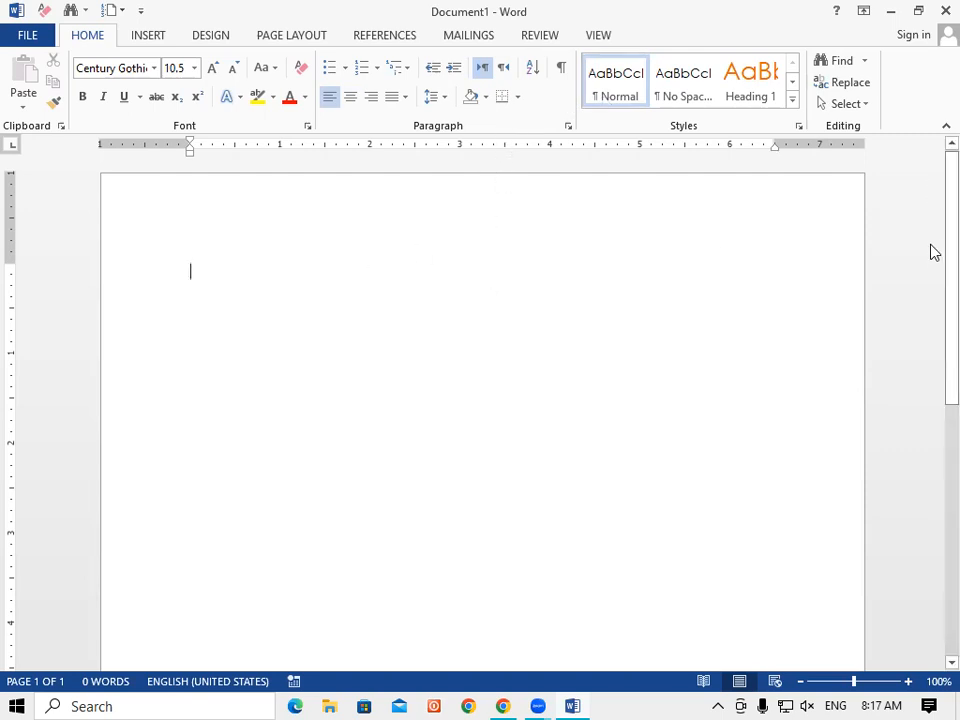
Type 'H20' at the top of the blank page and enlarge it to 36.5 pt.
scroll(932, 250, down, 2)
scroll(933, 215, up, 2)
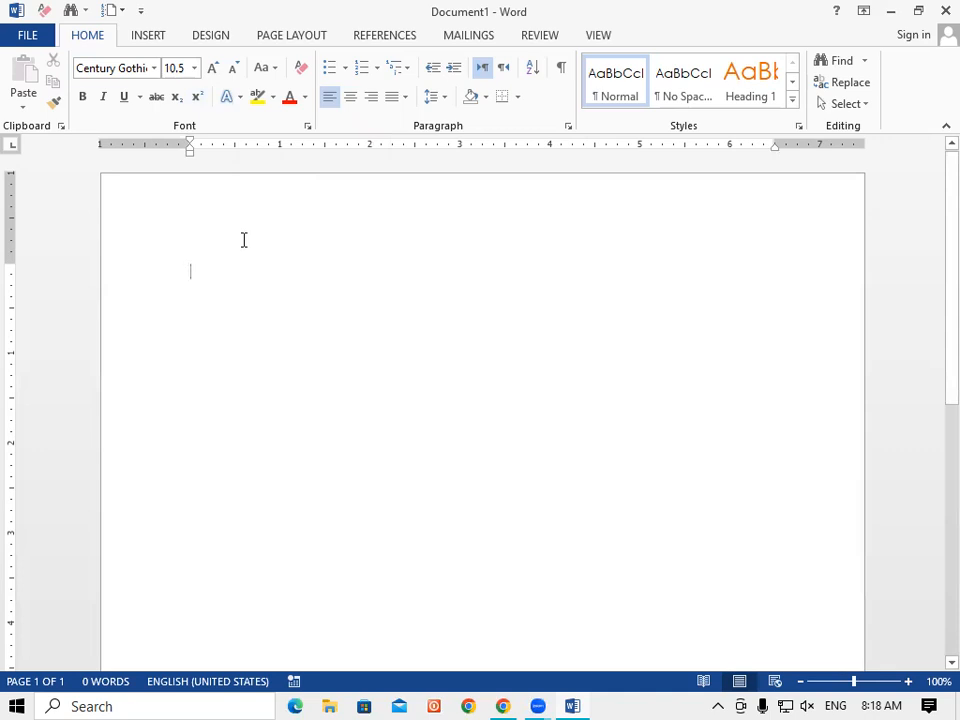
text(h)
key(BackSpace)
text(H20)
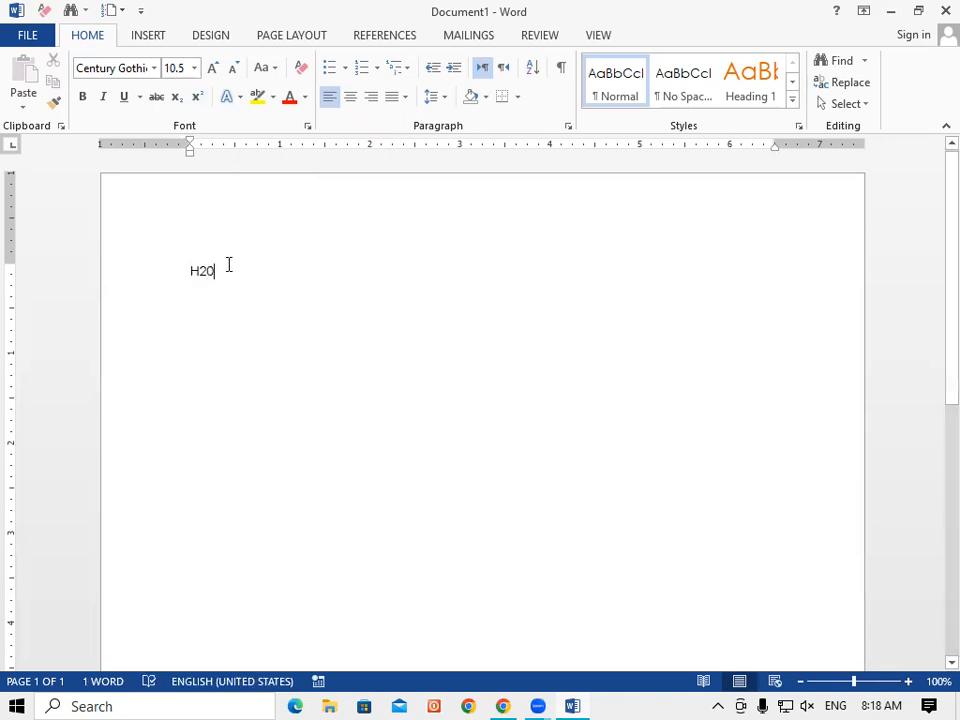
drag(229, 264, 163, 276)
key(ctrl+bracketright)
key(ctrl+bracketright)
key(ctrl+bracketright)
key(ctrl+bracketright)
key(ctrl+bracketright)
key(ctrl+bracketright)
key(ctrl+bracketright)
key(ctrl+bracketright)
key(ctrl+bracketright)
key(ctrl+bracketright)
key(ctrl+bracketright)
key(ctrl+bracketright)
key(ctrl+bracketright)
key(ctrl+bracketright)
key(ctrl+bracketright)
key(ctrl+bracketright)
key(ctrl+bracketright)
key(ctrl+bracketright)
key(ctrl+bracketright)
key(ctrl+bracketright)
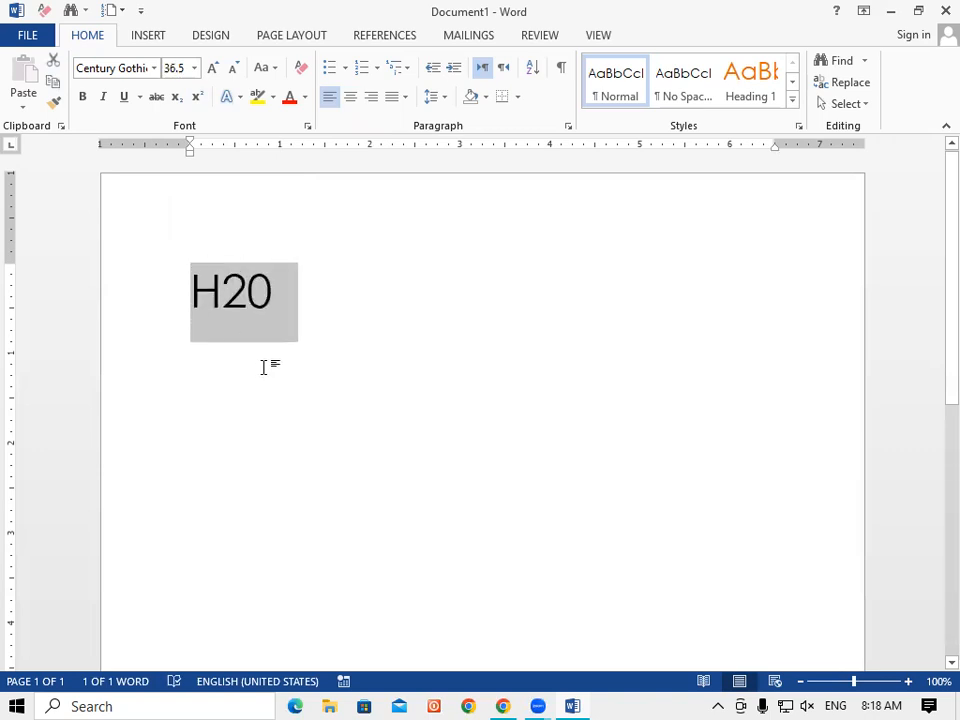
click(262, 300)
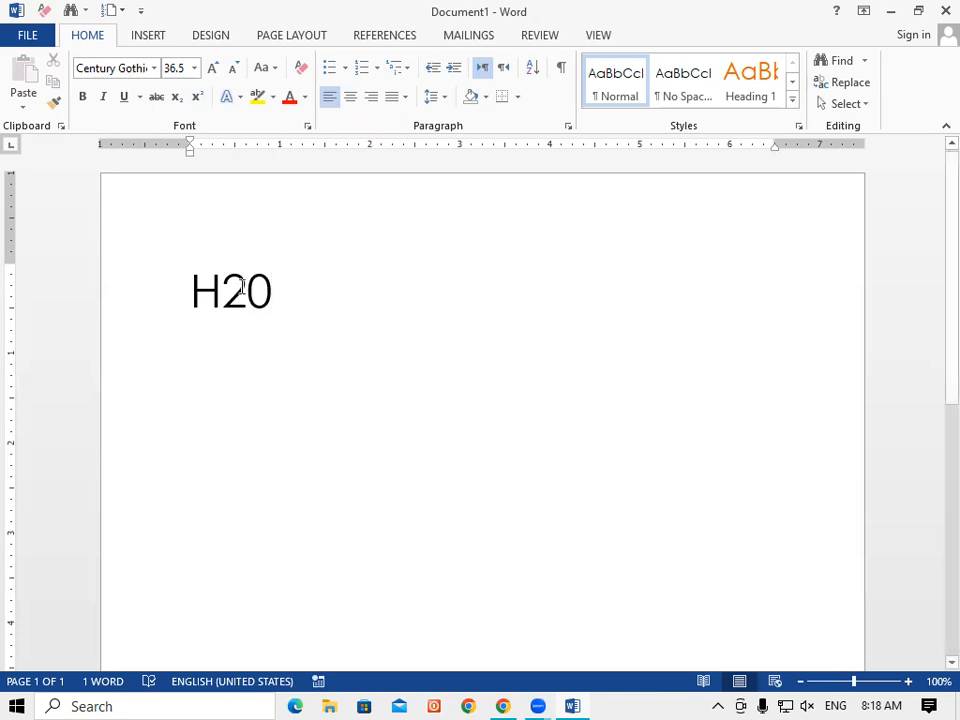
Turn the 2 in H20 into a superscript, giving H²0.
drag(242, 287, 225, 303)
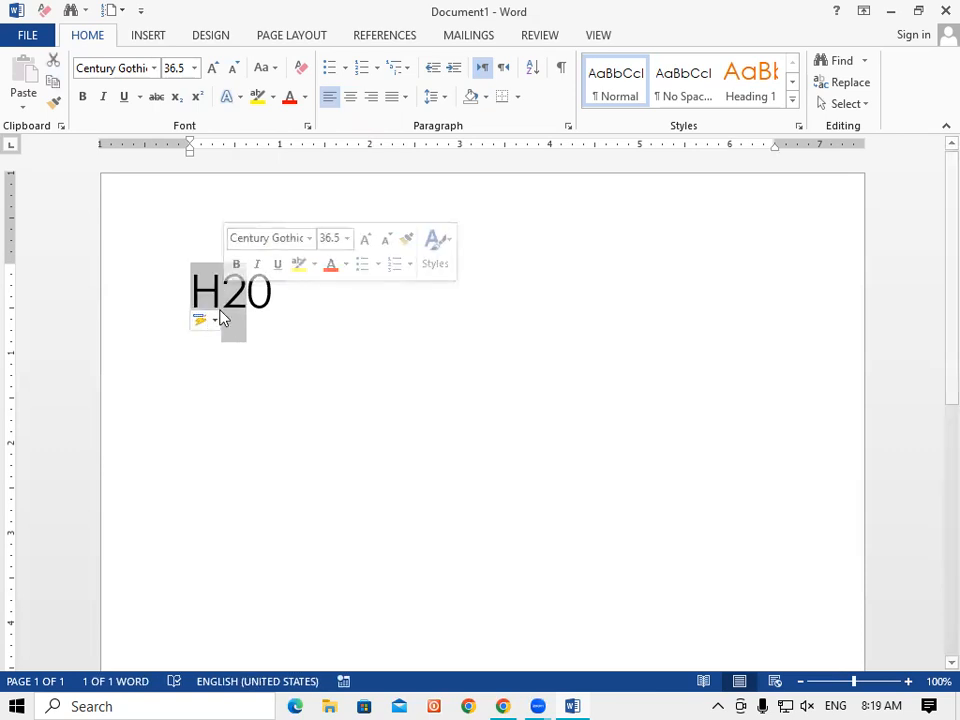
click(182, 100)
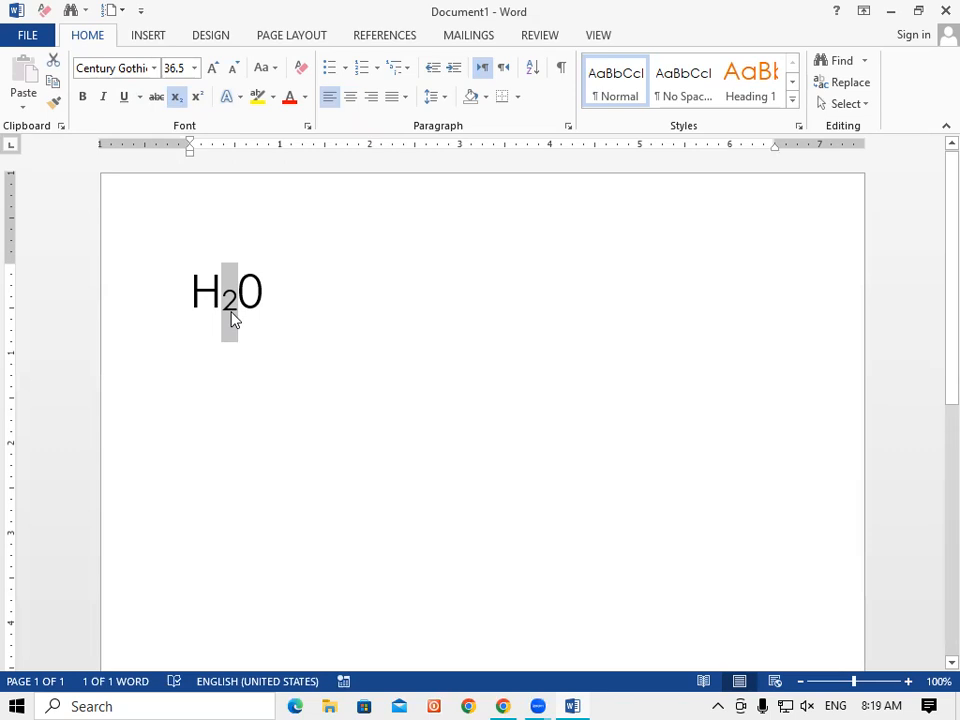
click(199, 101)
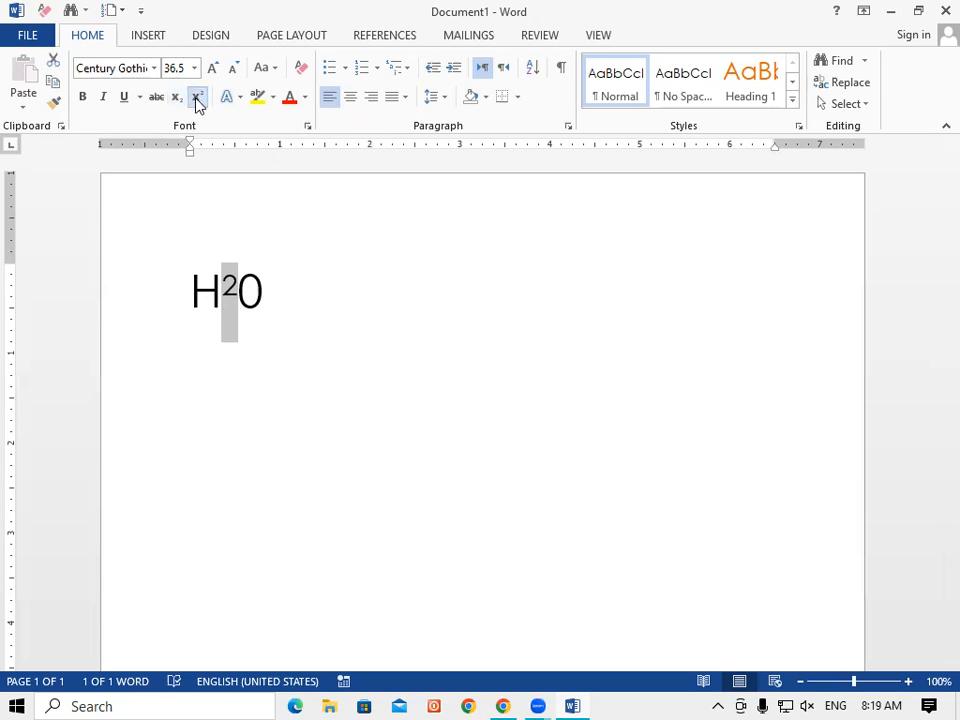
key(ctrl+z)
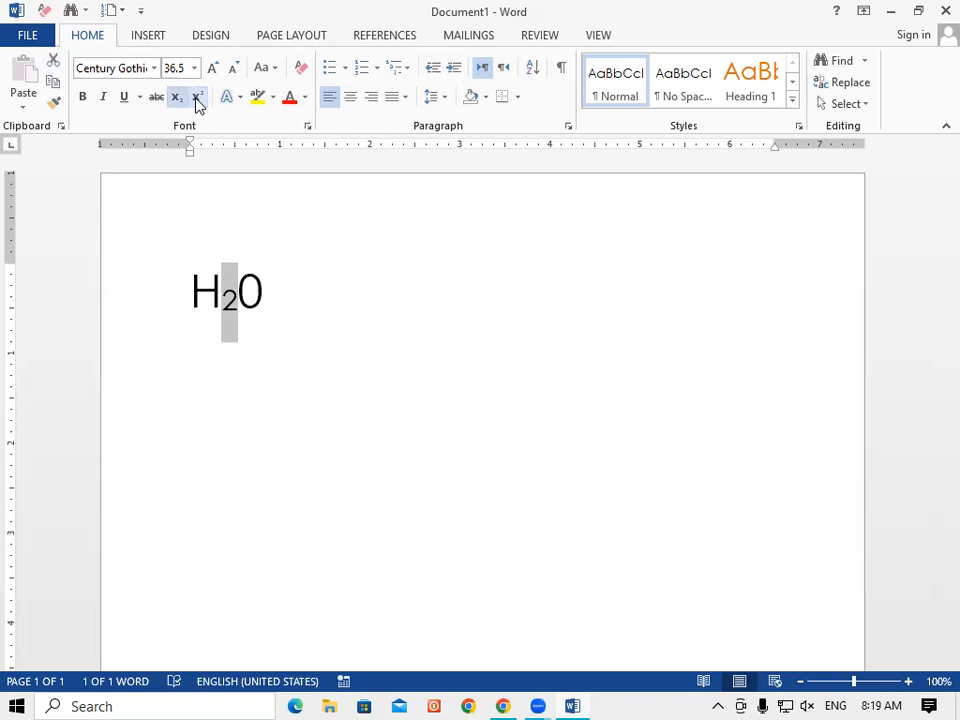
click(198, 98)
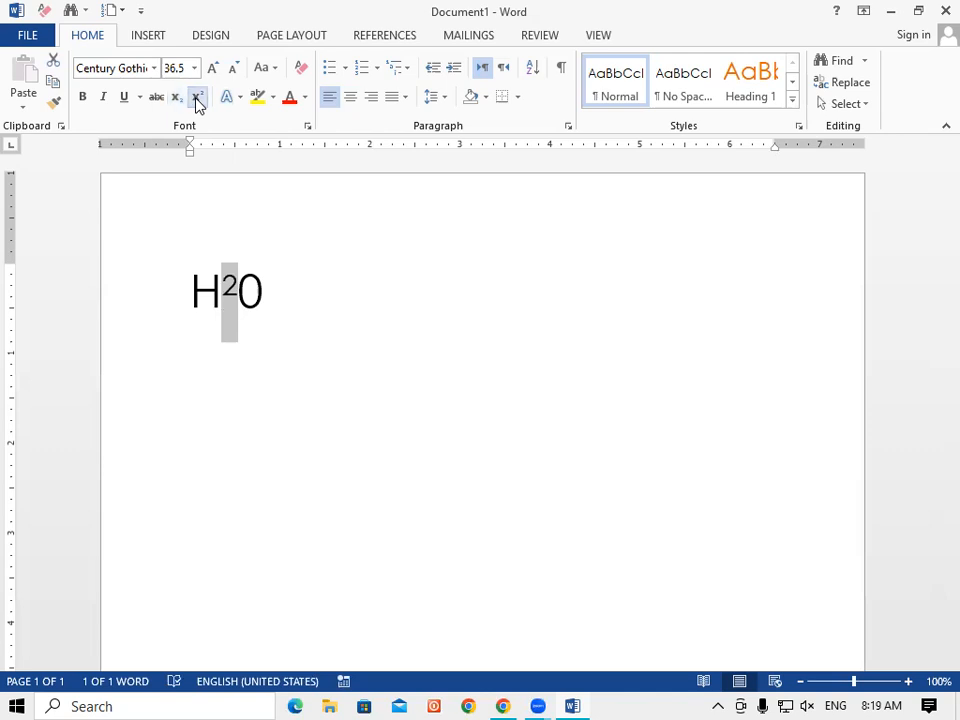
drag(294, 294, 167, 302)
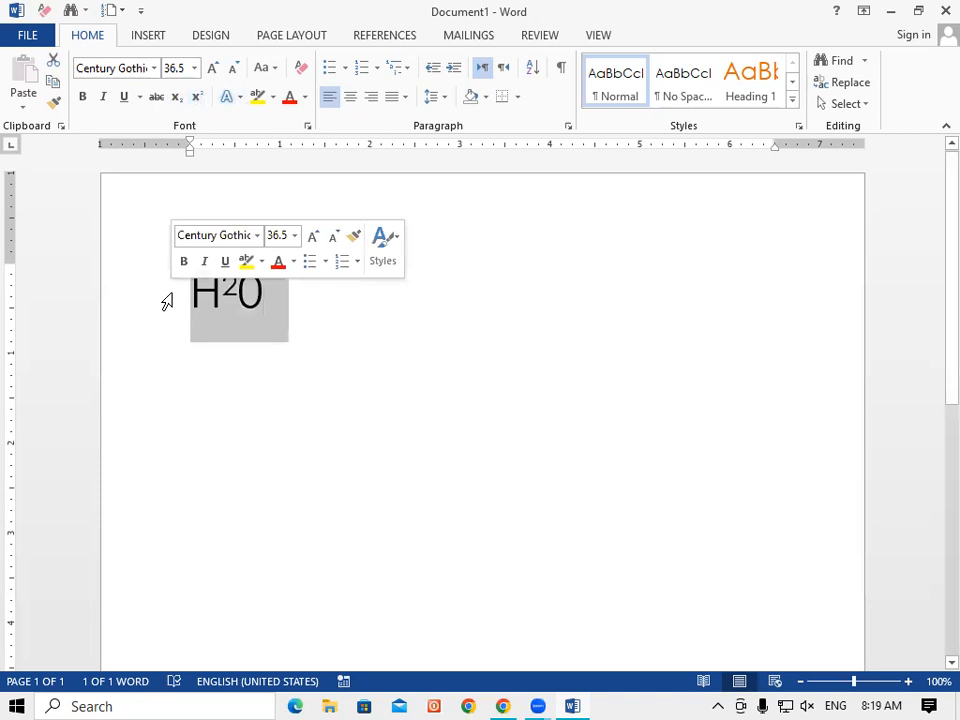
click(242, 349)
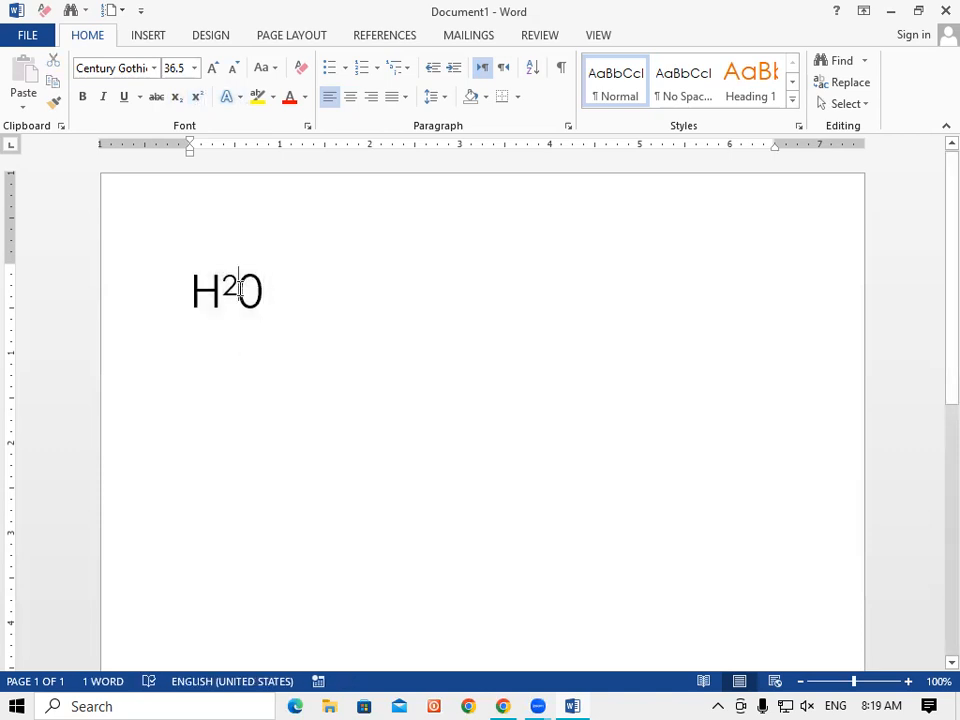
Resize the superscript 2, trying 28 pt before settling on 48 pt.
drag(219, 290, 229, 290)
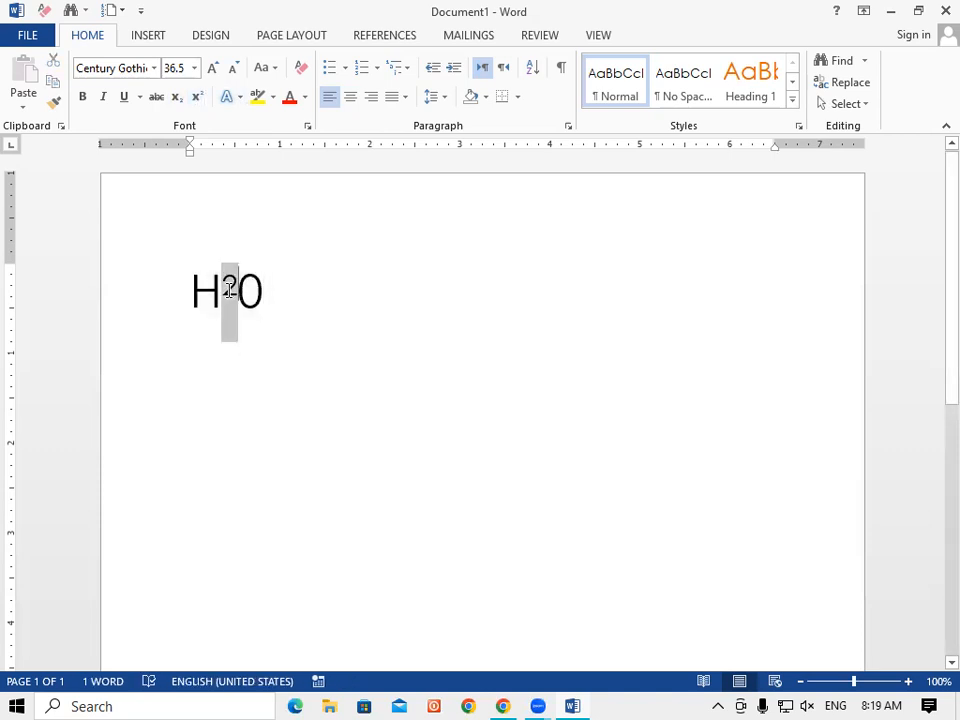
click(197, 97)
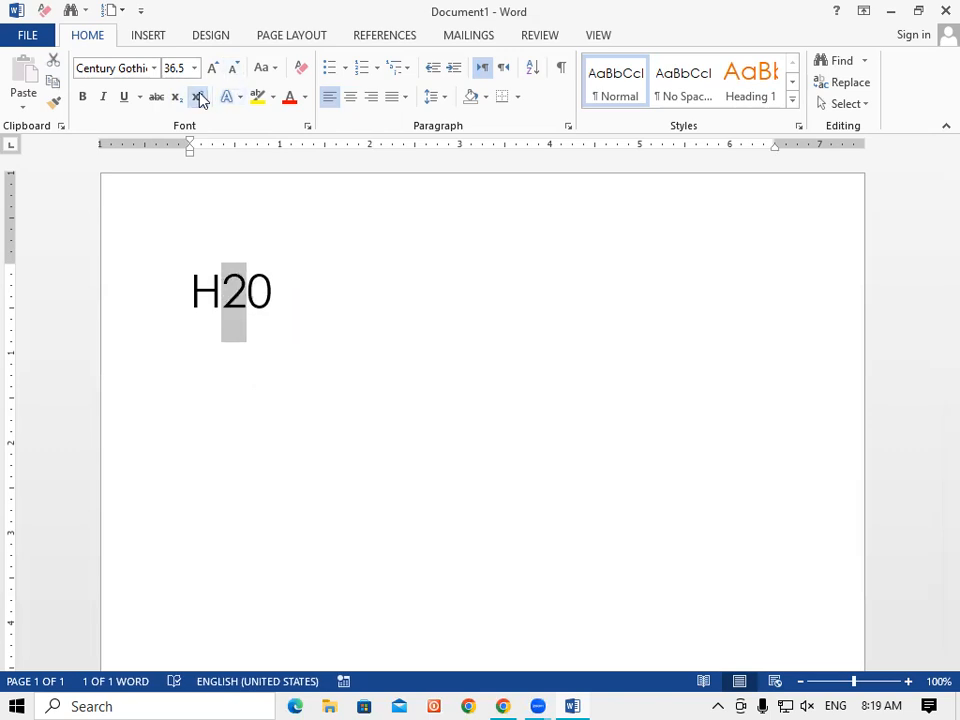
click(200, 97)
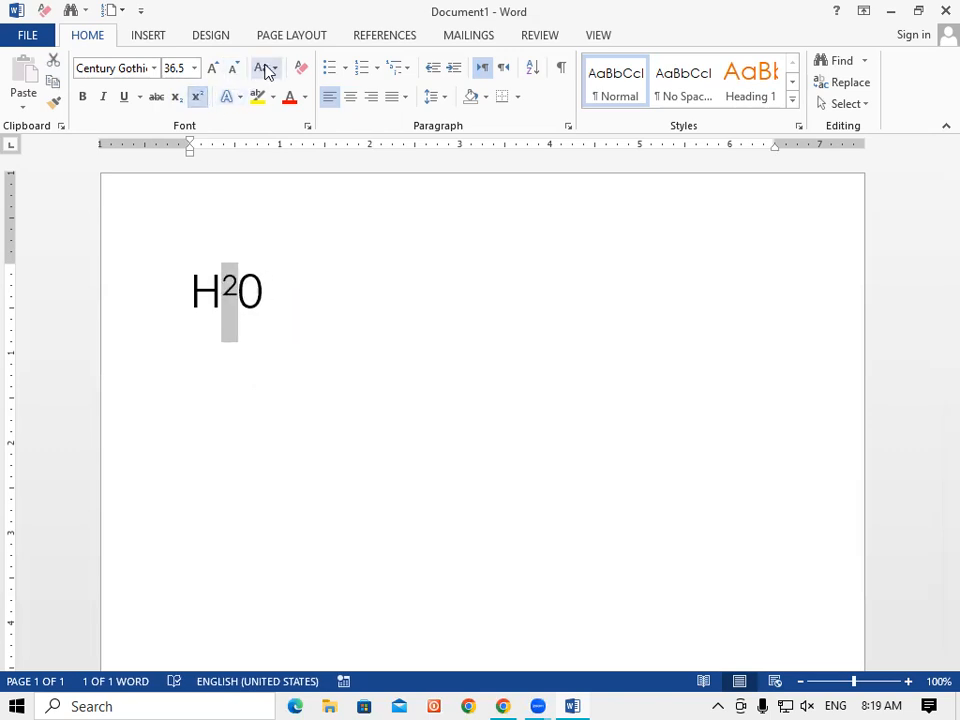
click(234, 70)
click(233, 70)
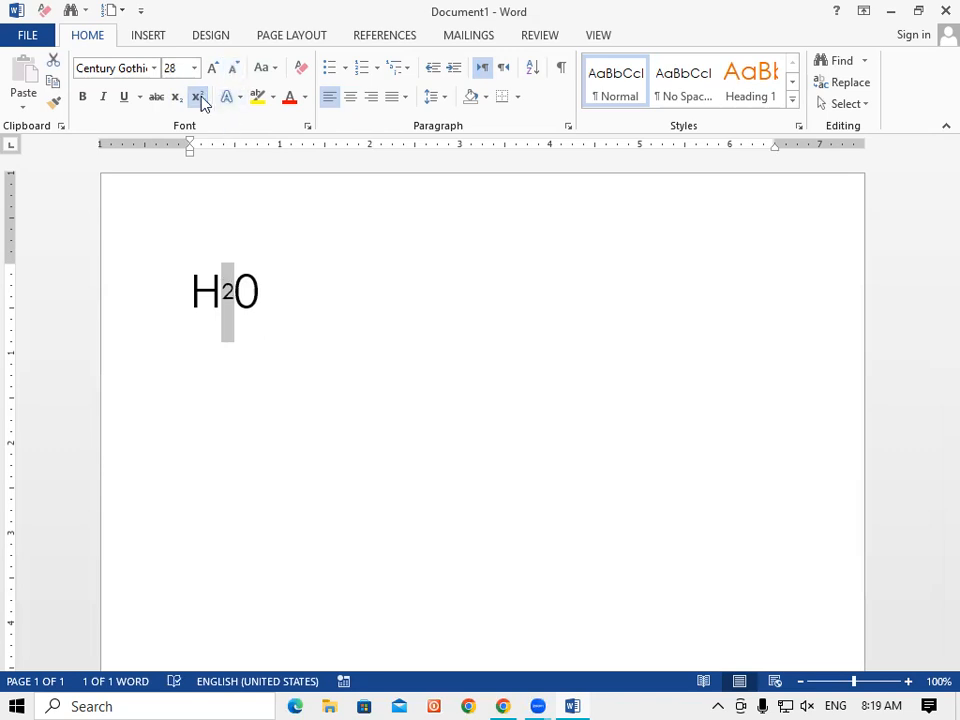
click(200, 100)
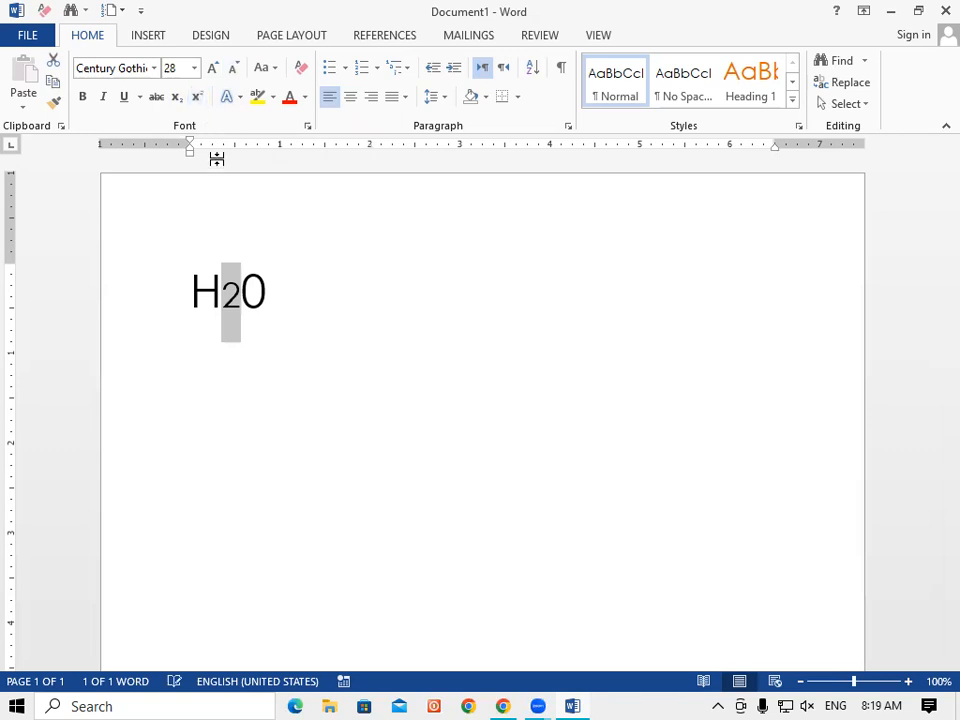
click(198, 100)
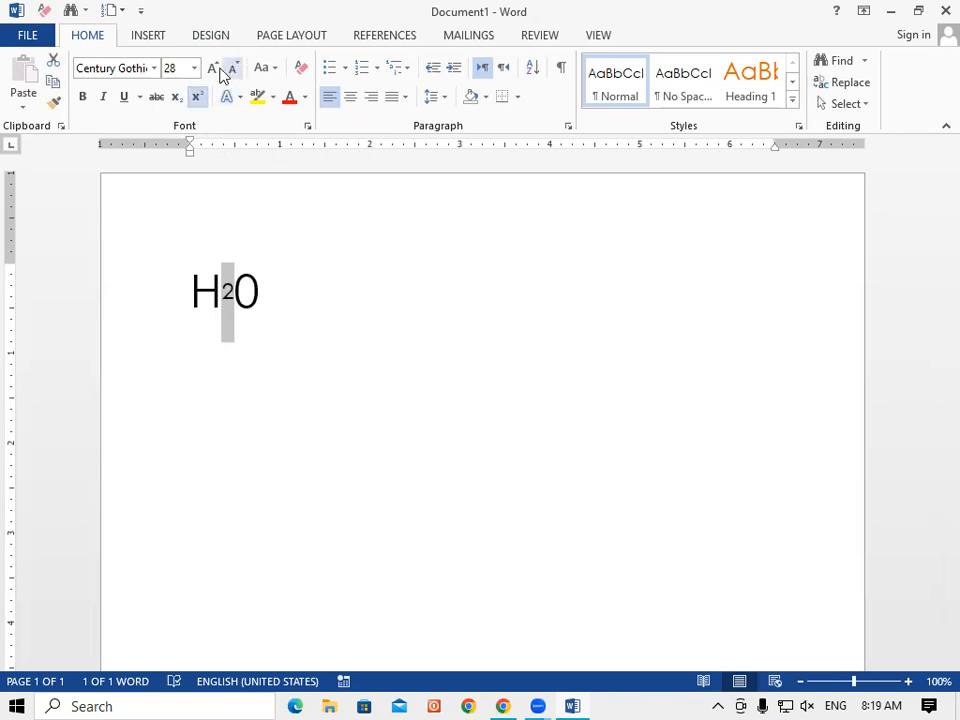
click(214, 70)
click(214, 70)
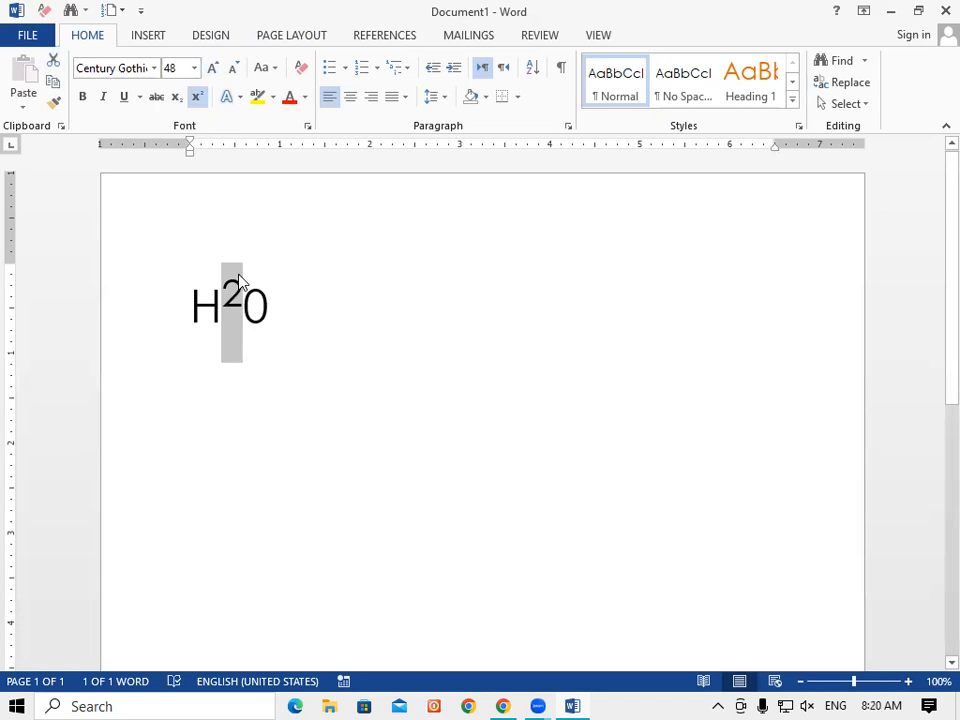
click(124, 300)
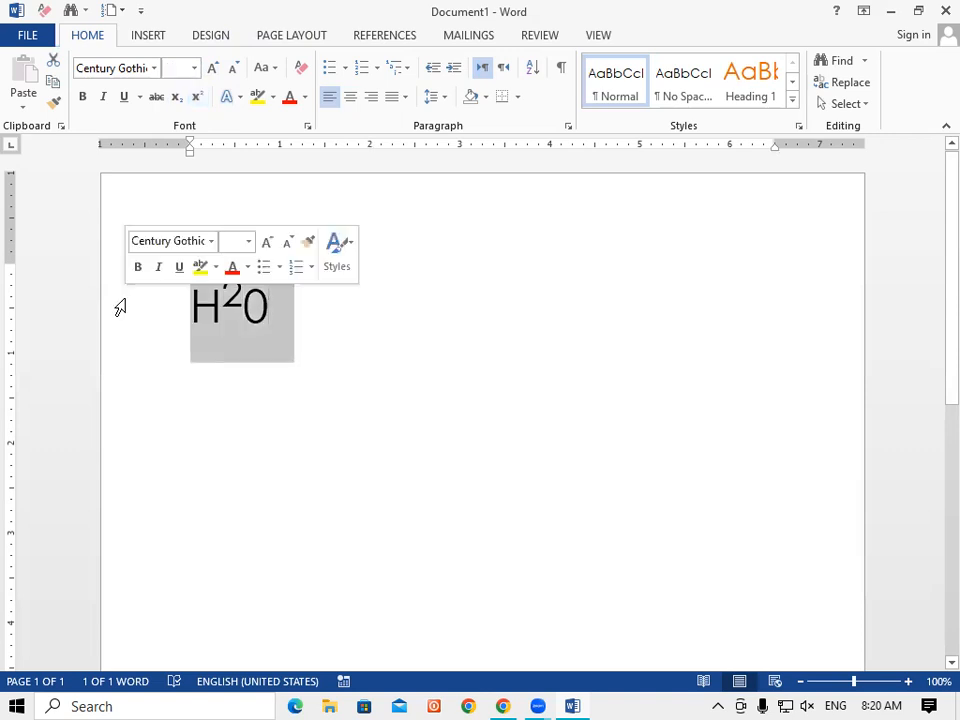
Replace the H²0 line with 'Ms office' followed by a 'ms word' line.
key(Delete)
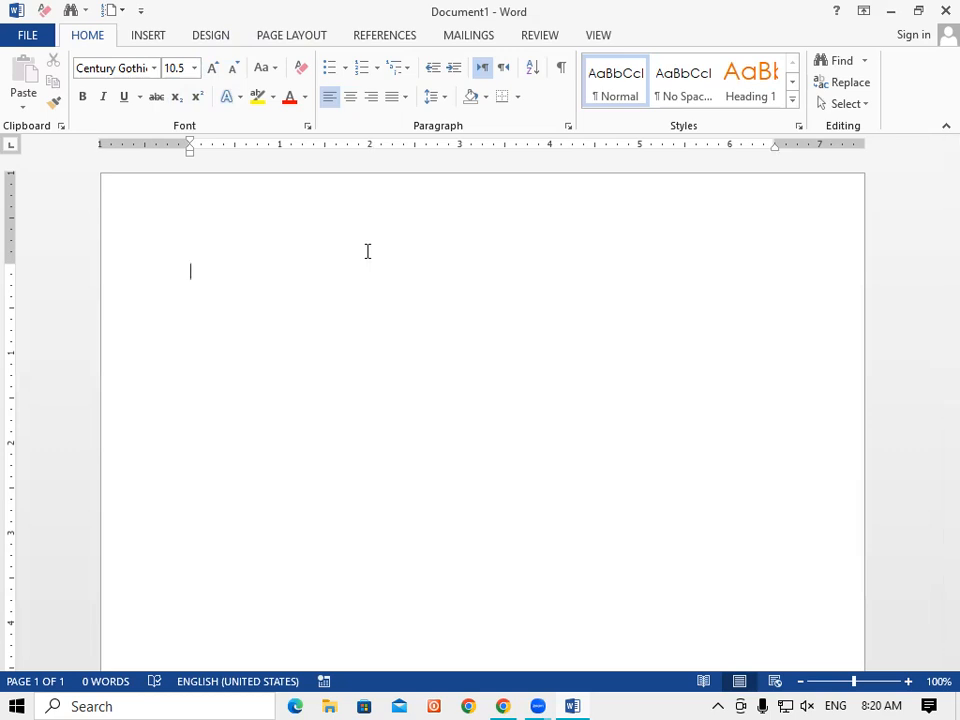
text(Ms office)
key(Return)
text(ms word)
key(Return)
Add the lines 'ms excel', 'ms powerpoint', 'Ms access' and 'ms outlook' below.
text(ms excel)
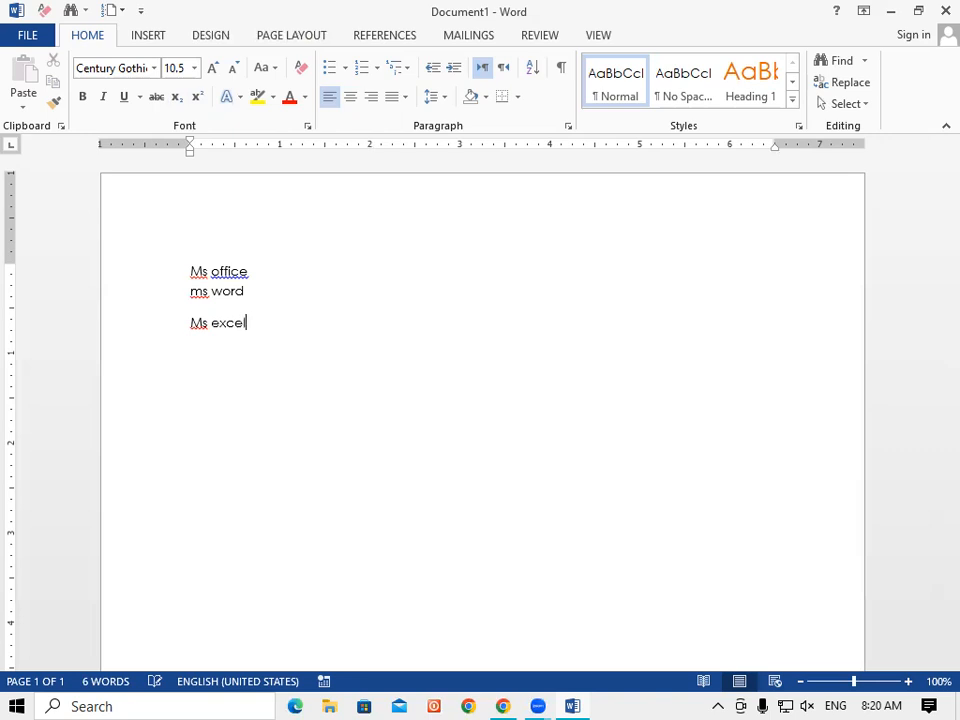
key(Return)
text(ms poe)
key(BackSpace)
text(werpoi)
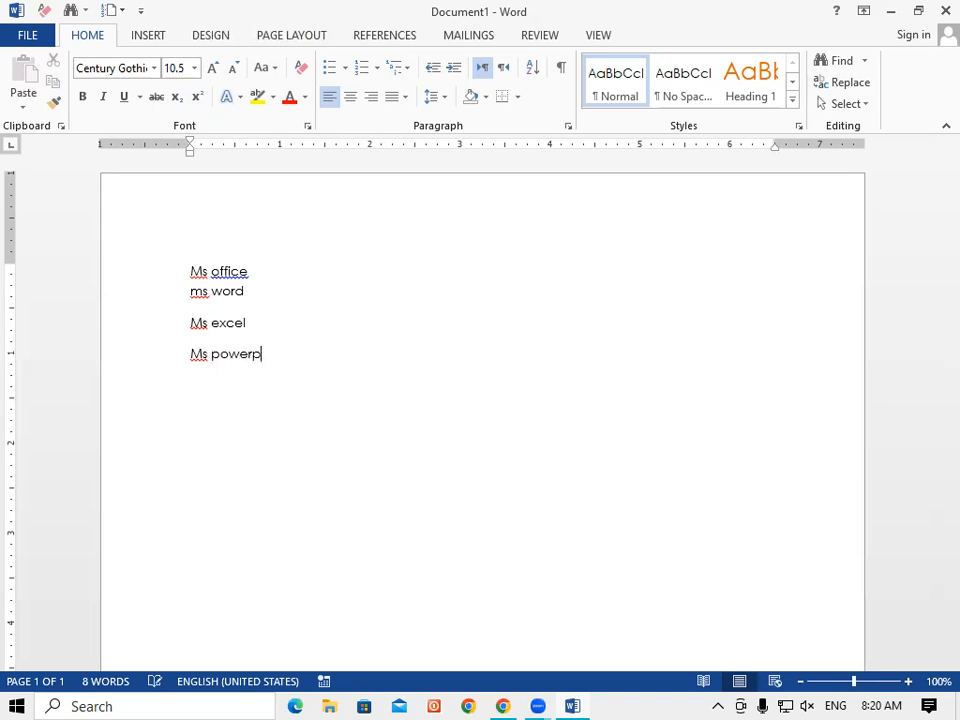
text(nt)
key(Return)
text(Ms a)
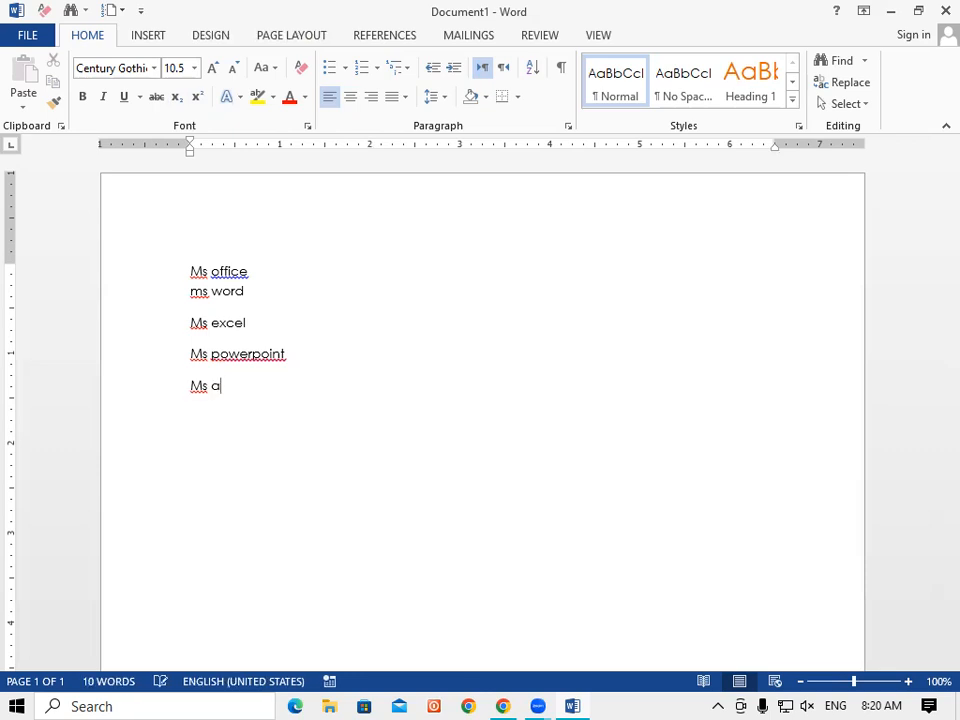
text(ccess)
key(Return)
text(ms out)
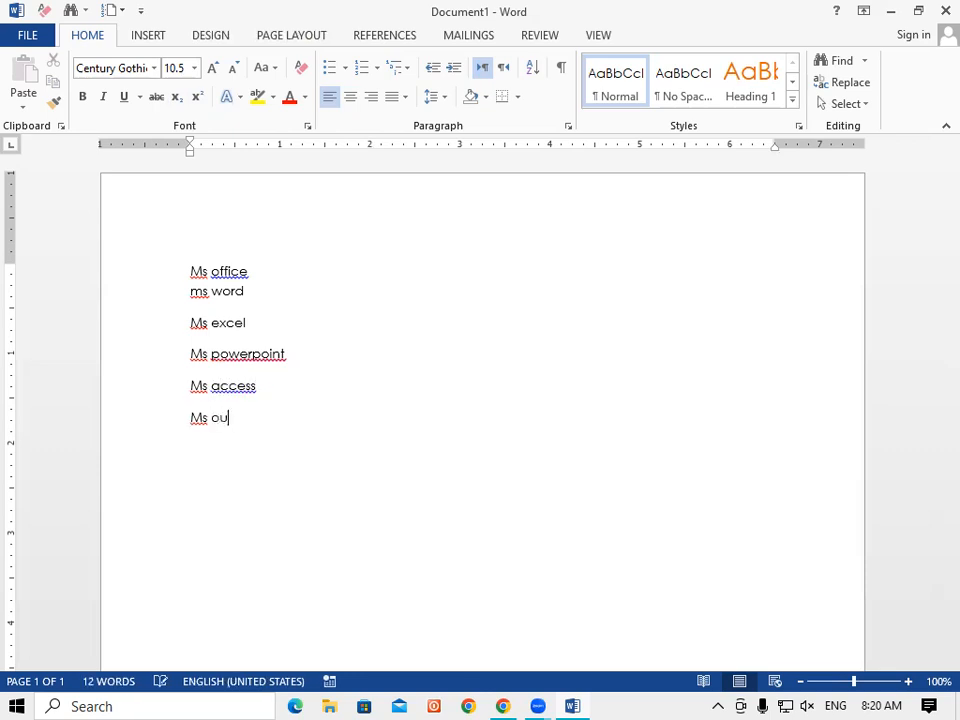
text(look)
Make the Ms office line bold, change its font, and grow it to 36 pt.
drag(185, 270, 248, 235)
click(86, 102)
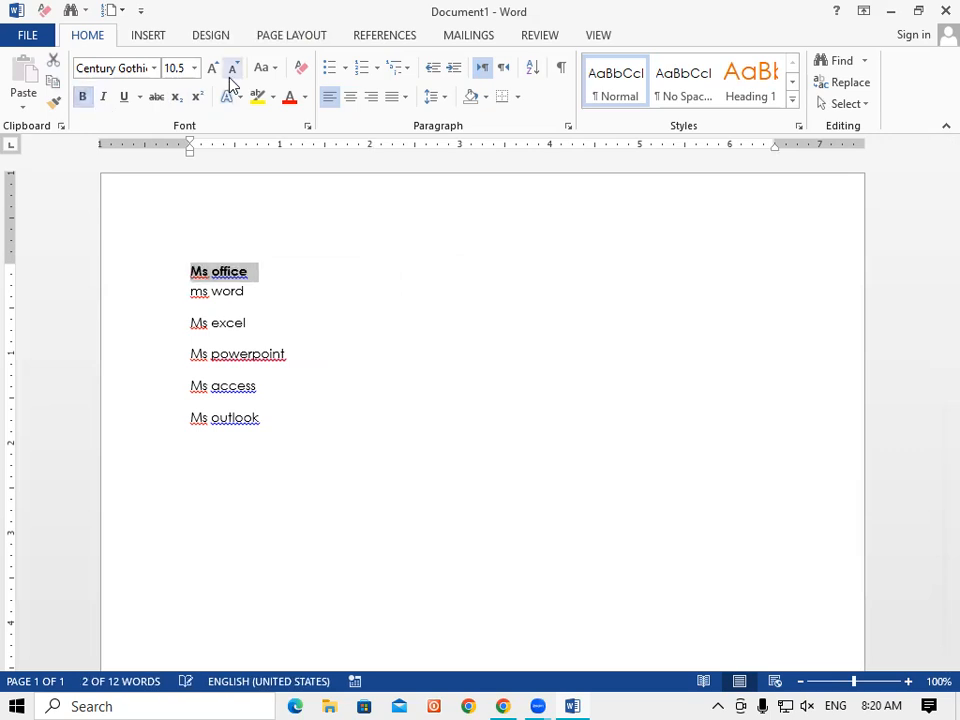
click(154, 68)
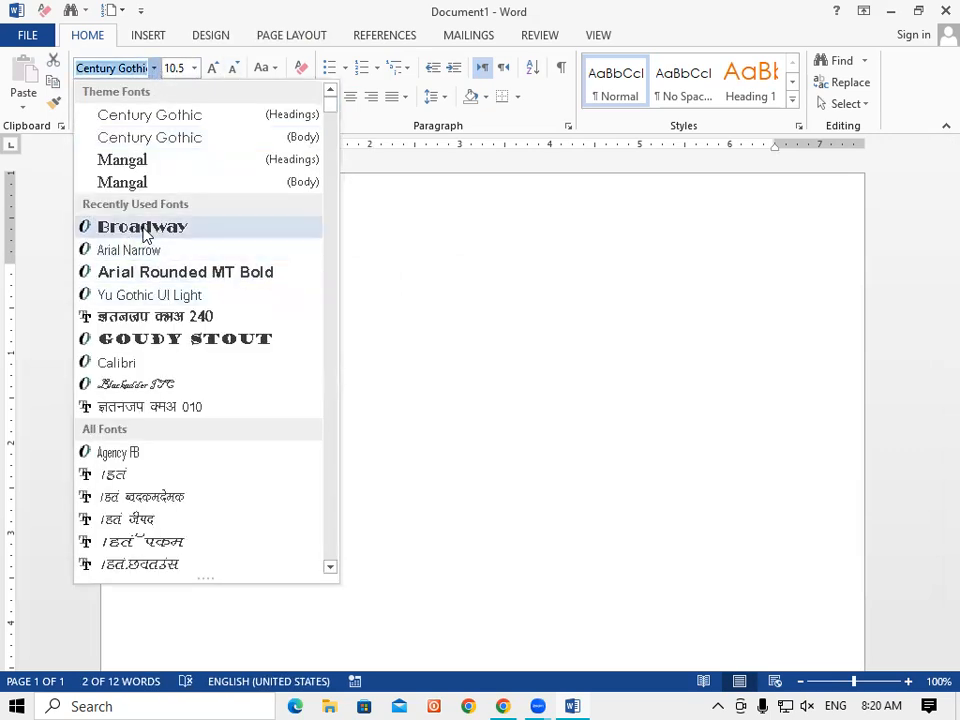
click(132, 164)
click(213, 70)
click(213, 70)
click(213, 70)
click(213, 70)
click(213, 70)
click(213, 70)
click(213, 70)
click(213, 70)
click(213, 70)
click(213, 70)
click(213, 70)
click(424, 433)
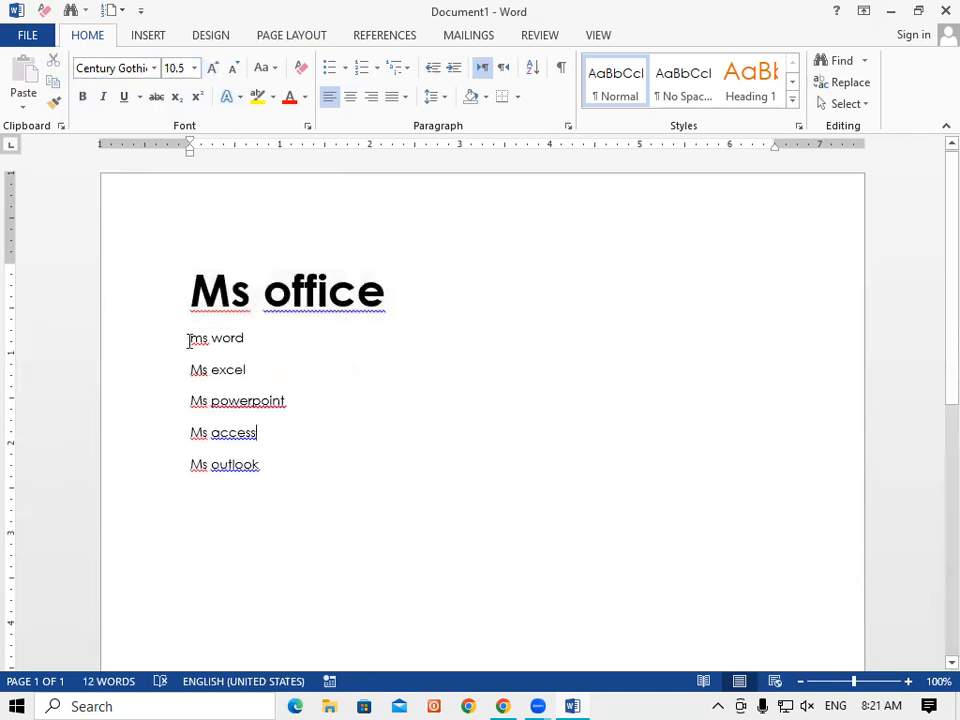
drag(199, 345, 306, 495)
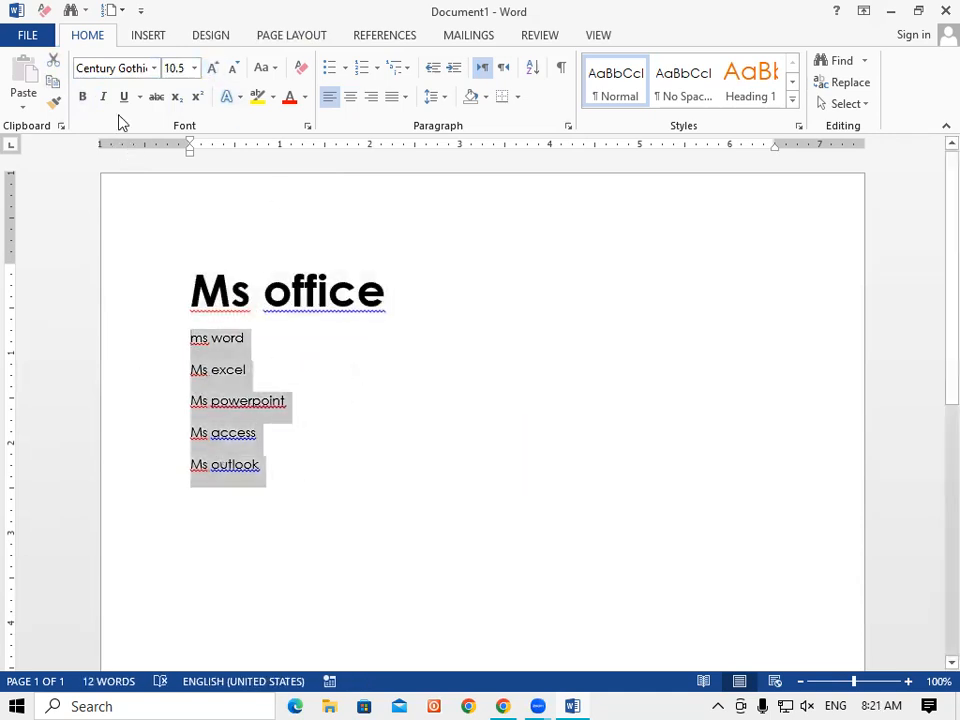
Grow the five program lines, ms word through Ms outlook, to 11 pt.
click(212, 69)
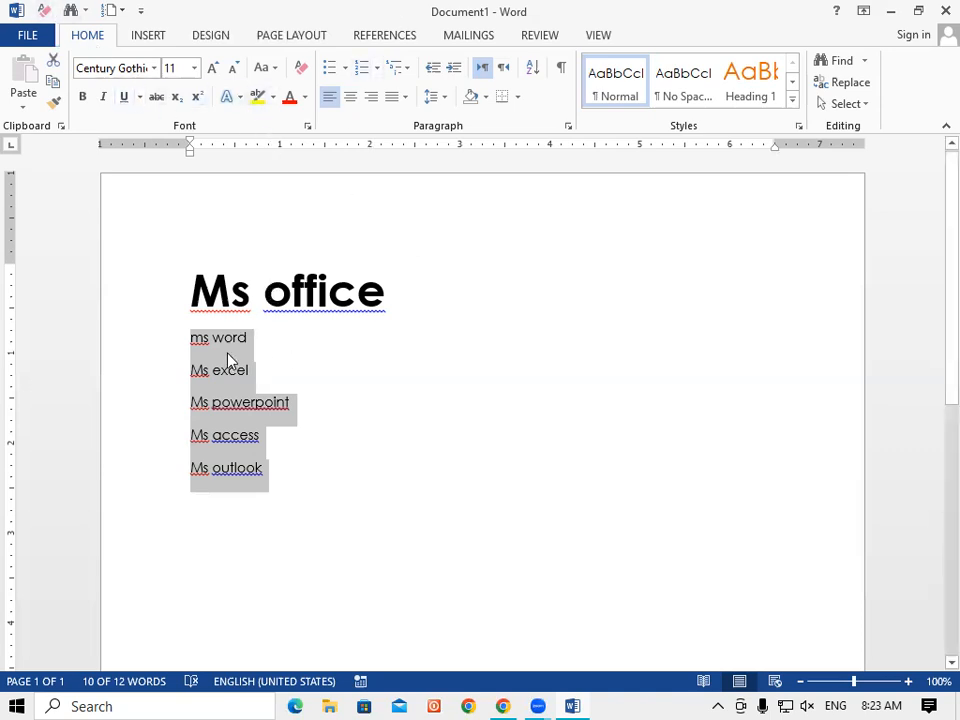
Apply Change Case > Capitalize Each Word to the program list, then to the Ms office heading.
click(276, 72)
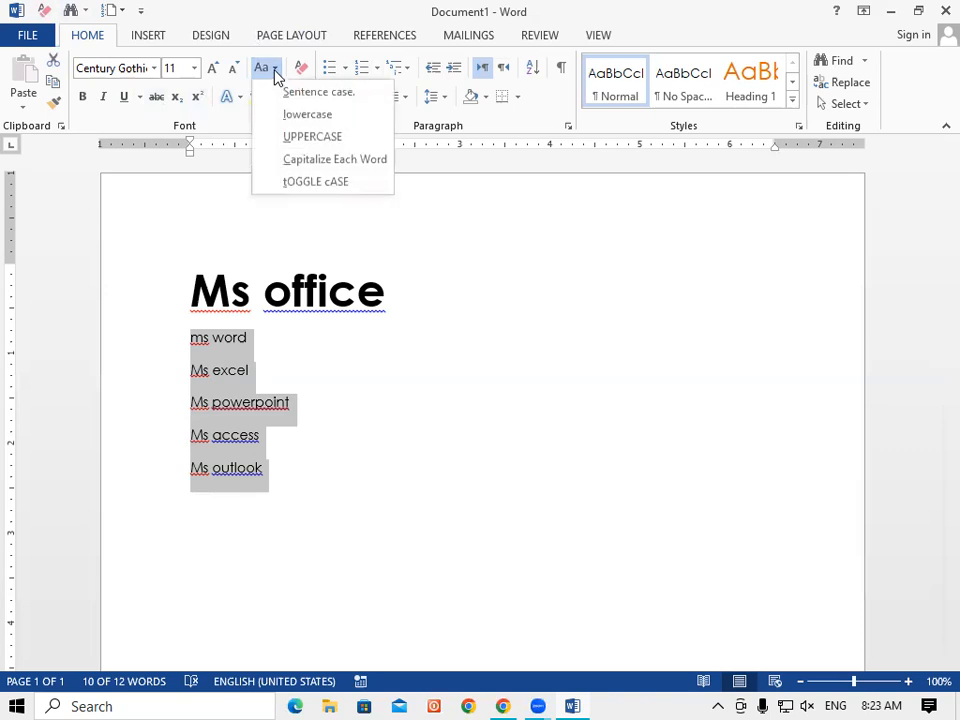
click(295, 162)
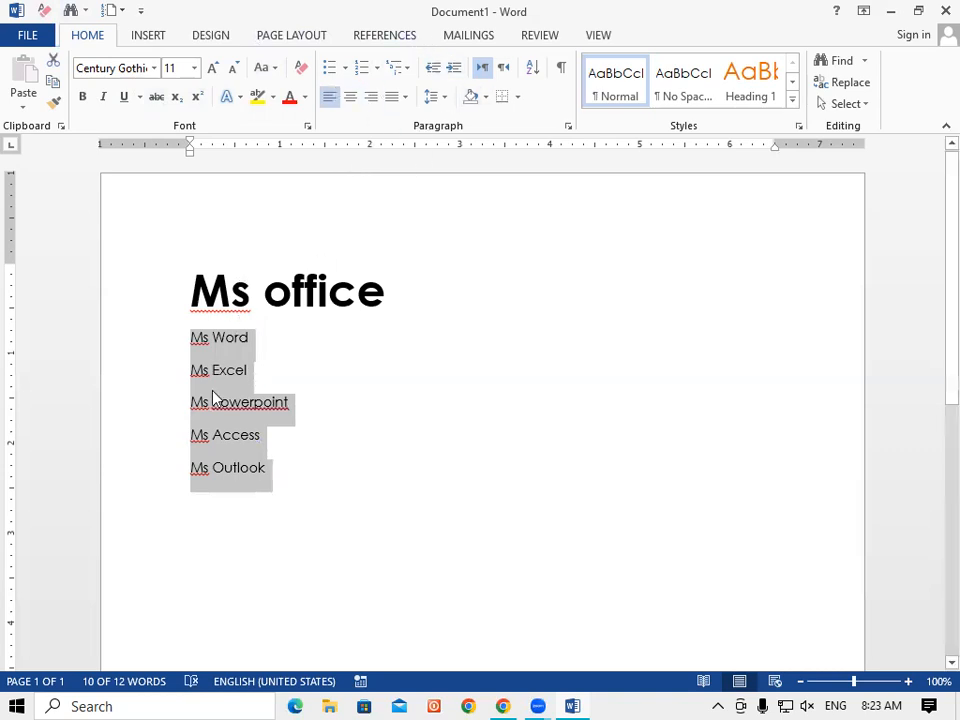
drag(401, 304, 192, 272)
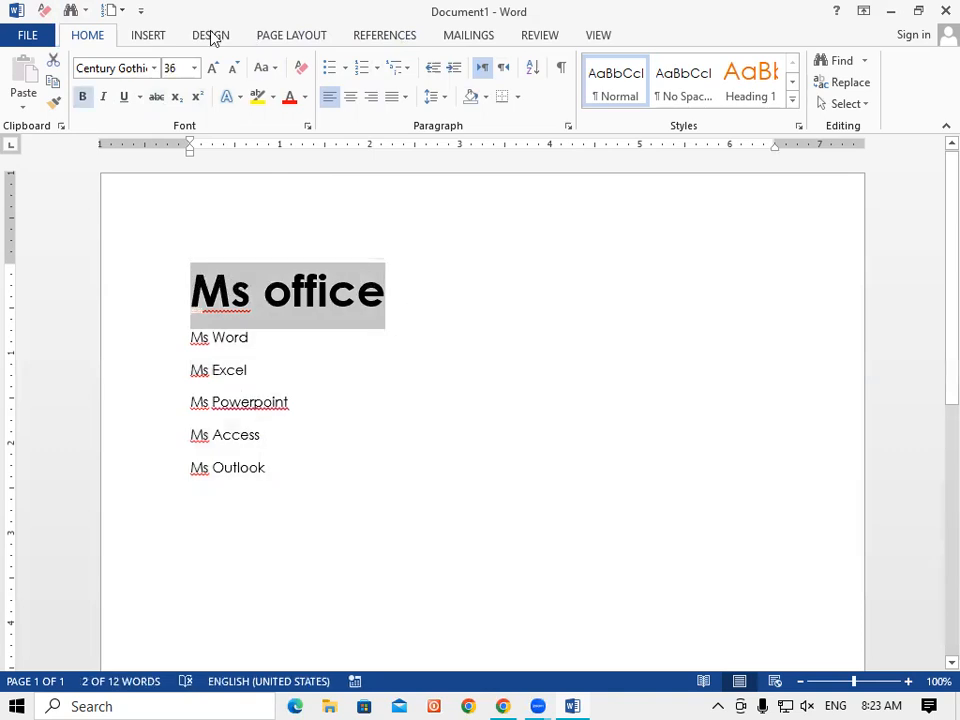
click(270, 72)
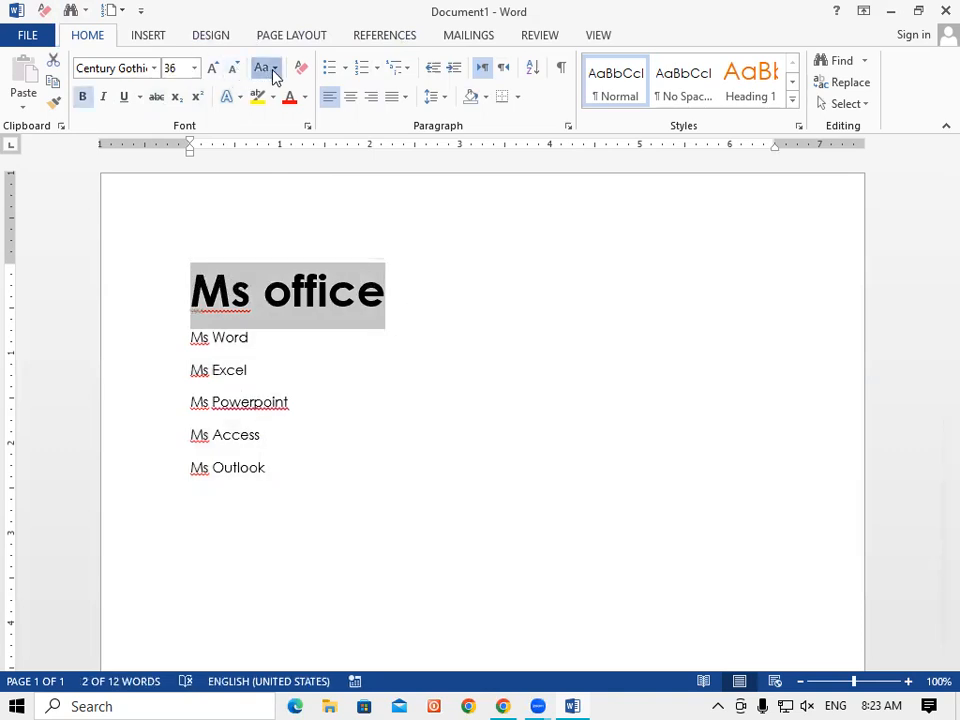
click(297, 160)
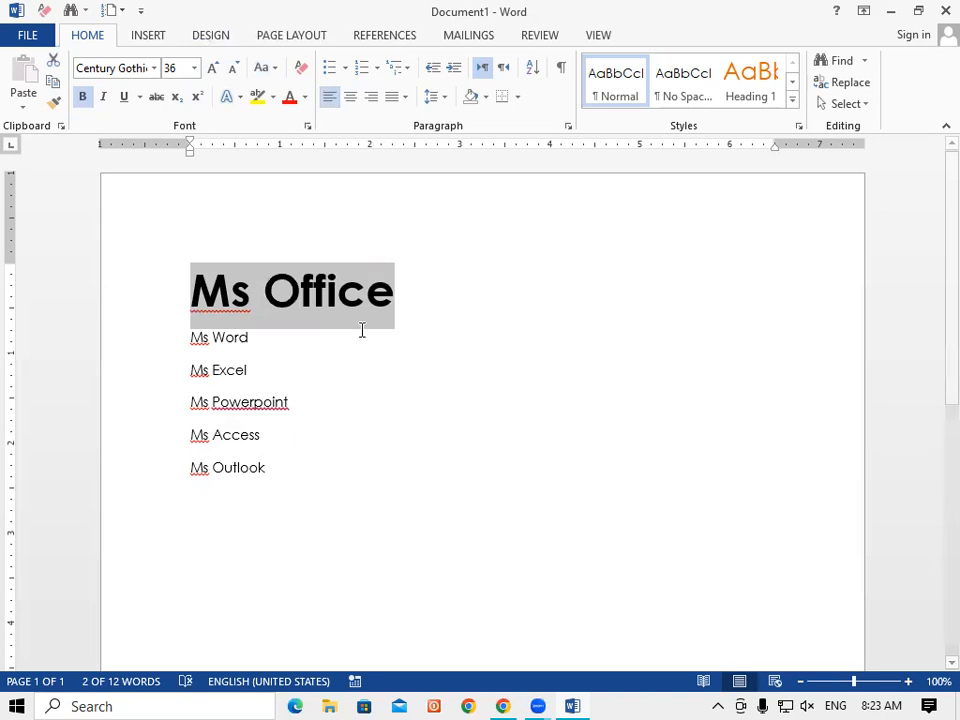
click(262, 348)
drag(190, 337, 294, 497)
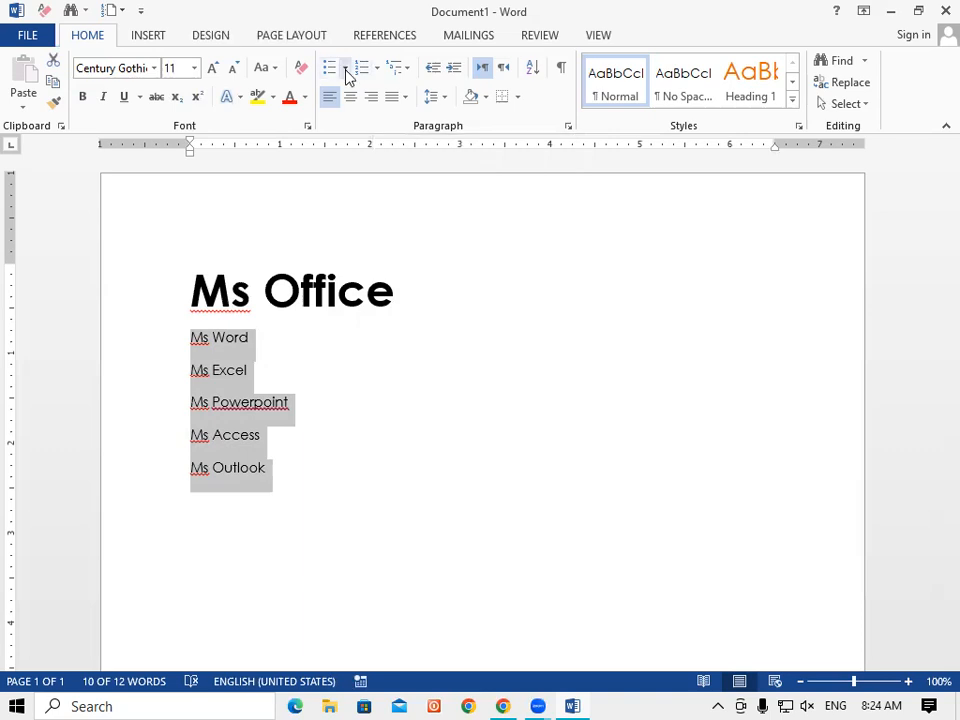
Apply arrow bullets to the selected program lines.
click(346, 72)
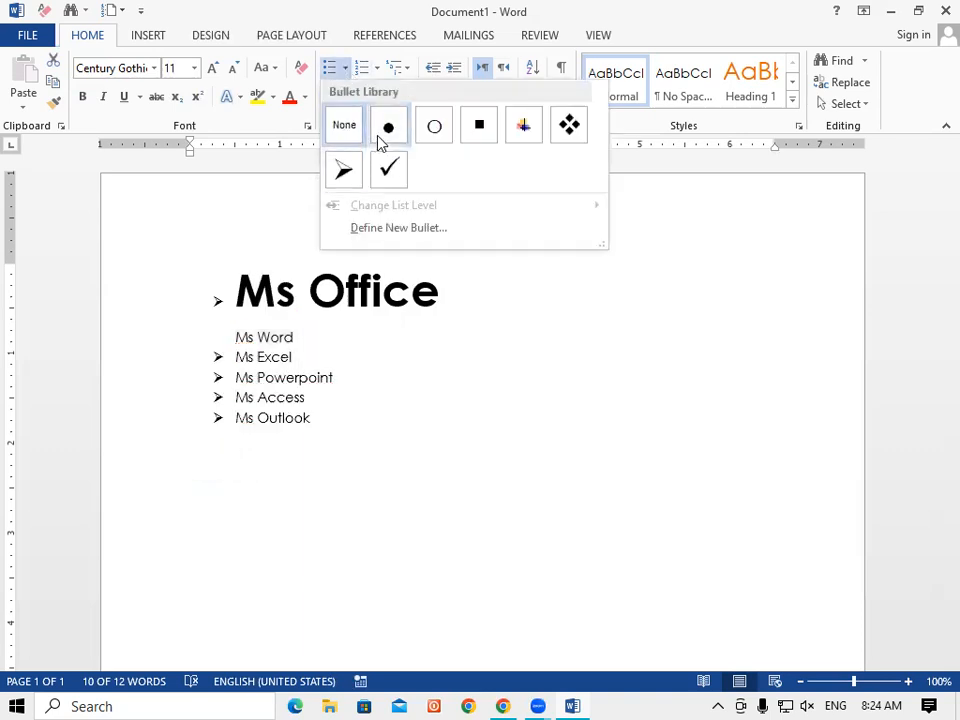
click(364, 496)
click(386, 540)
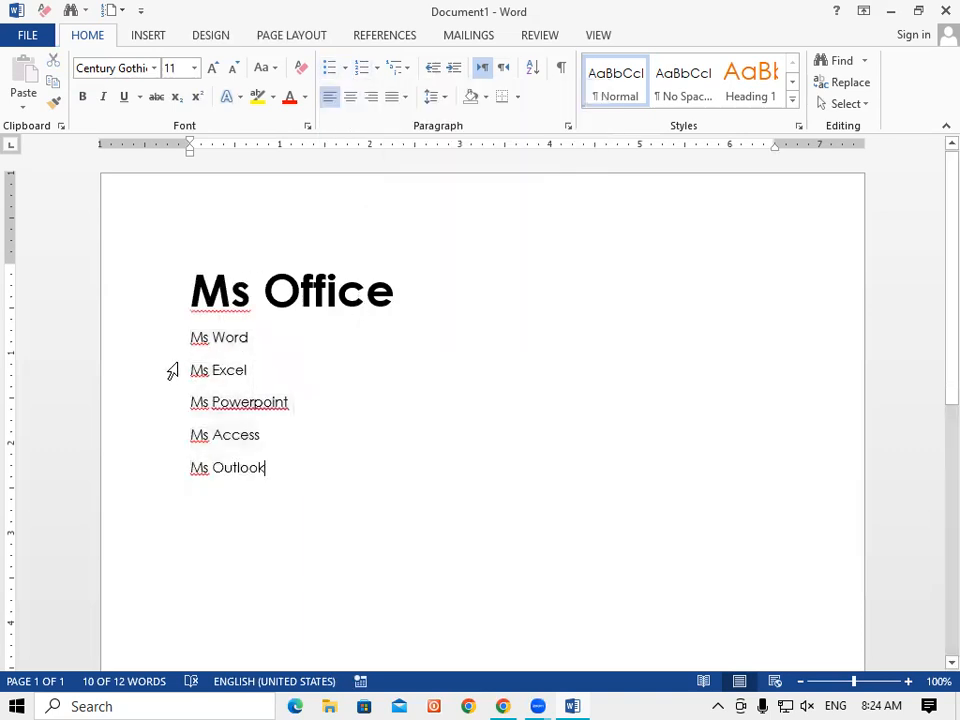
drag(186, 337, 306, 482)
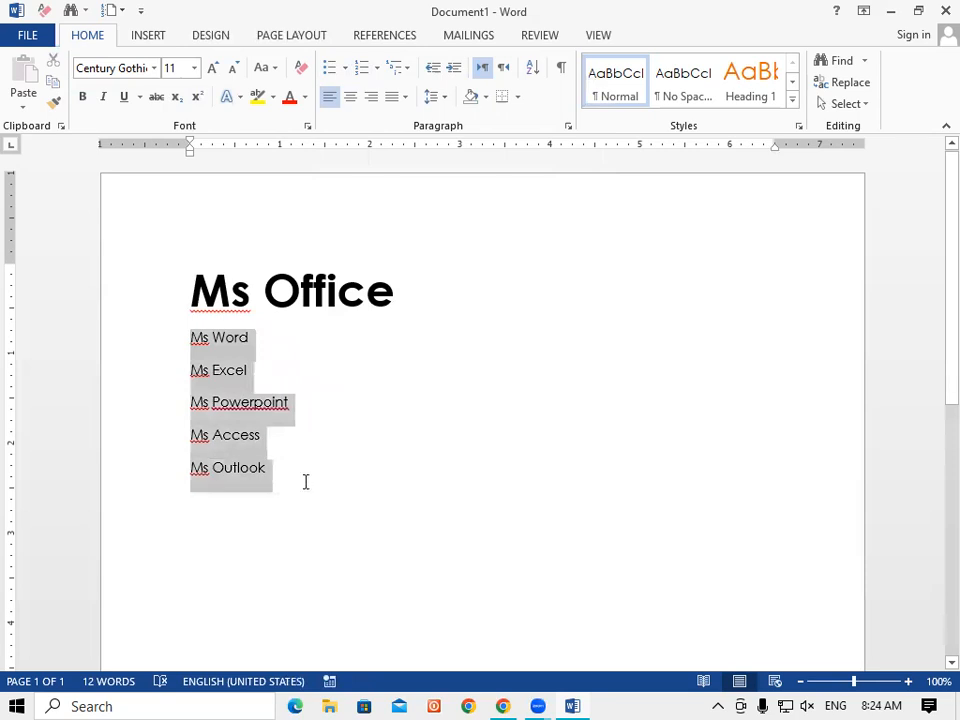
click(345, 68)
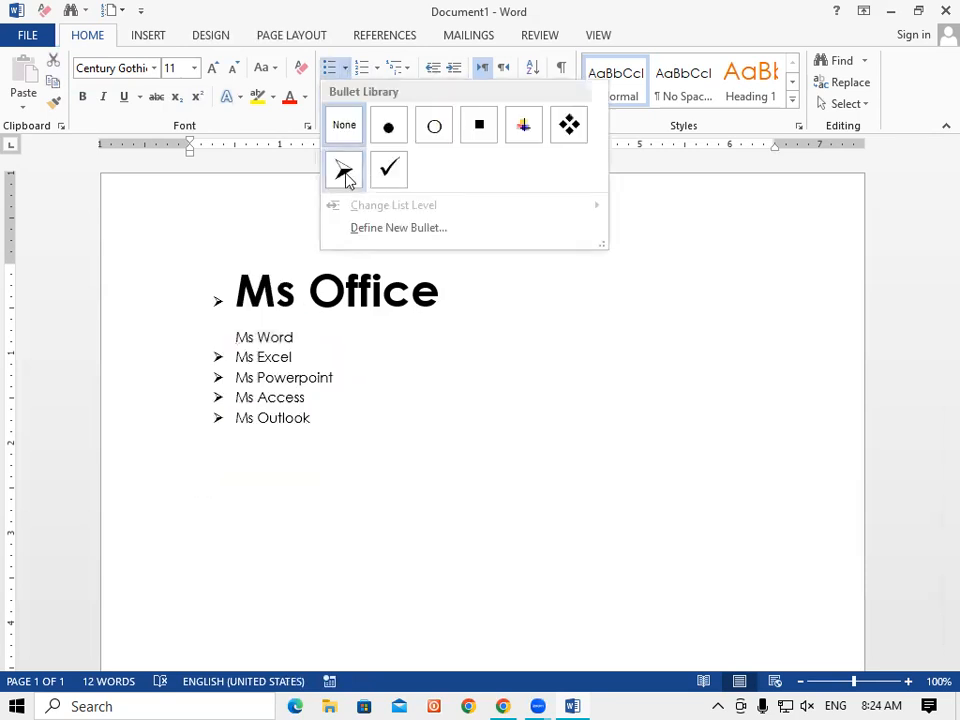
click(343, 172)
click(411, 444)
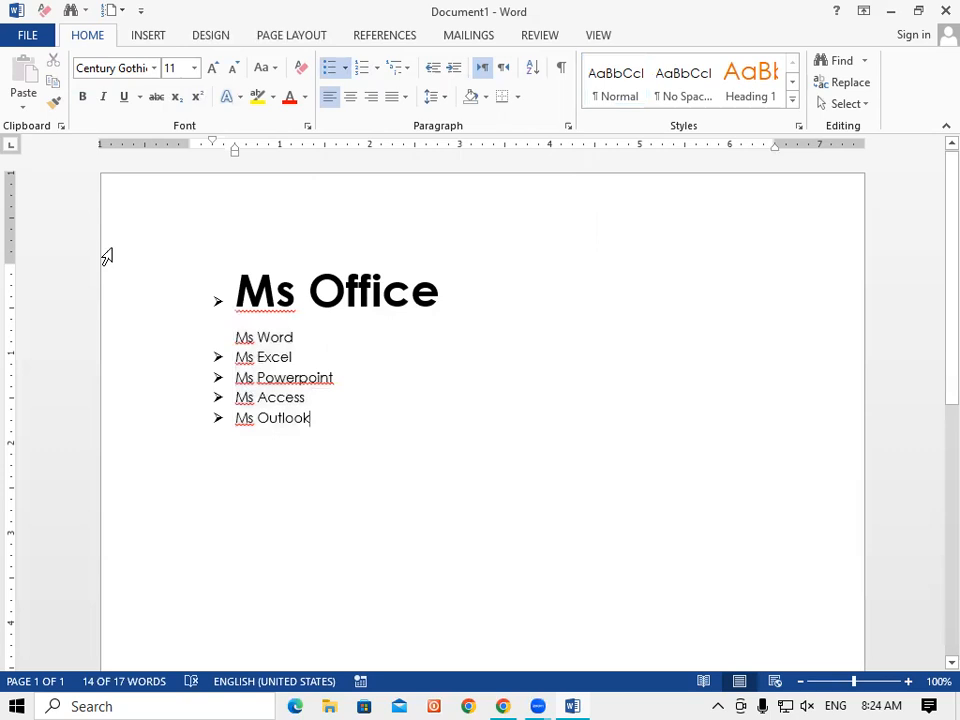
Remove the arrow bullet from the Ms Office heading and add a blank line below it.
click(227, 299)
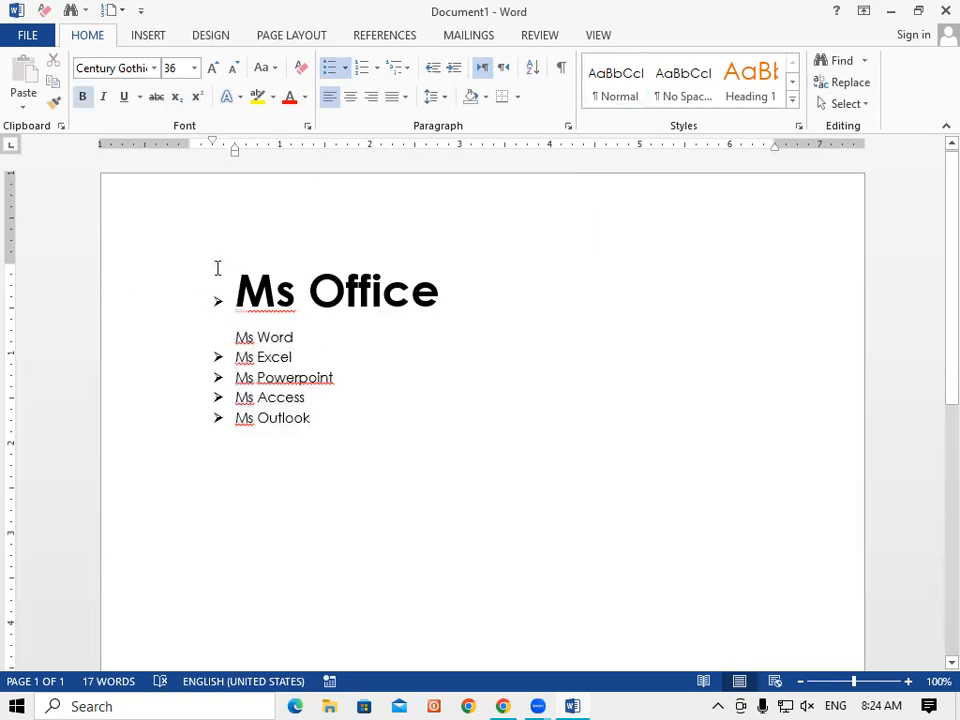
key(BackSpace)
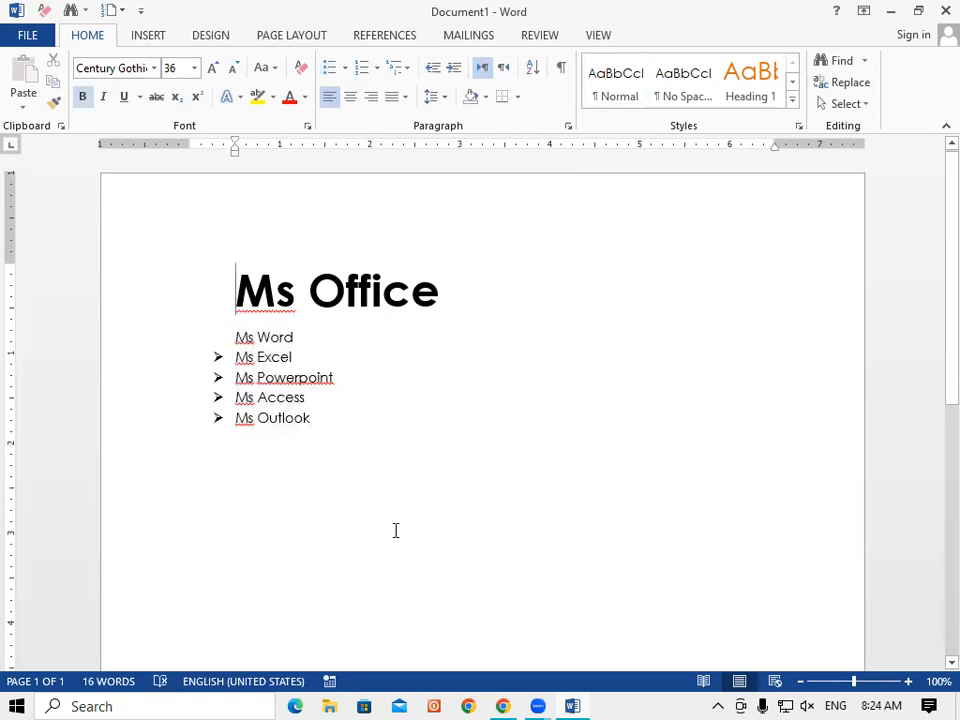
click(446, 315)
key(Return)
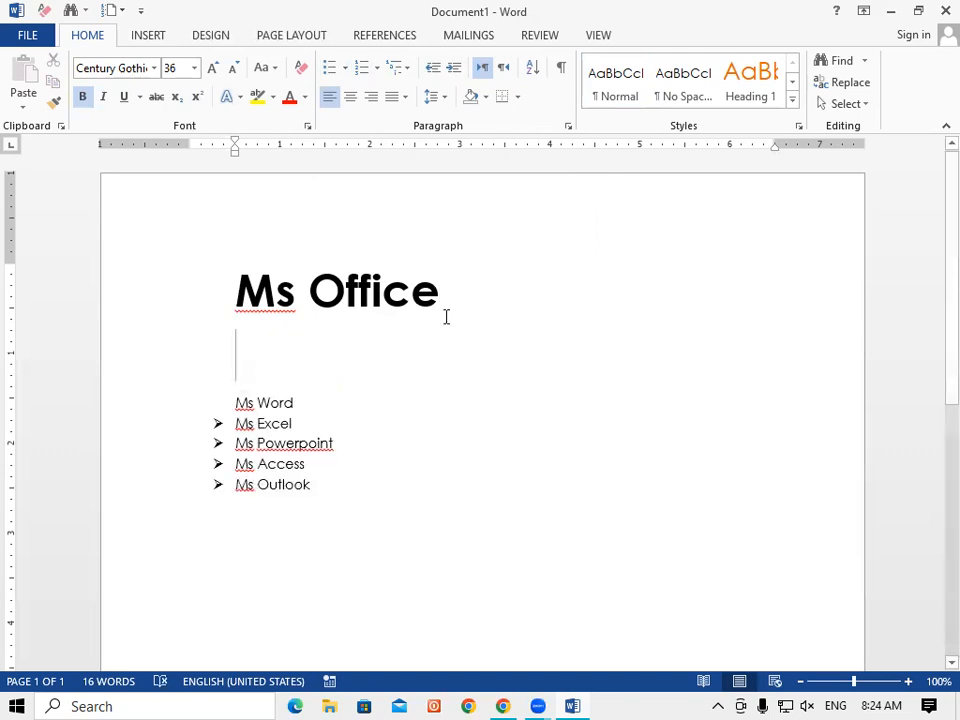
Set the None bullet option on the selected blank and list lines, then recheck the bullet gallery.
drag(242, 386, 334, 501)
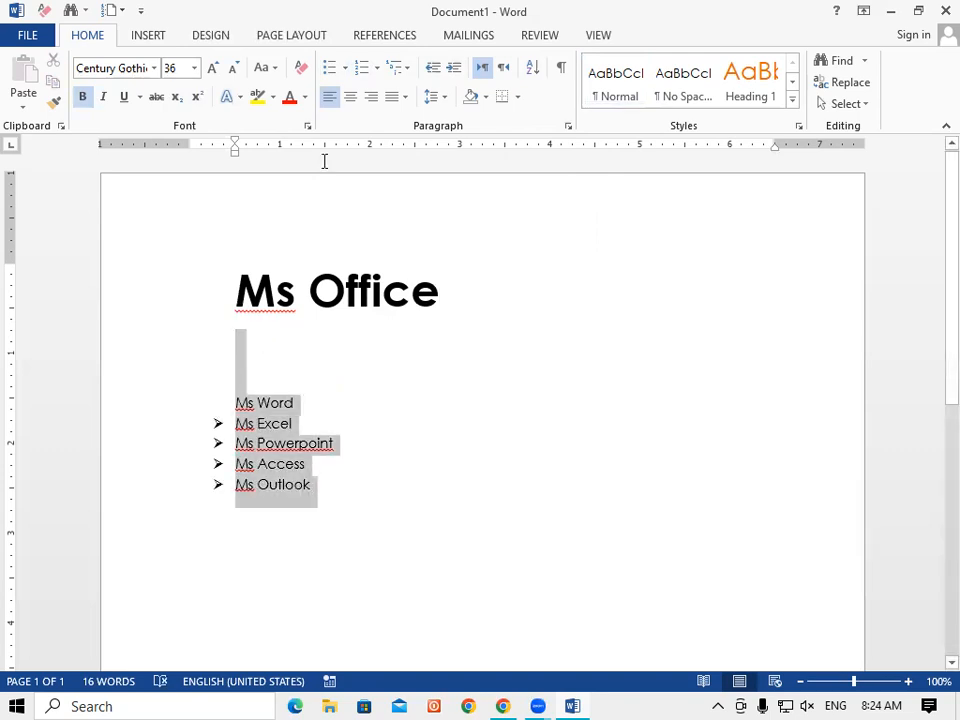
click(344, 68)
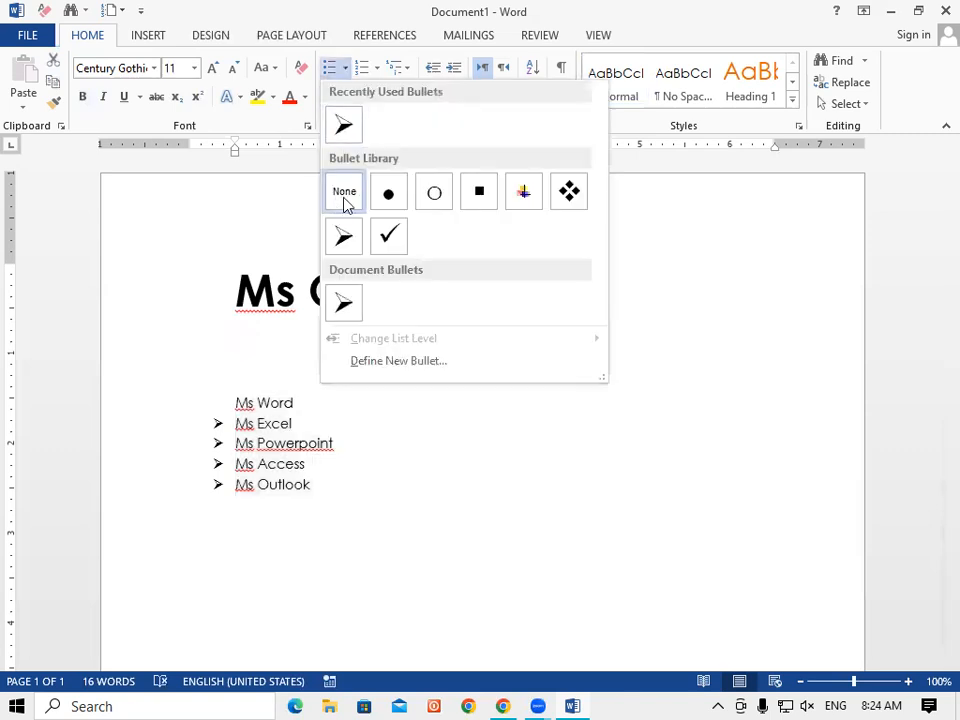
click(403, 531)
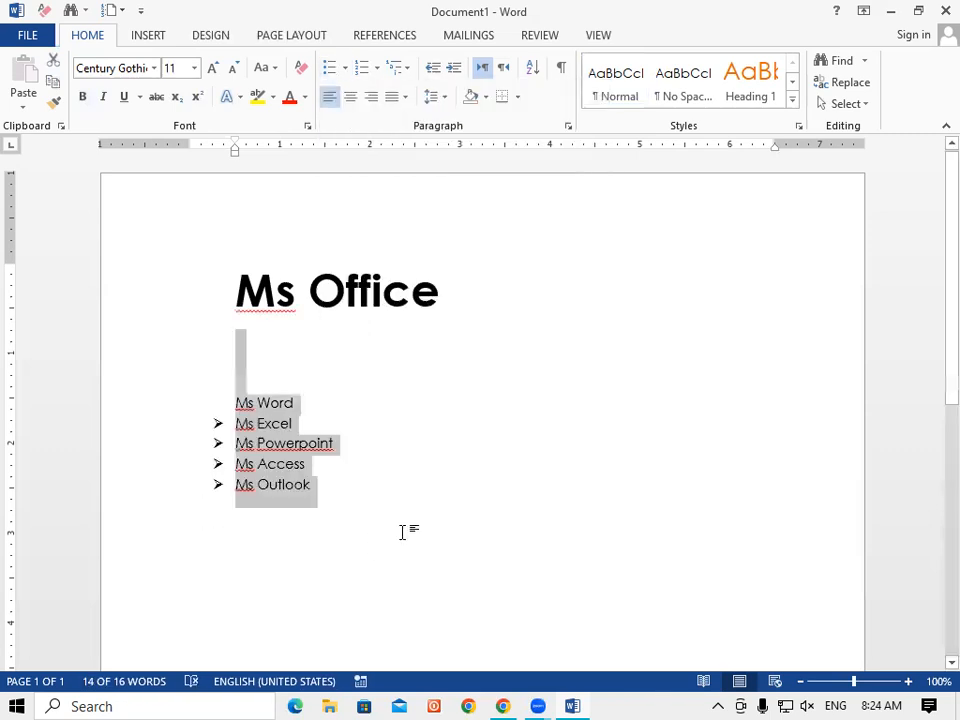
click(344, 68)
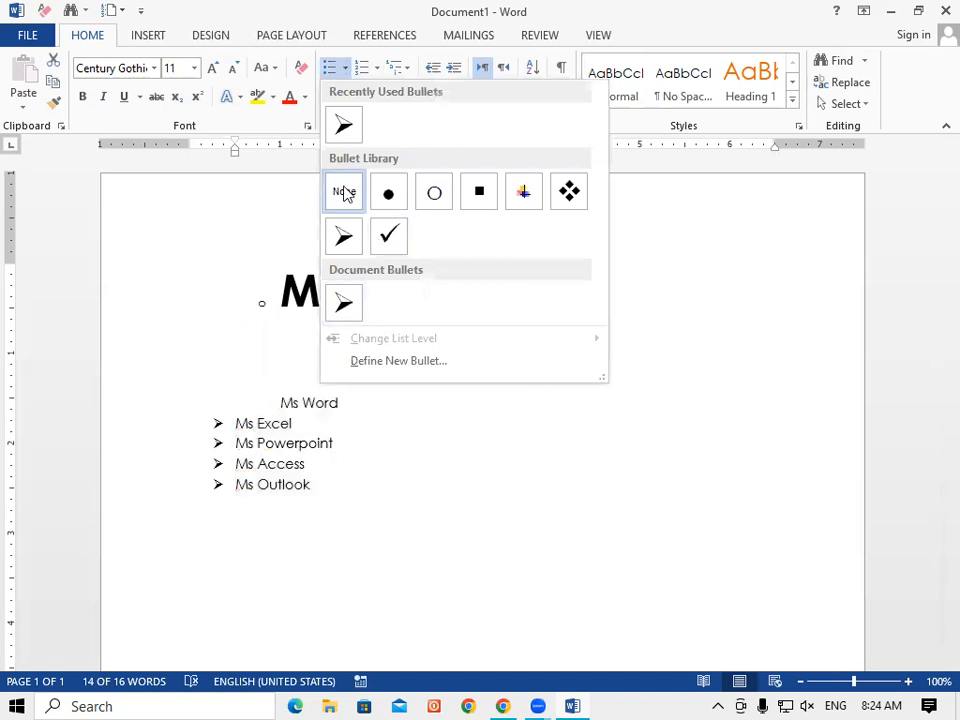
click(344, 192)
click(366, 525)
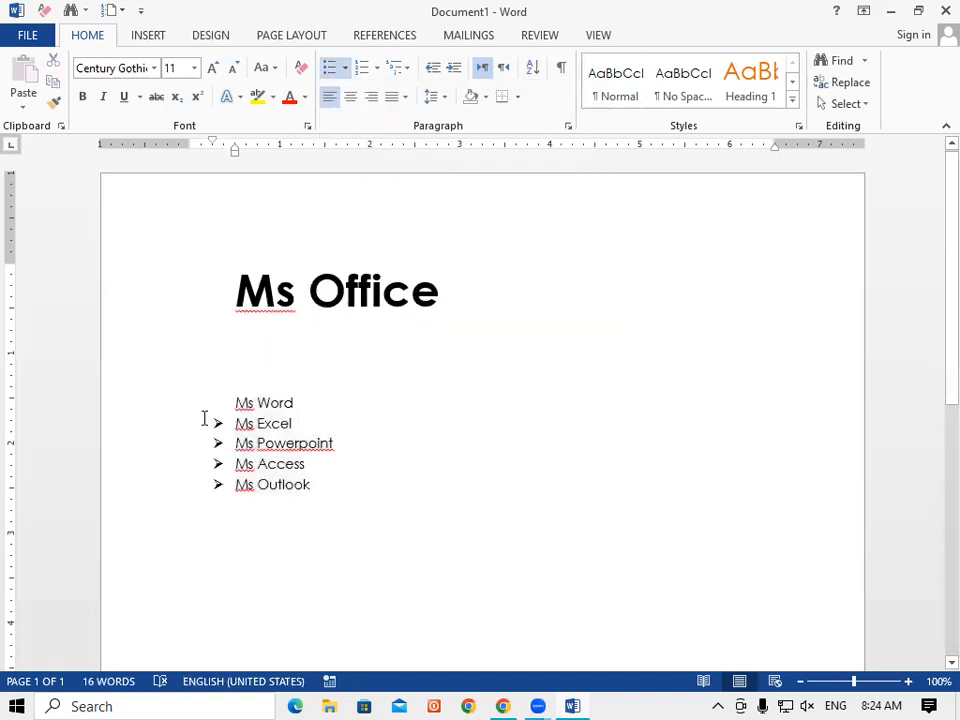
drag(232, 400, 366, 514)
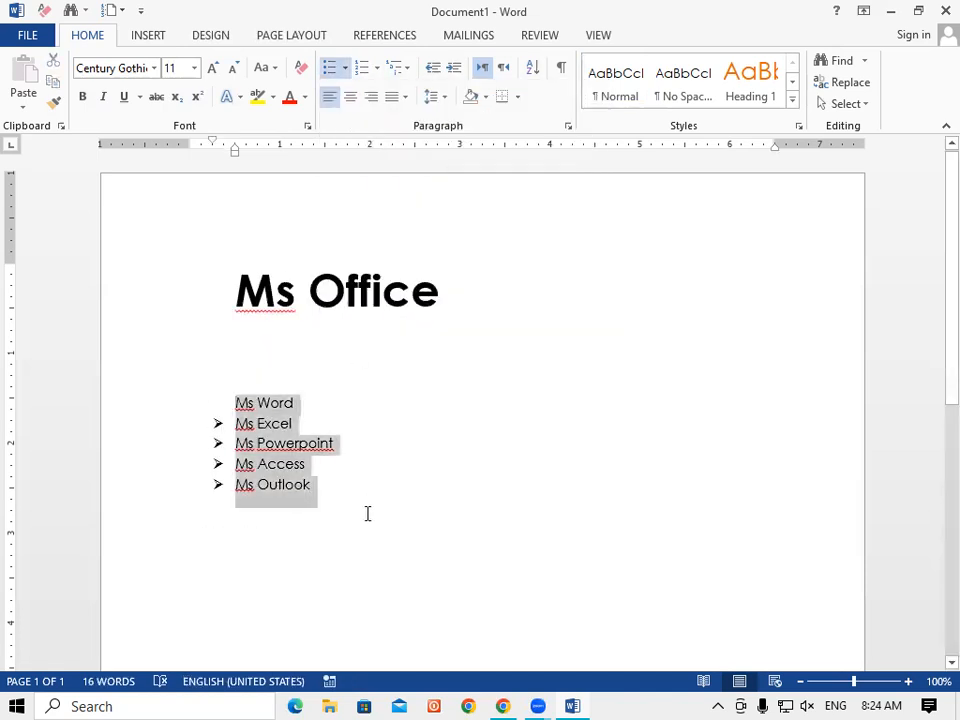
click(345, 68)
key(Escape)
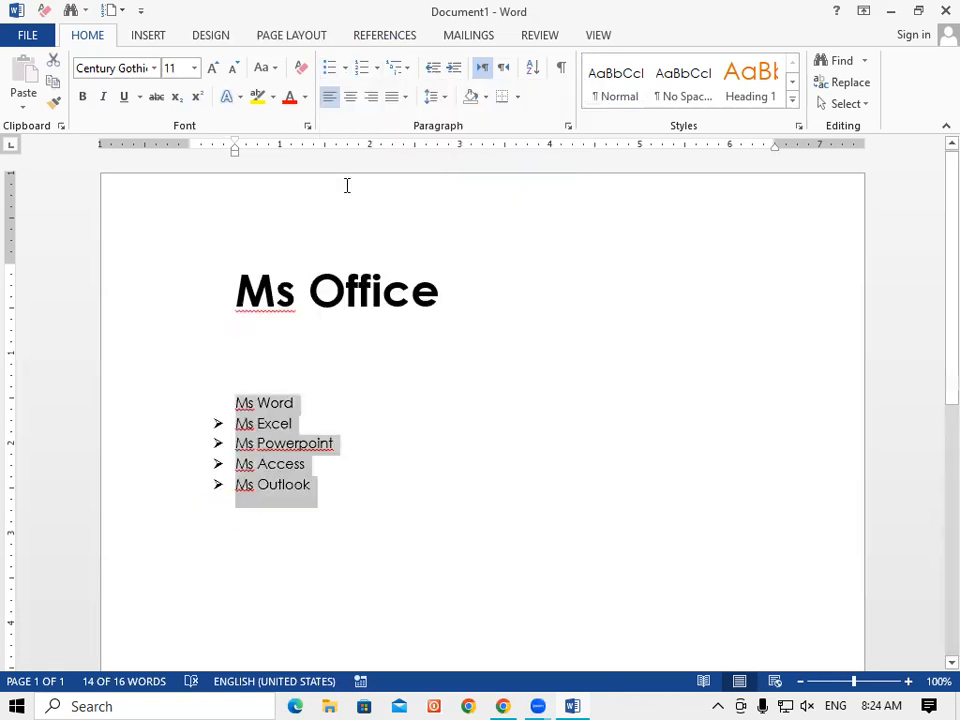
click(416, 543)
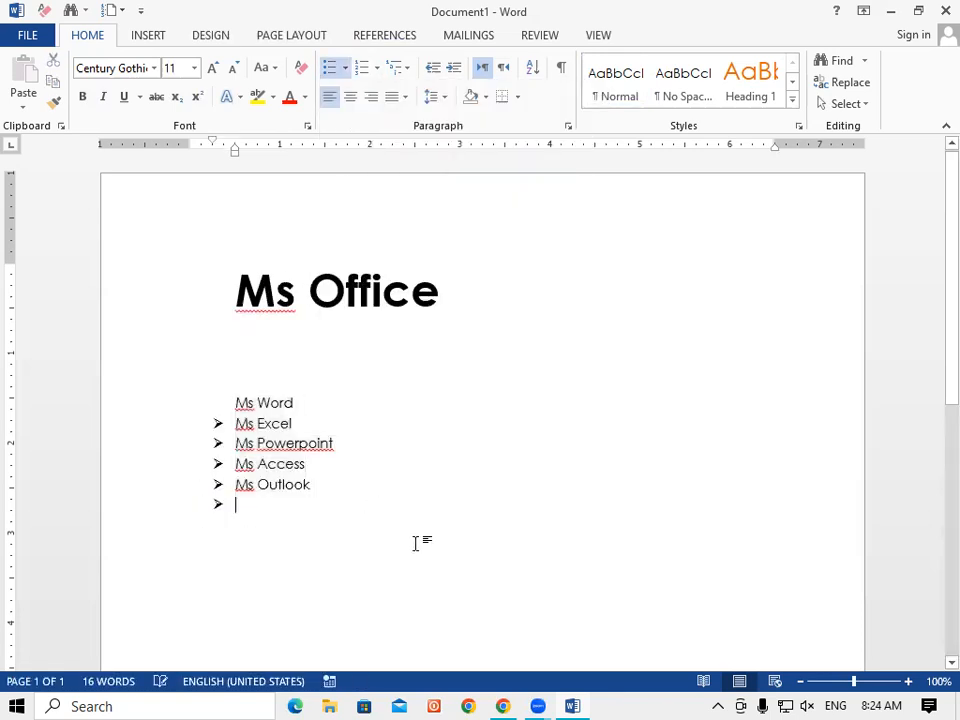
Undo the bullet changes and add an empty line below the Ms Office heading.
key(ctrl+z)
key(ctrl+z)
key(ctrl+z)
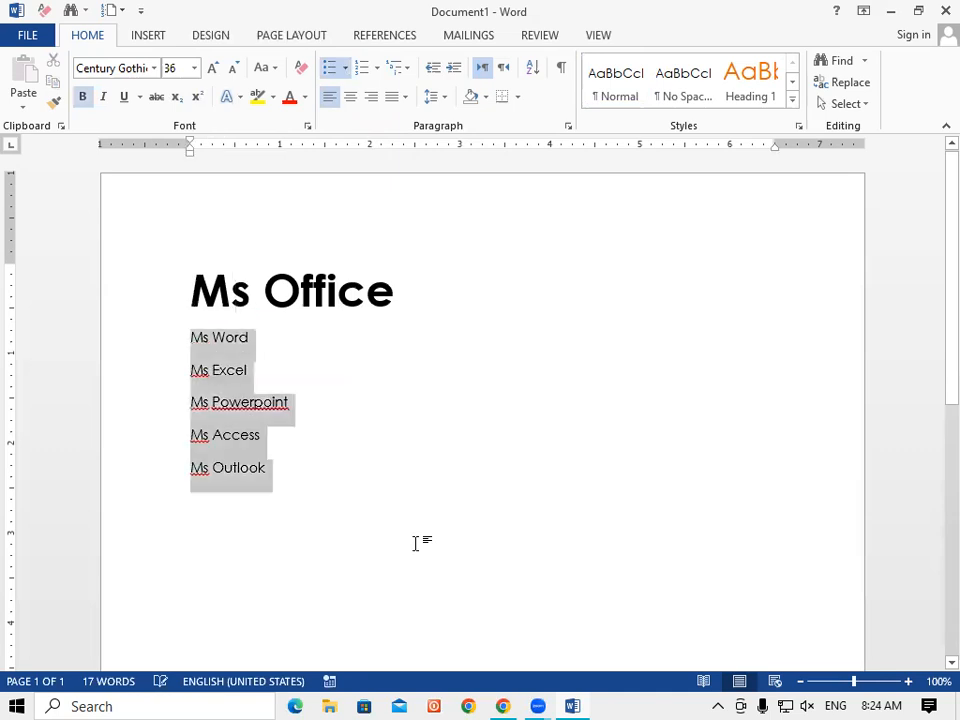
click(332, 489)
click(395, 303)
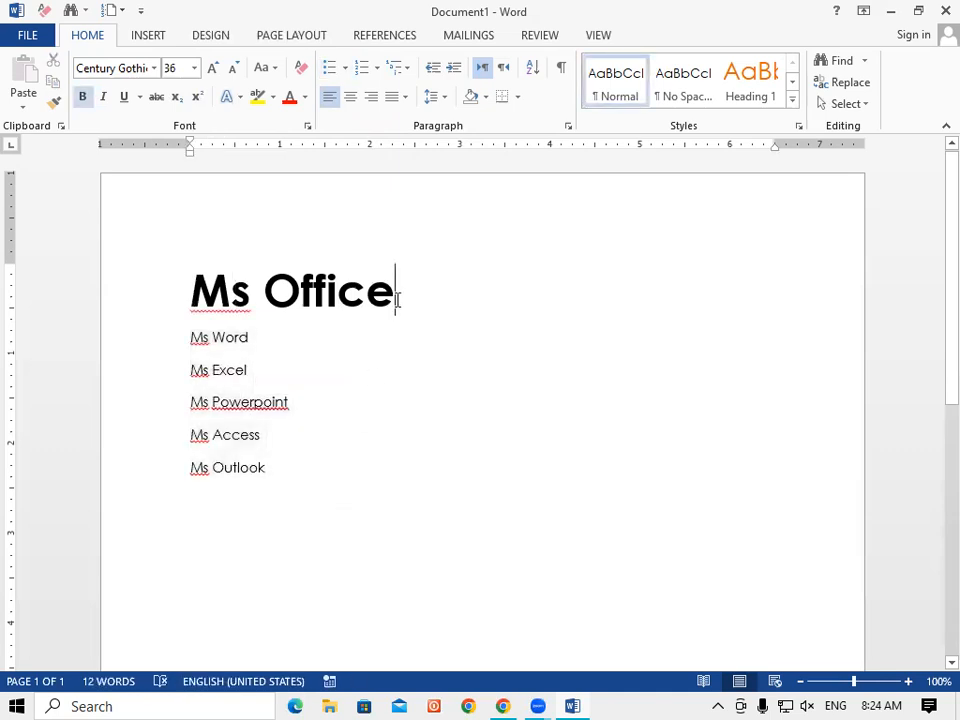
key(Return)
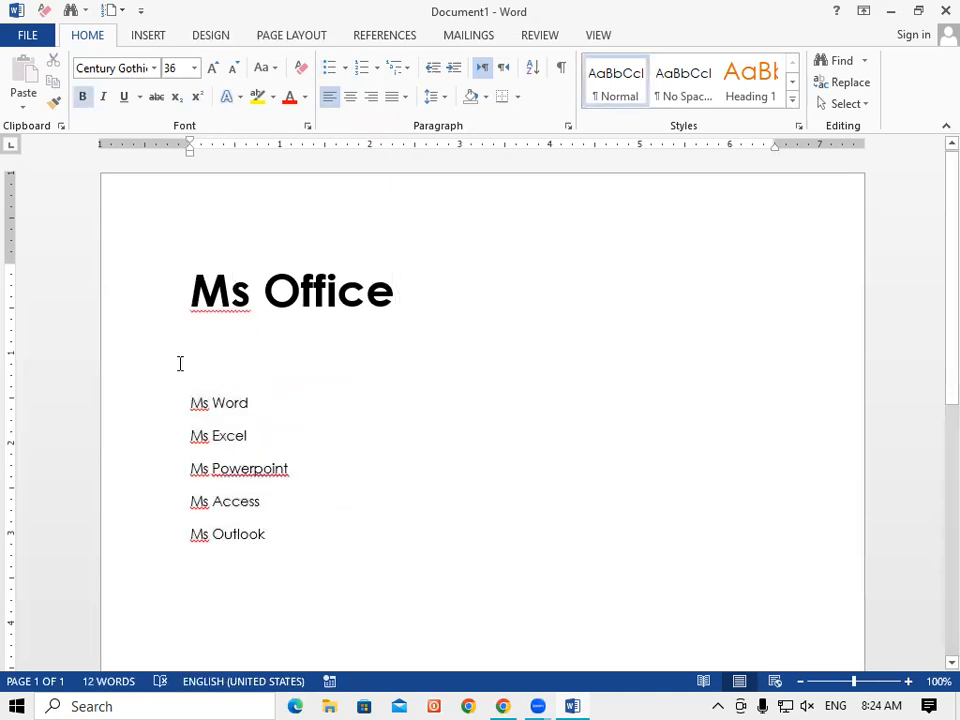
Delete all the program list lines, leaving an empty line under the heading.
drag(194, 374, 280, 545)
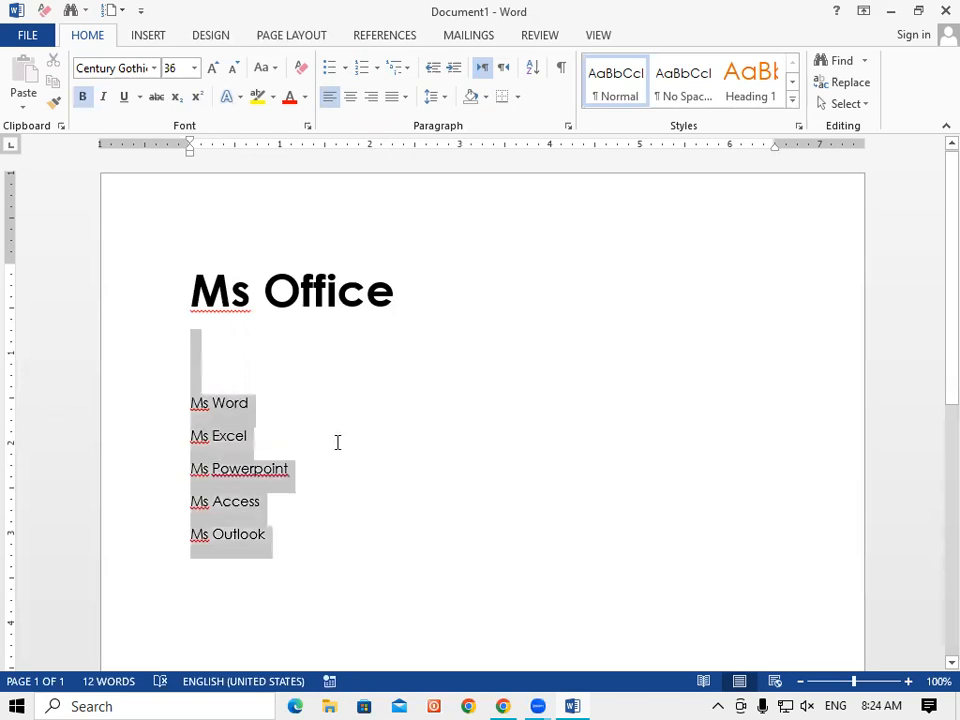
click(344, 67)
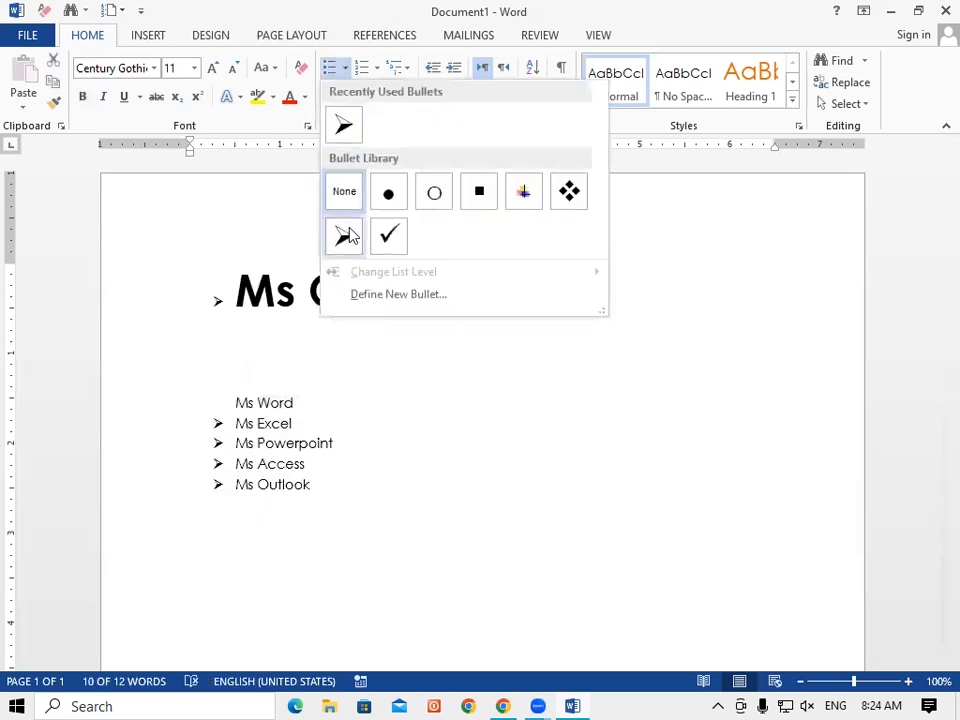
click(383, 522)
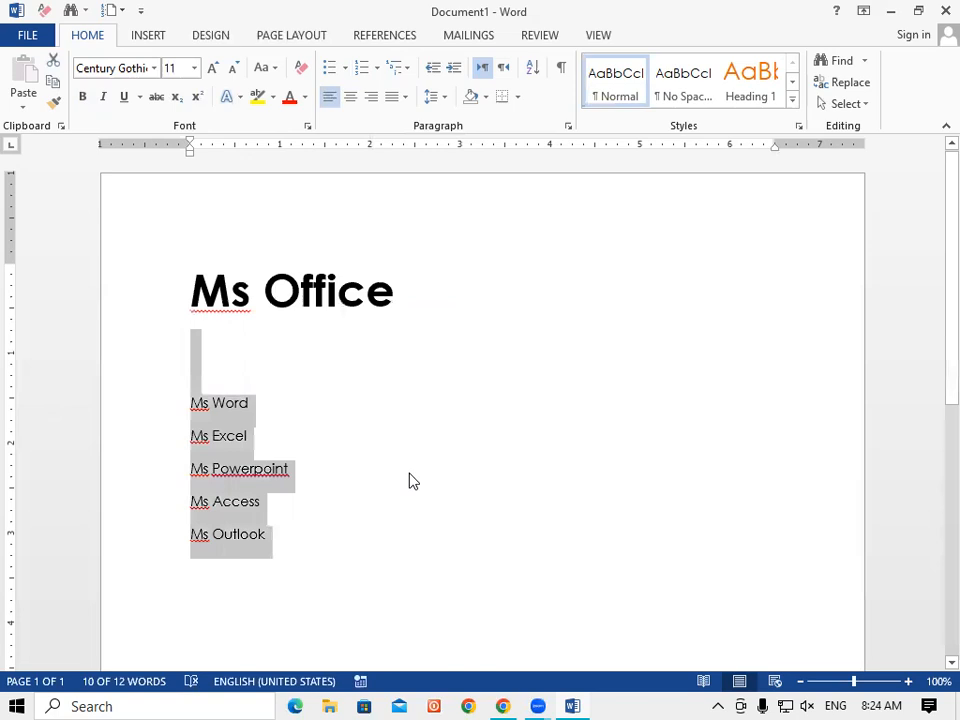
key(Delete)
click(400, 295)
key(Down)
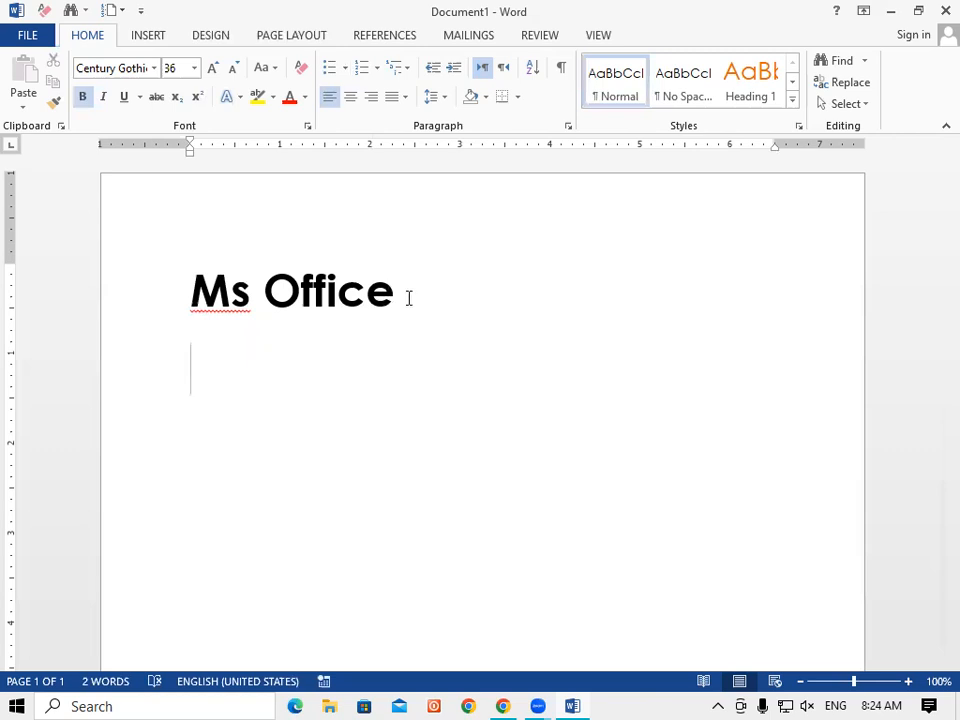
Check the font size list without changing it, keeping the Ms Office heading at 36 pt.
click(196, 70)
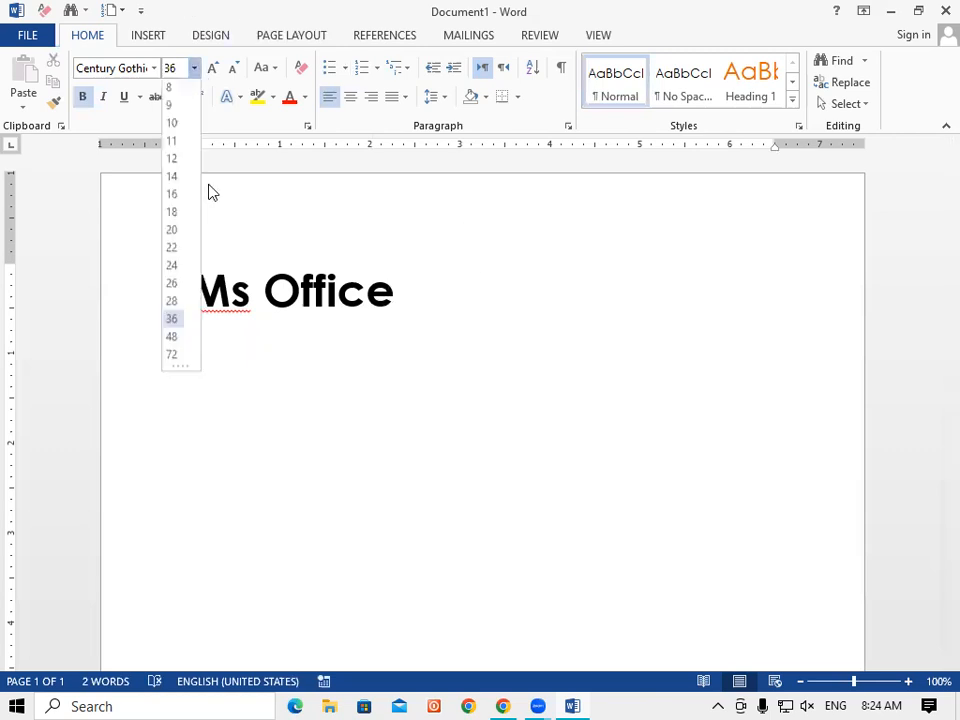
click(174, 161)
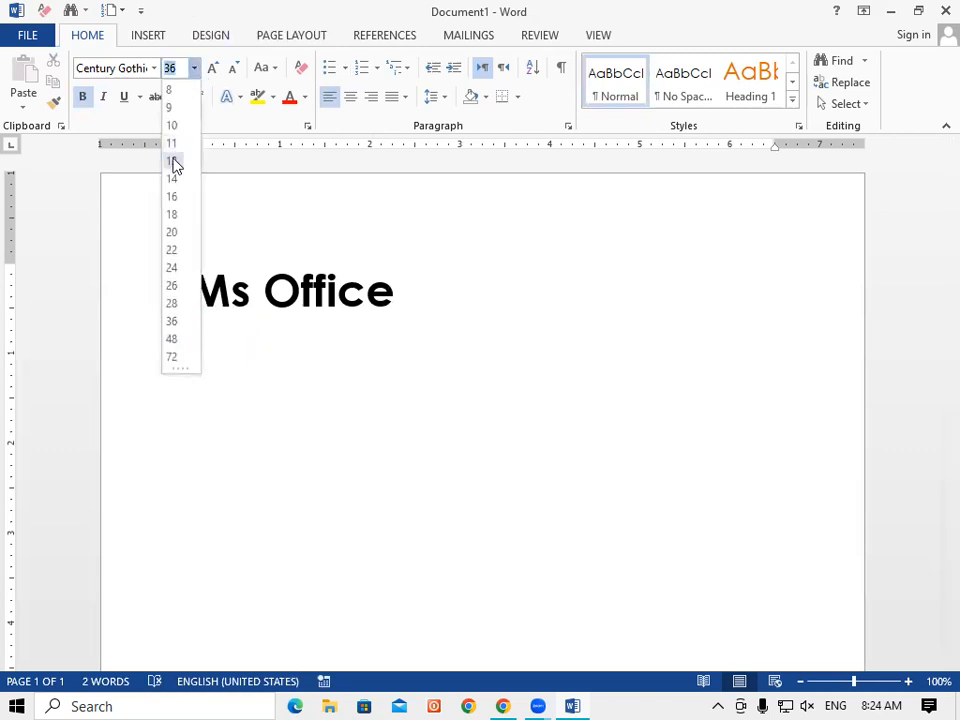
click(245, 387)
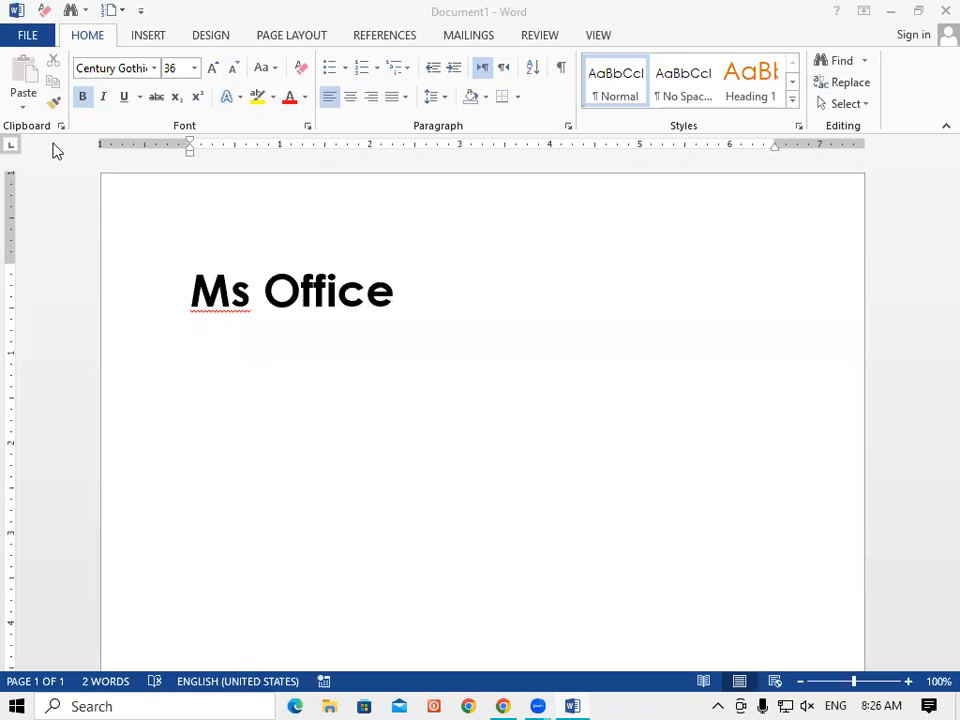
Add a diamond-bulleted 'ms word' line under the Ms Office heading.
click(401, 296)
key(Return)
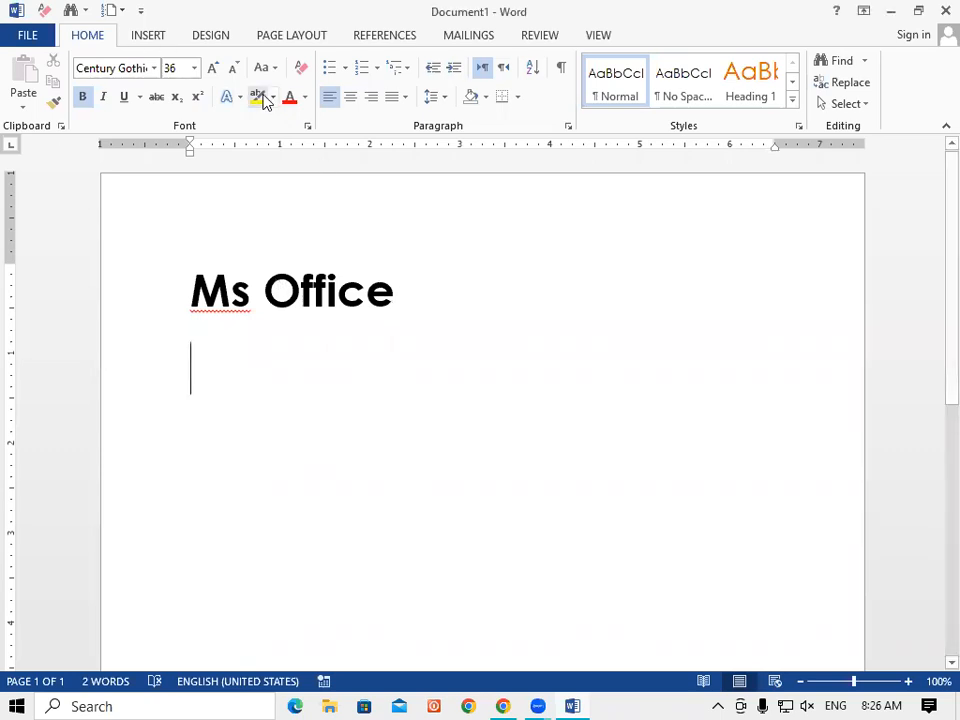
click(345, 68)
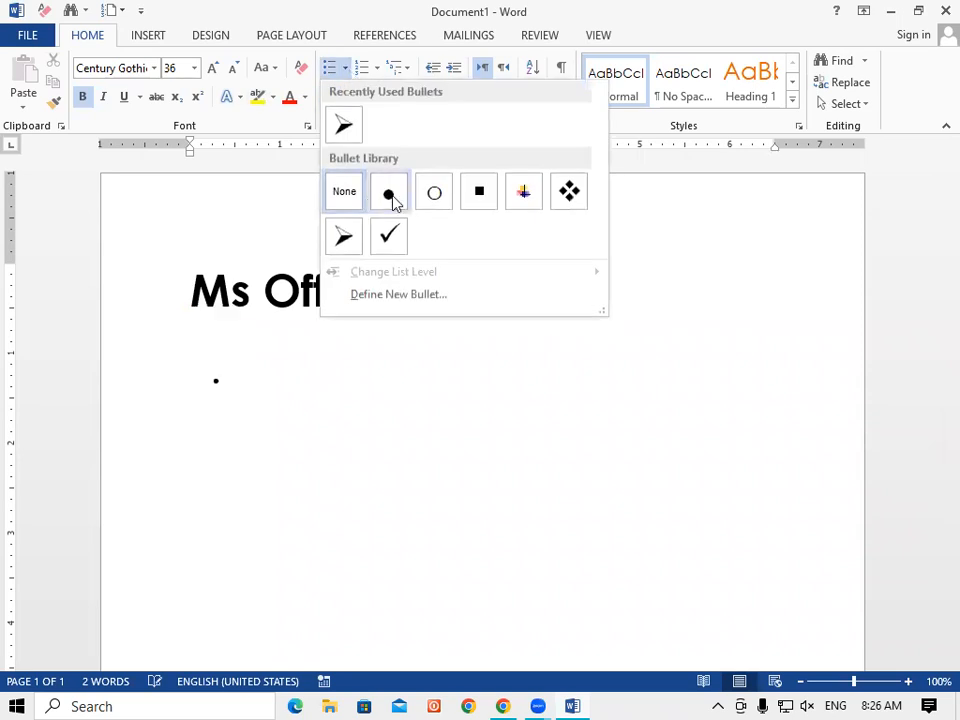
click(569, 191)
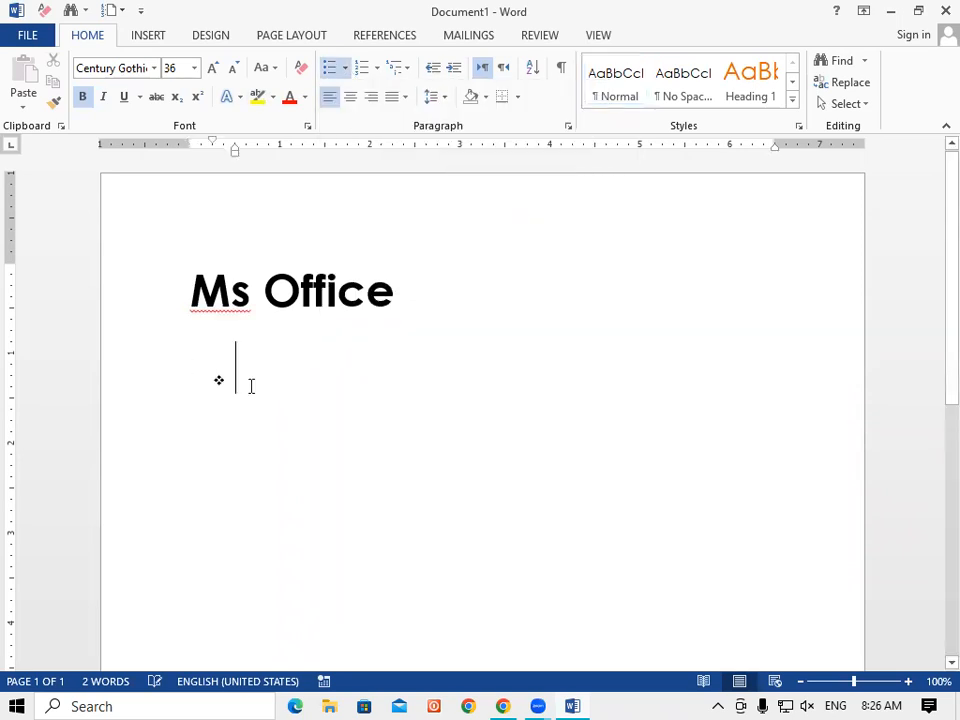
text(ms wor)
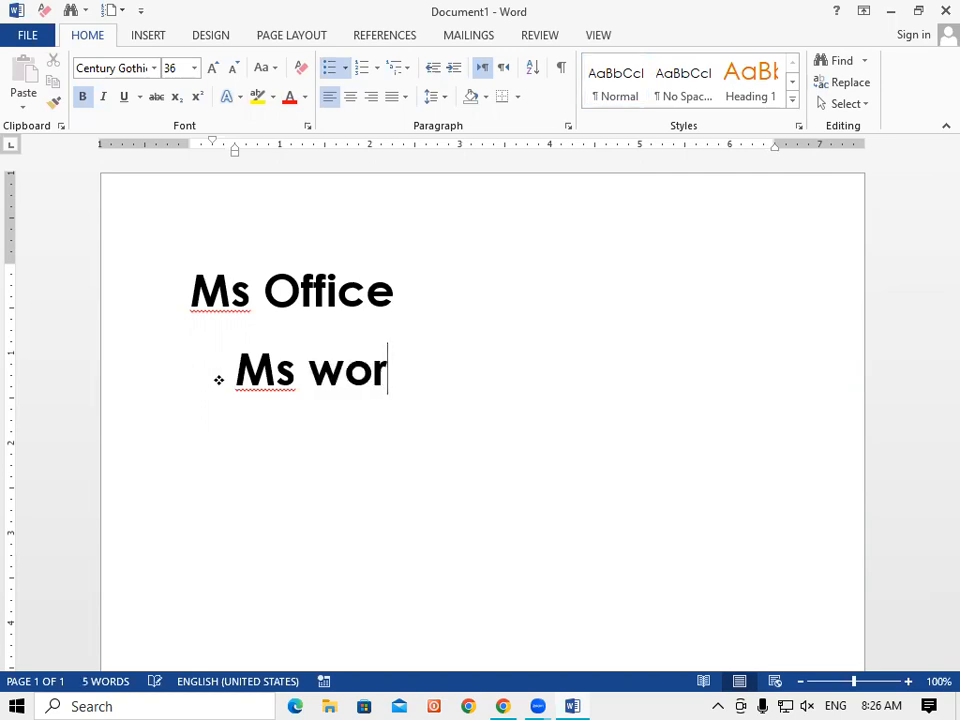
text(d)
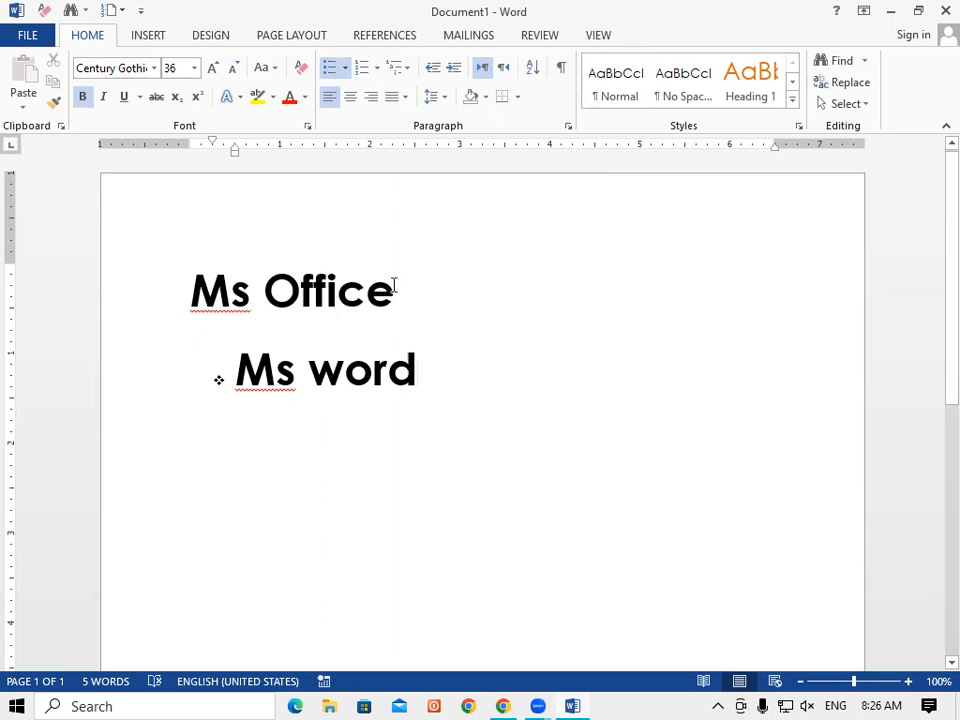
Remove bold from 'Ms word' and start an unbulleted empty line beneath it.
drag(420, 371, 233, 372)
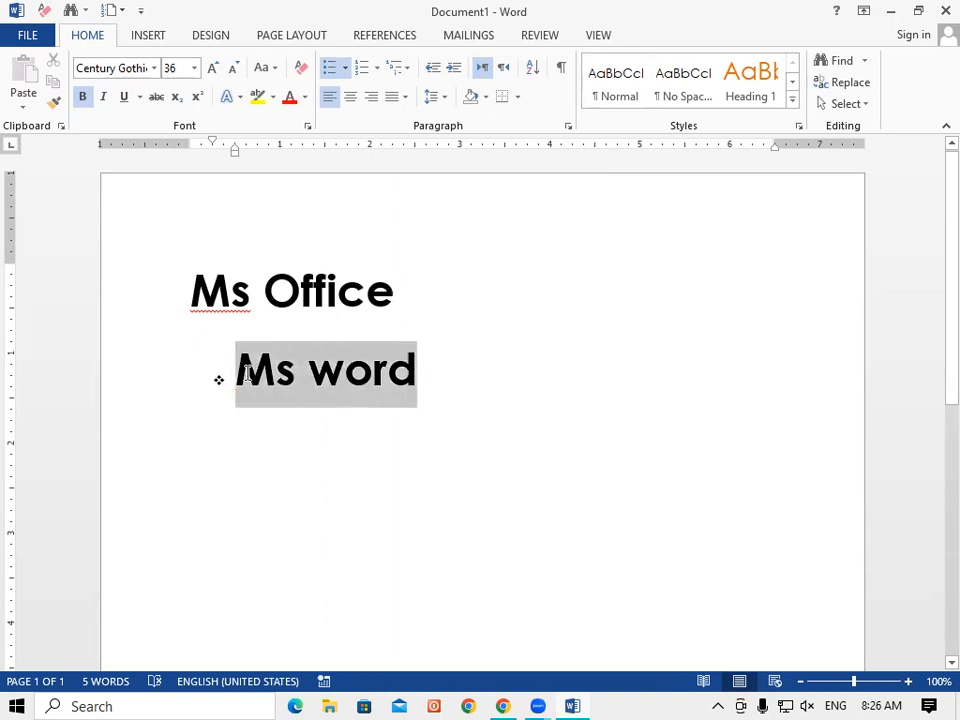
click(84, 98)
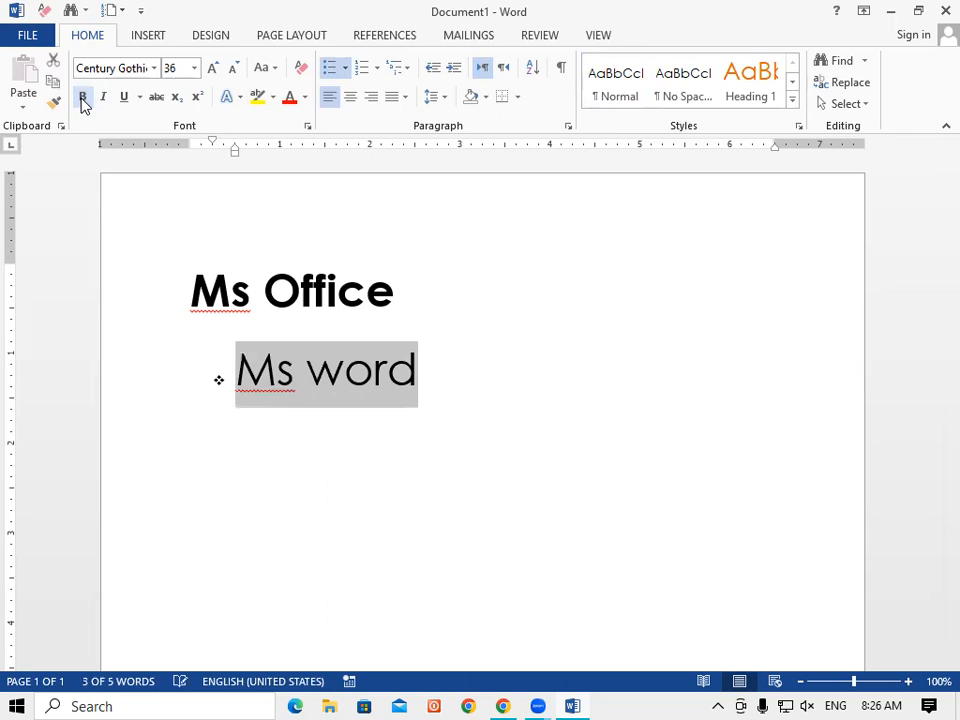
click(431, 381)
key(Return)
key(BackSpace)
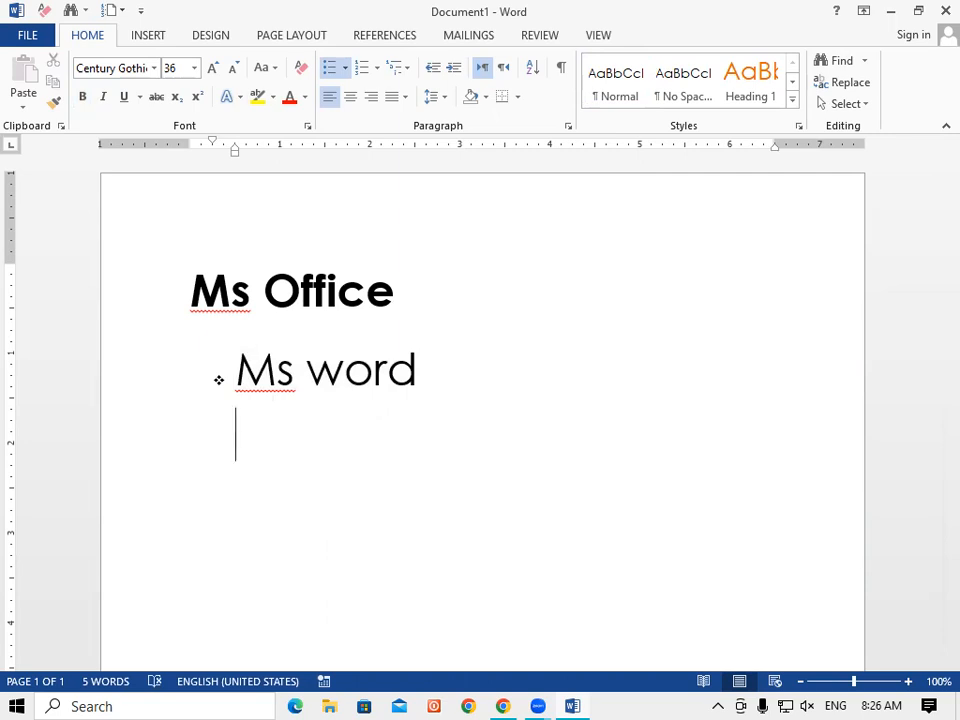
text(ms exc)
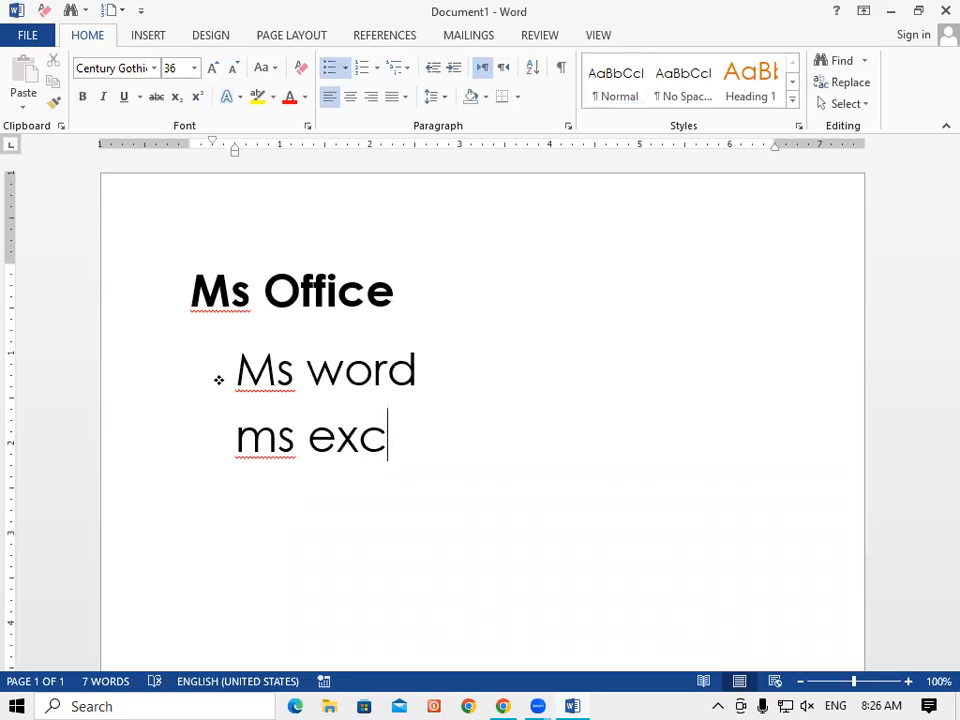
key(BackSpace)
key(BackSpace)
key(BackSpace)
key(BackSpace)
key(BackSpace)
key(BackSpace)
key(BackSpace)
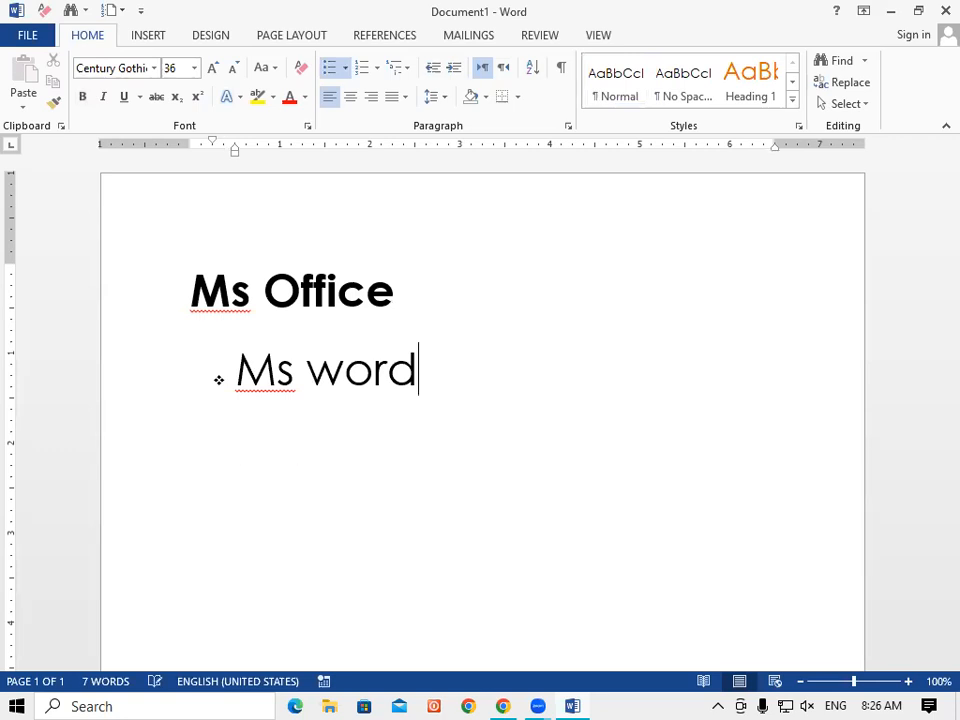
key(shift+Return)
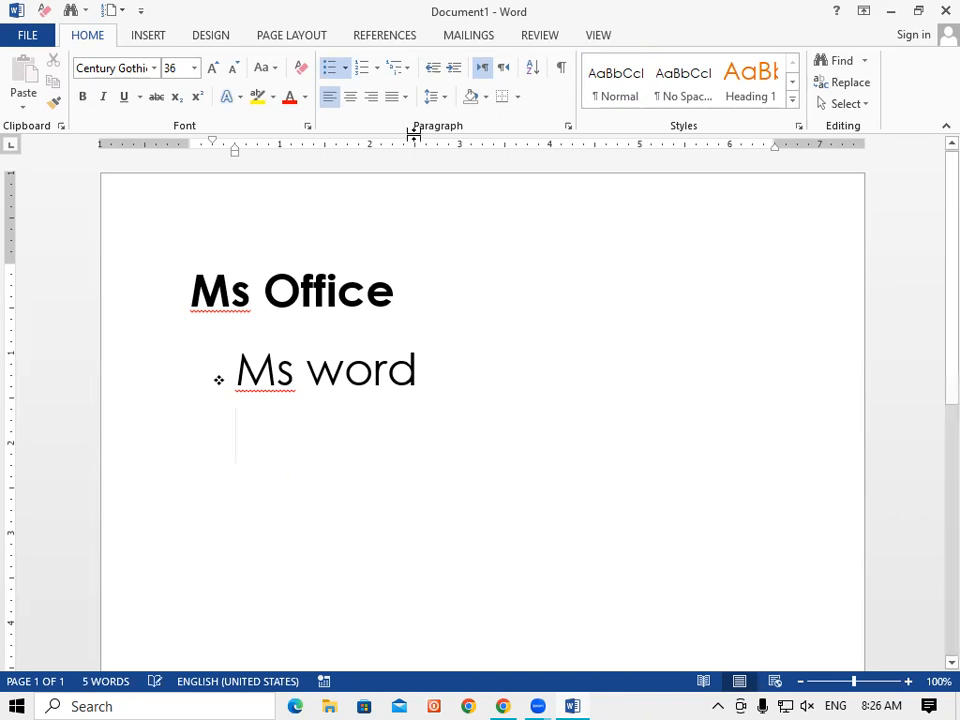
click(346, 68)
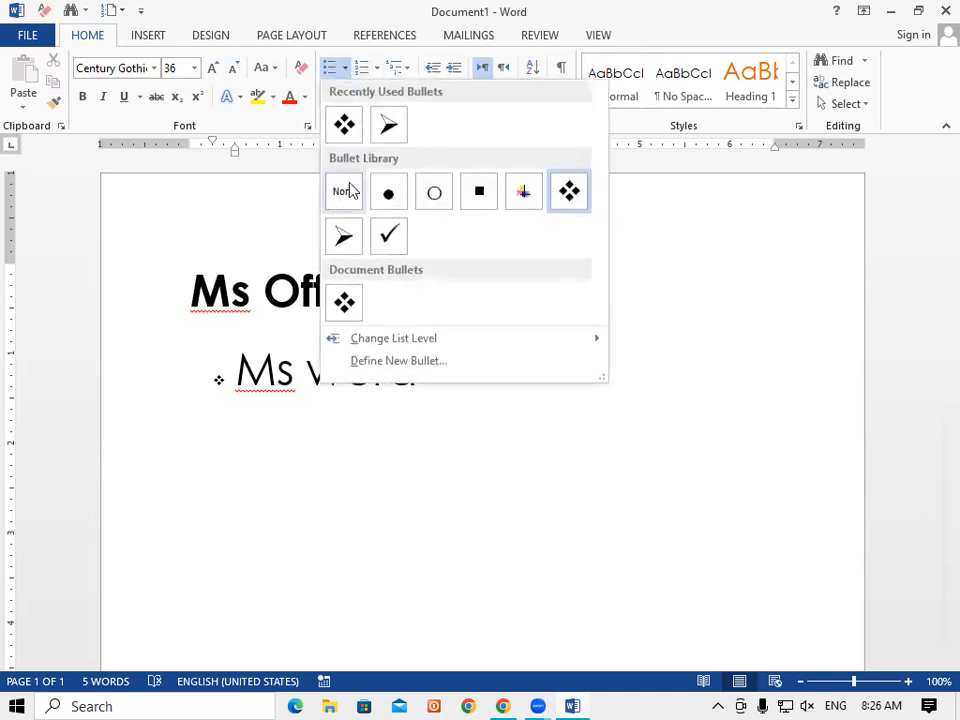
click(581, 201)
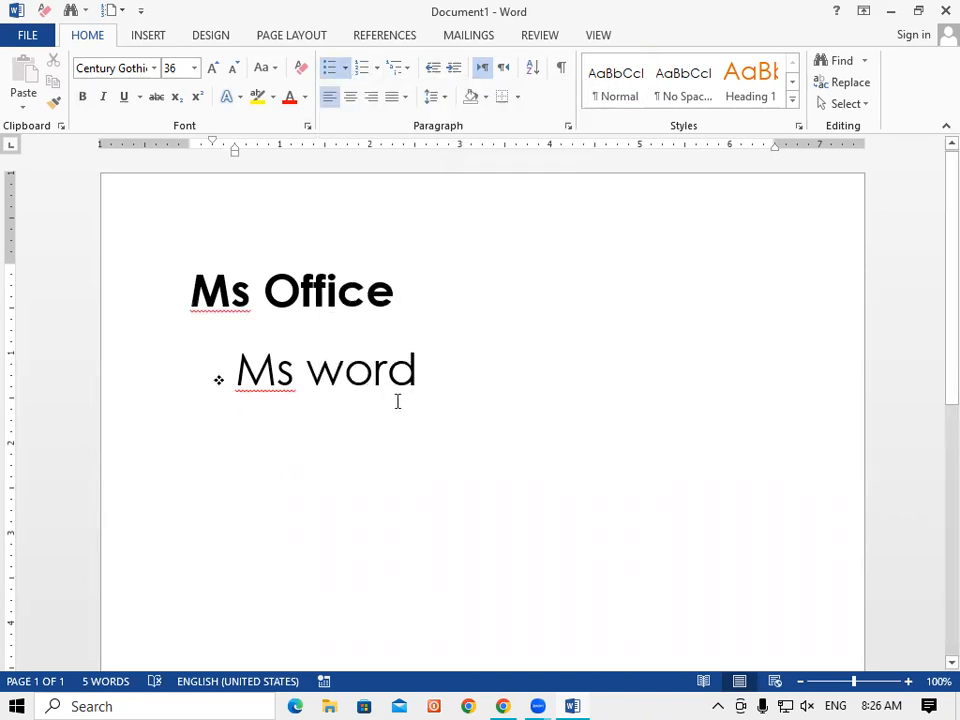
text(ms e)
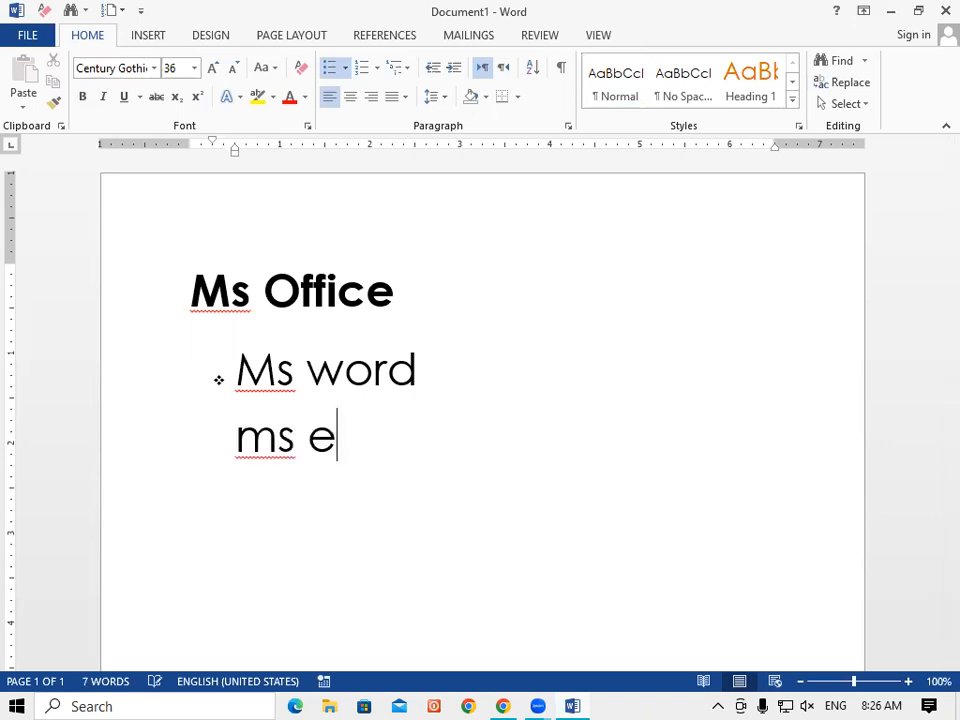
text(xce)
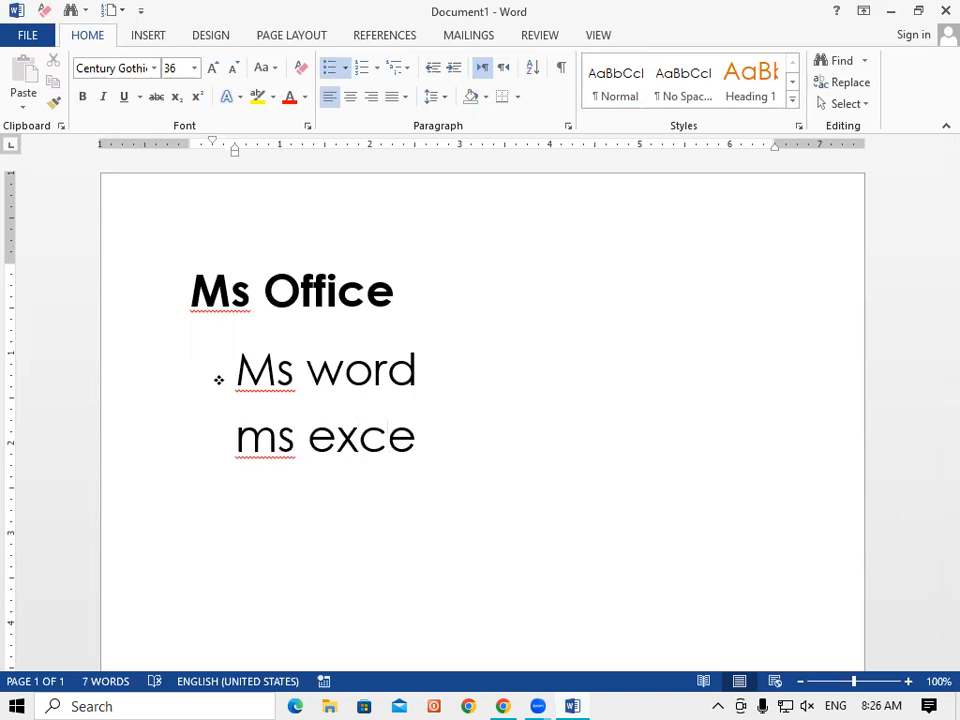
text(l)
key(Return)
key(BackSpace)
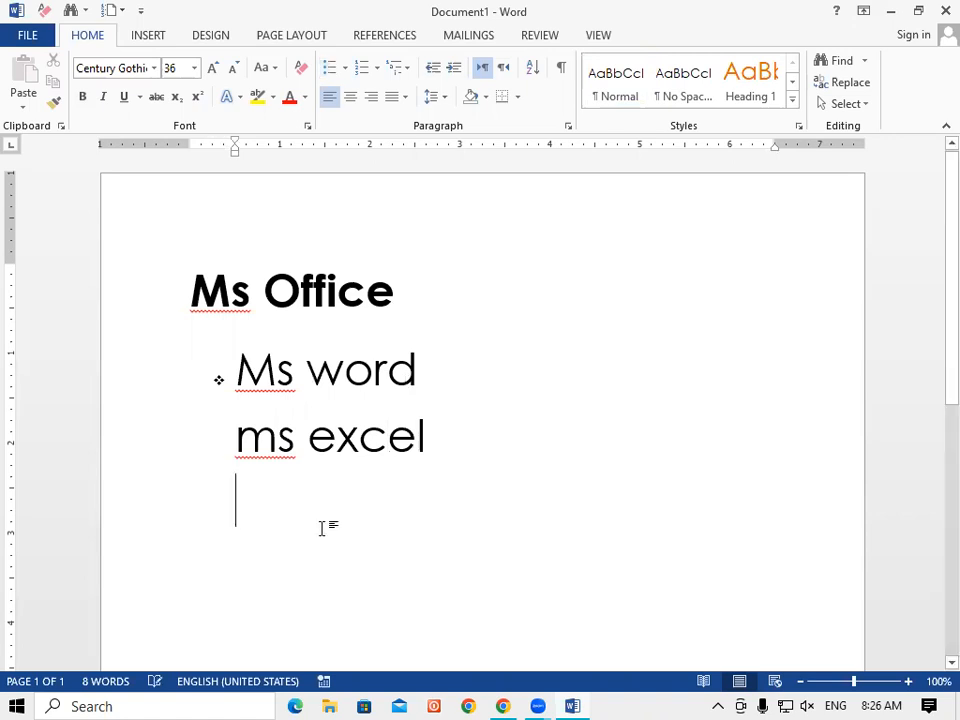
drag(427, 445, 227, 470)
key(BackSpace)
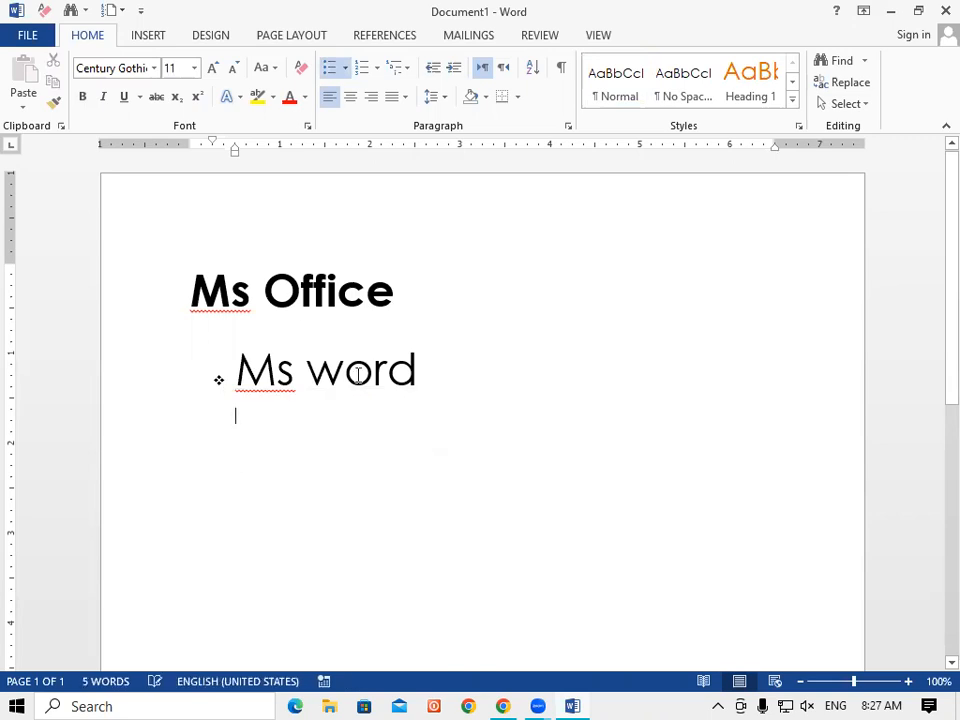
click(421, 366)
click(345, 67)
Add ms excel, ms powerpoint and ms access as diamond-bulleted items below Ms word.
click(569, 188)
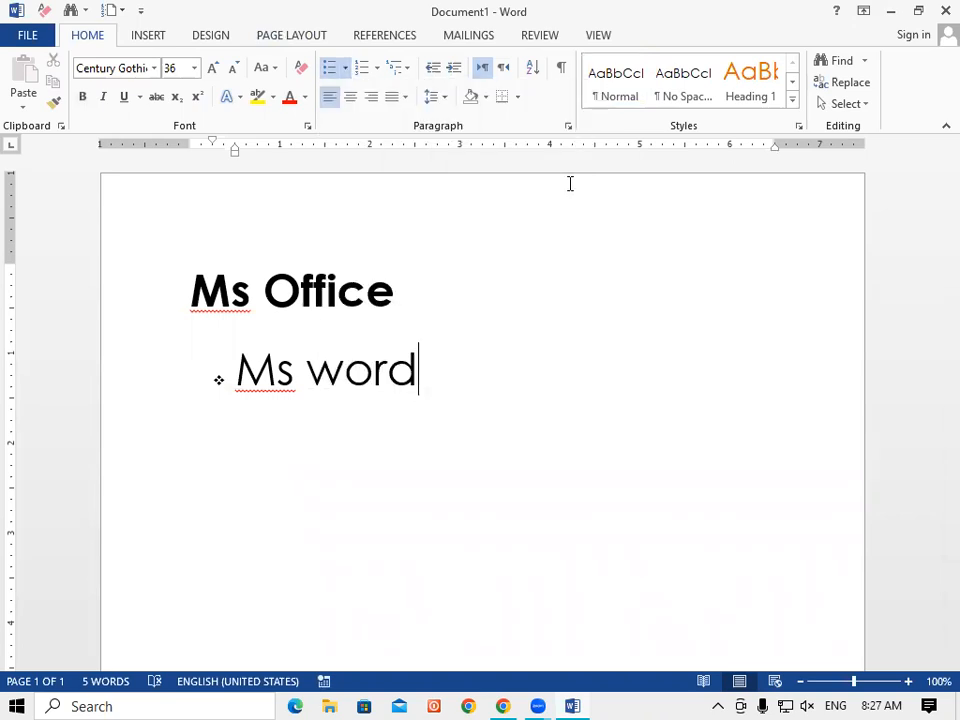
key(Return)
text(ms exce)
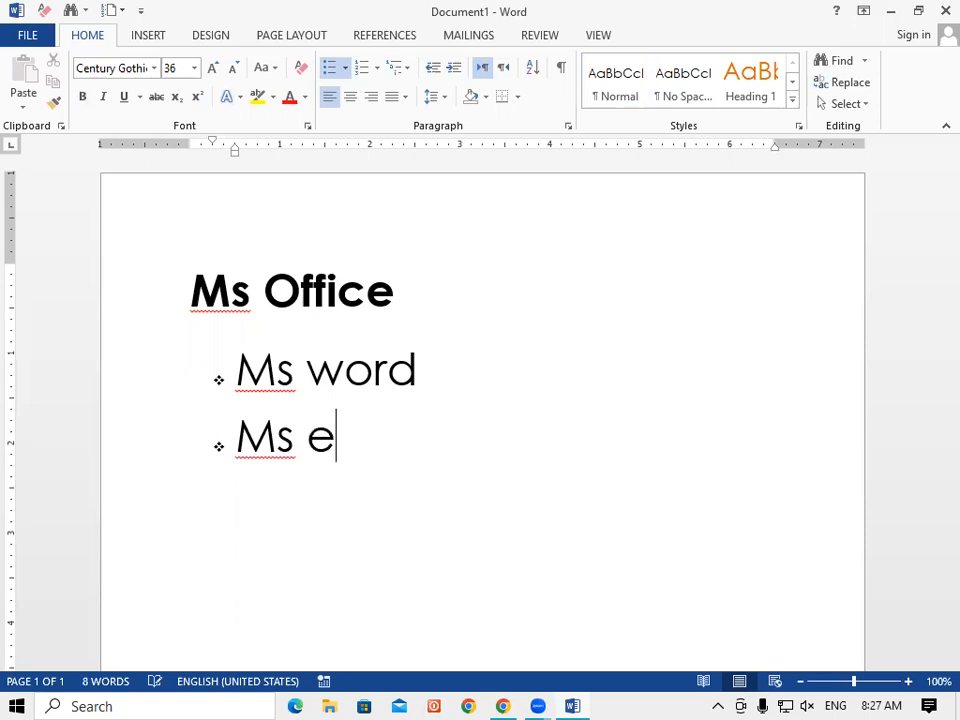
text(l)
key(Return)
text(ms)
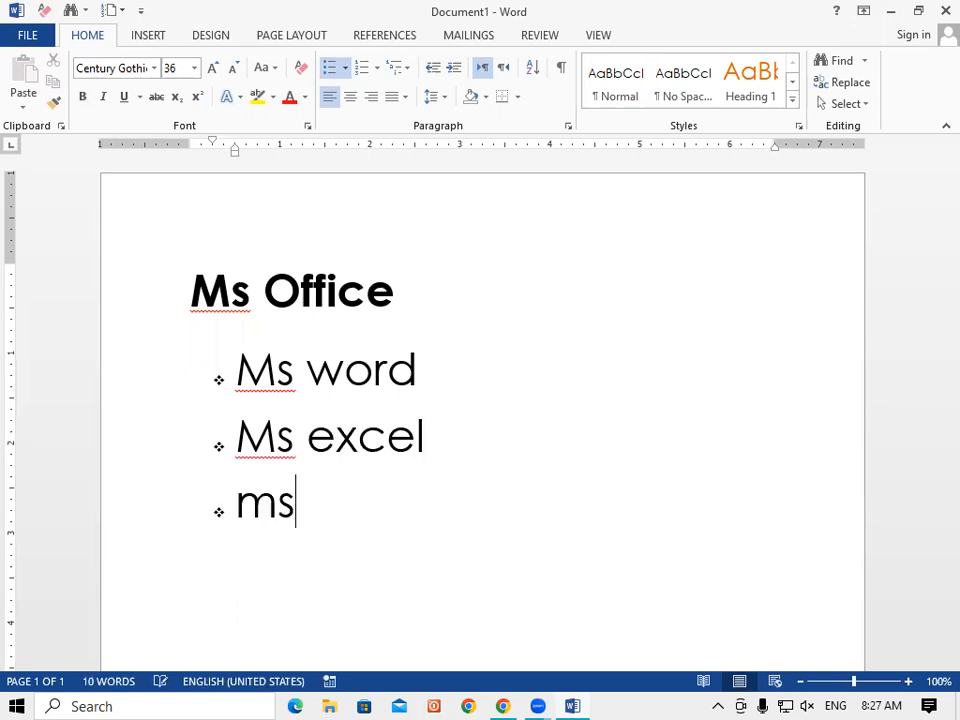
text( po)
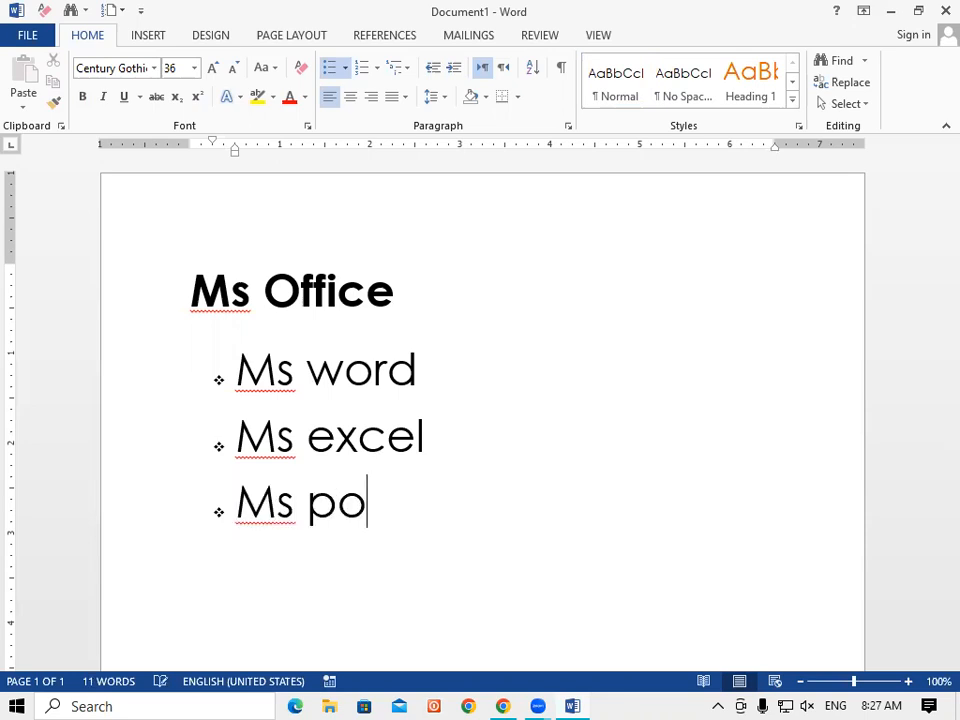
text(werpoint)
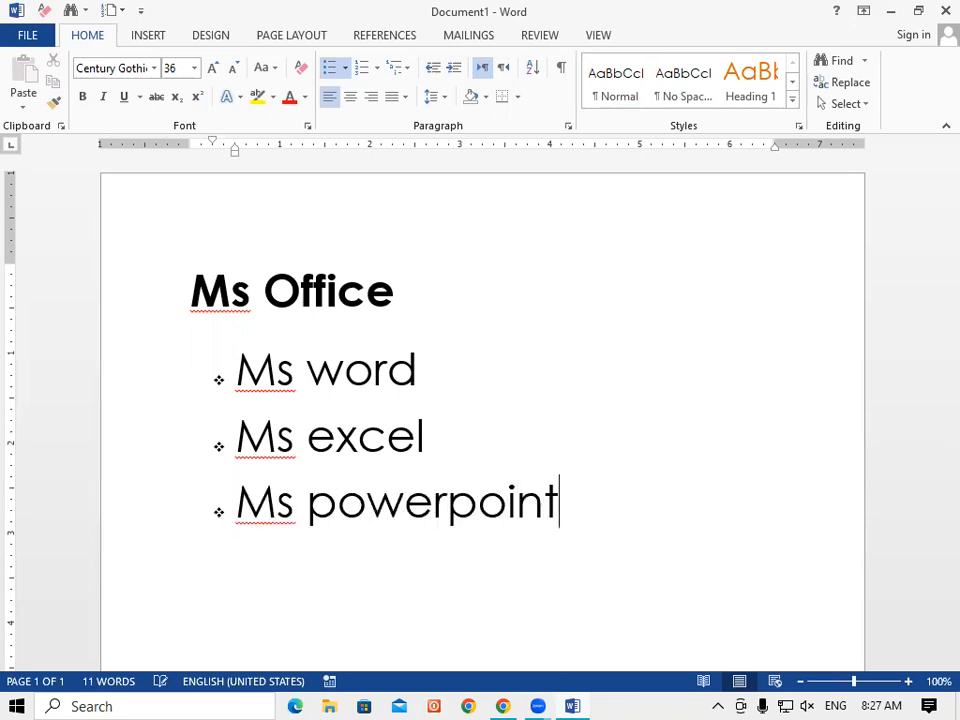
key(Return)
text(m)
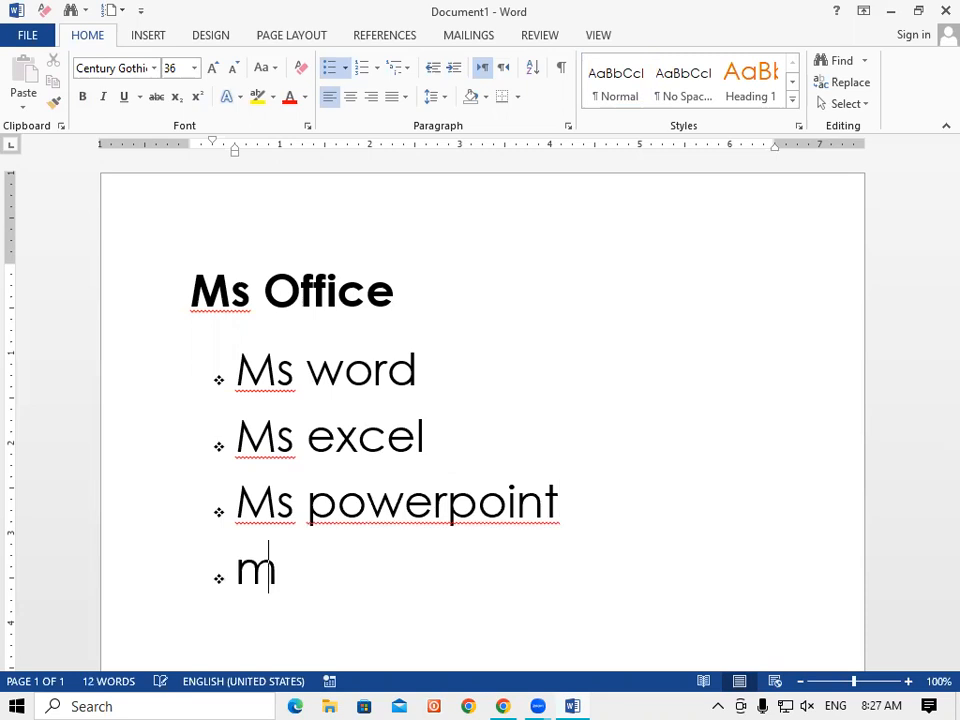
text(s a)
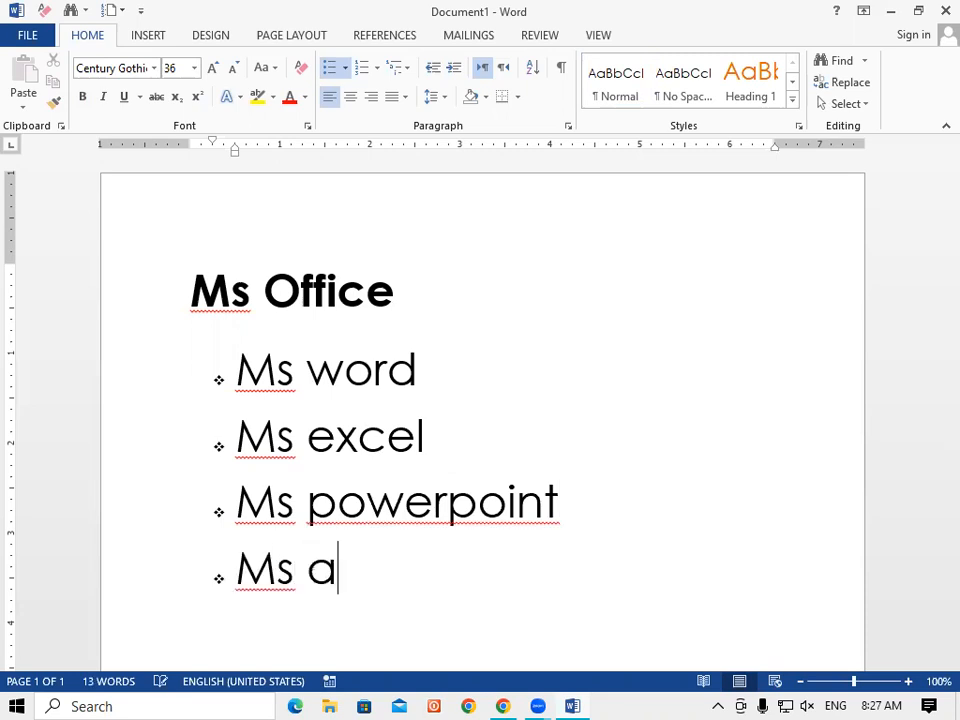
text(ccess)
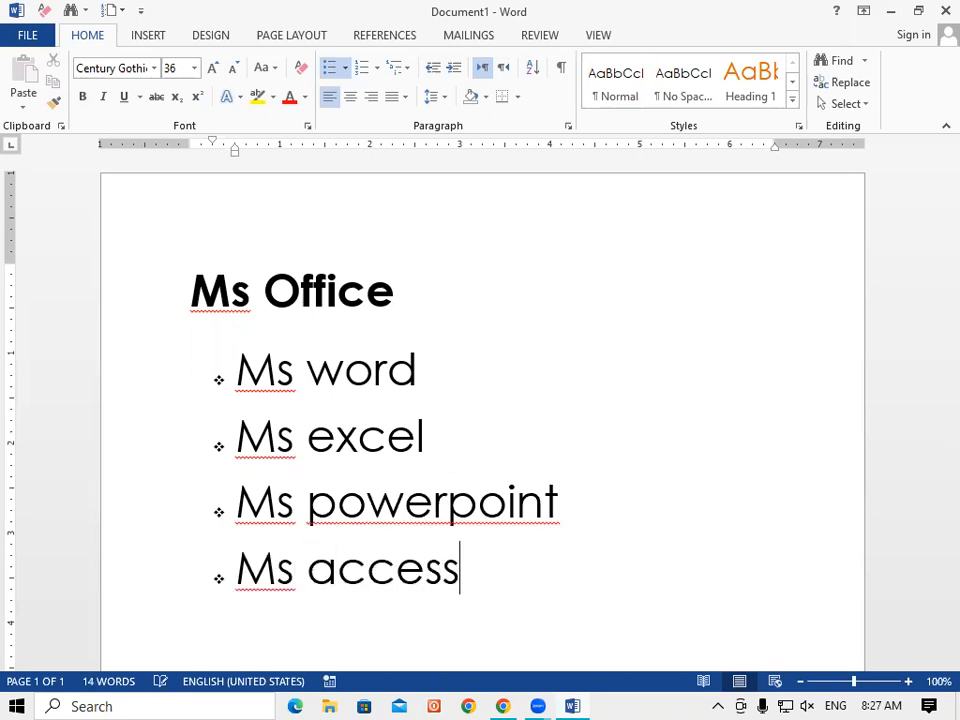
Type 'ms outlook' on the line below Ms access and select it.
key(Return)
text(ms)
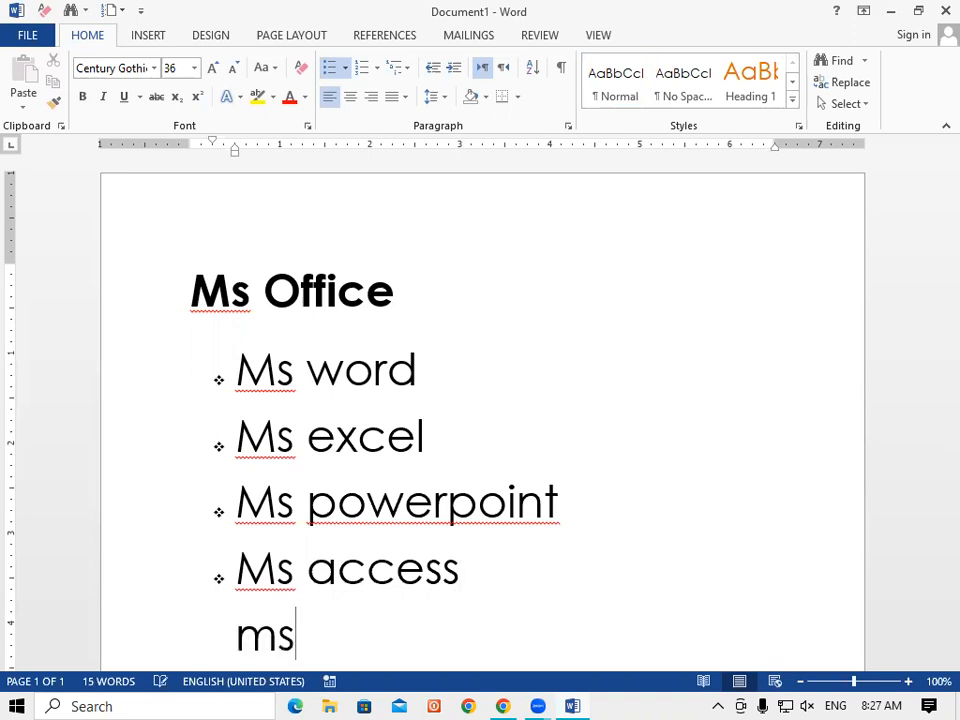
text( outlook)
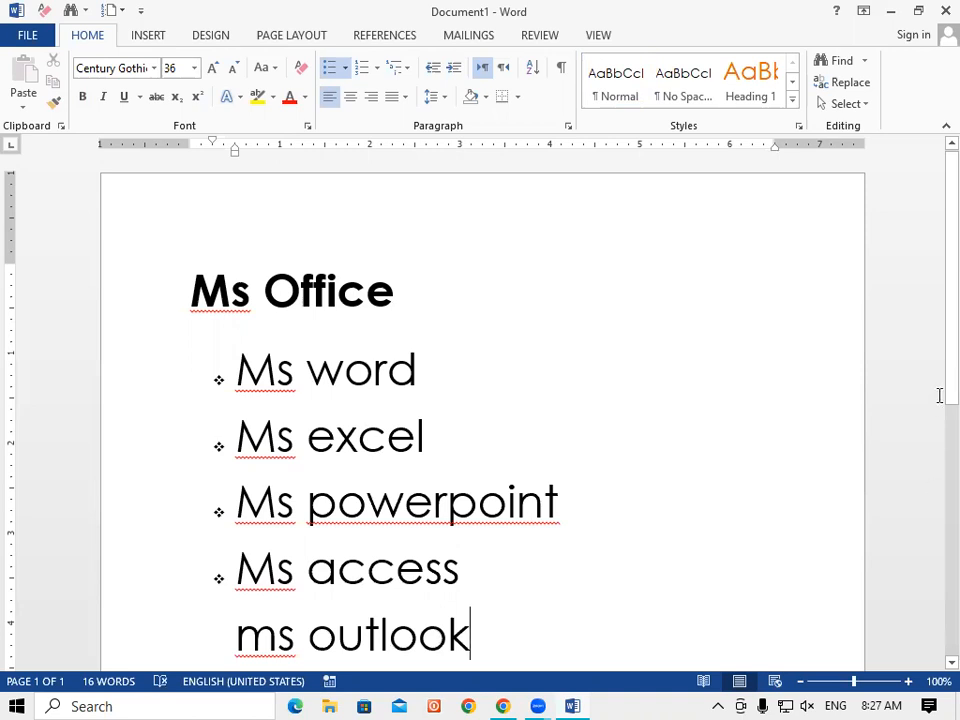
scroll(934, 420, down, 2)
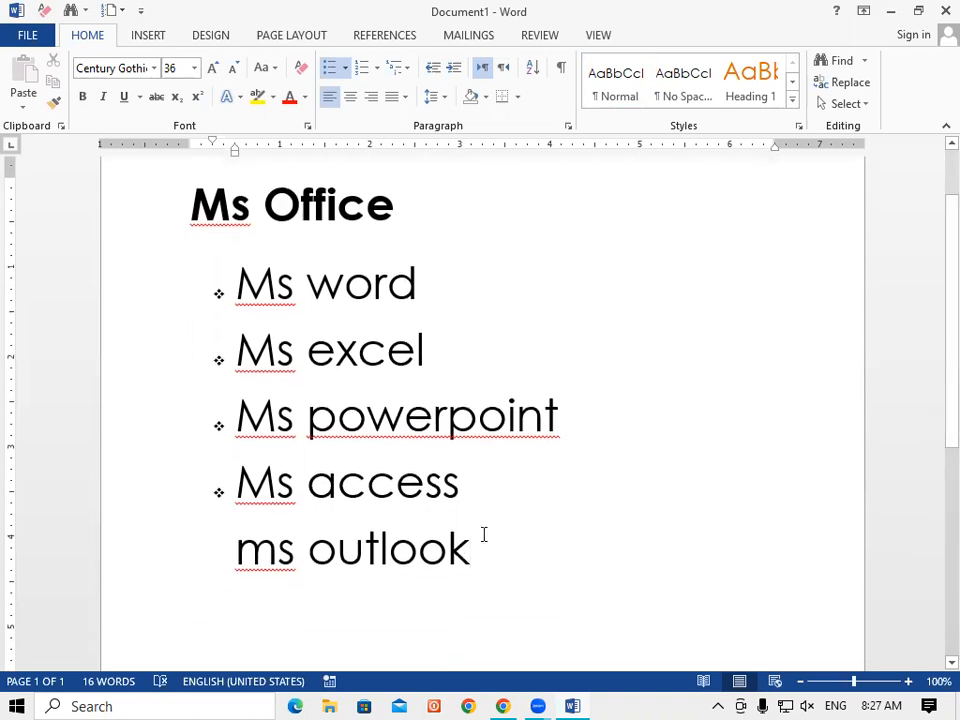
drag(471, 545, 187, 506)
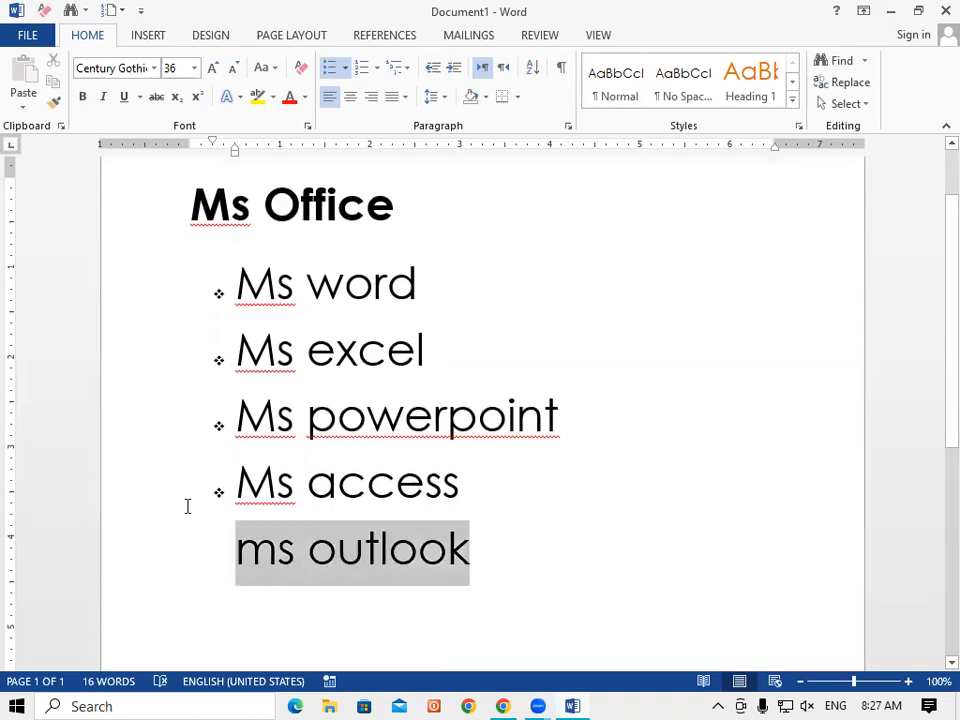
Add an empty diamond-bulleted line right after Ms access.
click(346, 68)
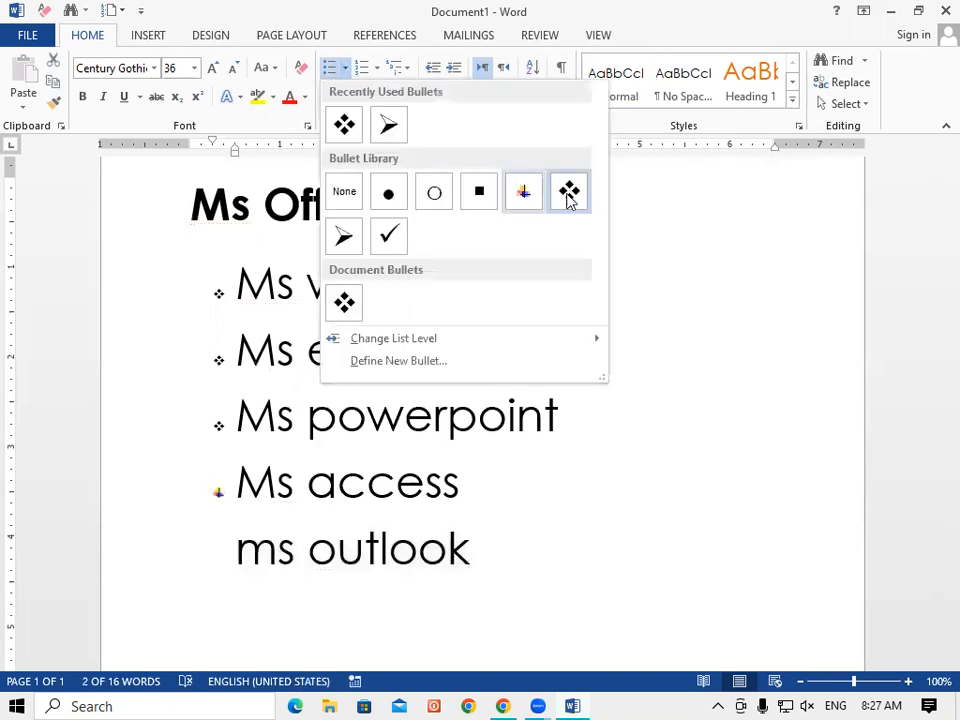
key(Escape)
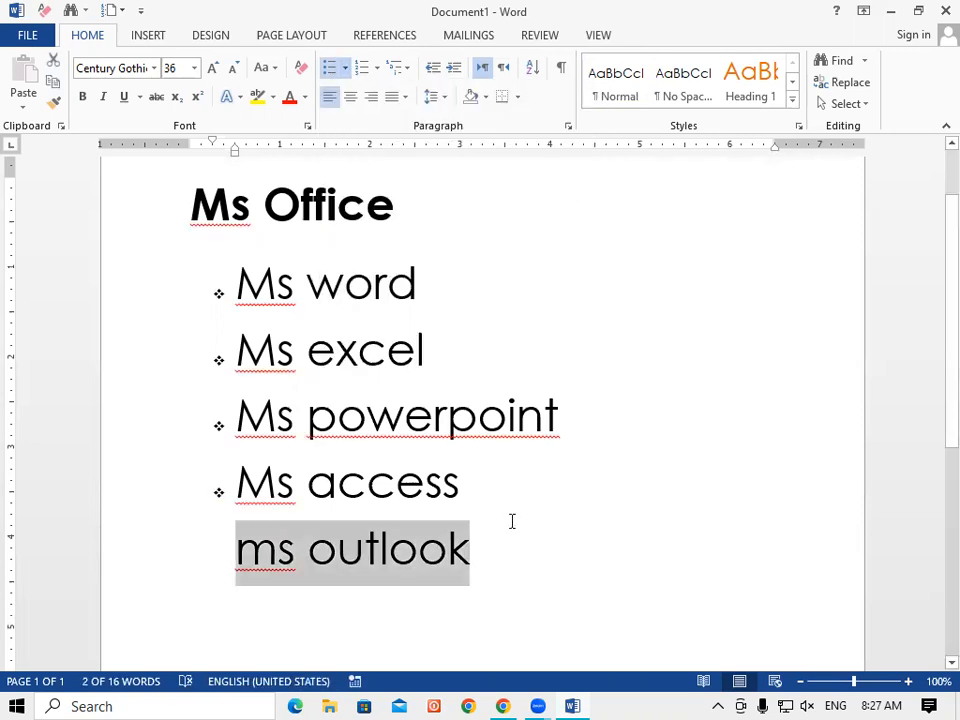
click(481, 485)
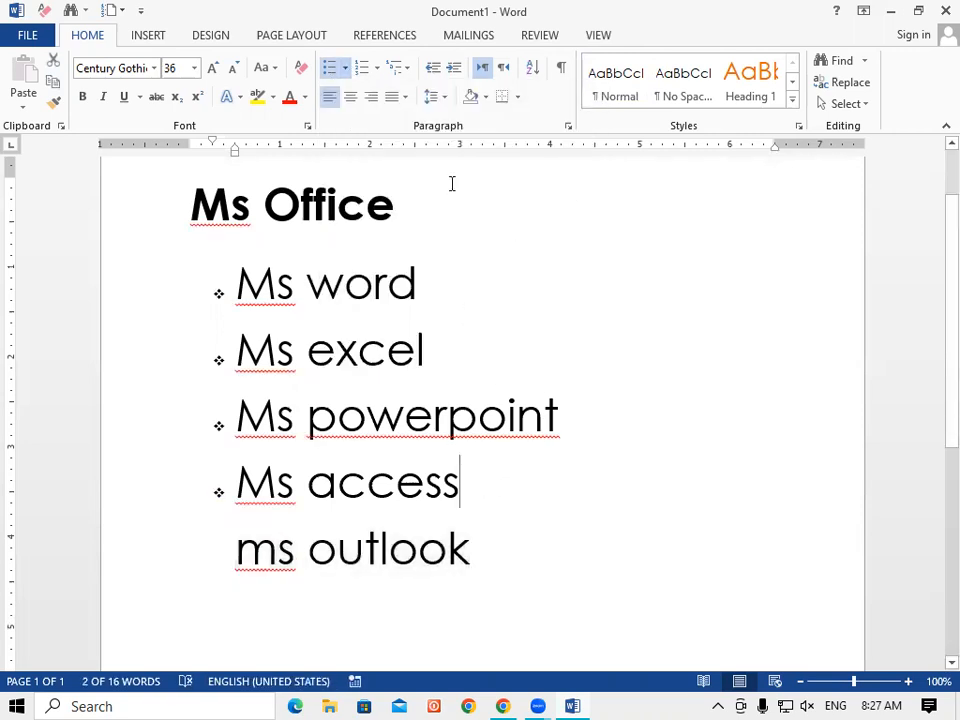
click(346, 72)
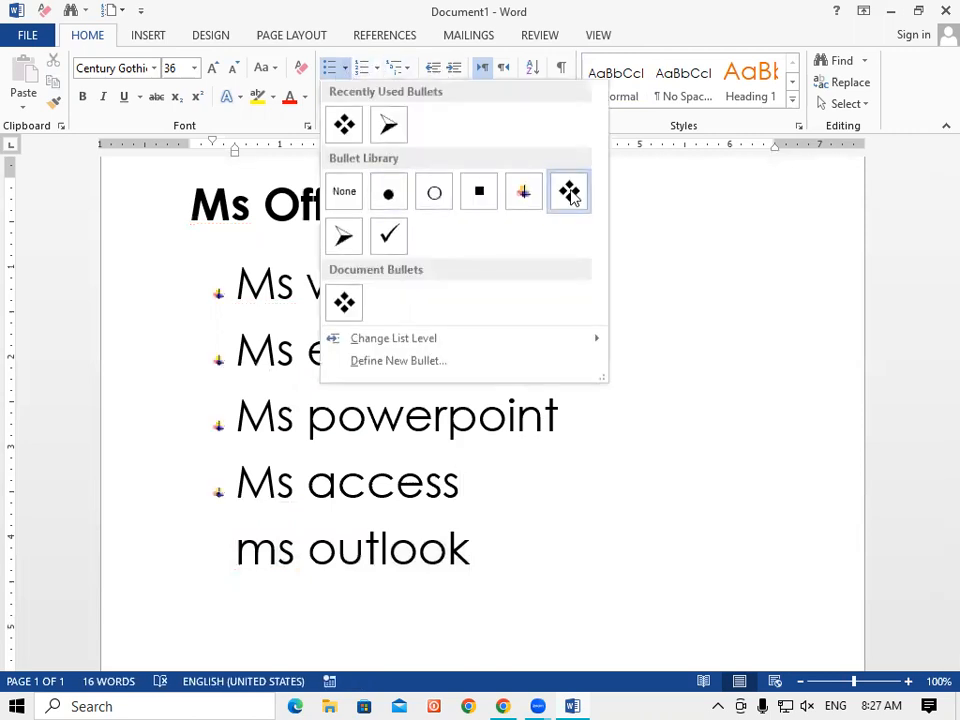
click(571, 194)
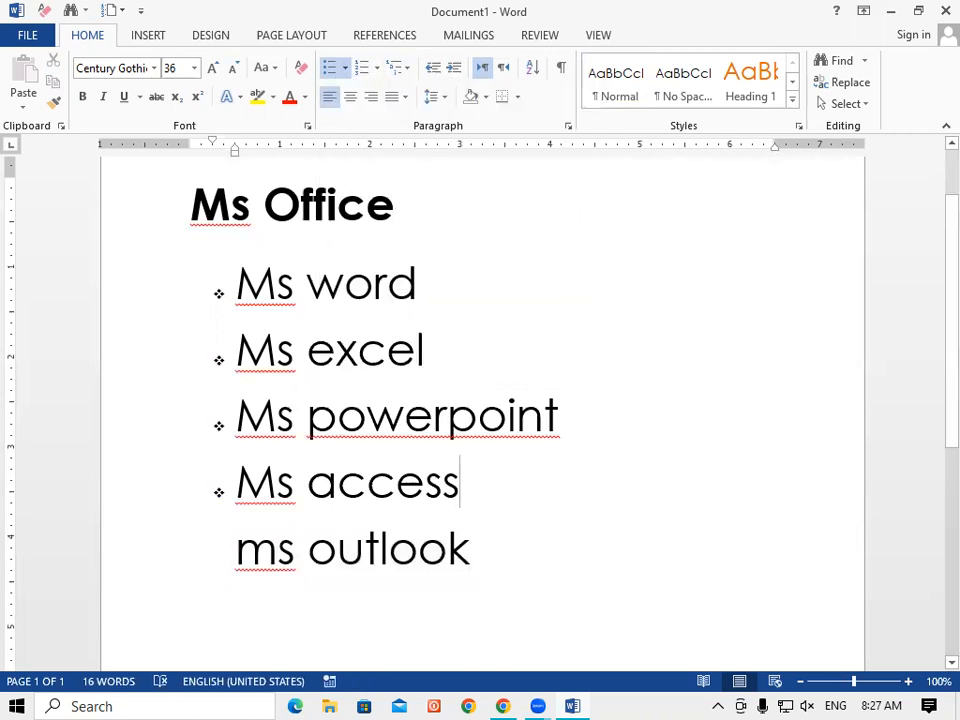
key(Return)
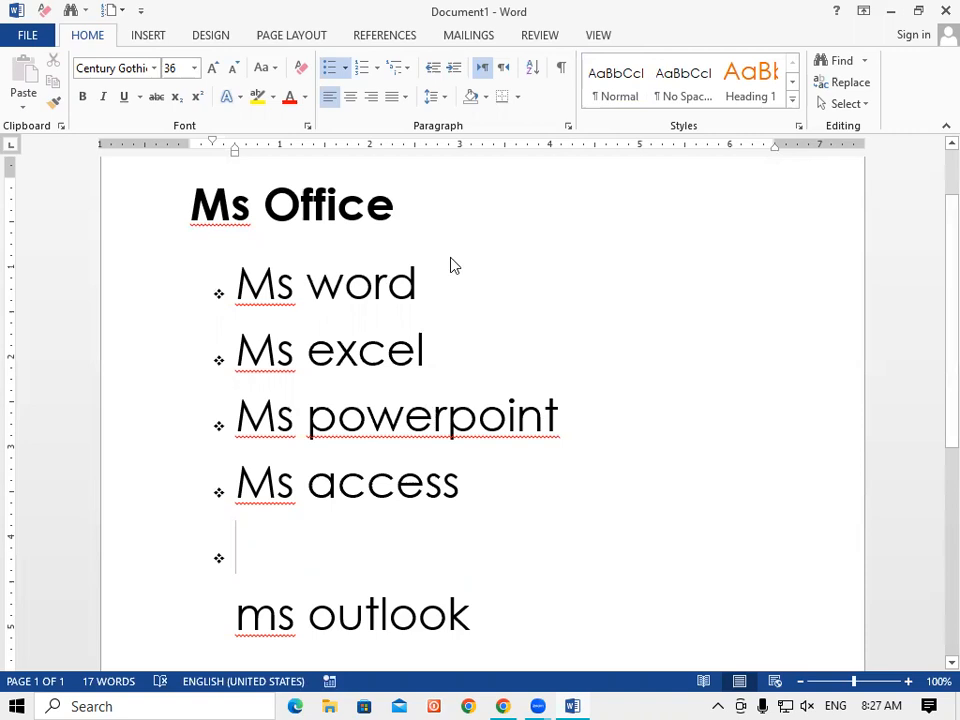
Move the 'ms outlook' text onto the new bullet line and select it.
triple_click(255, 557)
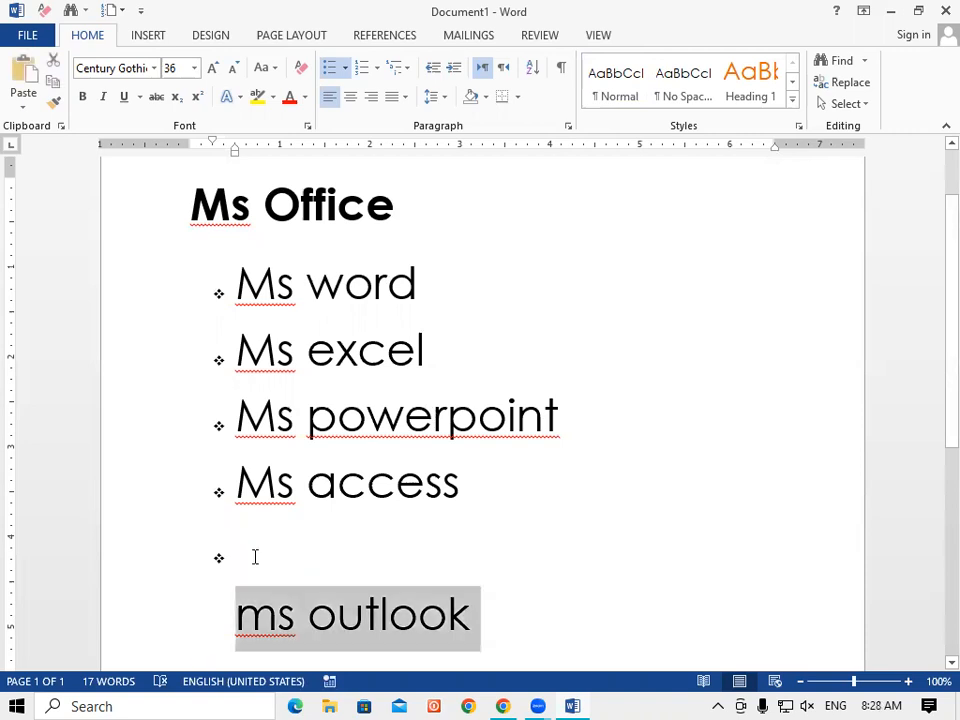
click(255, 557)
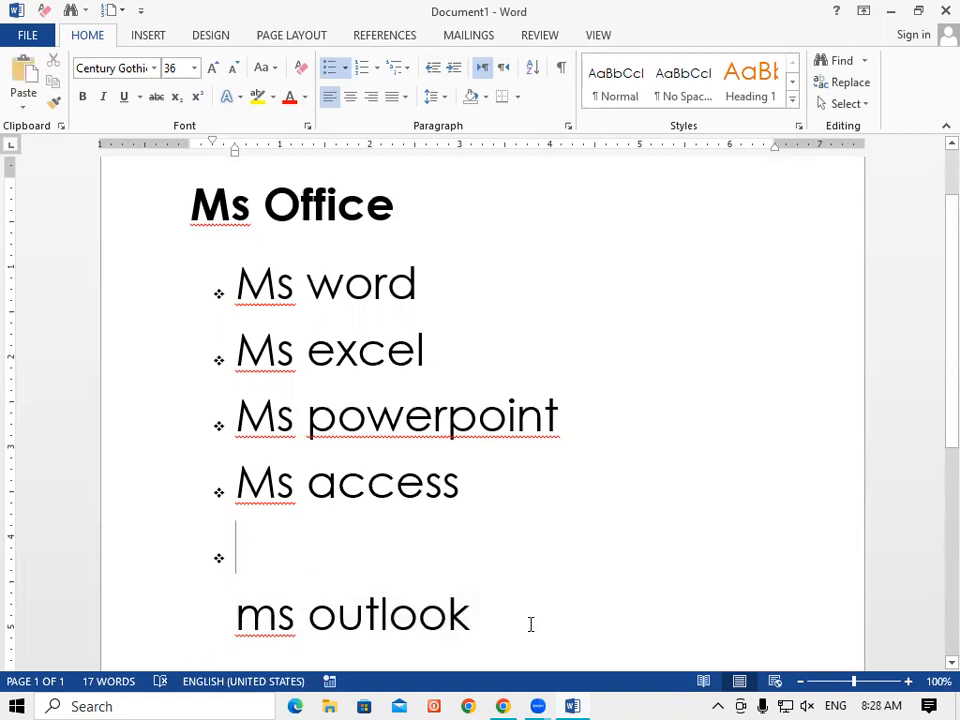
triple_click(531, 624)
key(Delete)
right_click(251, 555)
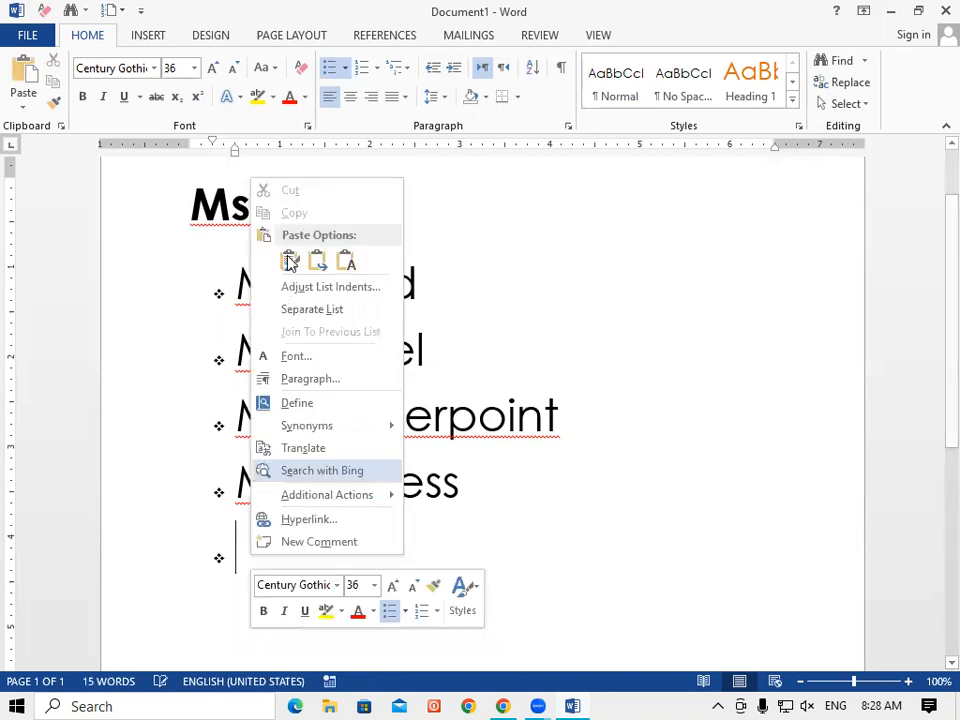
key(Return)
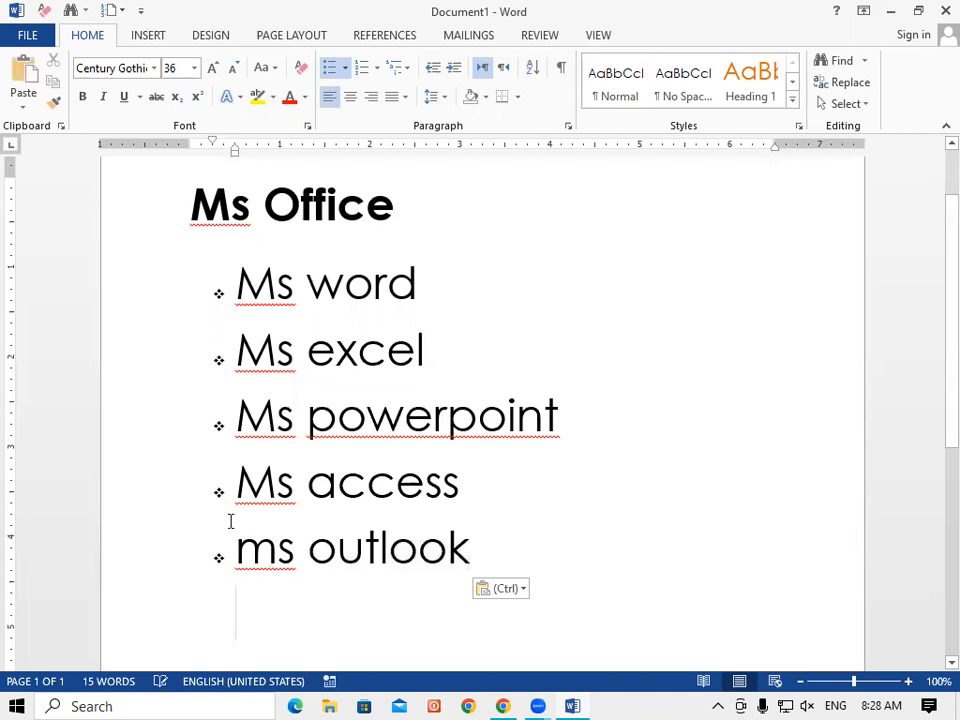
drag(463, 549, 237, 549)
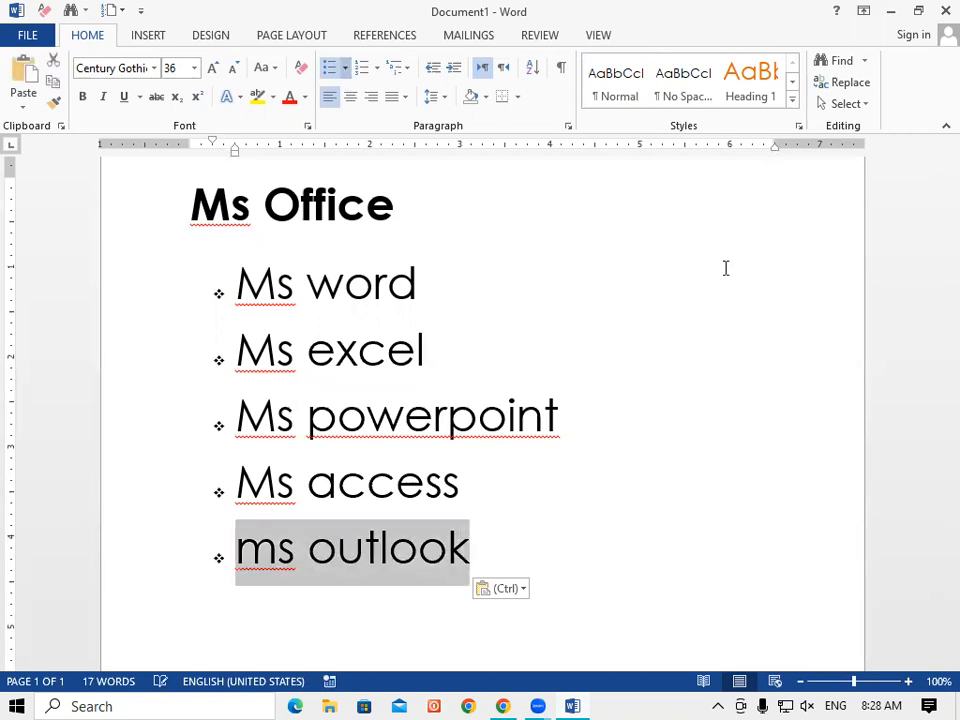
click(345, 67)
click(275, 69)
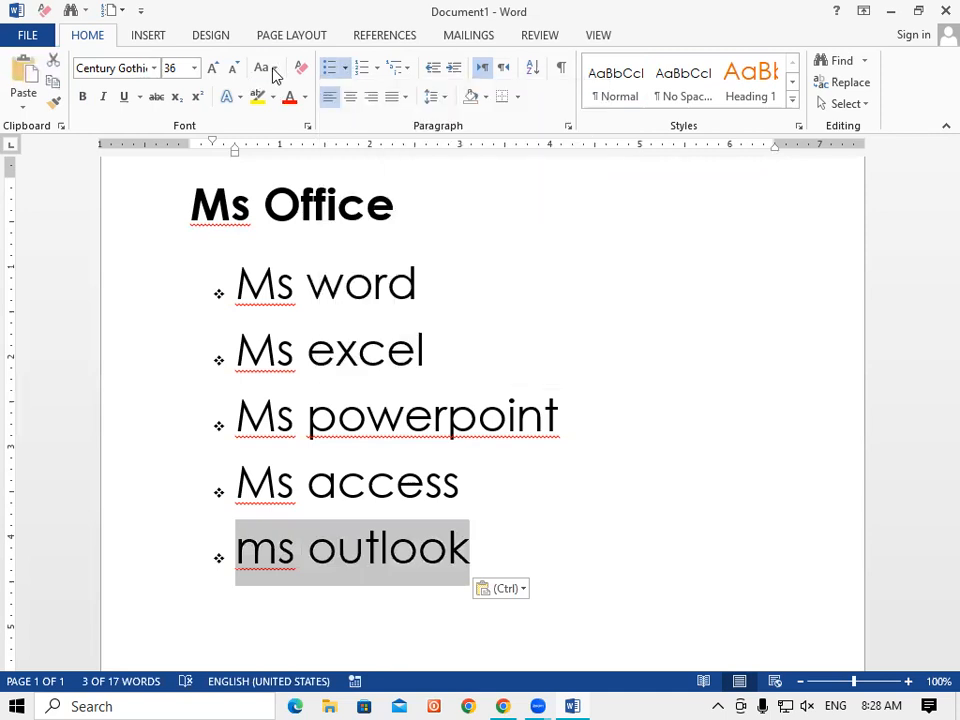
Change 'ms outlook' to 'Ms Outlook' with Capitalize Each Word.
click(273, 68)
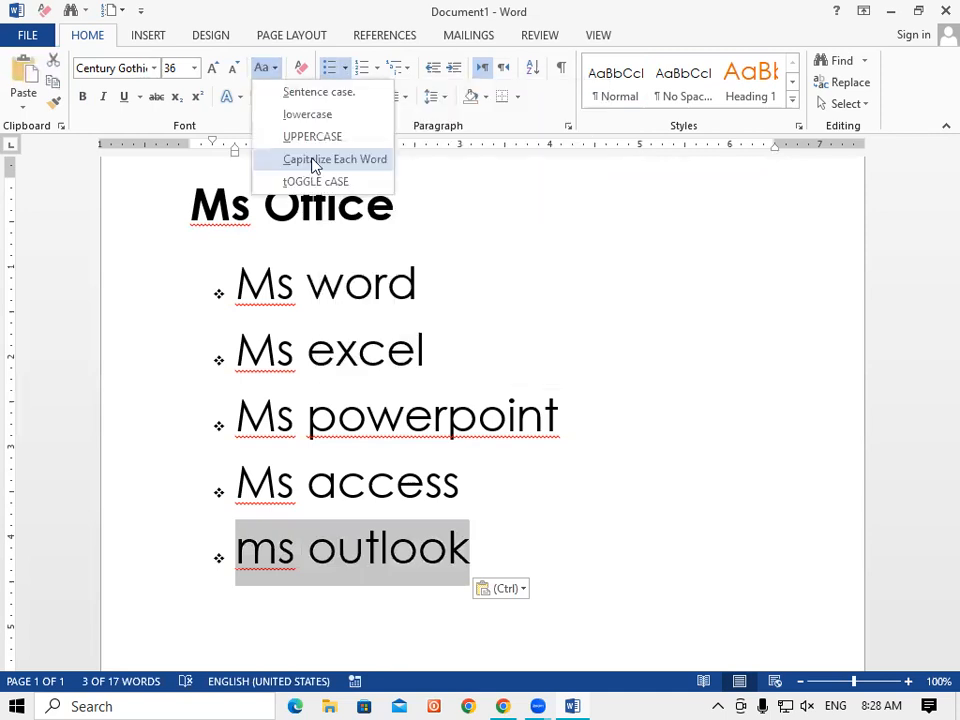
click(527, 535)
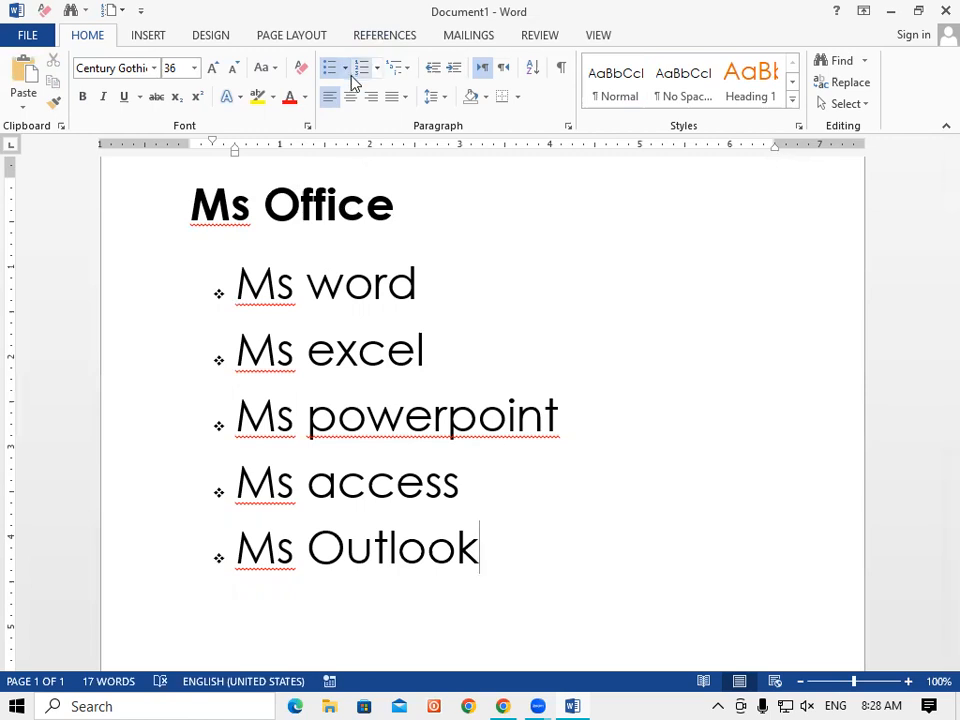
Select all five program items, preview the numbering gallery unchanged, and reopen the bullet gallery.
drag(236, 285, 399, 535)
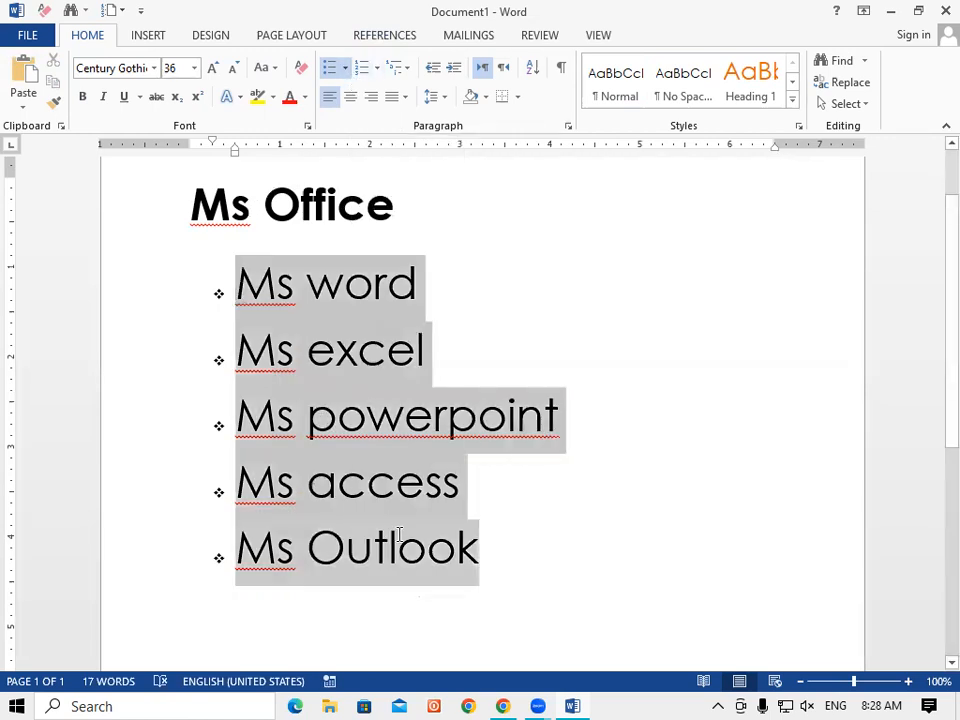
click(346, 73)
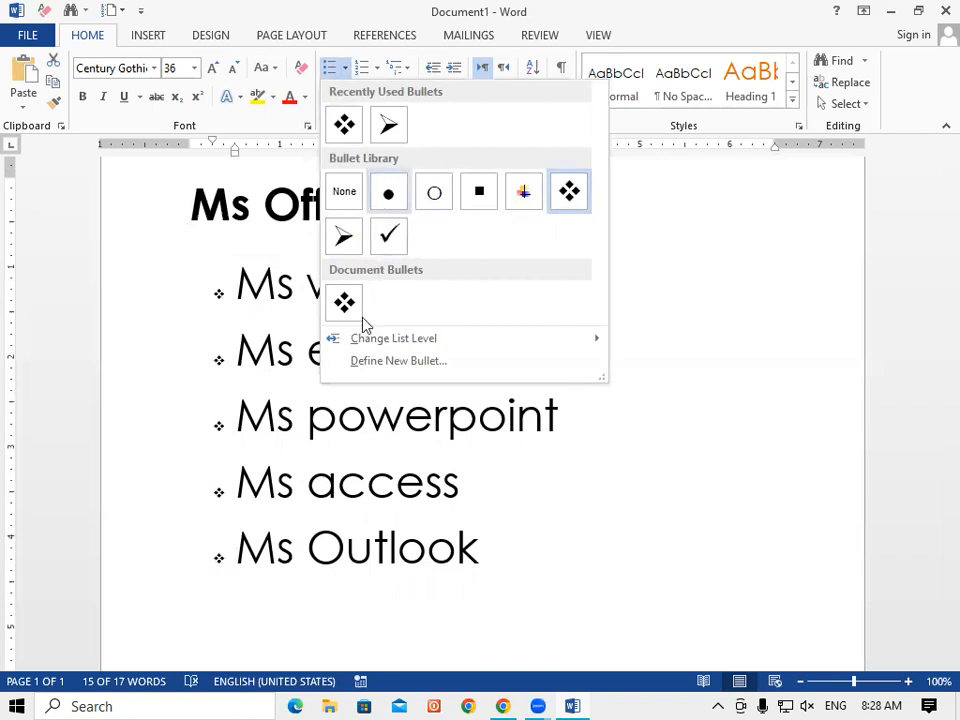
click(698, 277)
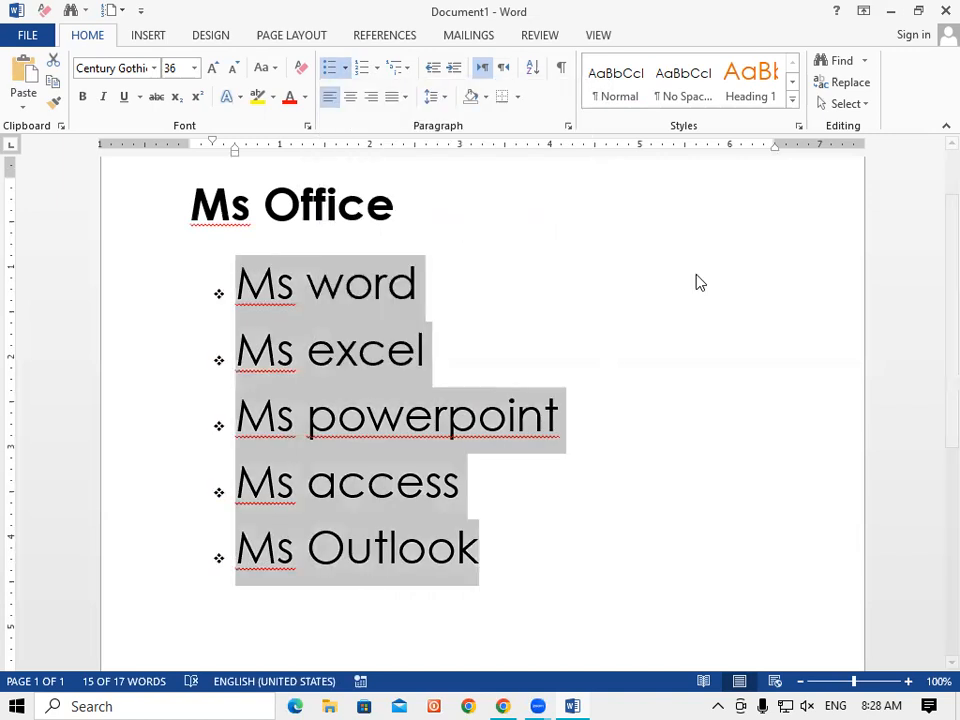
click(376, 67)
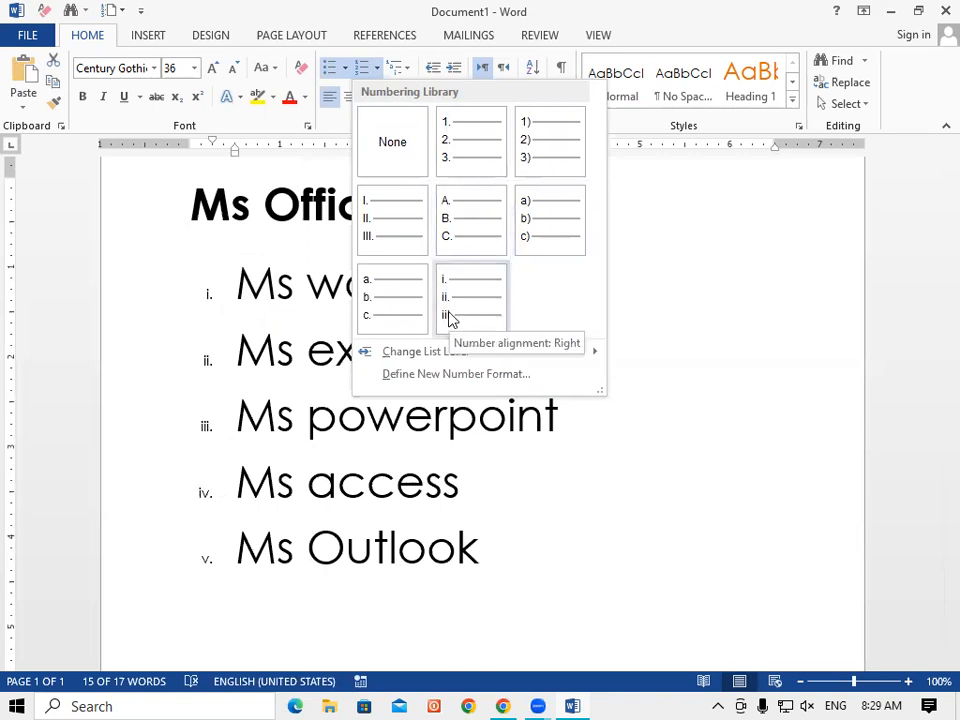
click(638, 197)
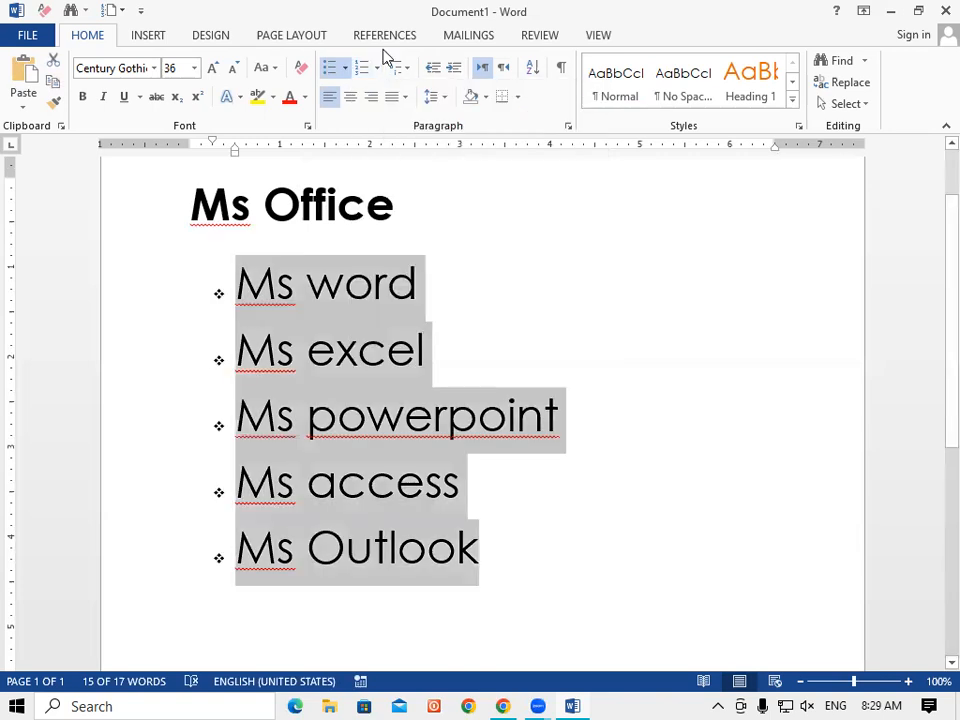
click(345, 68)
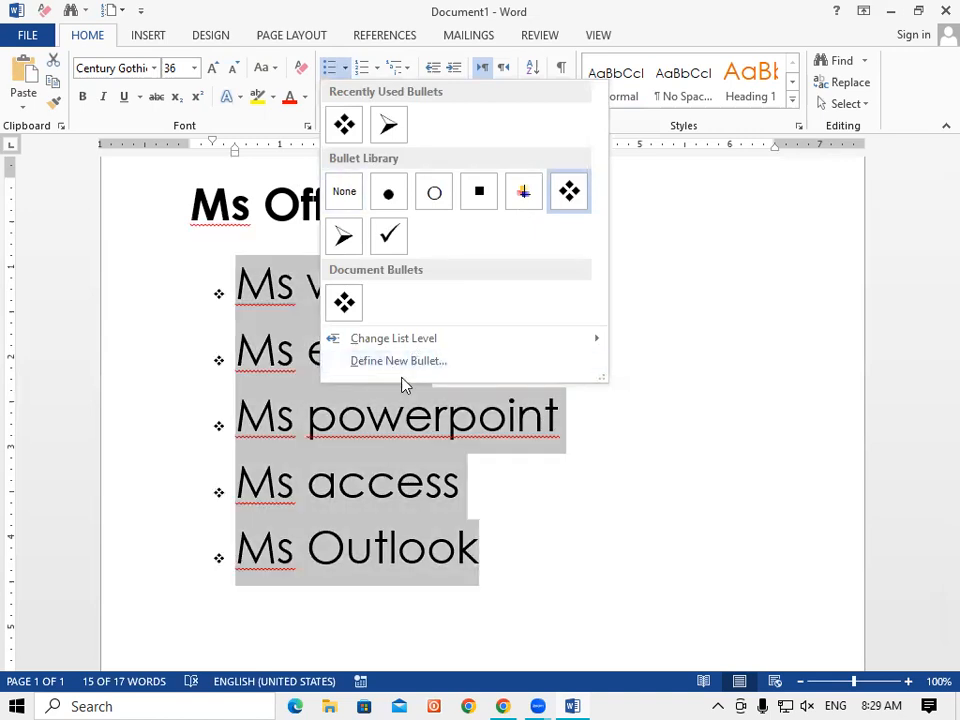
Start a new bullet definition and bring up the symbol picker.
click(405, 362)
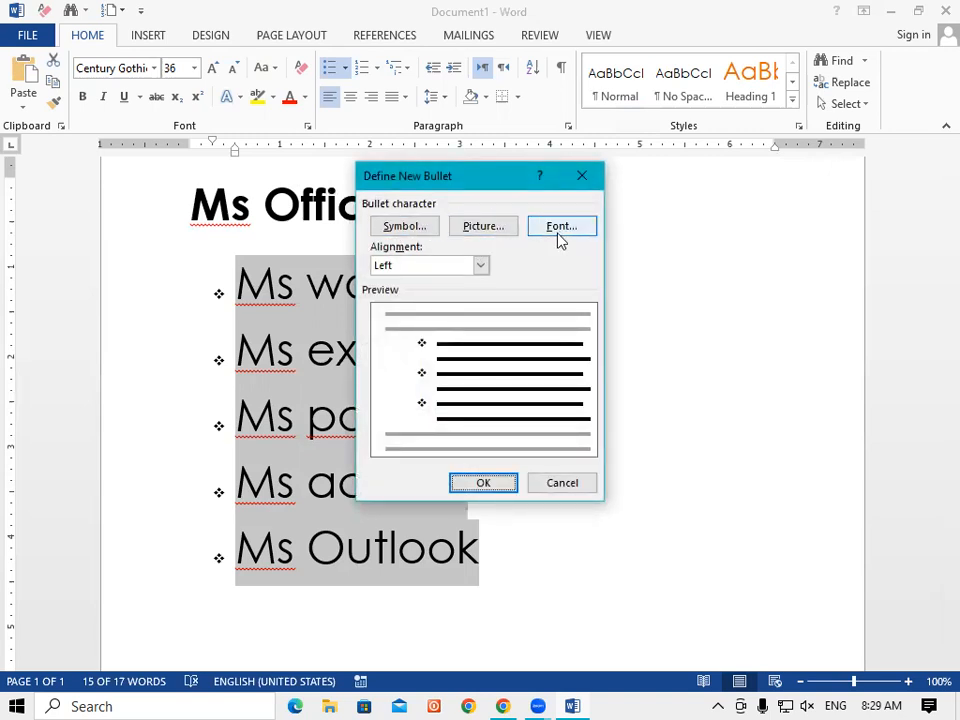
click(392, 225)
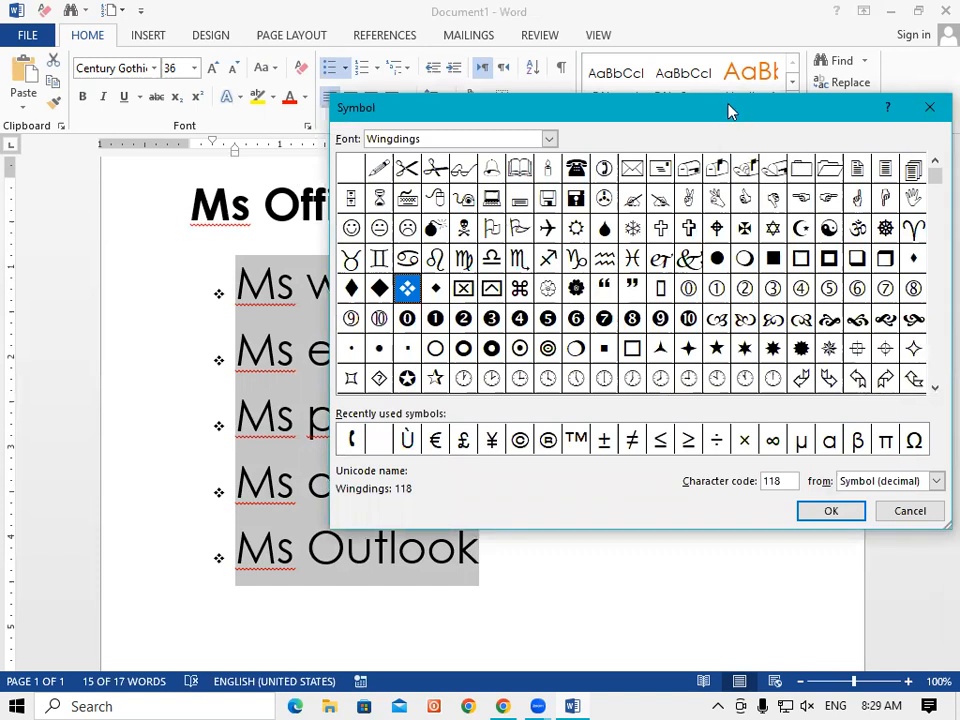
drag(728, 110, 666, 103)
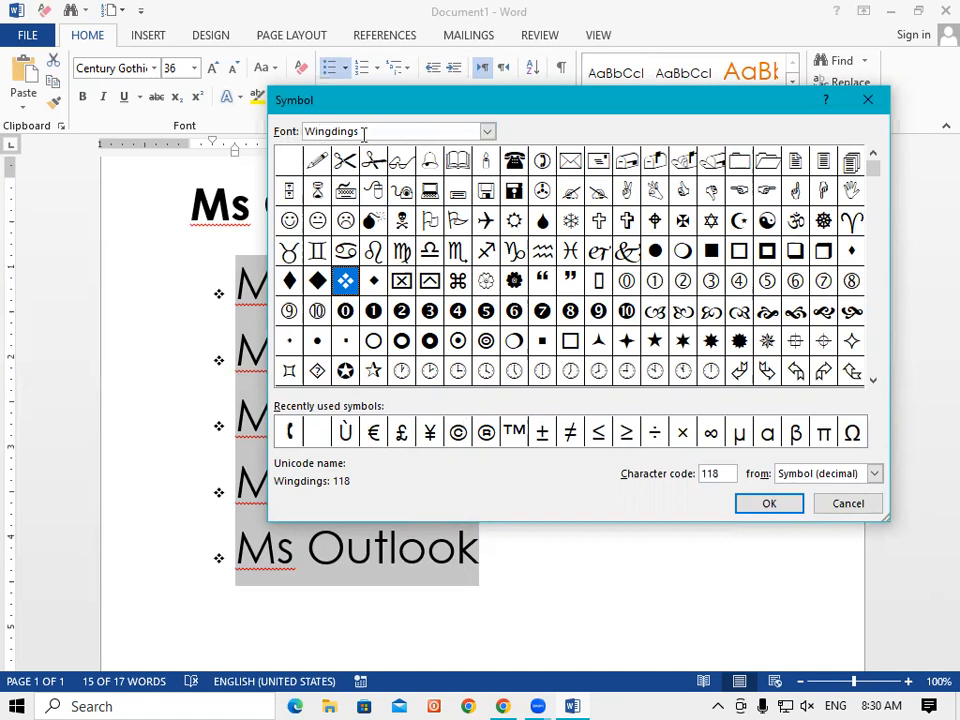
Browse symbol fonts, switch to Wingdings and pick the star (code 171) as the bullet.
click(487, 130)
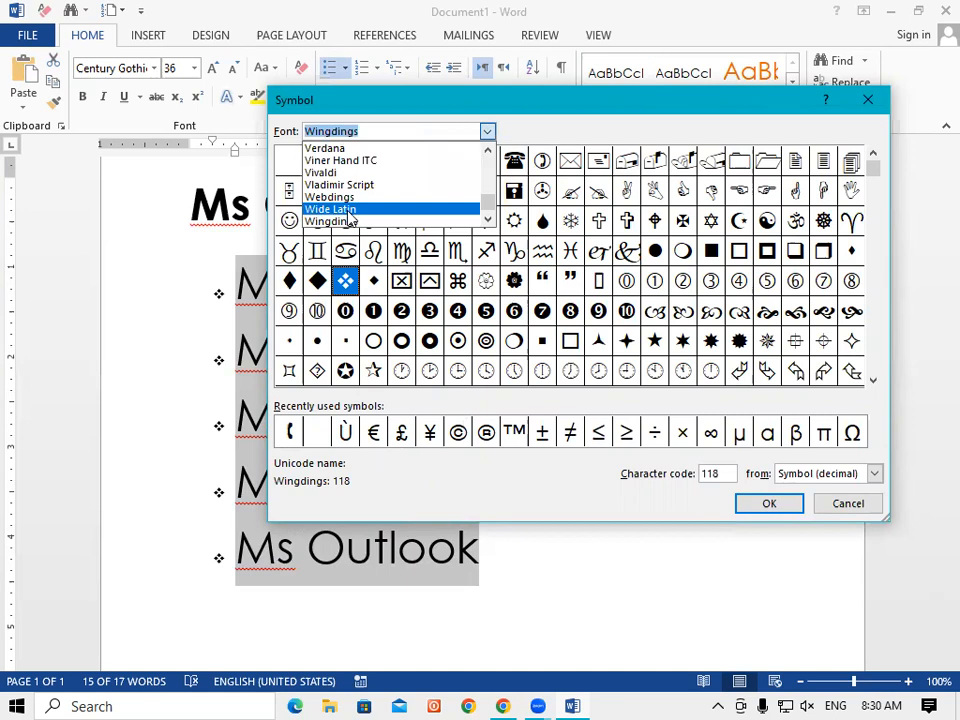
click(348, 212)
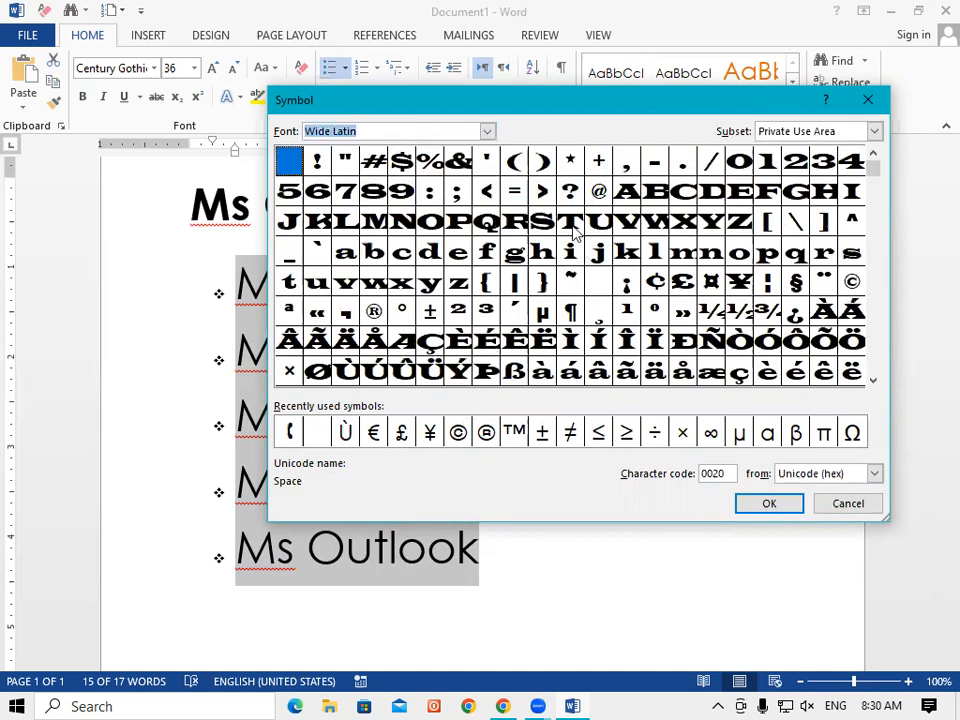
click(487, 131)
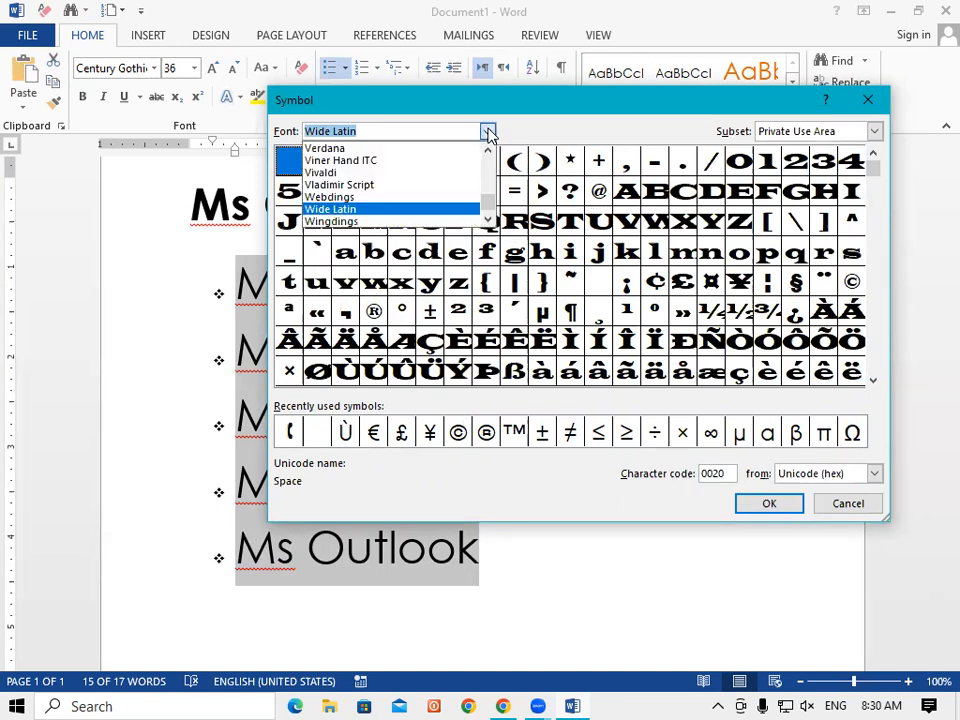
click(345, 185)
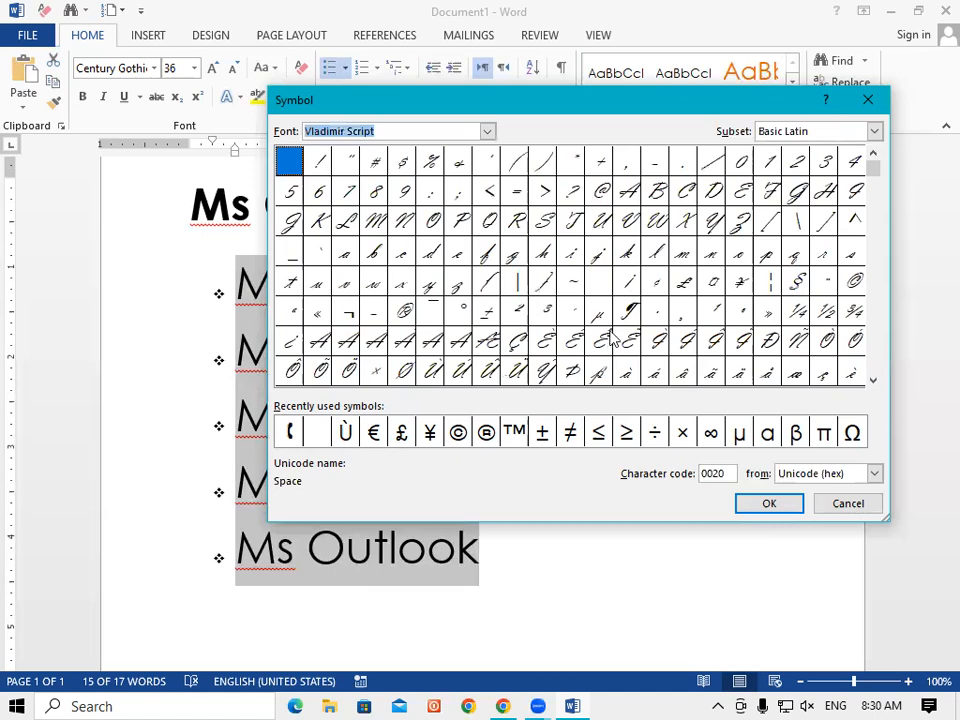
click(487, 131)
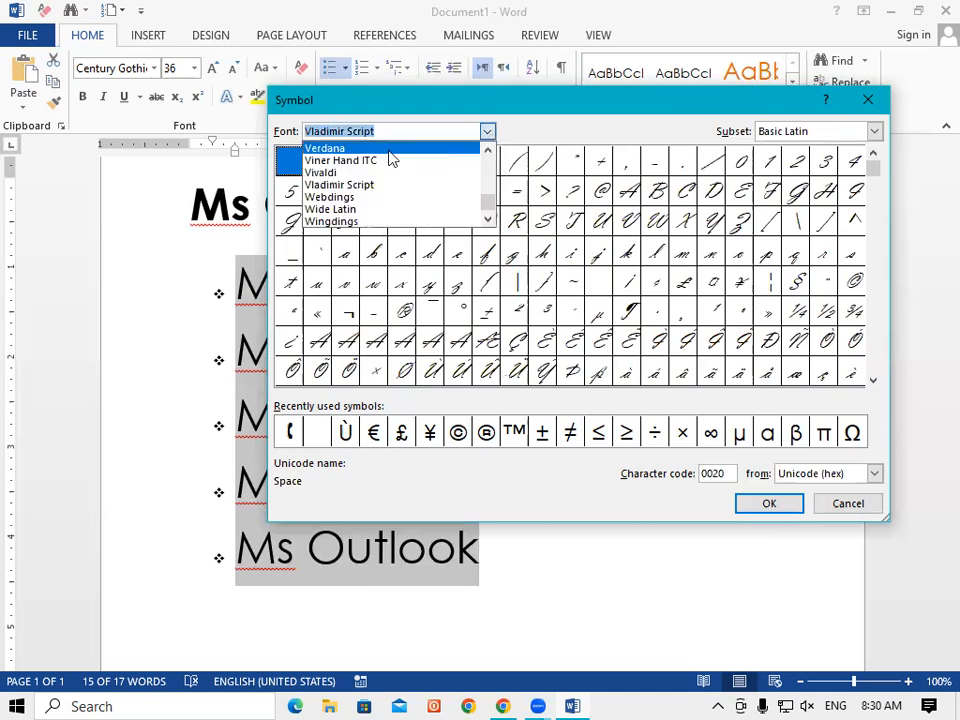
click(390, 161)
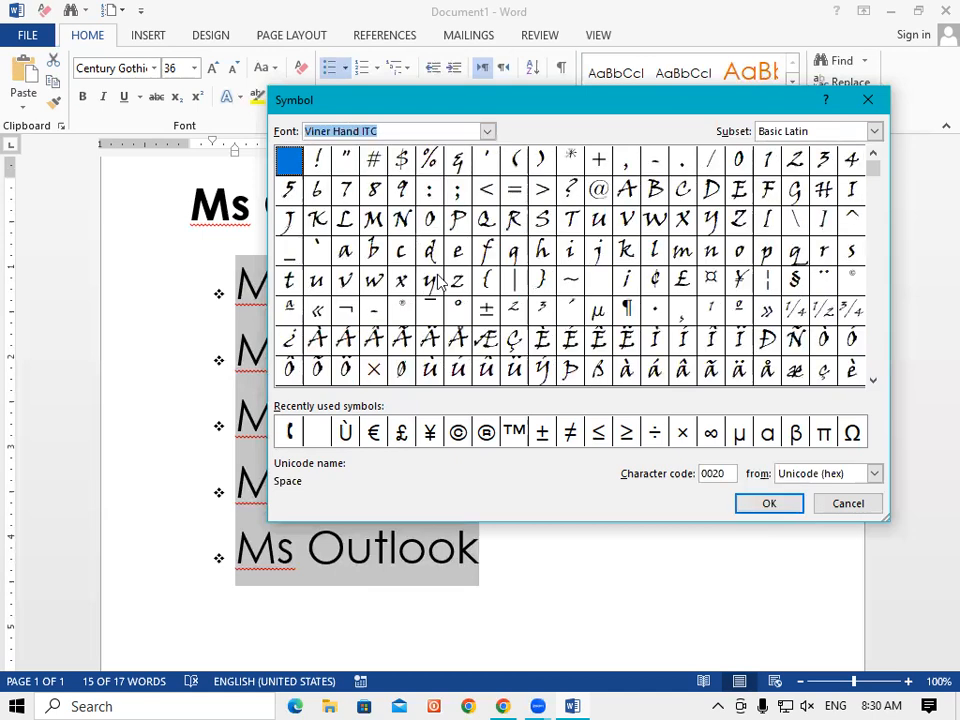
click(487, 131)
click(342, 149)
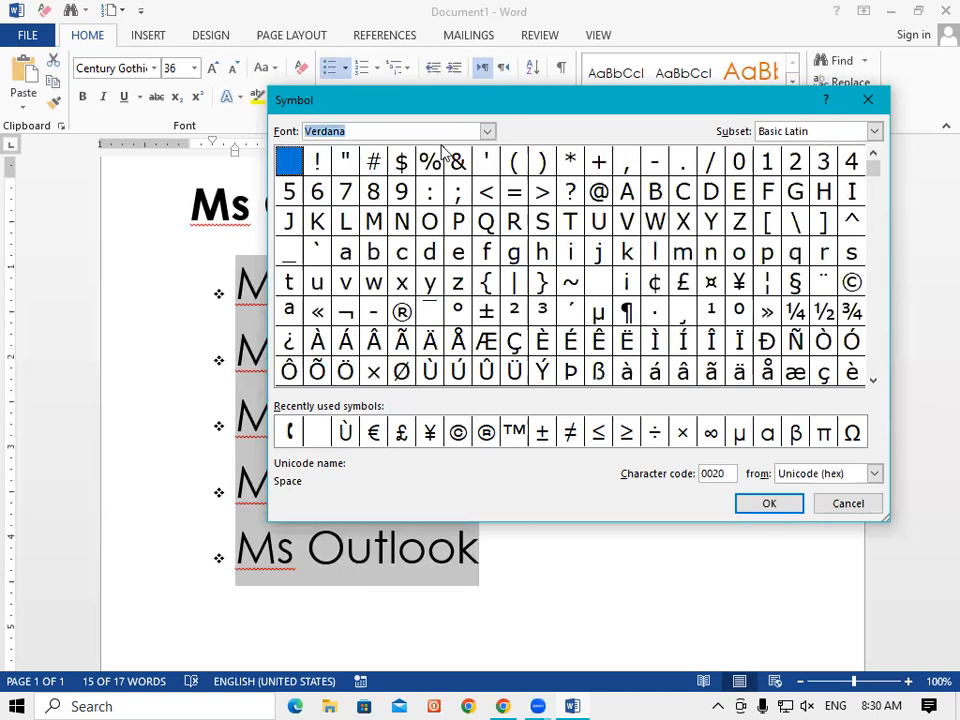
click(487, 131)
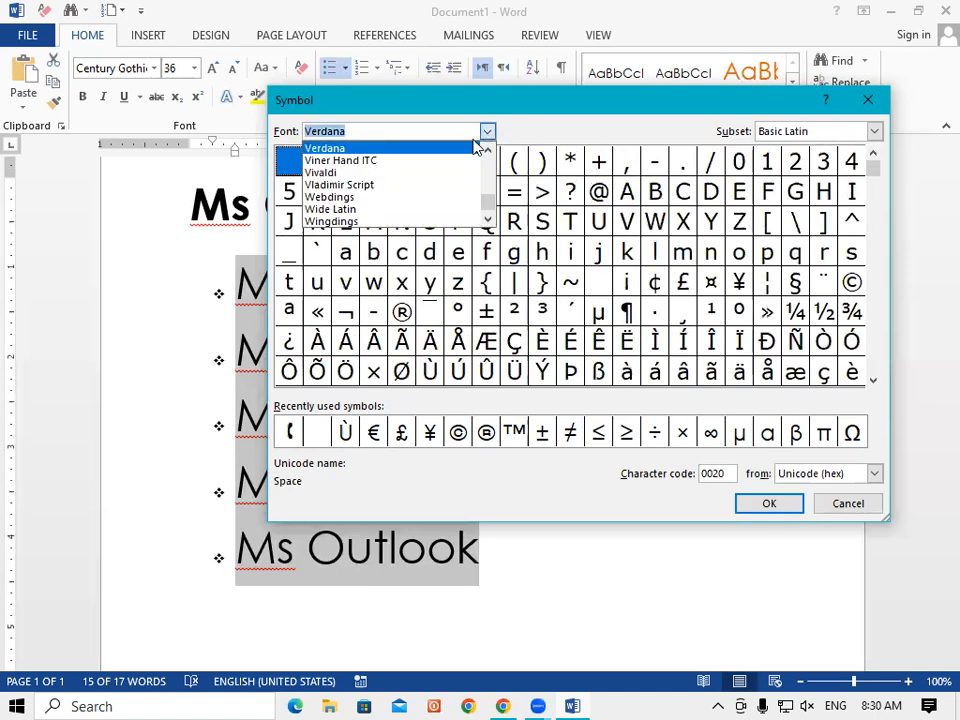
click(352, 222)
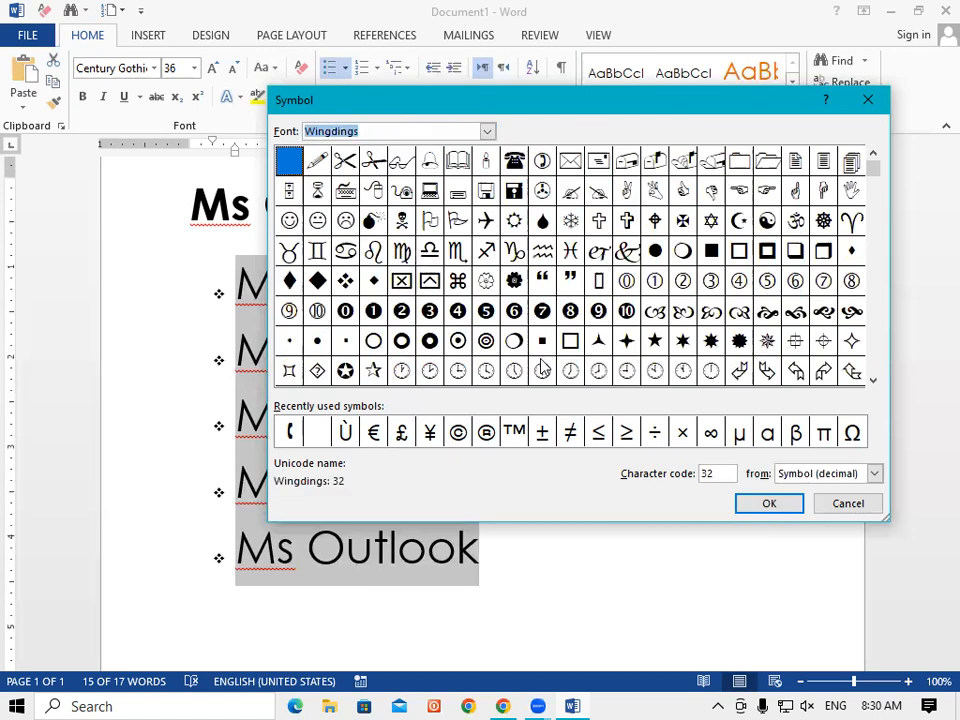
click(656, 343)
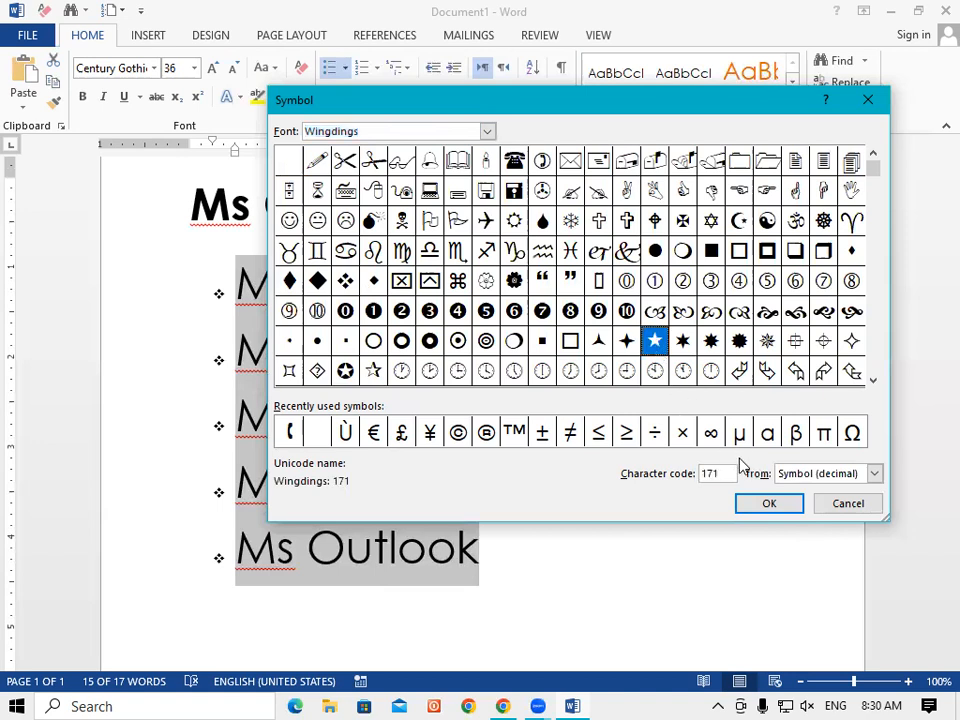
click(770, 506)
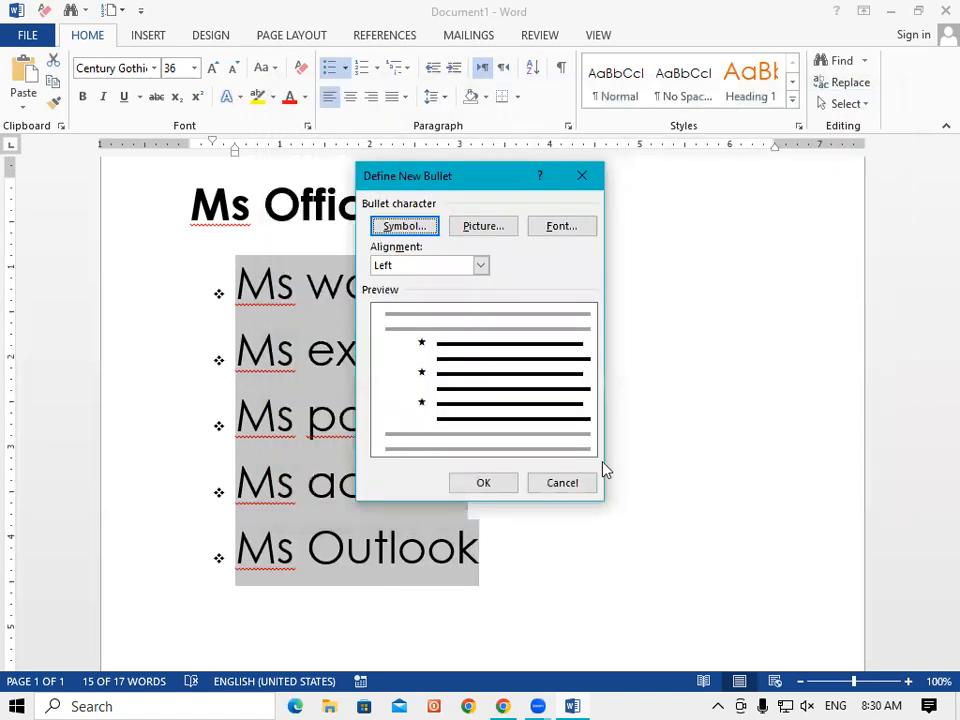
Apply the Wingdings star bullets to the list, then start a picture bullet definition.
click(485, 484)
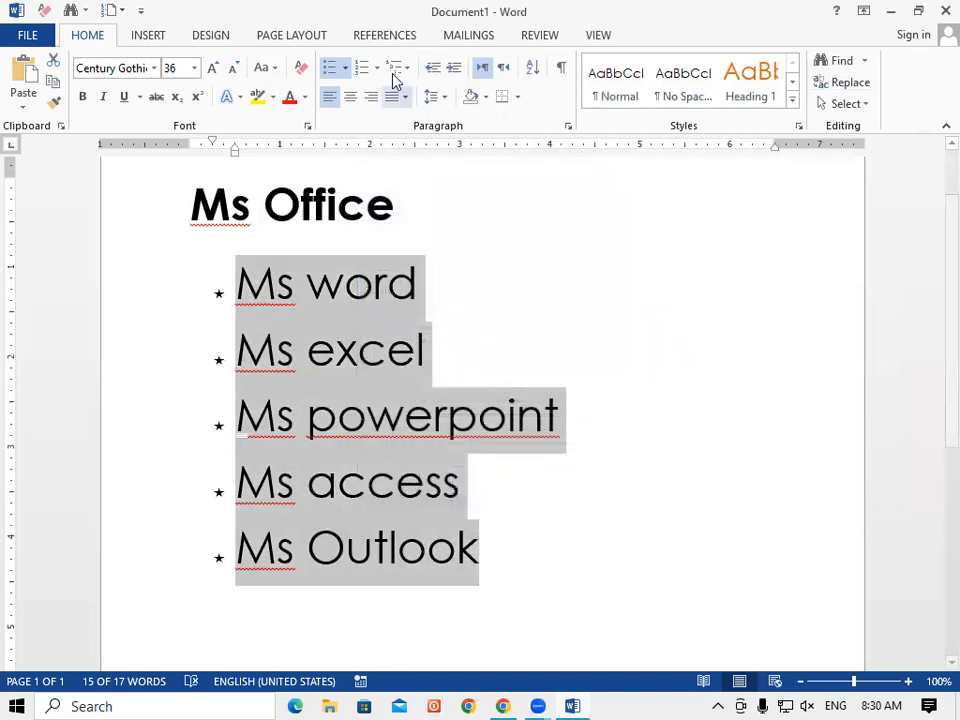
click(344, 68)
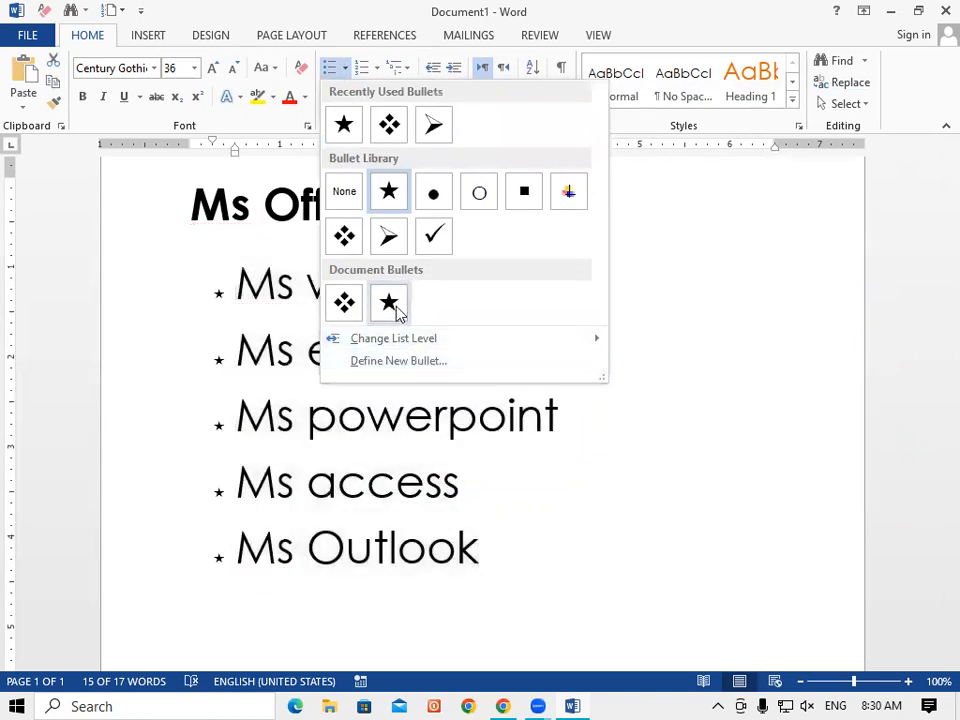
click(416, 362)
click(480, 226)
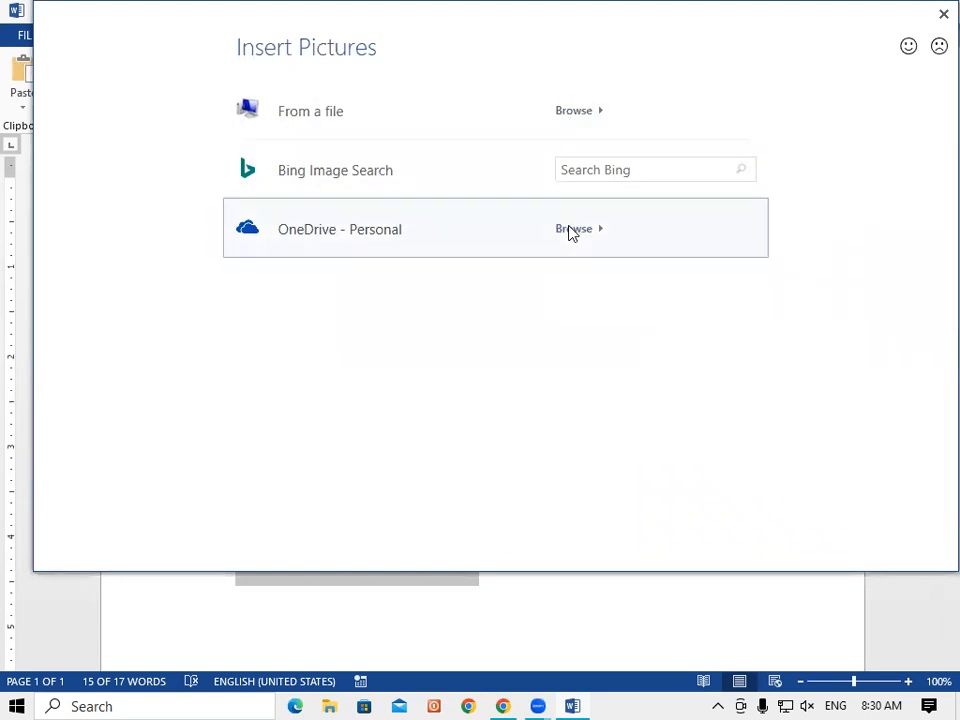
Try OneDrive and local files for a bullet picture, then cancel back to Define New Bullet.
click(572, 229)
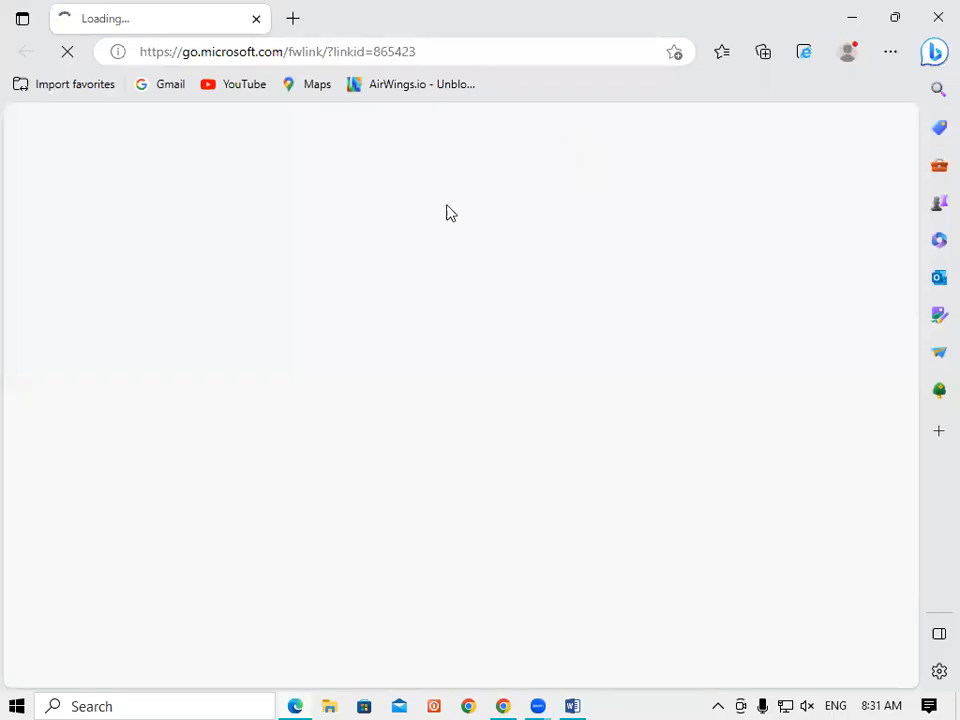
click(938, 22)
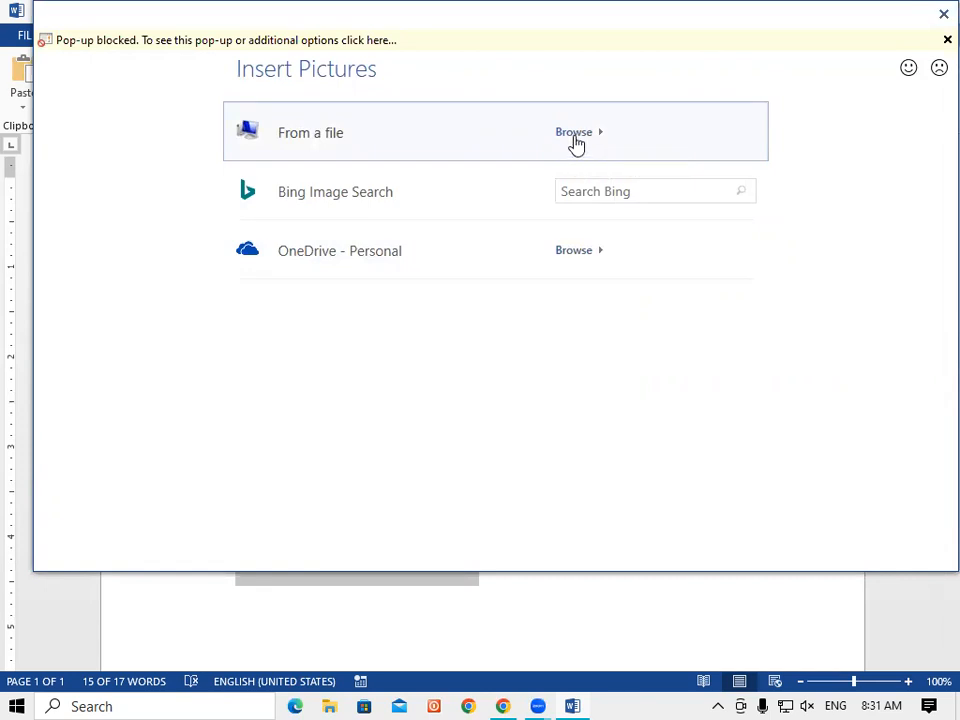
click(576, 140)
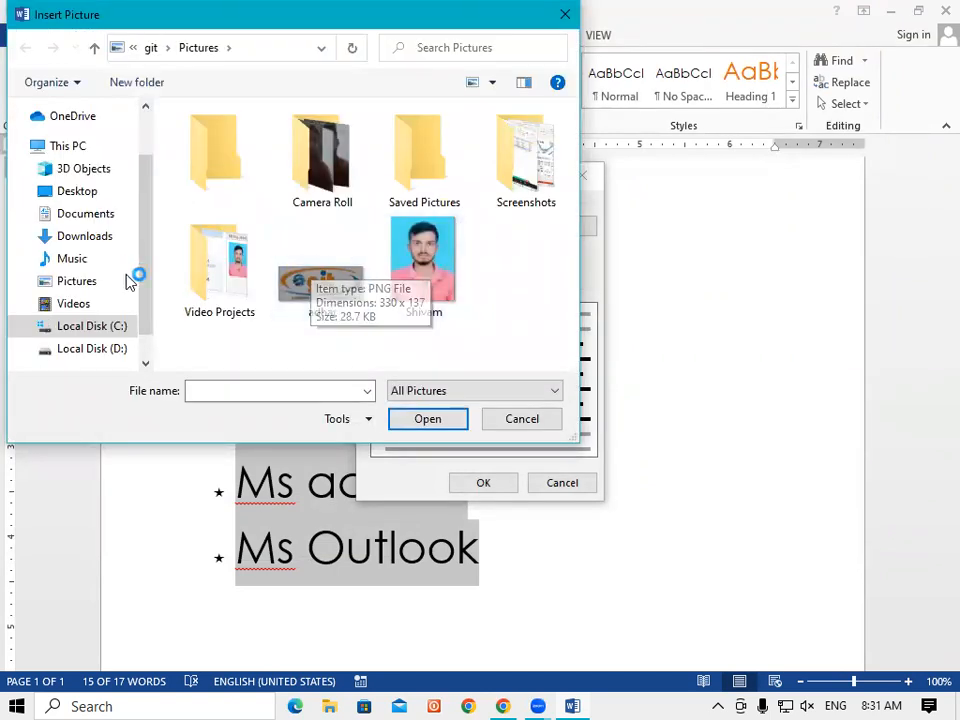
drag(147, 163, 151, 322)
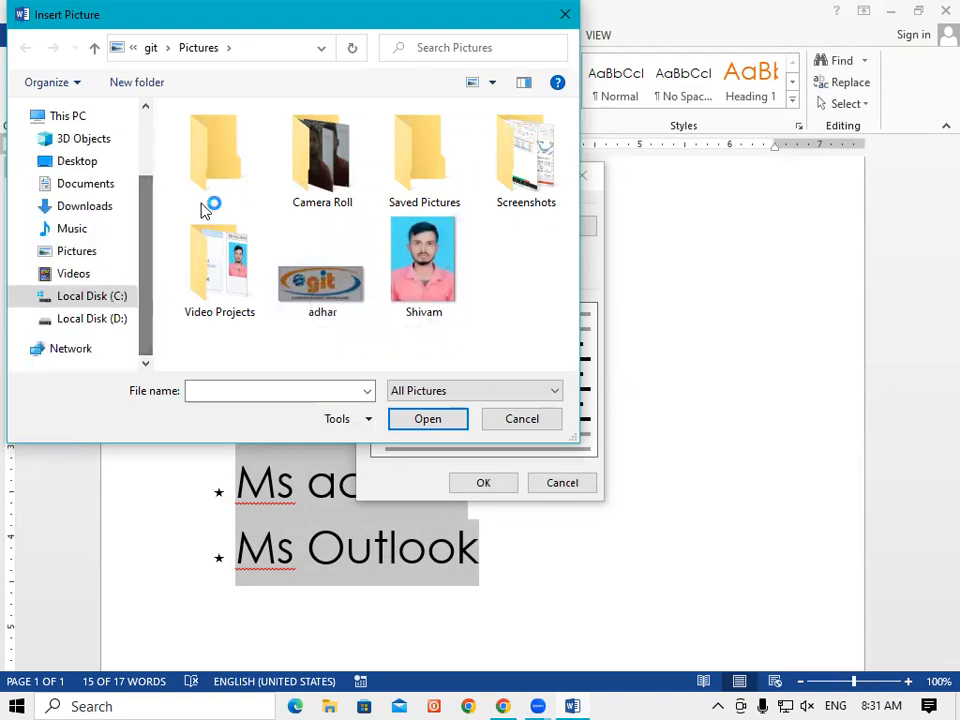
click(565, 15)
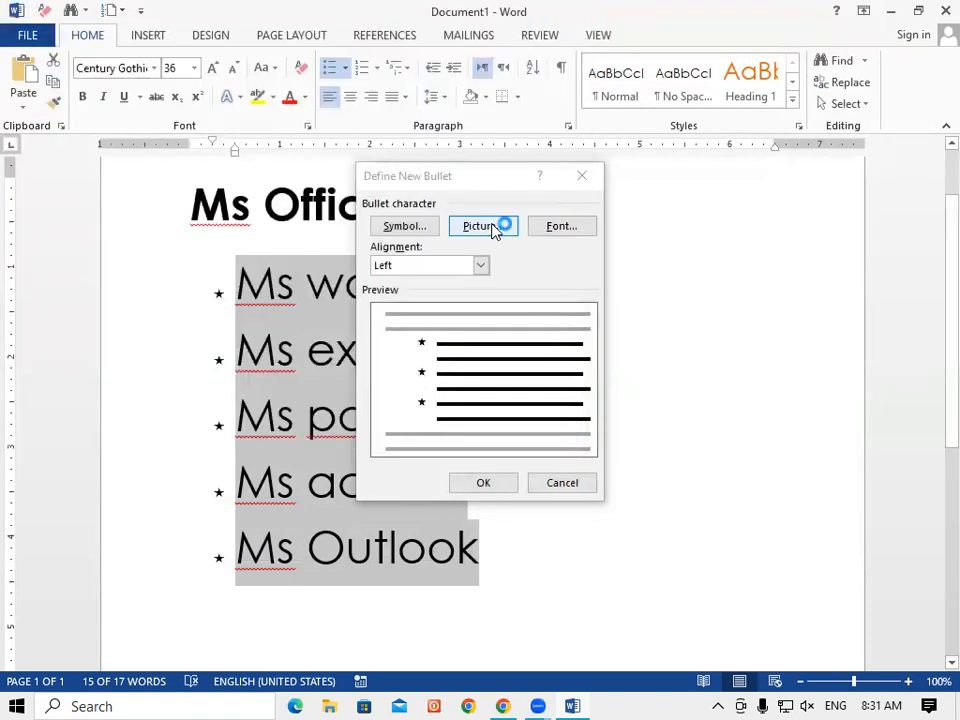
Set the star bullet alignment to Centered, then change it to Right.
click(482, 267)
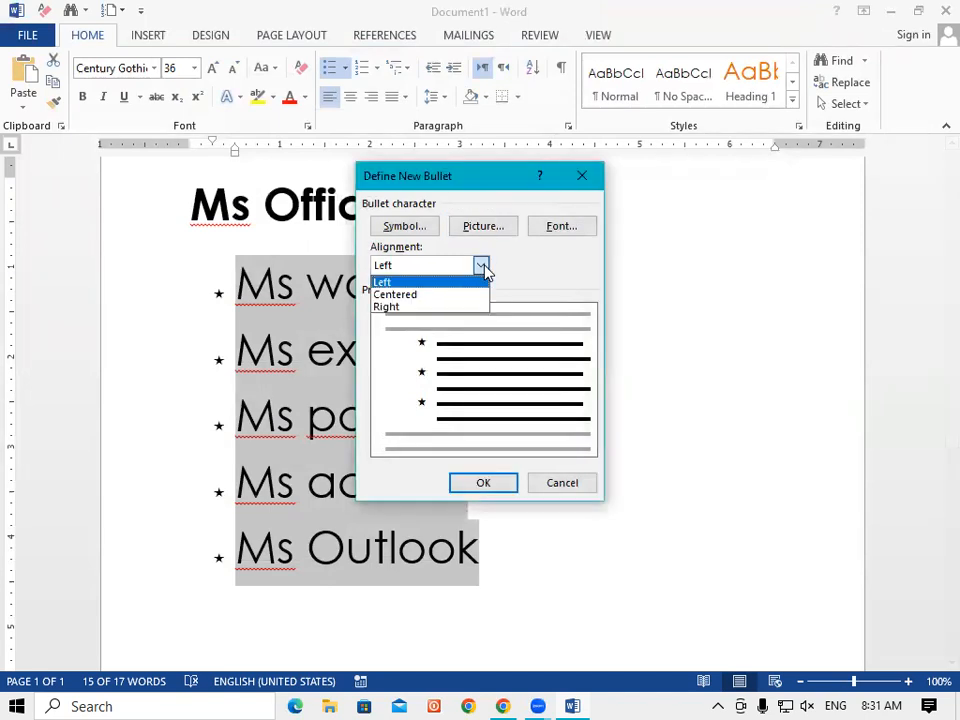
click(402, 297)
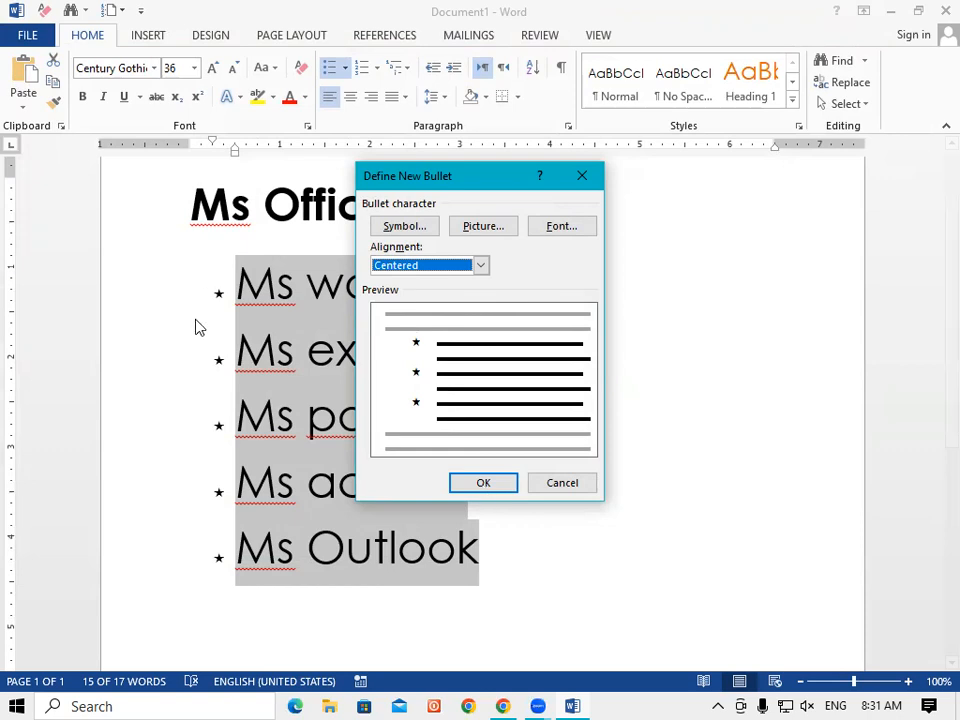
key(Return)
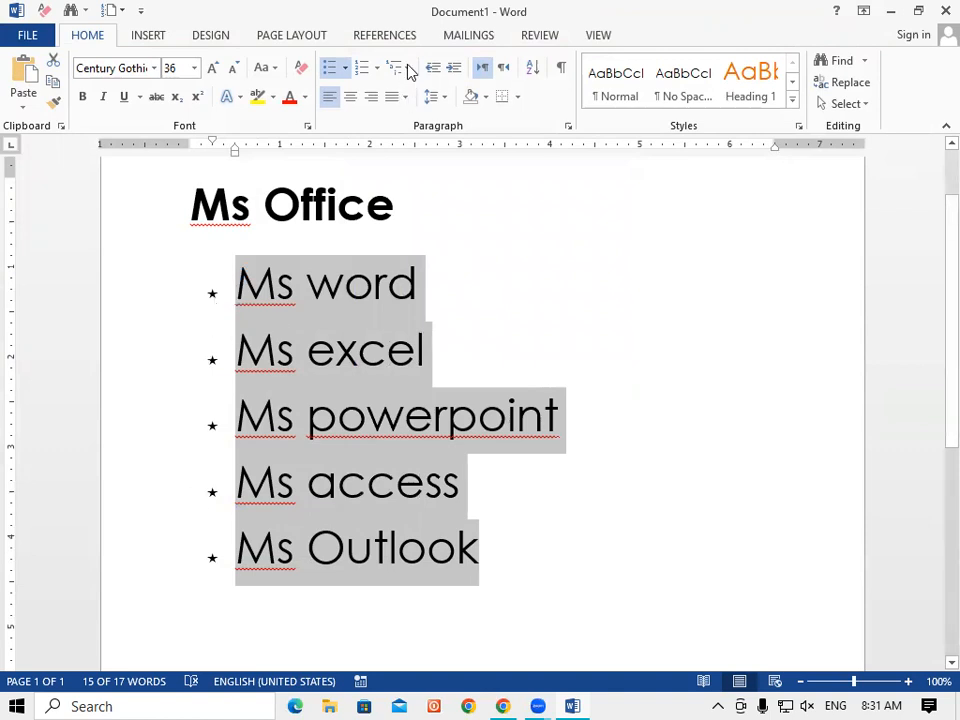
click(348, 71)
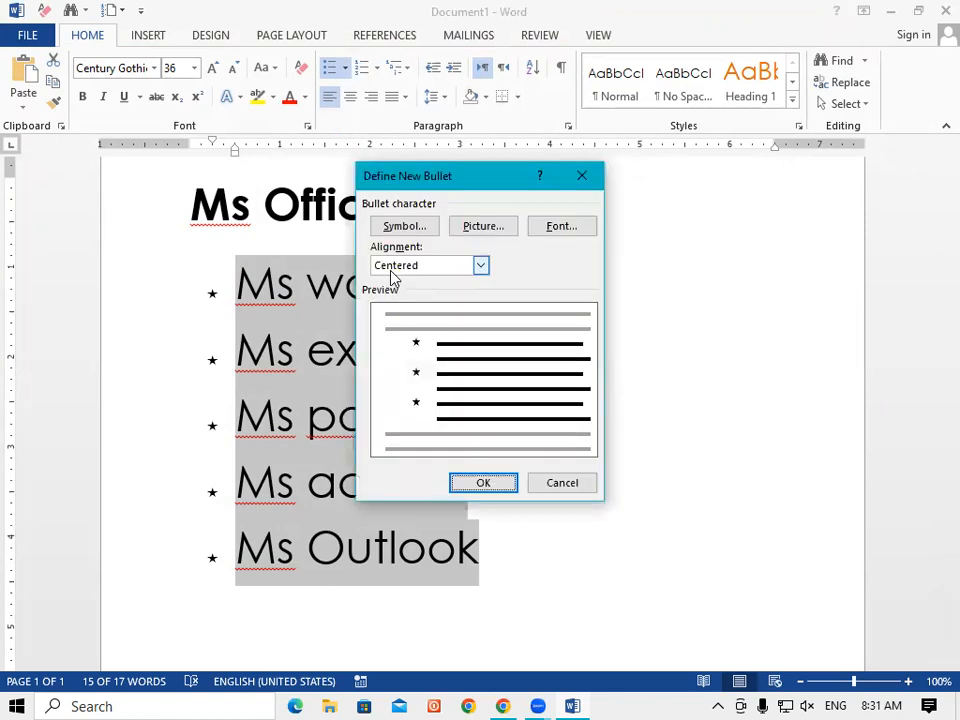
click(481, 266)
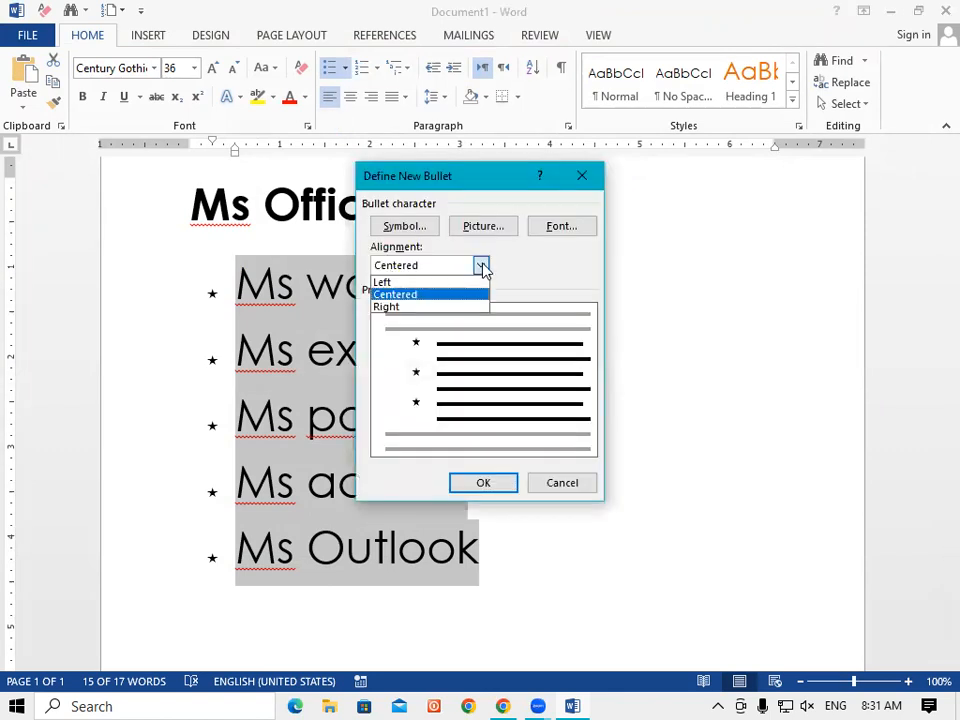
click(392, 307)
click(484, 483)
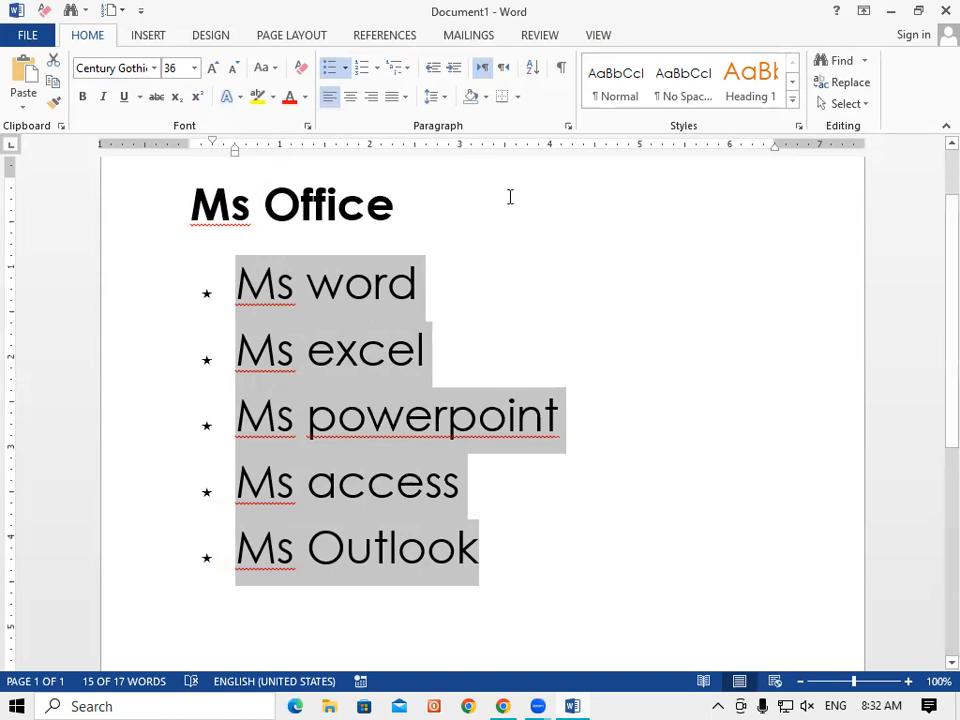
Capitalize each word of the Ms powerpoint to Ms access text.
drag(519, 510, 330, 420)
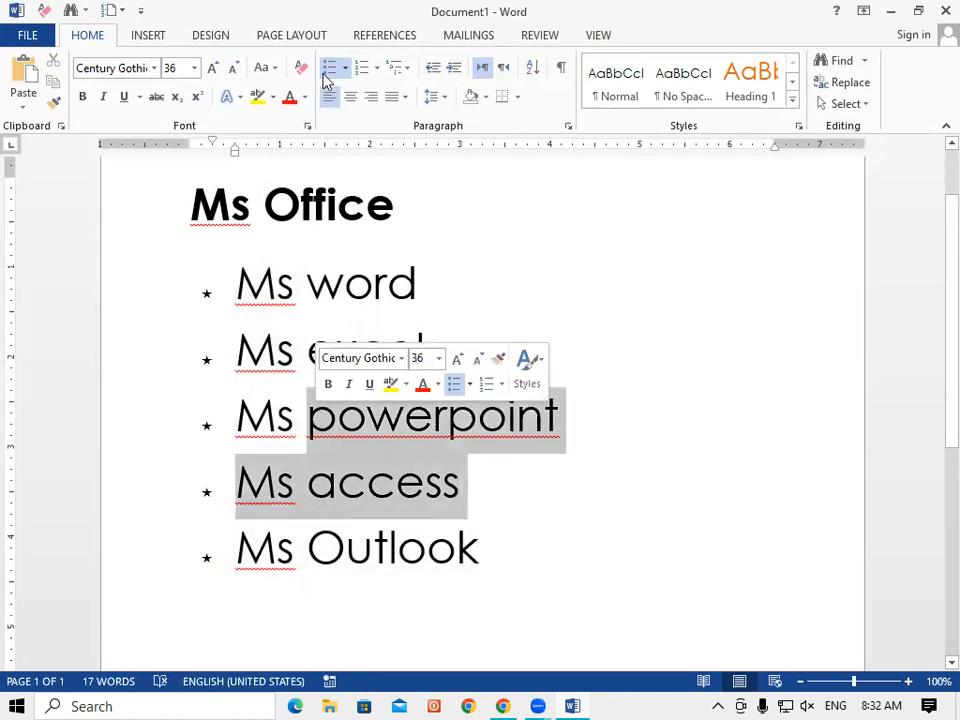
click(268, 68)
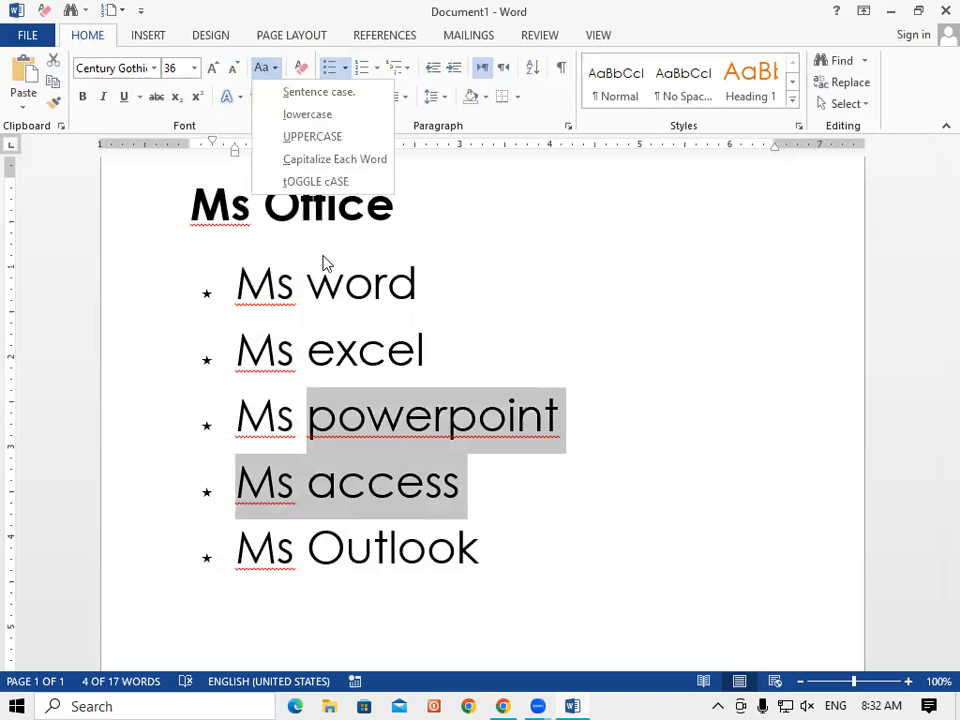
click(375, 160)
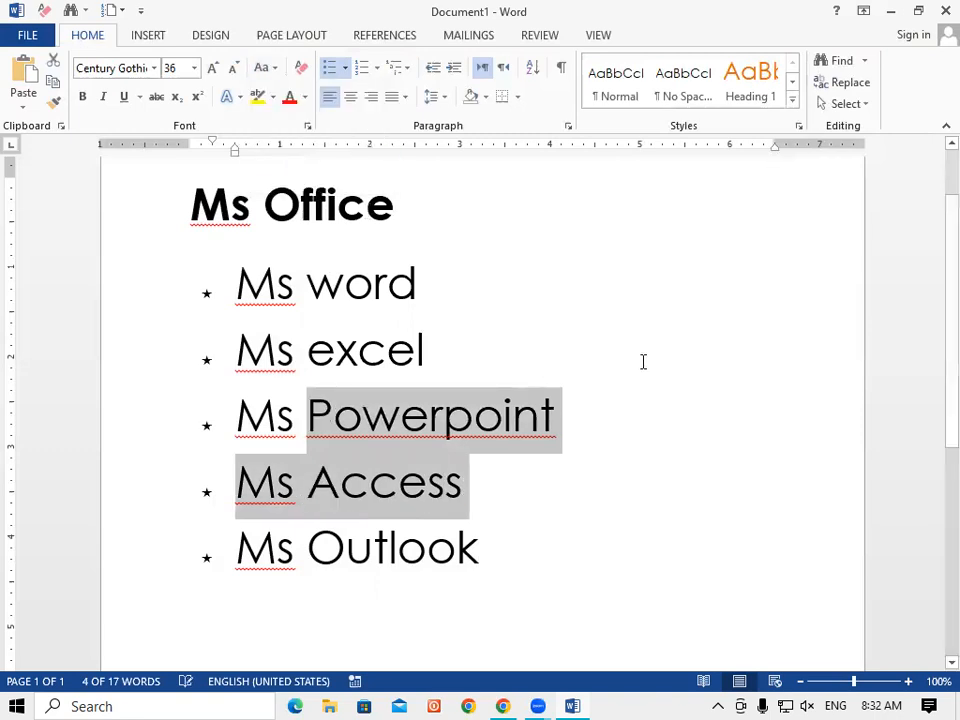
Apply Capitalize Each Word to all five list items, Ms Word through Ms Outlook.
drag(330, 285, 438, 492)
drag(478, 548, 236, 283)
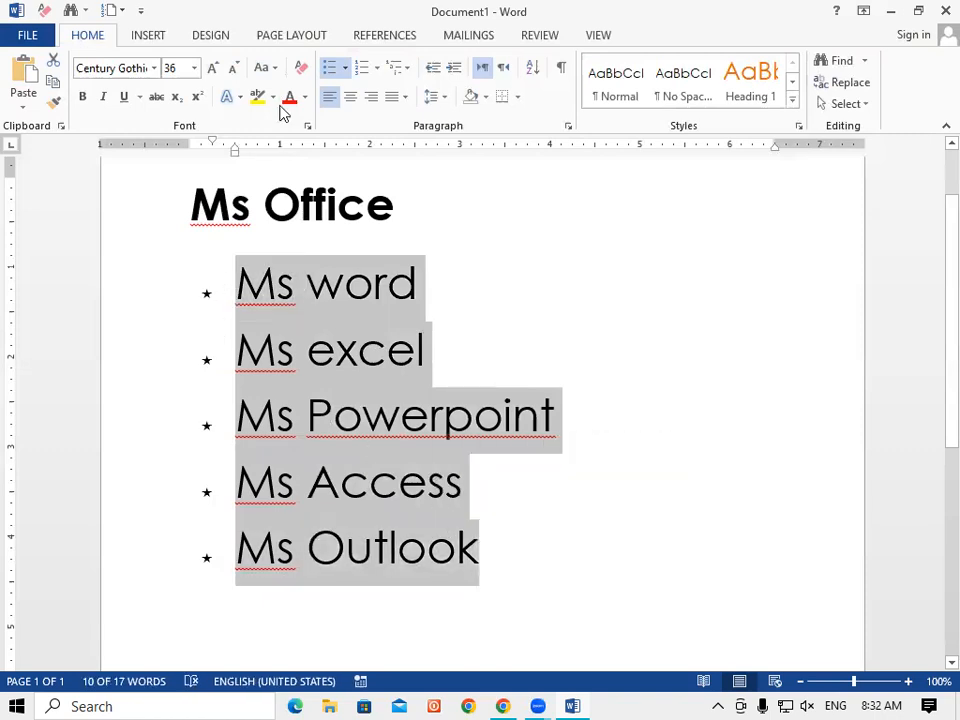
click(268, 68)
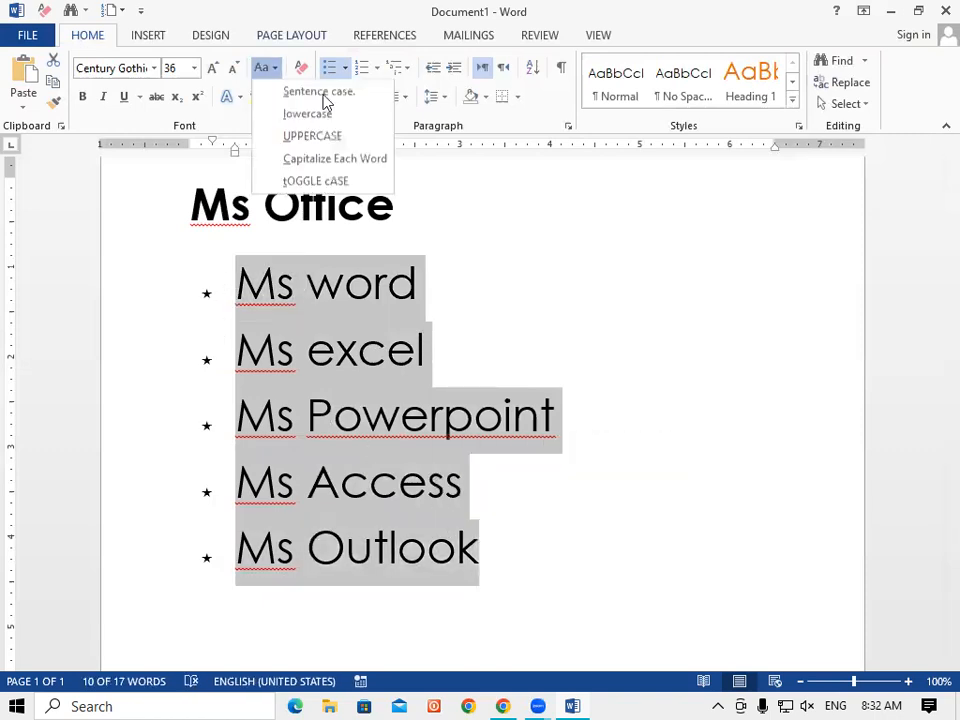
click(322, 93)
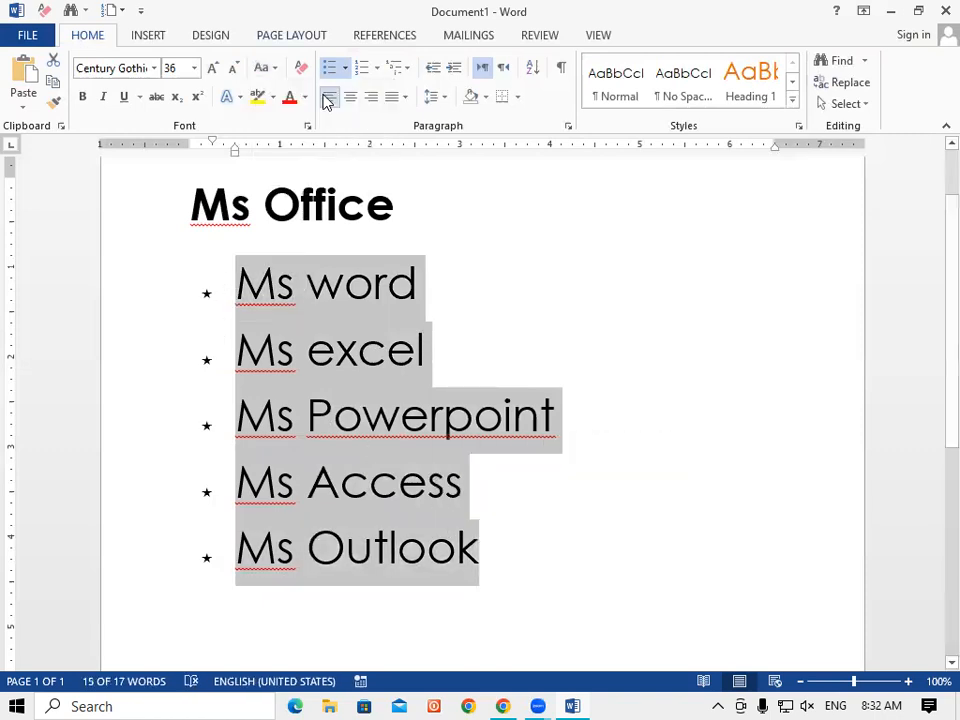
click(270, 68)
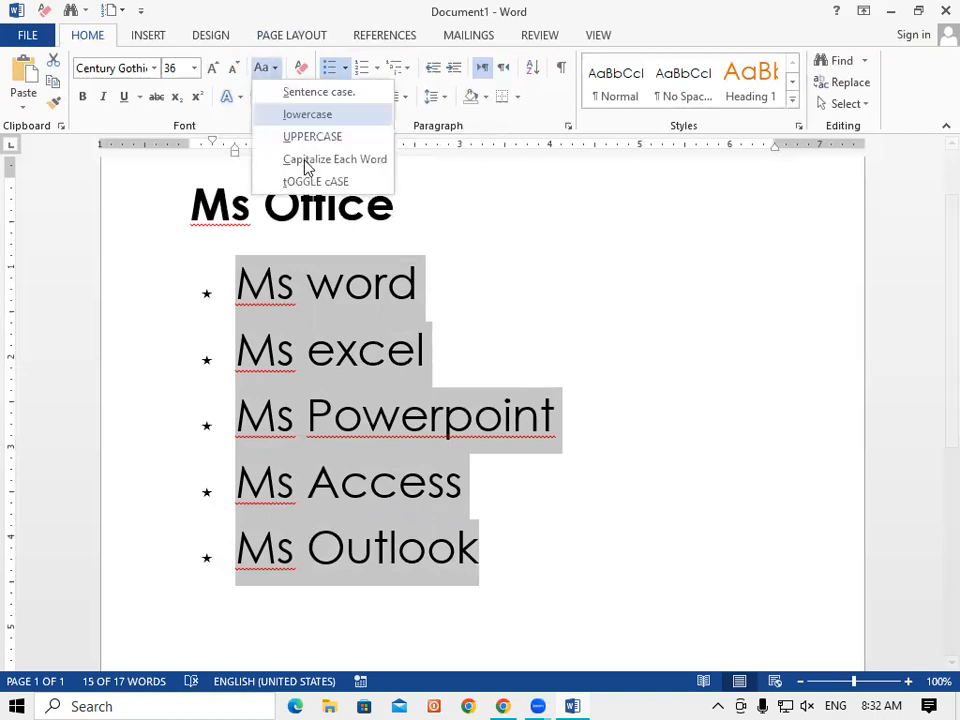
click(306, 159)
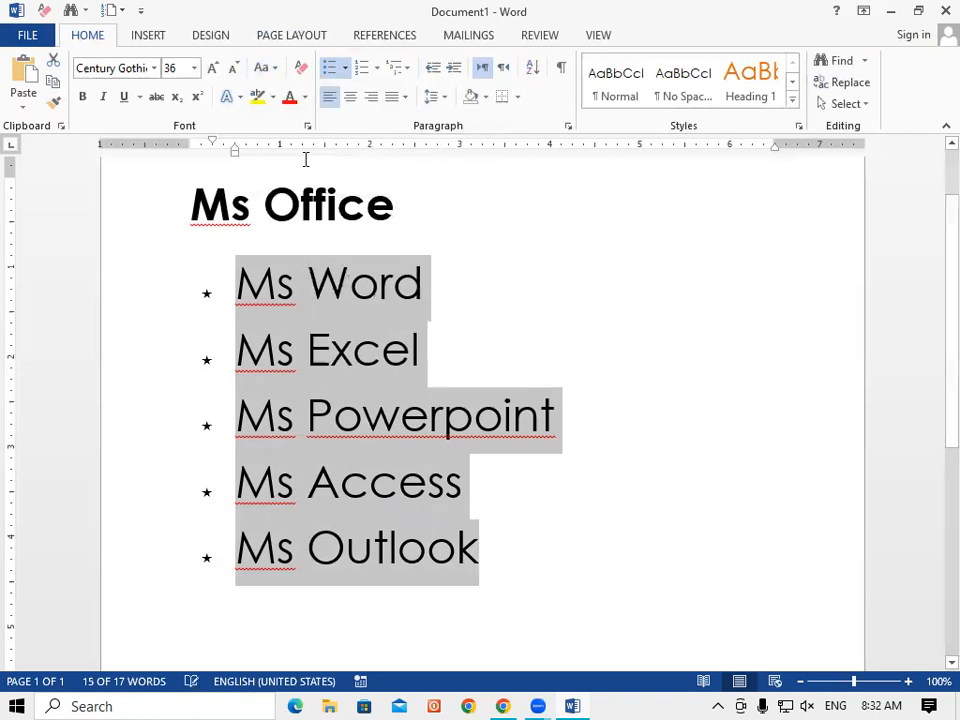
click(291, 280)
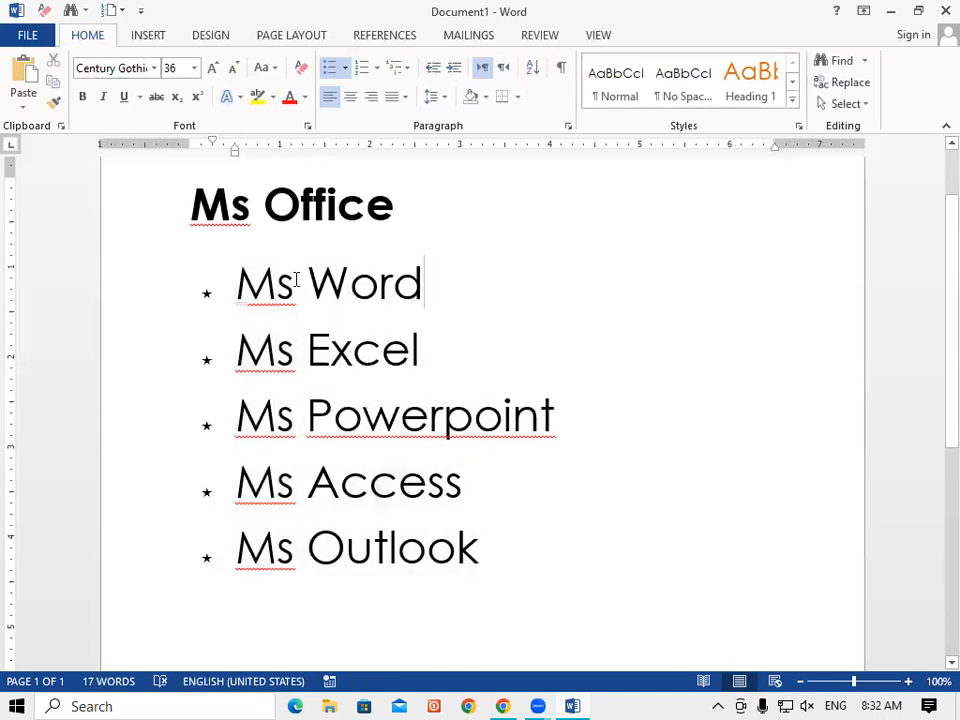
drag(503, 527, 538, 573)
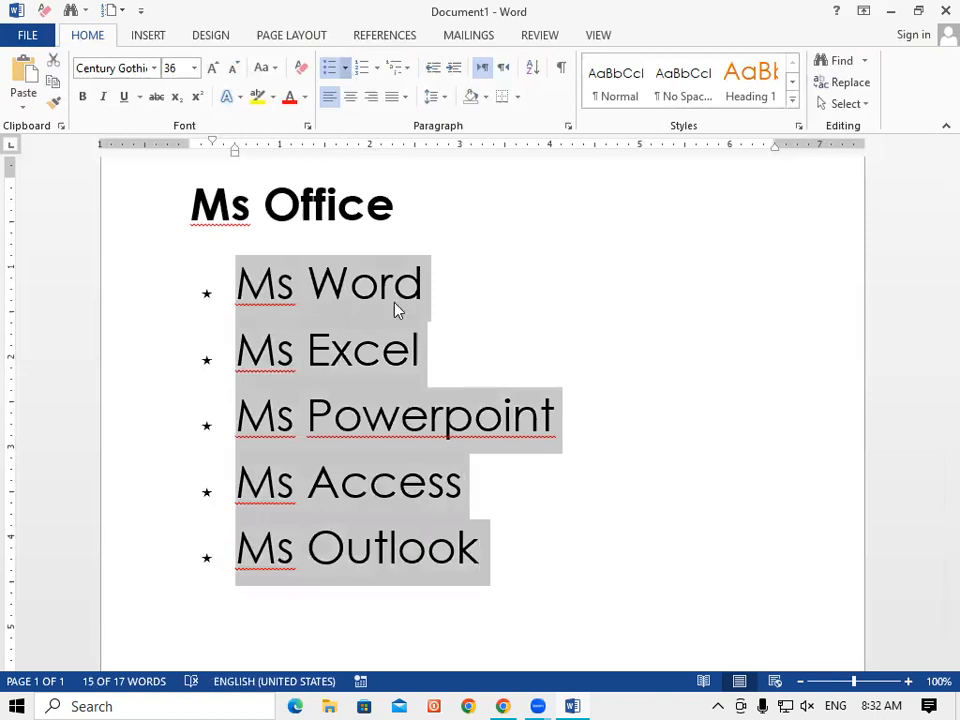
Inspect the bullet's Font settings in Define New Bullet, then close both dialogs without changes.
click(422, 368)
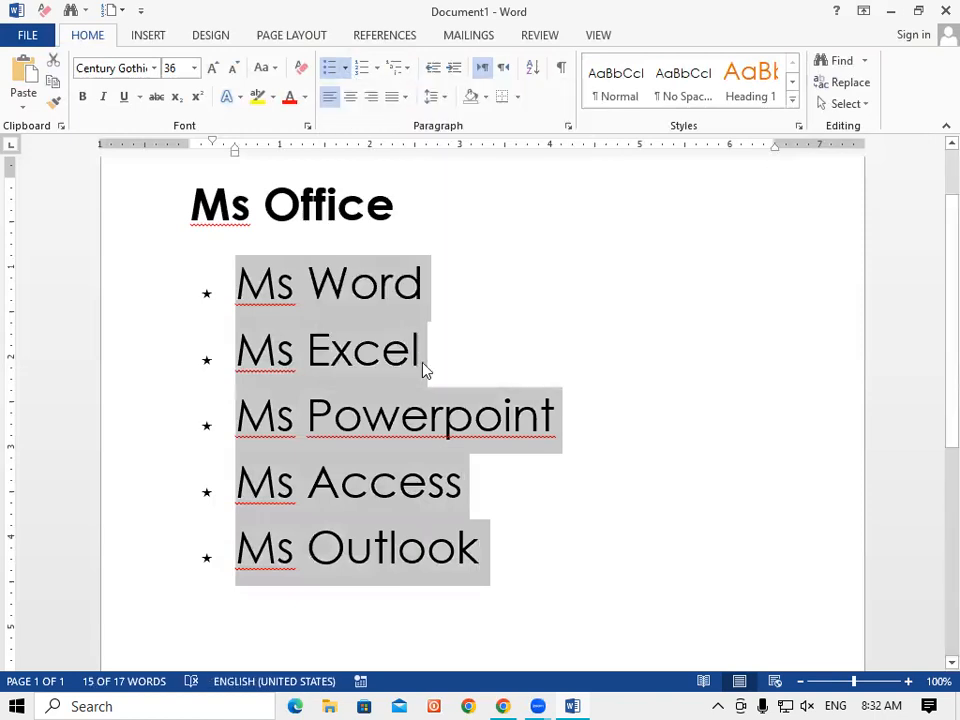
click(559, 223)
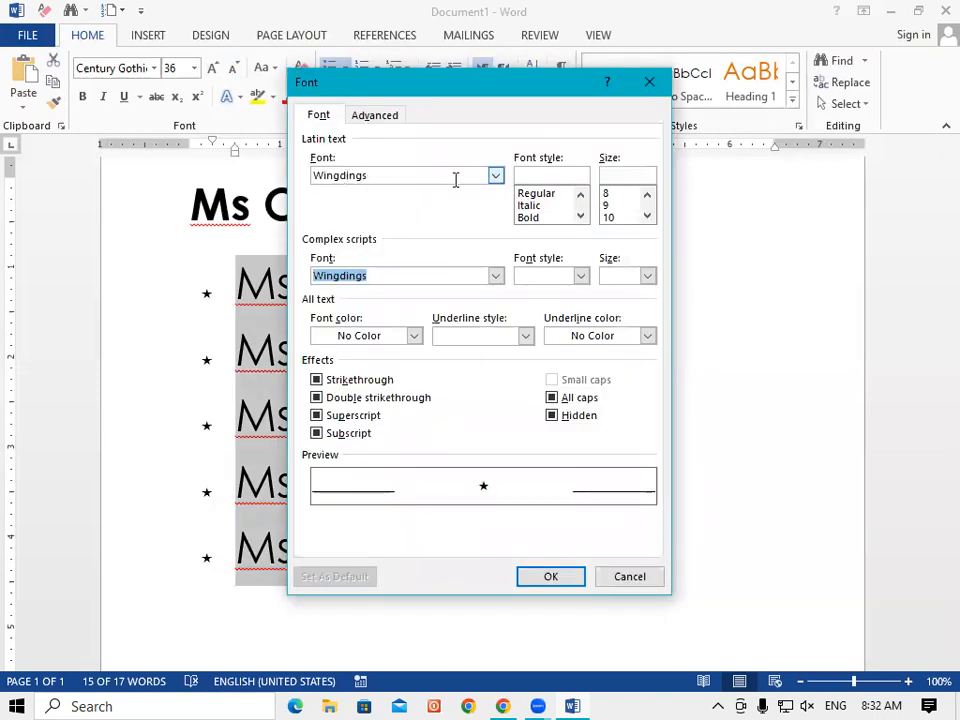
click(496, 175)
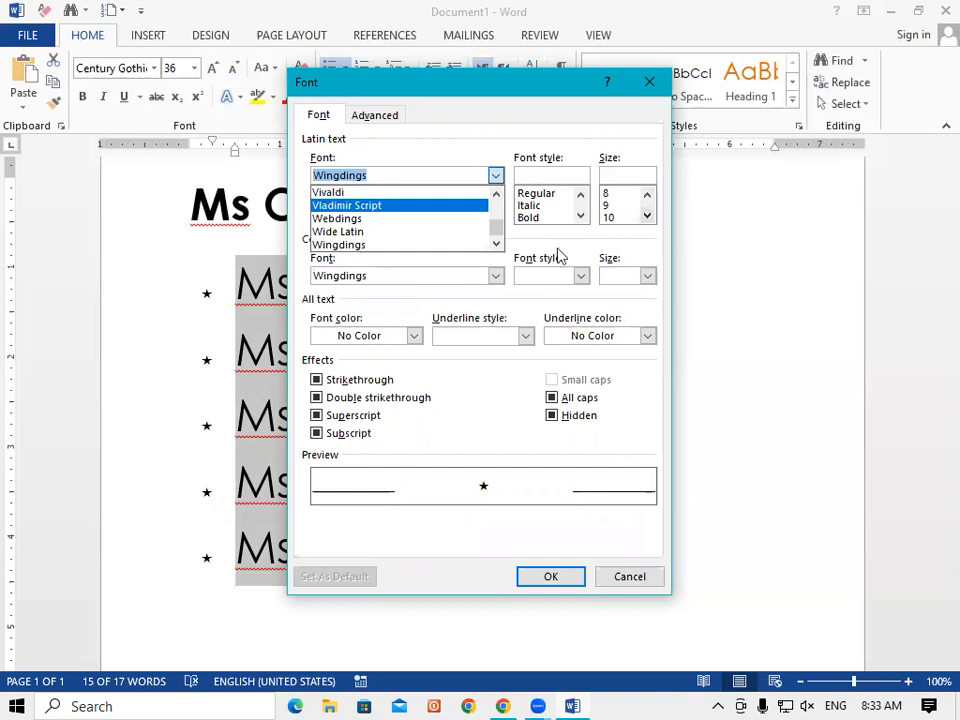
click(581, 278)
click(582, 278)
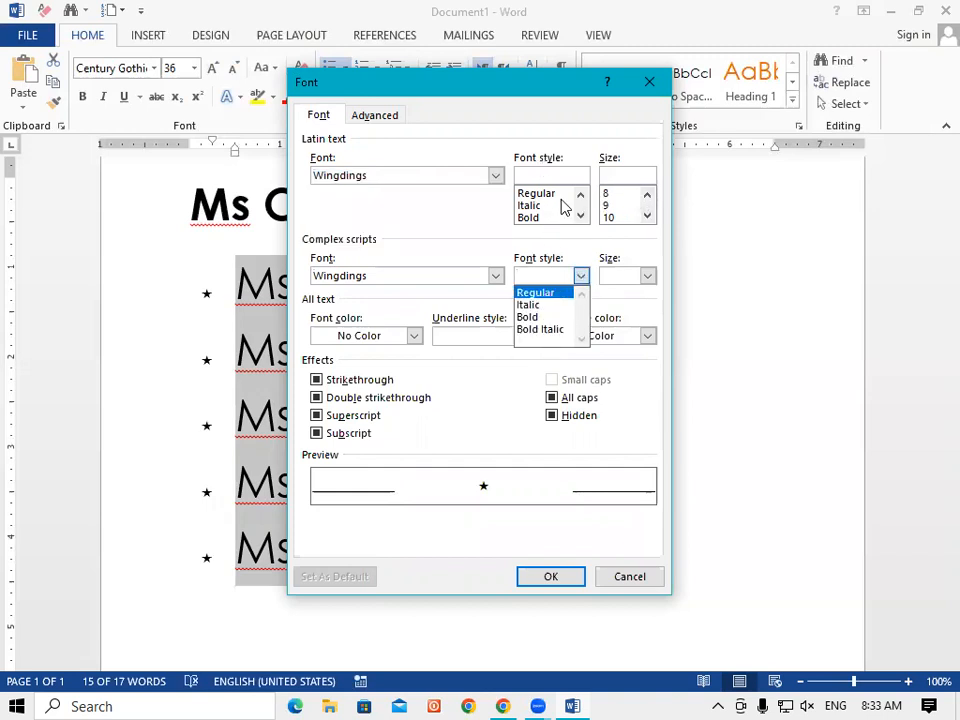
click(648, 283)
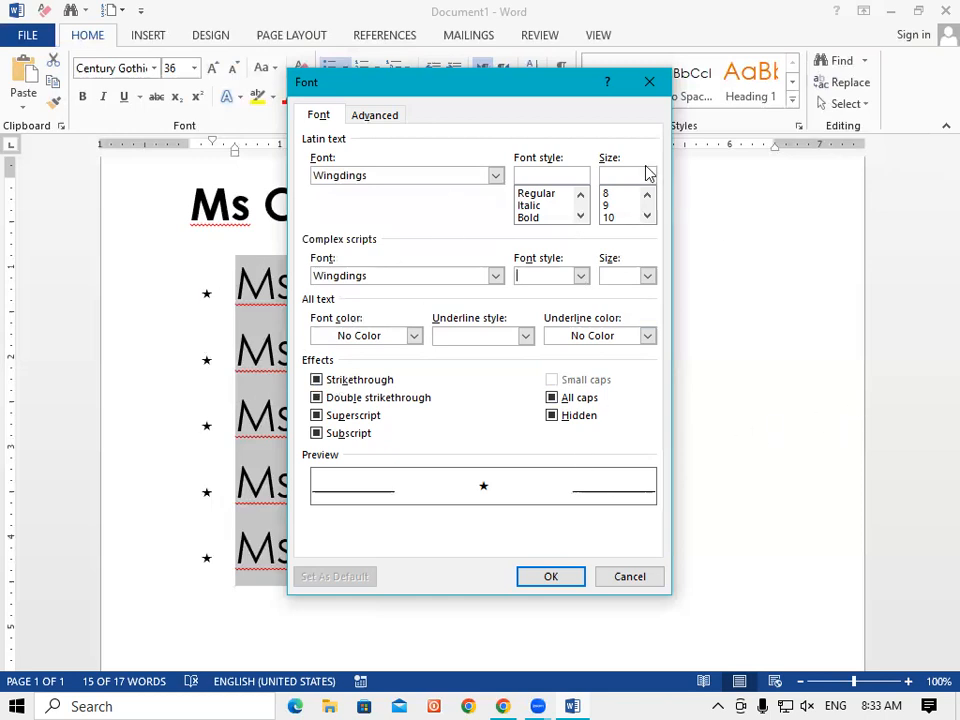
drag(490, 84, 680, 122)
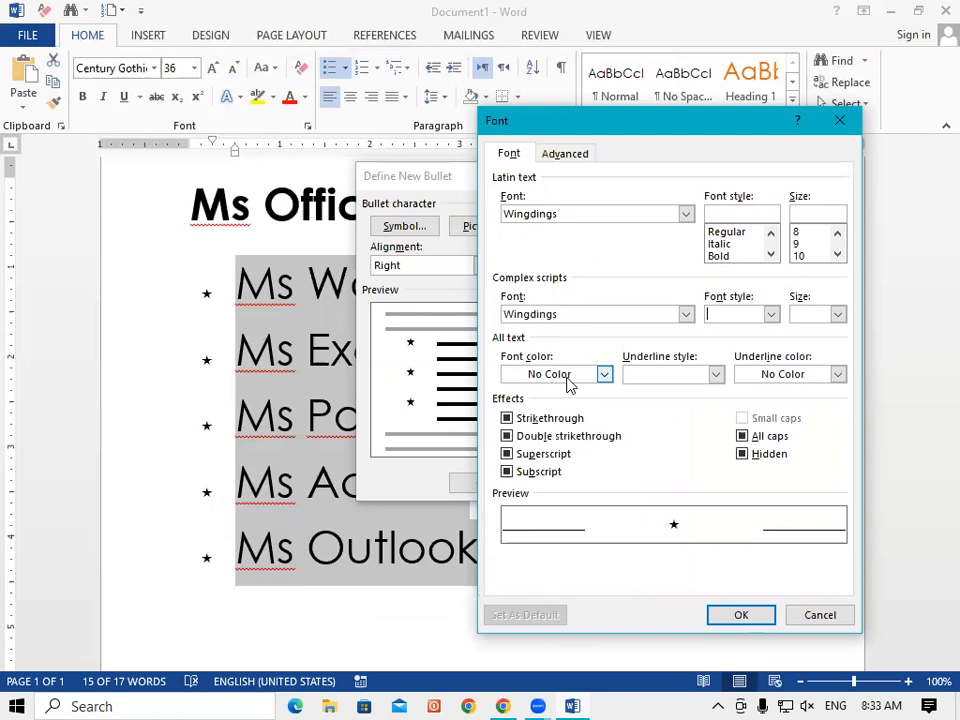
click(841, 124)
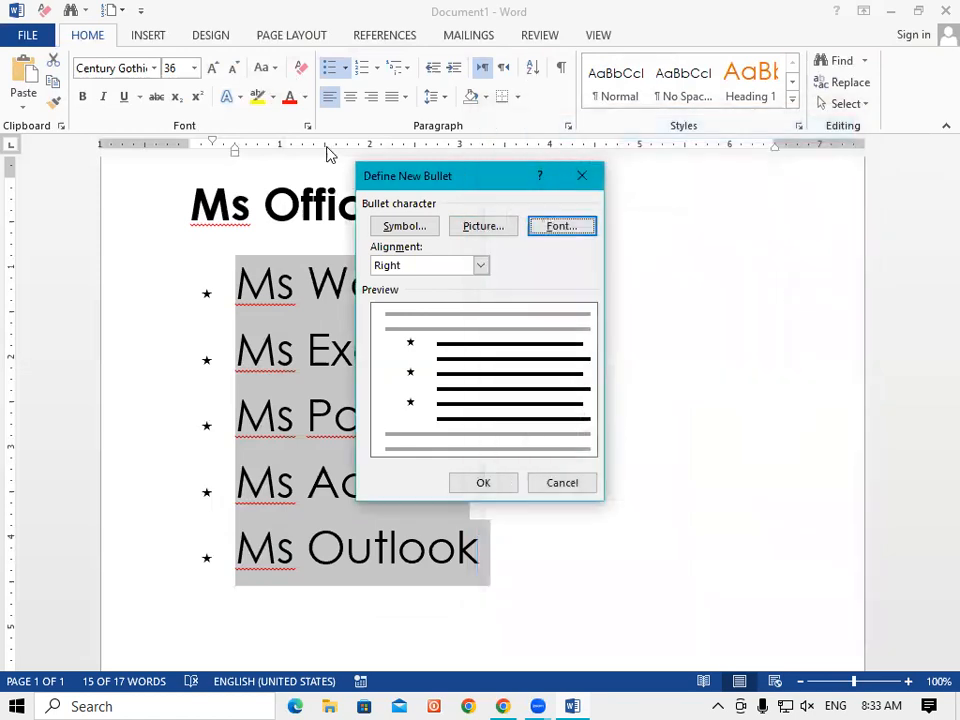
click(586, 178)
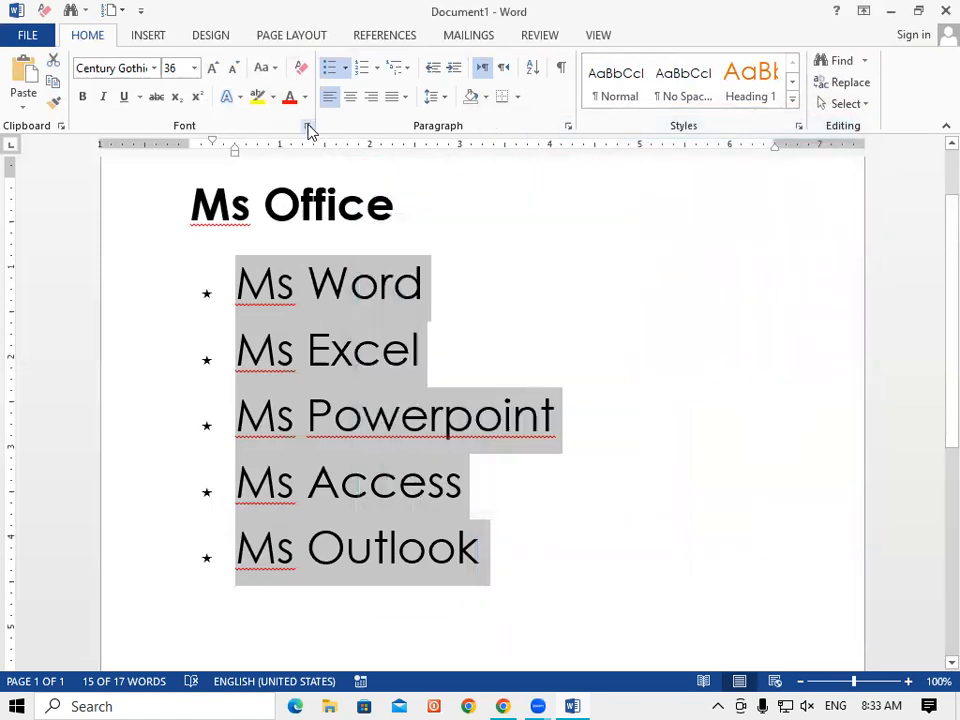
click(568, 127)
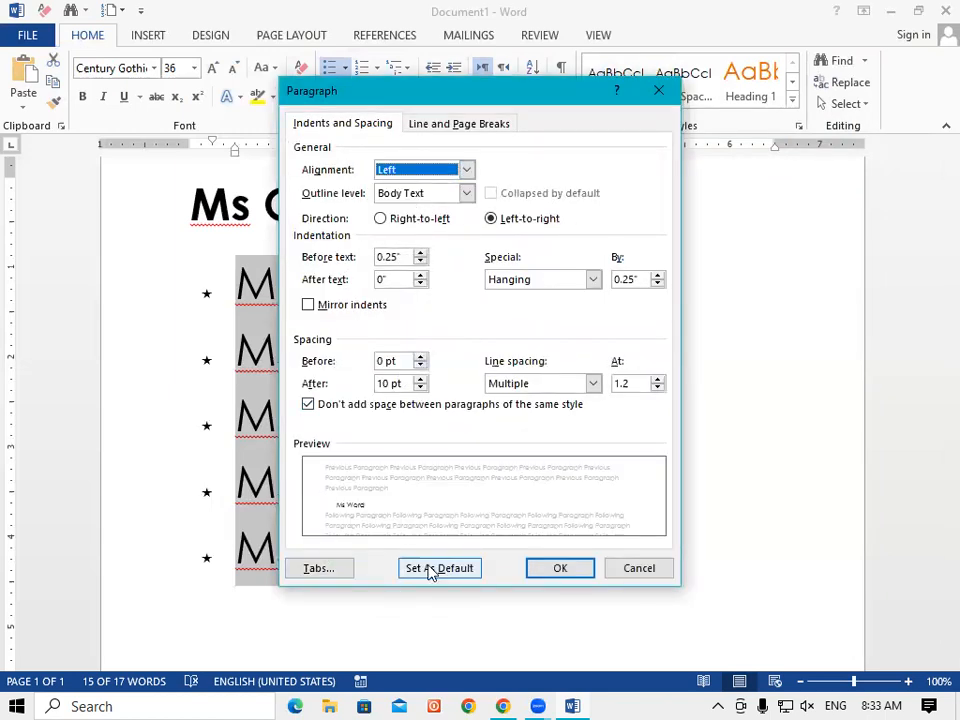
click(659, 91)
click(659, 91)
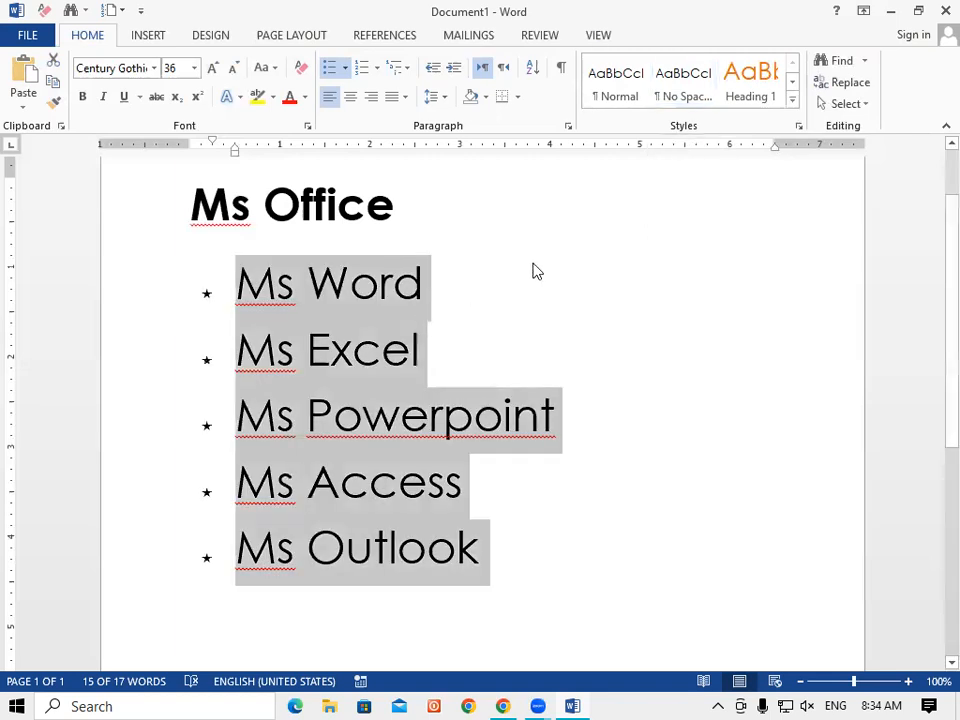
Select the bulleted list from Ms Word through the line after Ms Outlook.
click(536, 270)
click(229, 280)
shift+click(565, 615)
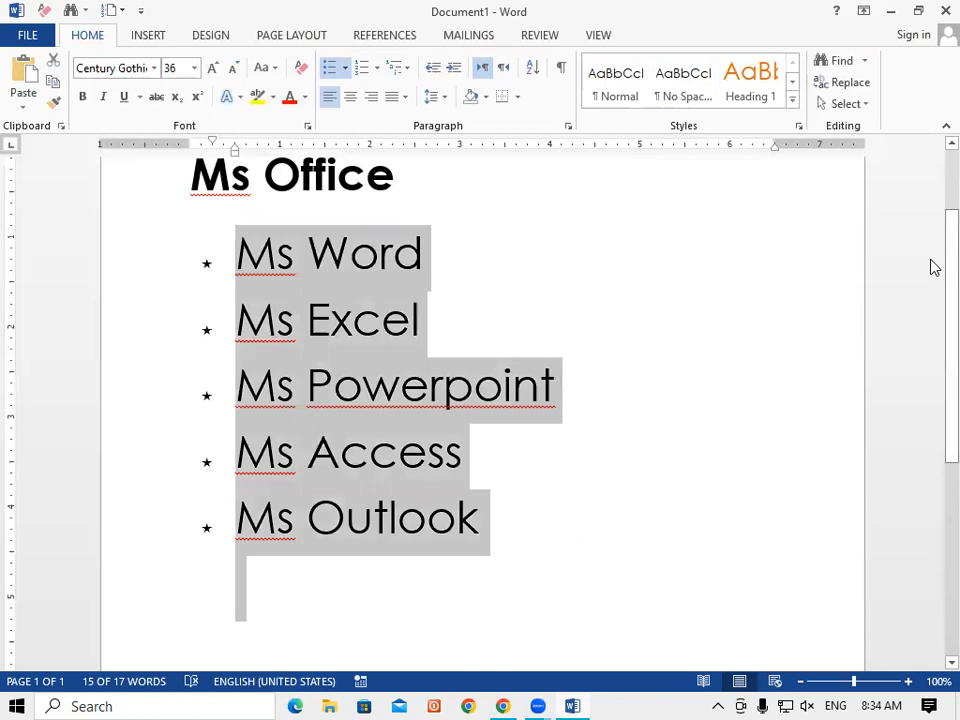
scroll(933, 290, up, 1)
scroll(932, 318, down, 1)
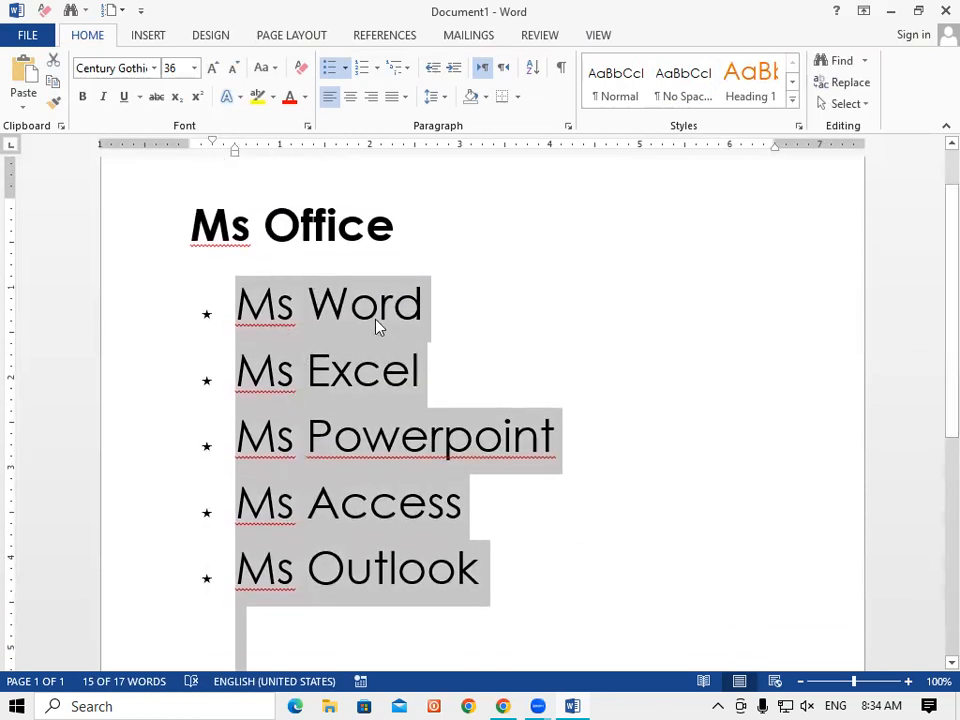
Center the bold Ms Office heading on the page, then select the five list items.
click(453, 237)
drag(379, 231, 169, 234)
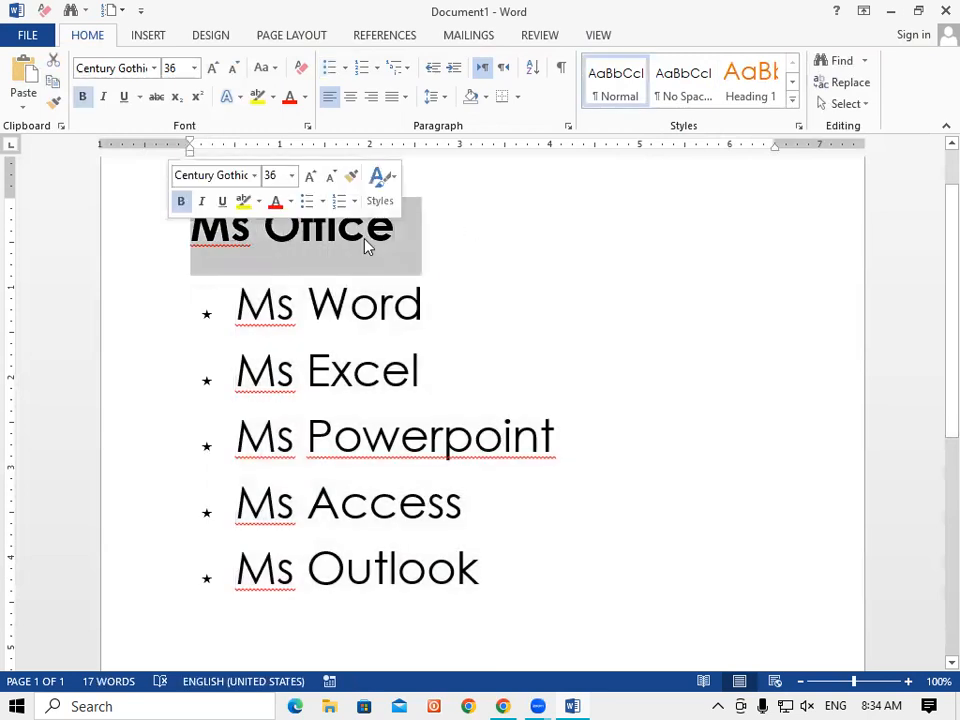
click(351, 99)
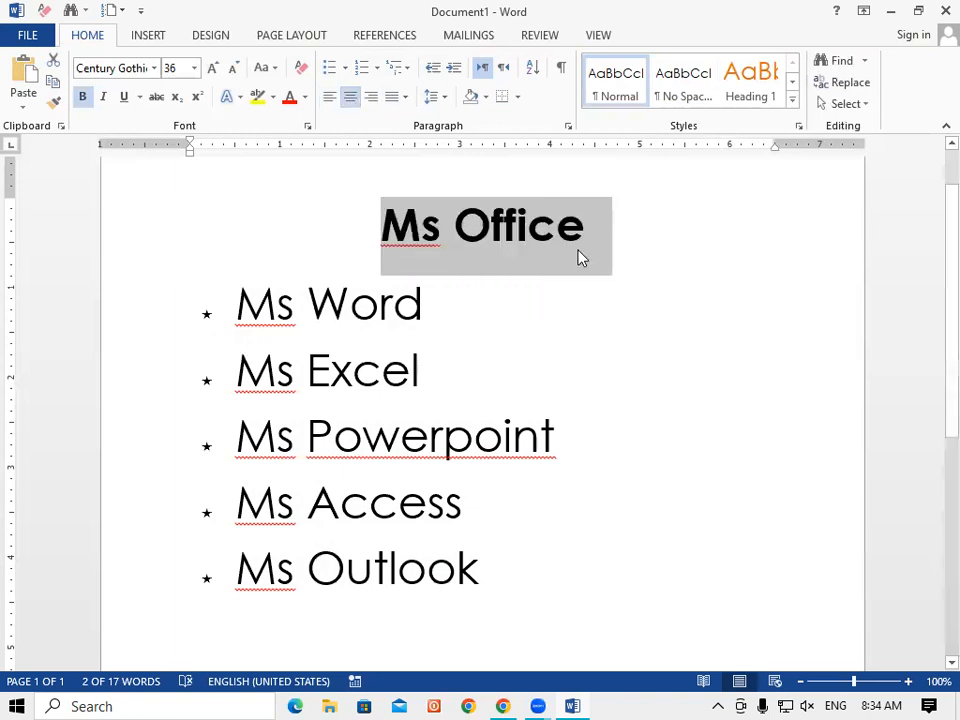
drag(236, 302, 480, 588)
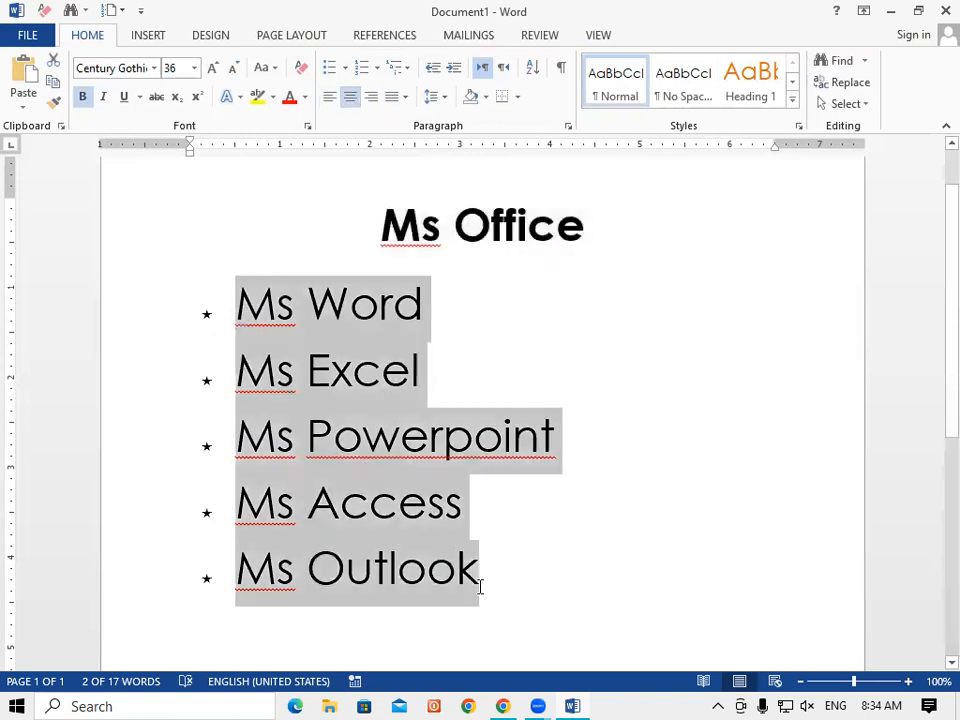
Try left, right and center alignment on the list, finishing with Justify.
click(329, 100)
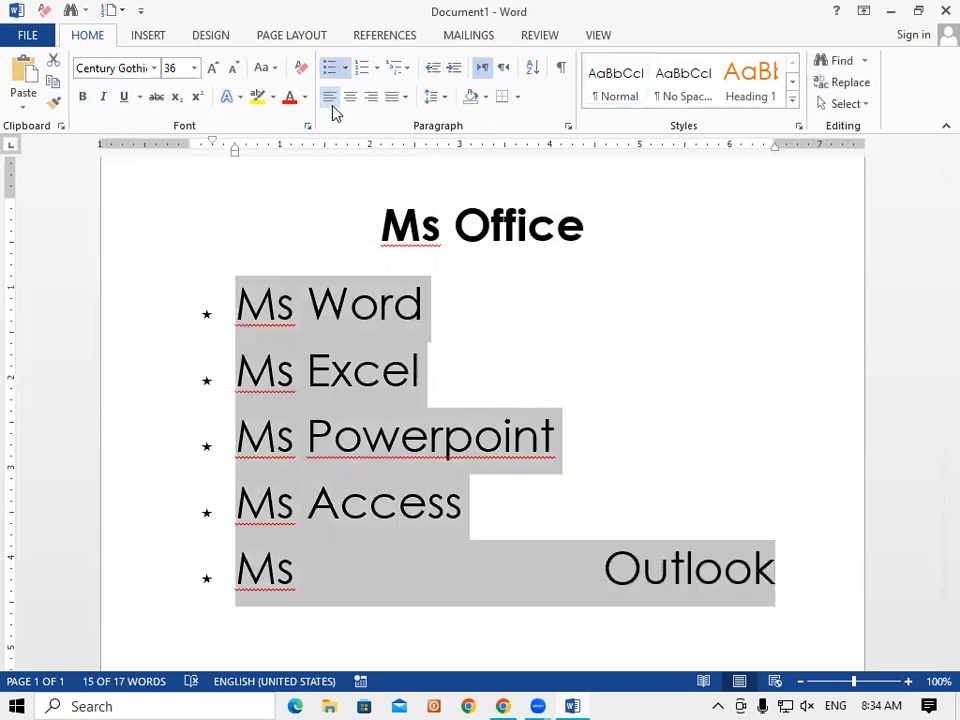
click(333, 104)
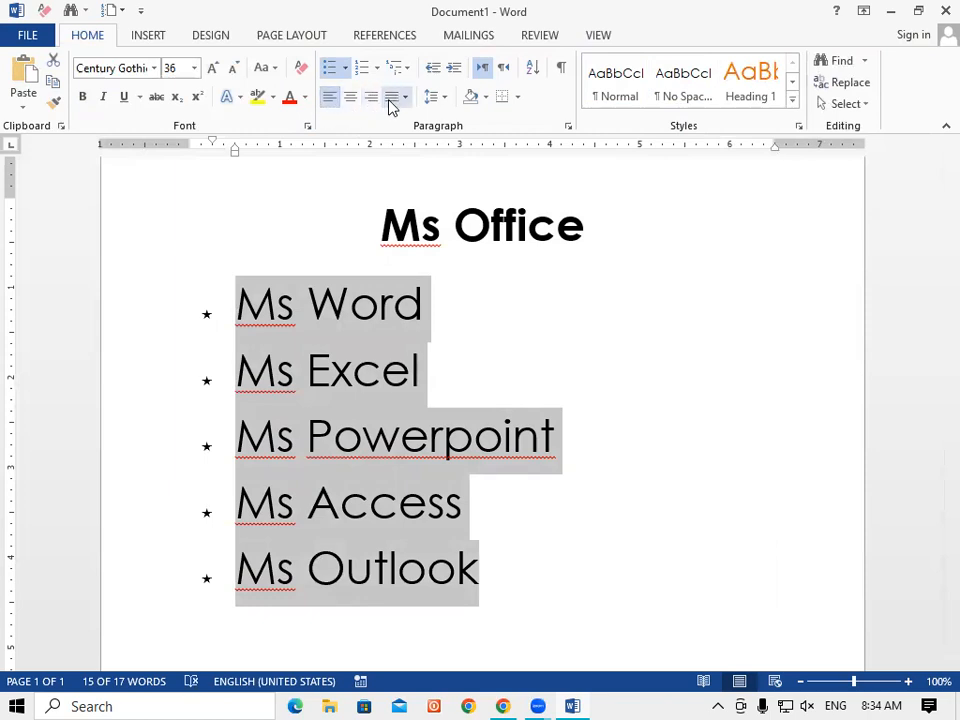
click(372, 98)
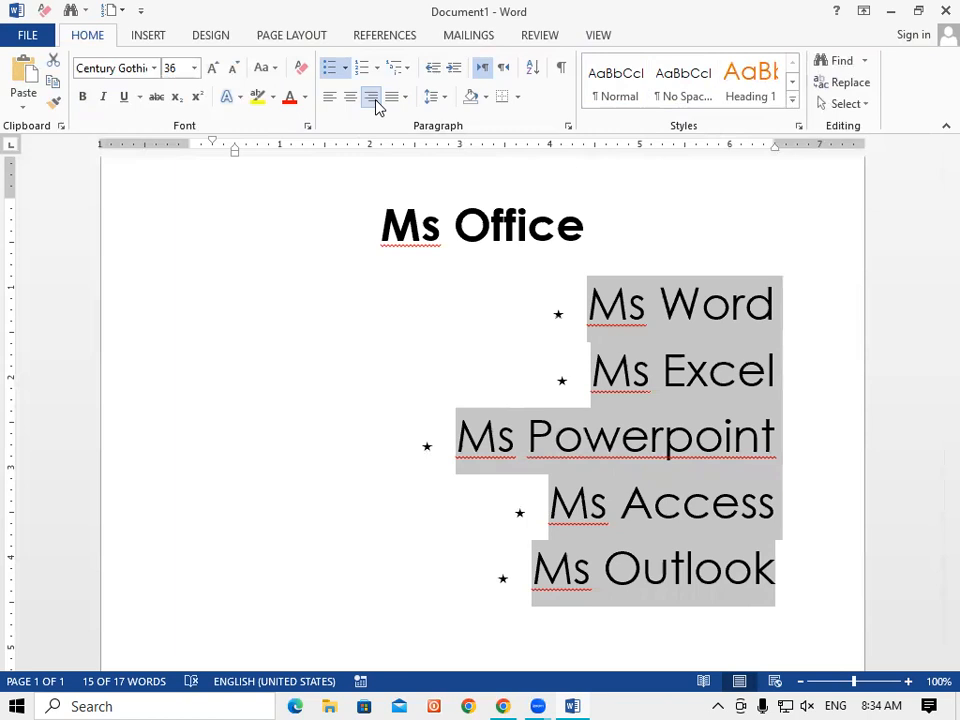
click(326, 100)
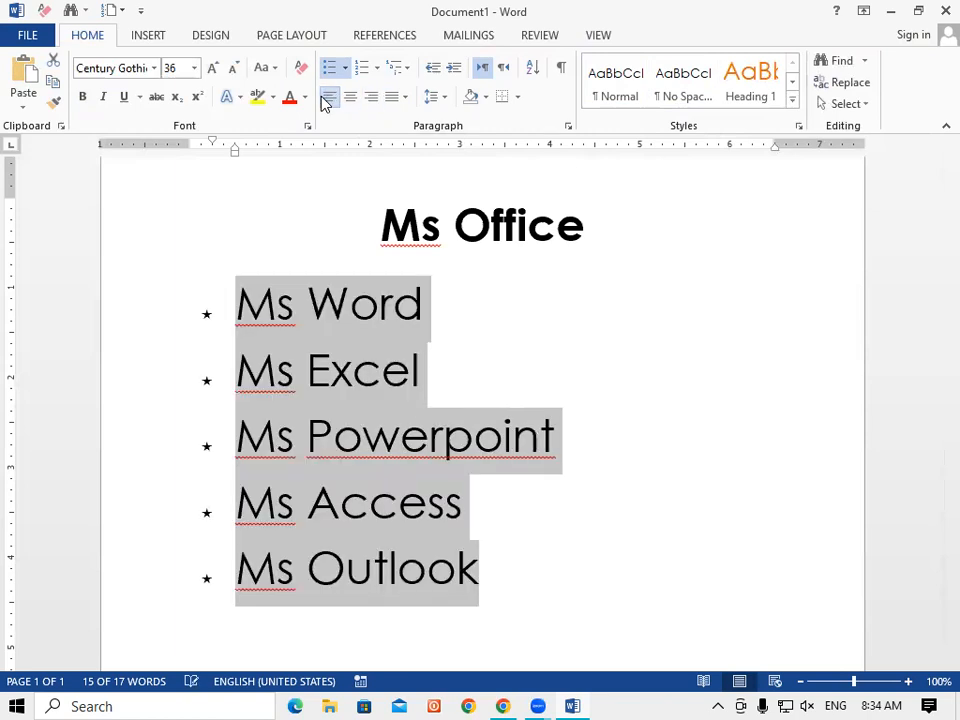
click(349, 101)
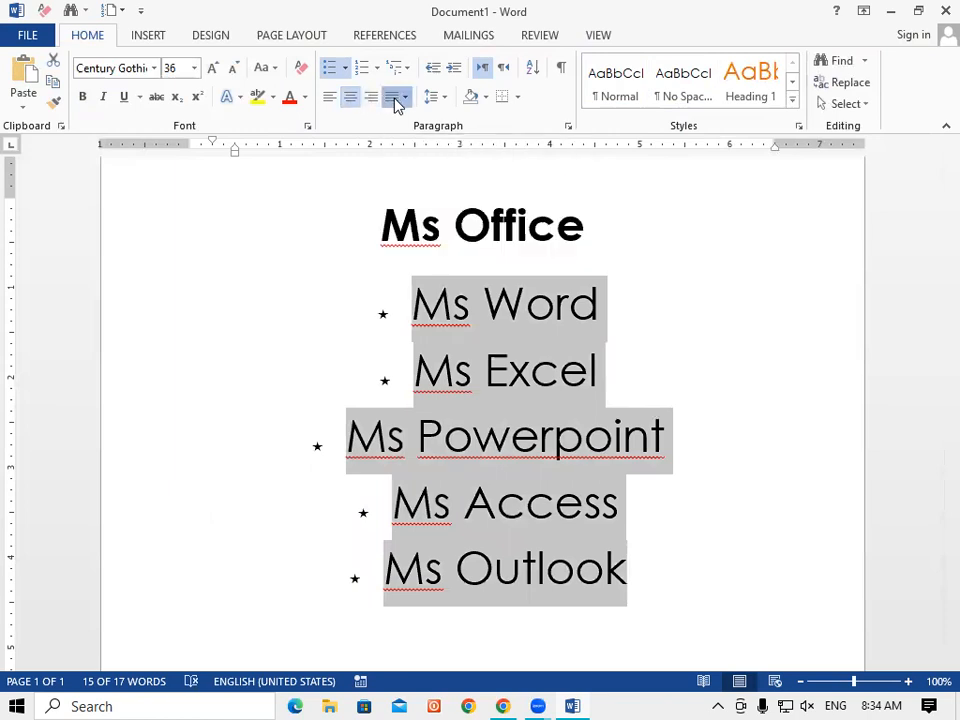
click(398, 98)
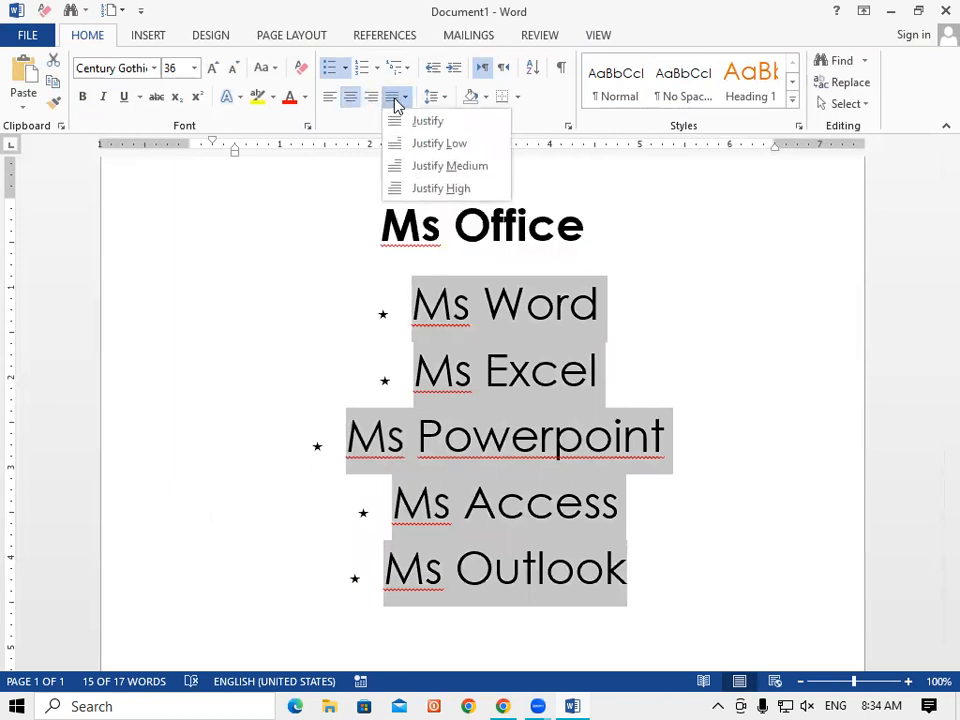
click(450, 146)
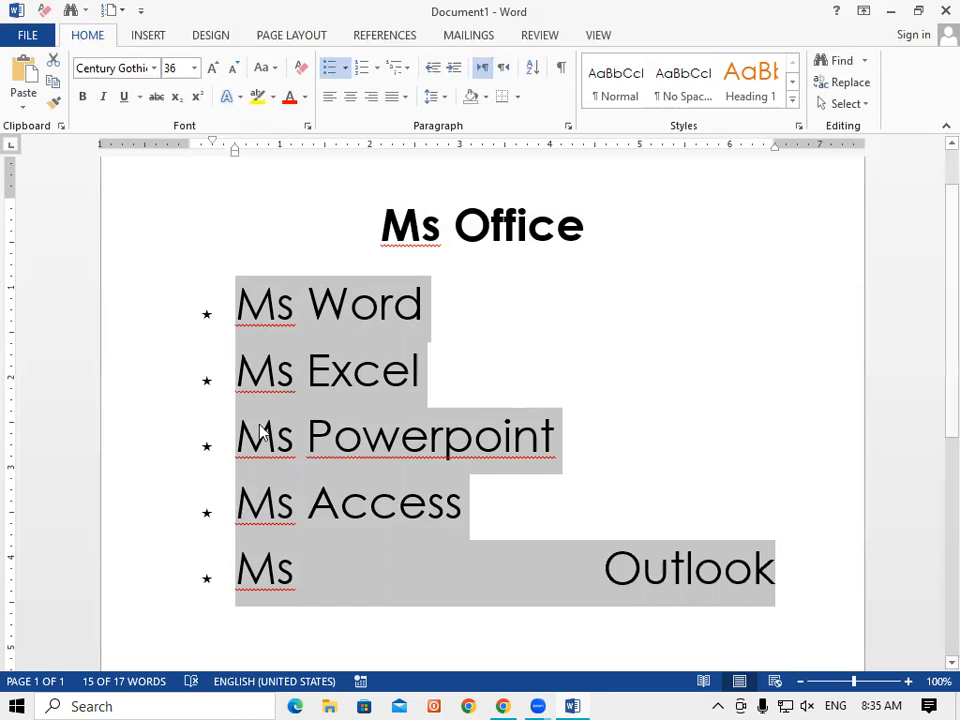
Try the justification variants and right alignment, then left-align the list from the ribbon.
click(403, 97)
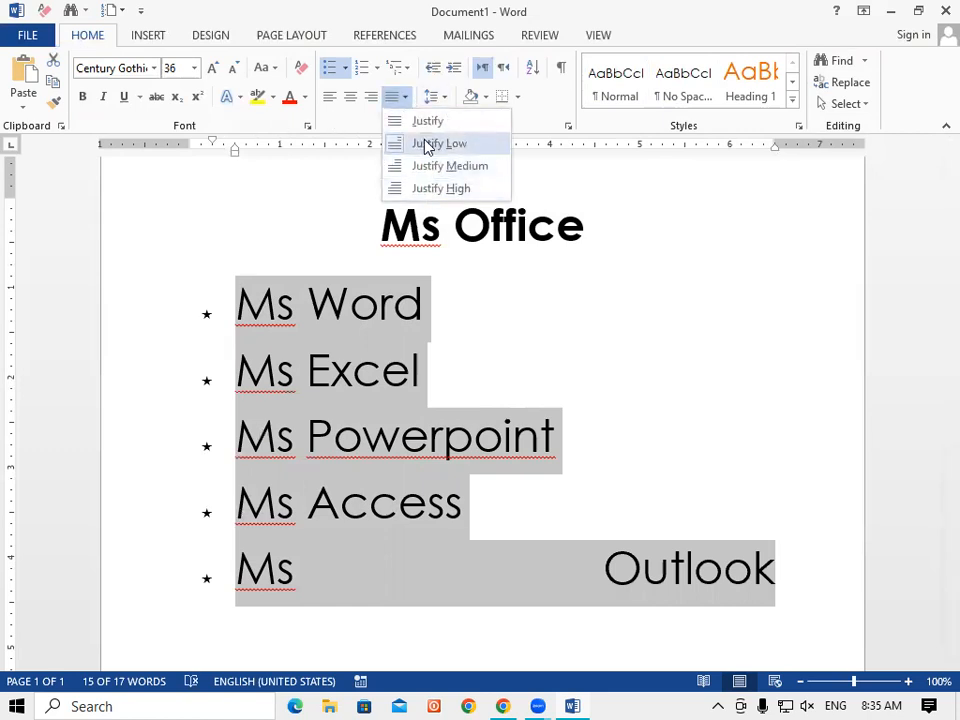
click(426, 146)
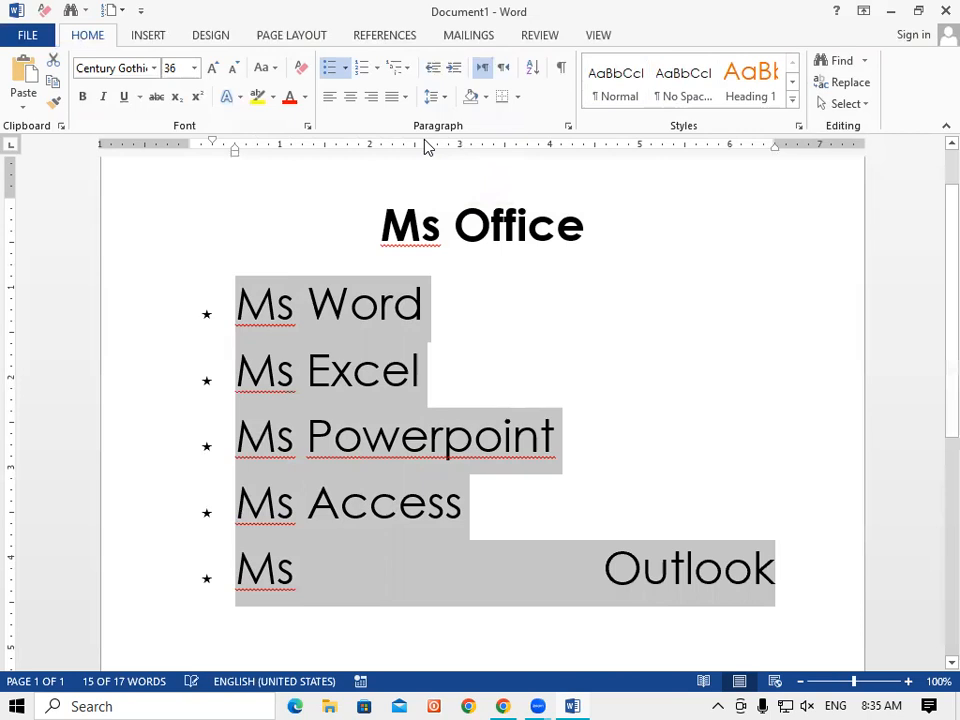
click(371, 97)
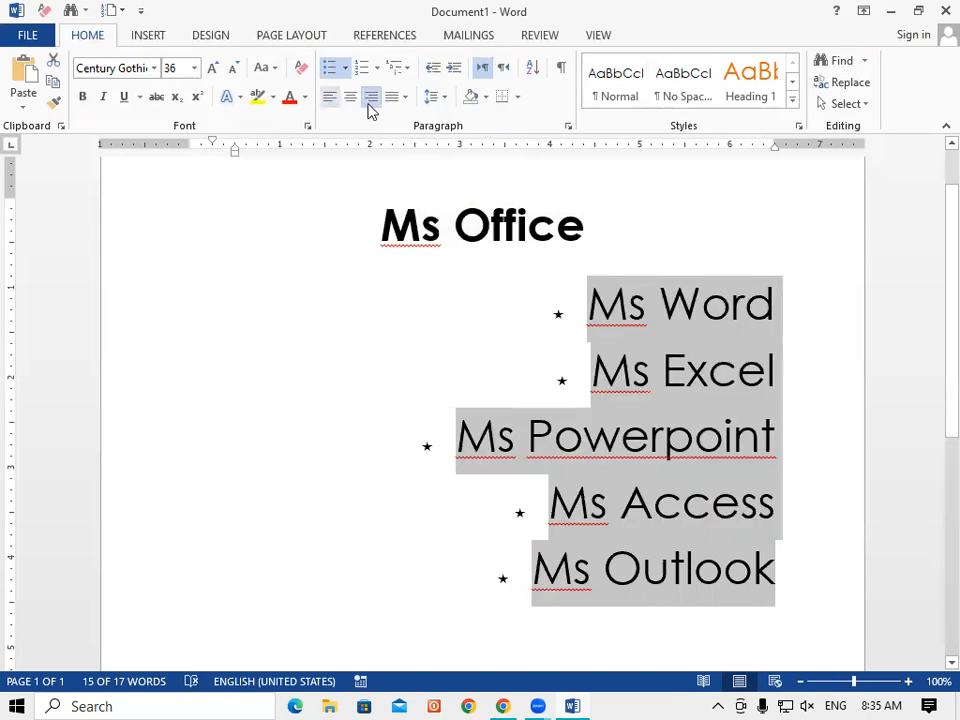
click(330, 100)
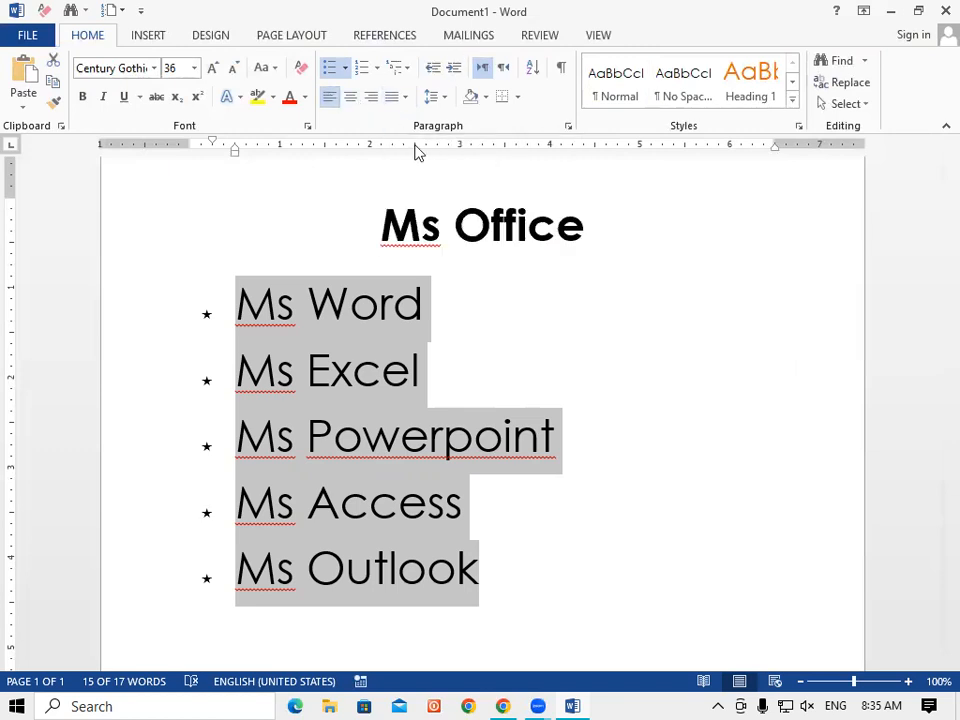
Cycle the list through Ctrl+Shift+J, Ctrl+L, Ctrl+E, Ctrl+R and Ctrl+J, ending on Ctrl+L left alignment.
key(ctrl+shift+j)
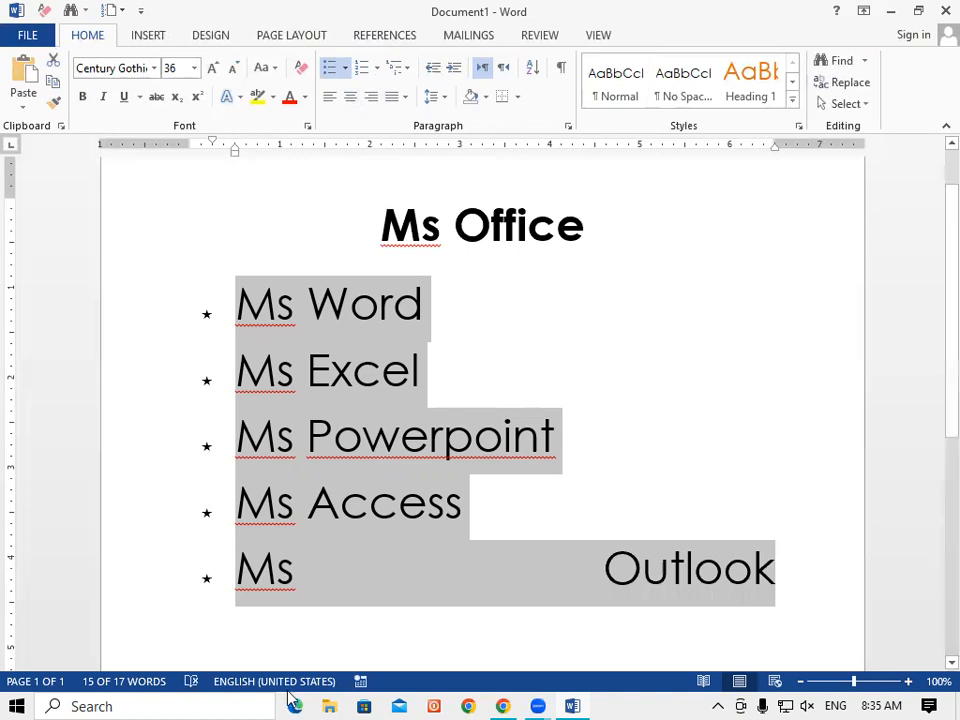
key(ctrl+l)
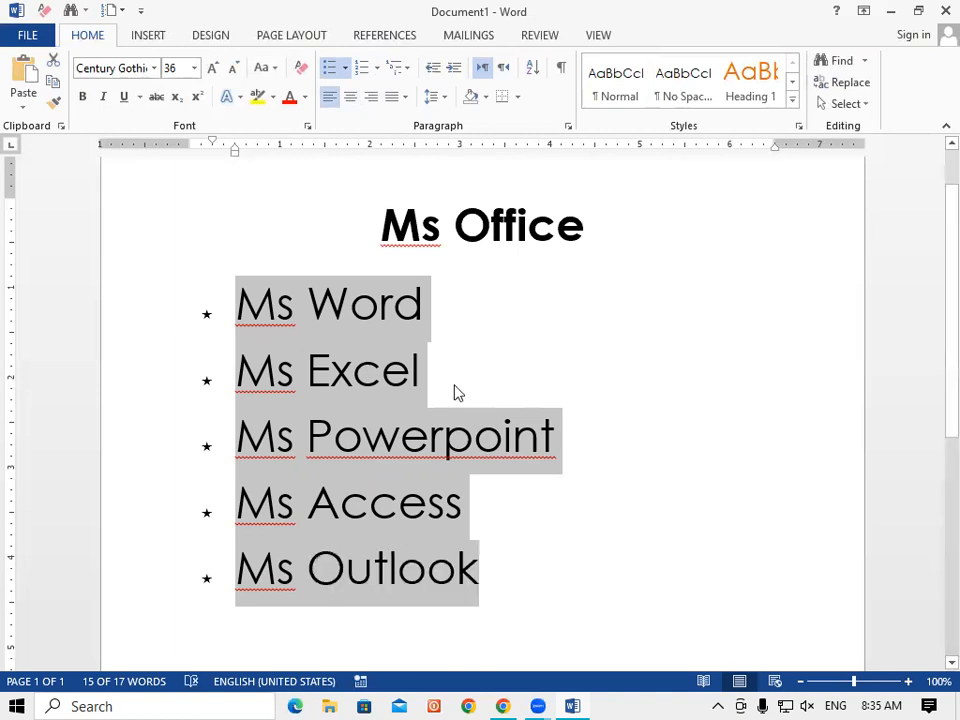
key(ctrl+e)
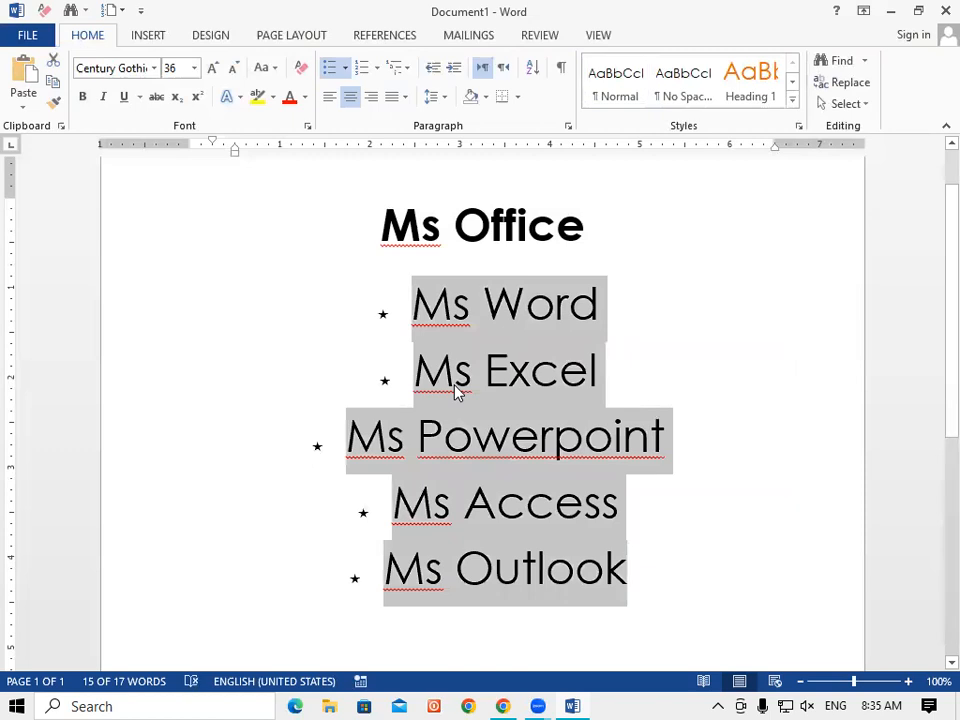
key(ctrl+r)
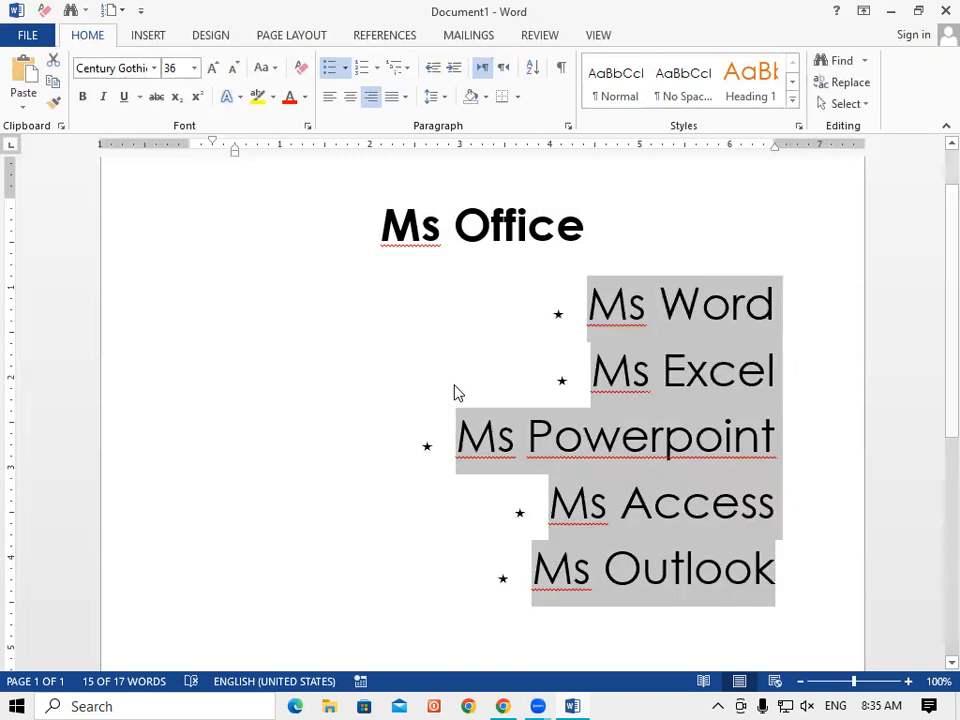
key(ctrl+j)
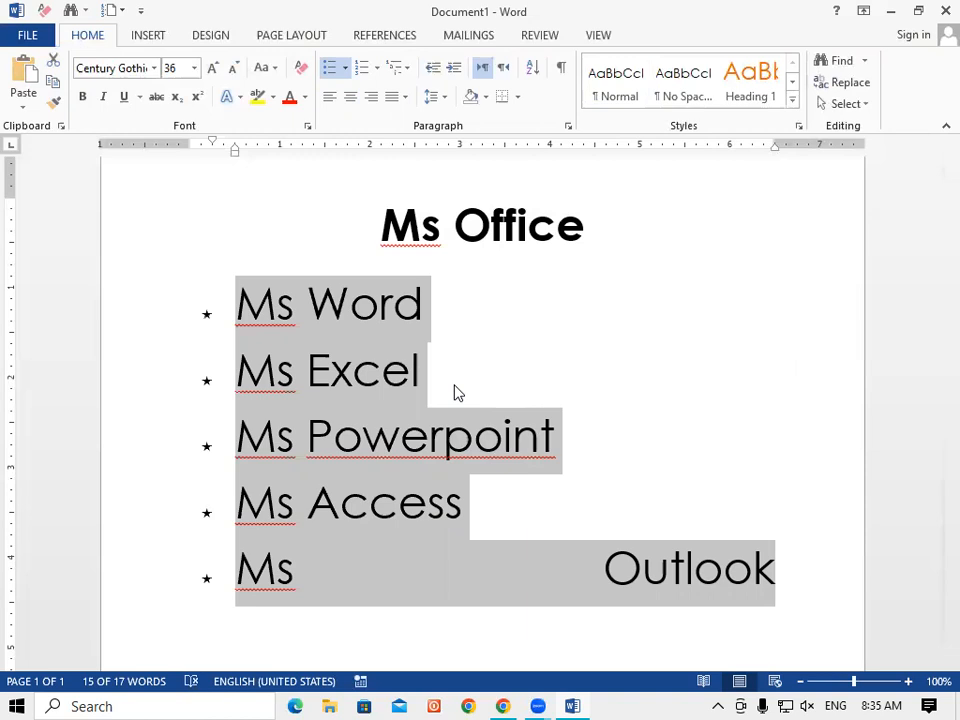
key(ctrl+r)
key(ctrl+e)
key(ctrl+l)
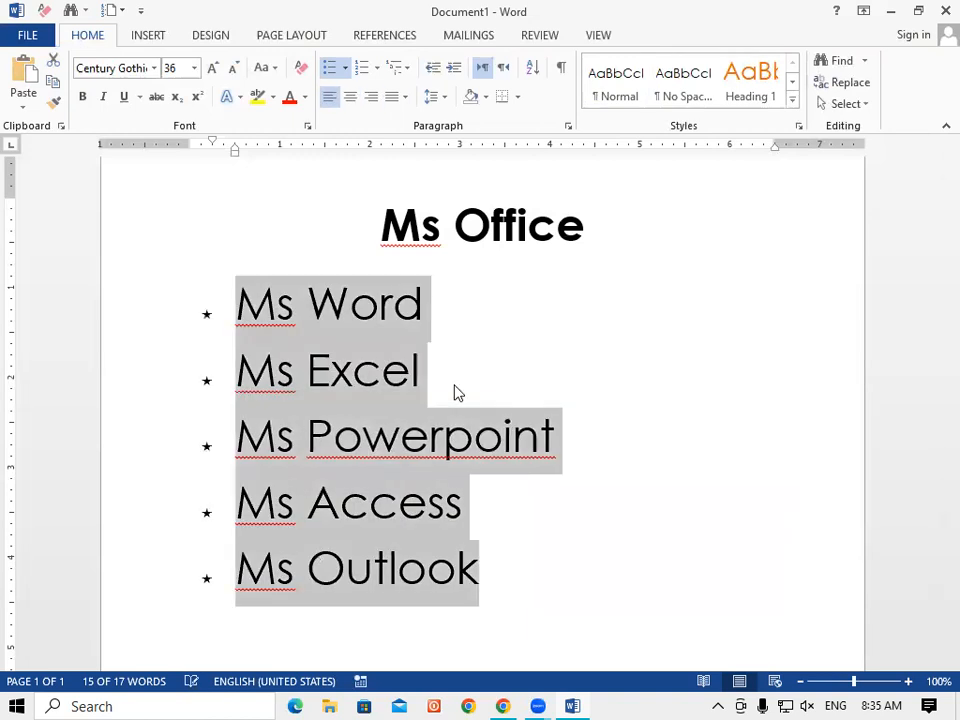
click(405, 70)
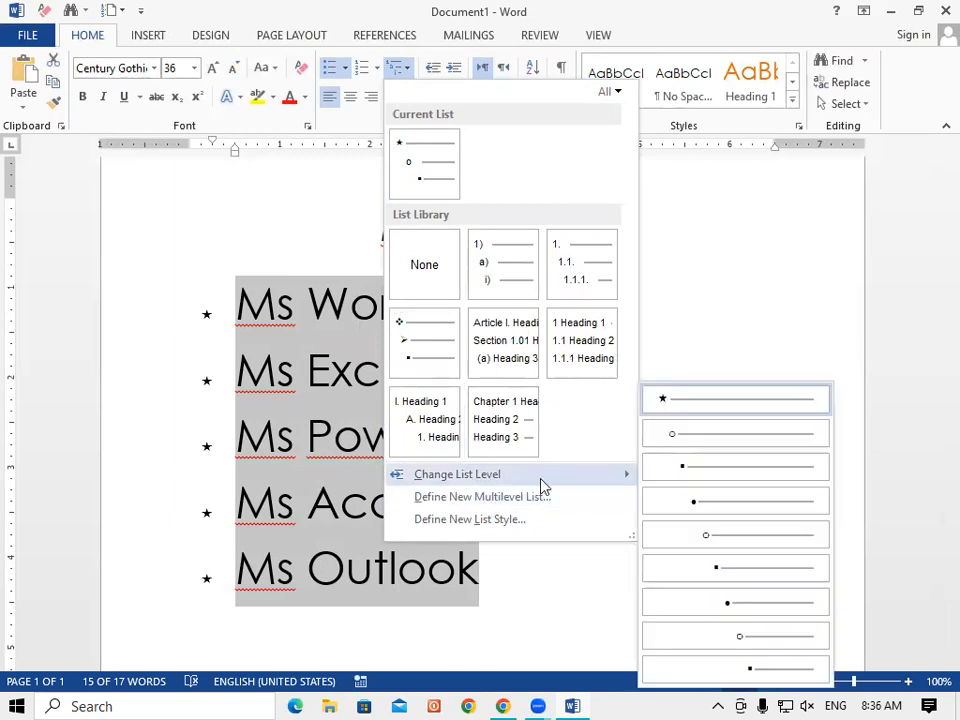
click(722, 241)
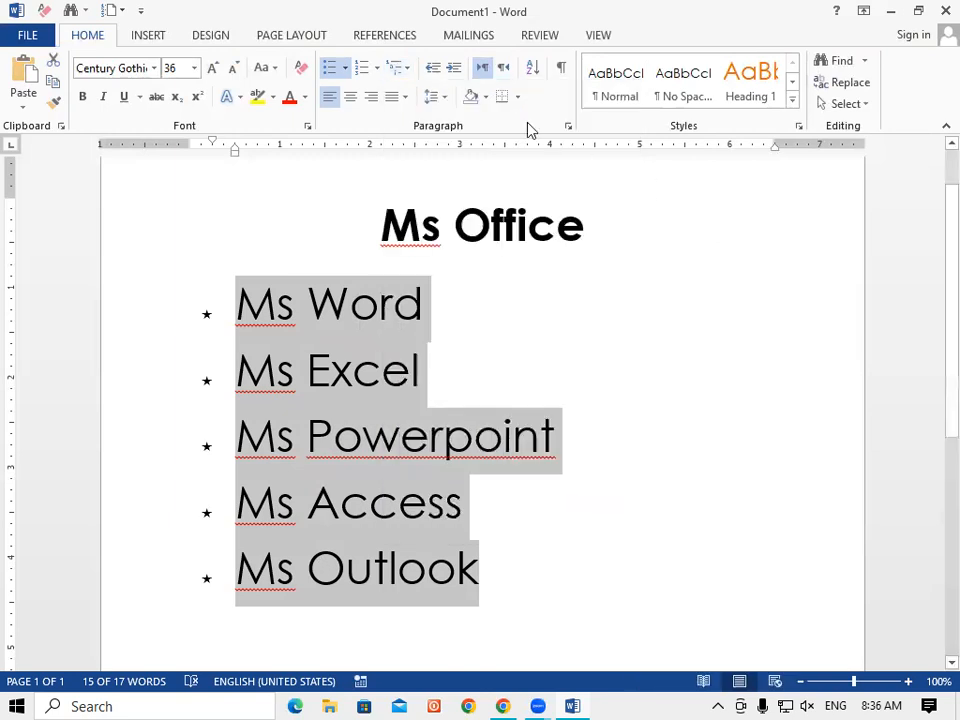
Increase the starred list's indent repeatedly until Ms Powerpoint wraps across lines.
click(434, 70)
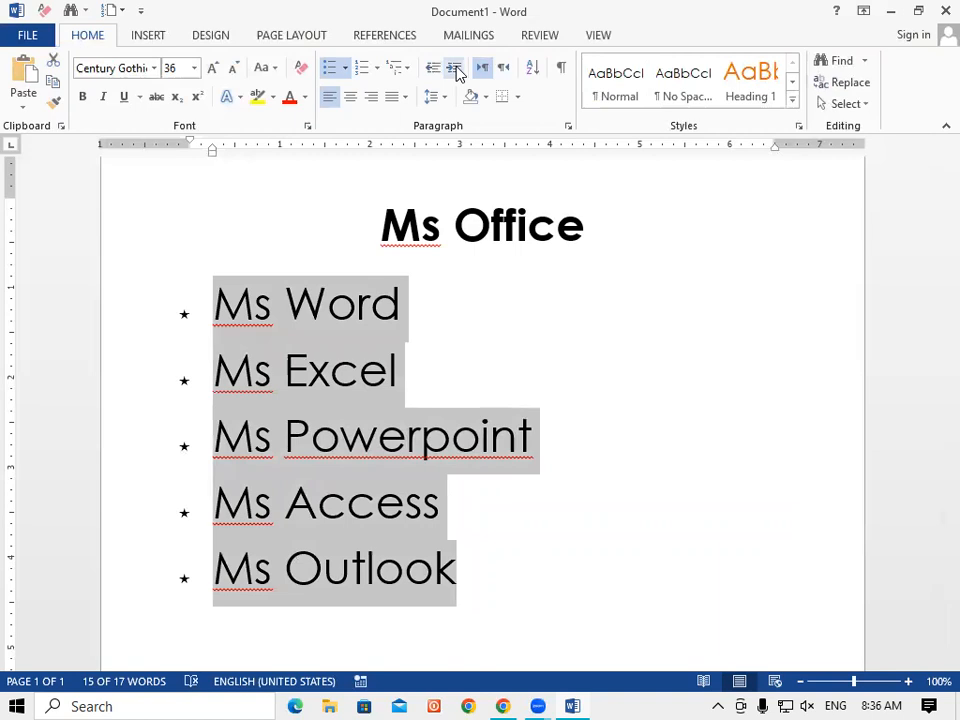
click(455, 70)
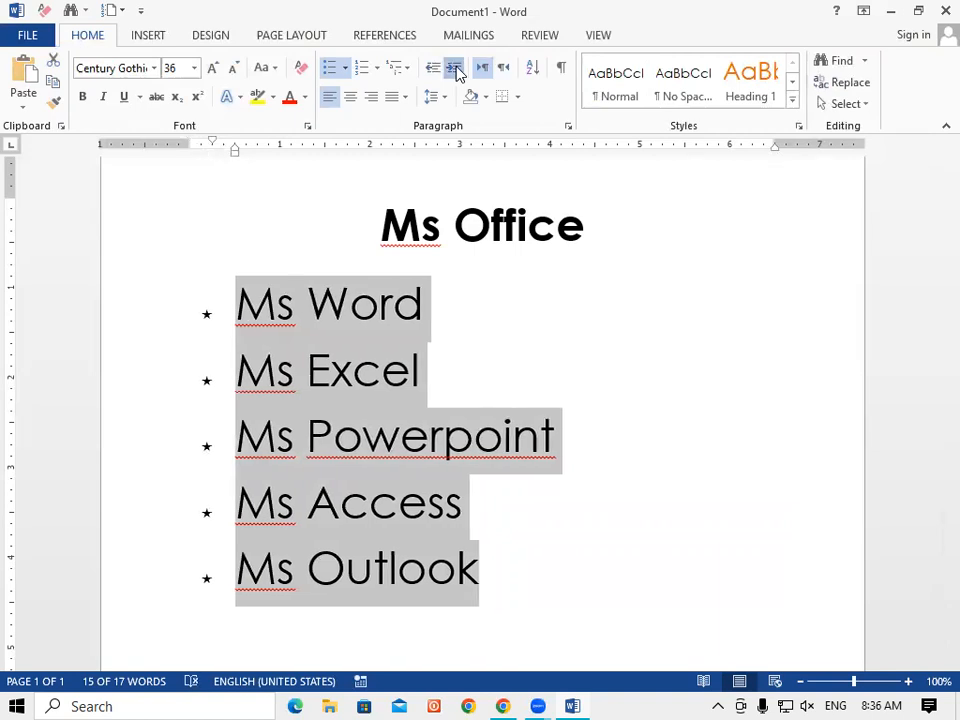
click(455, 70)
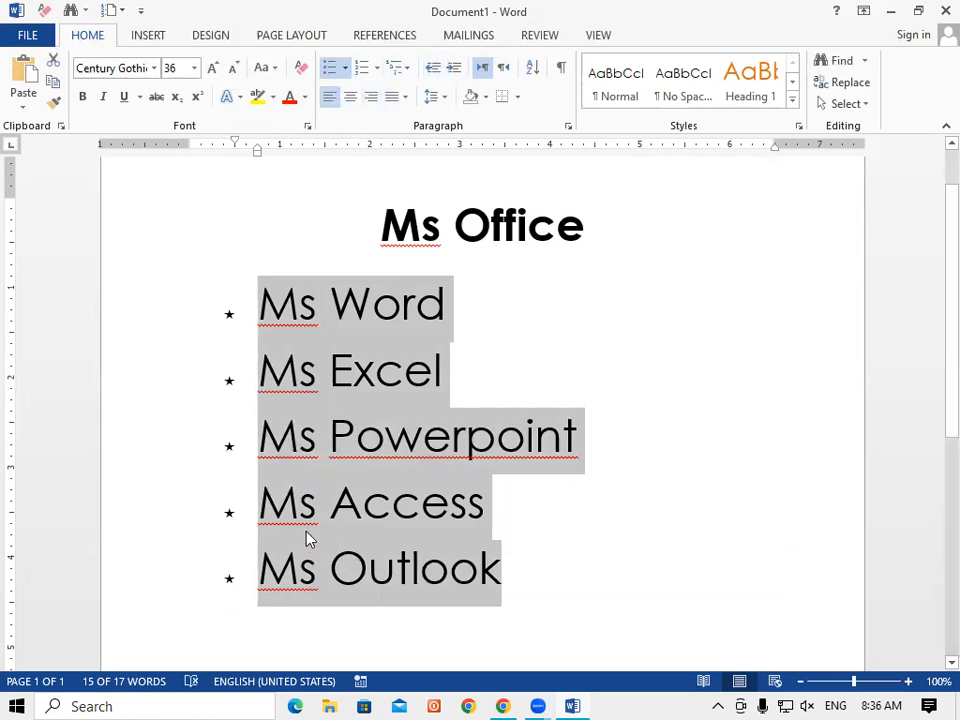
click(452, 78)
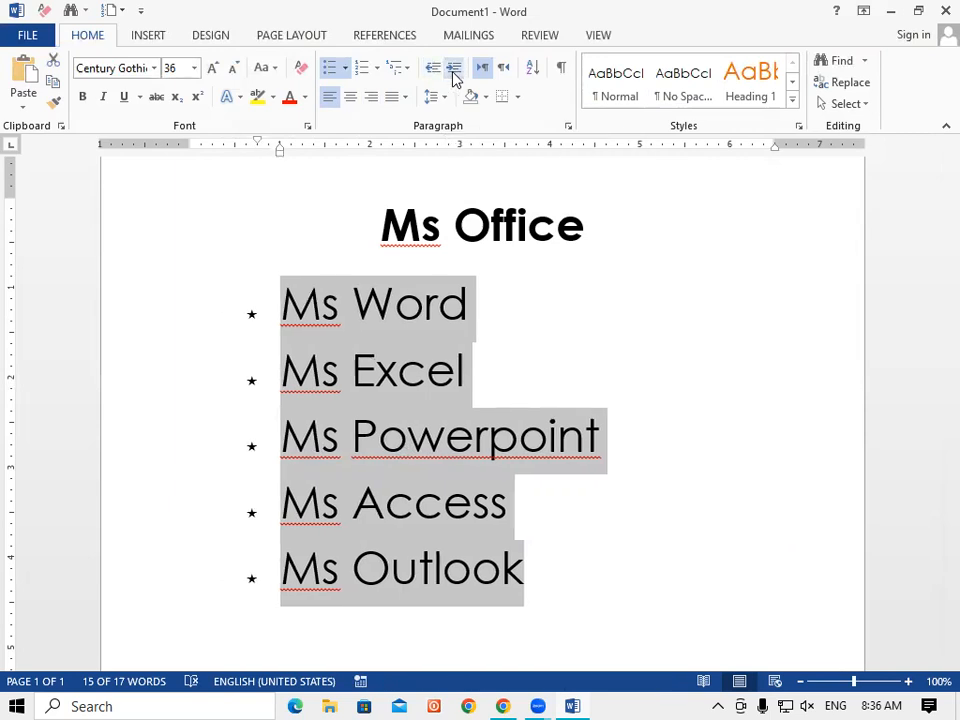
click(452, 78)
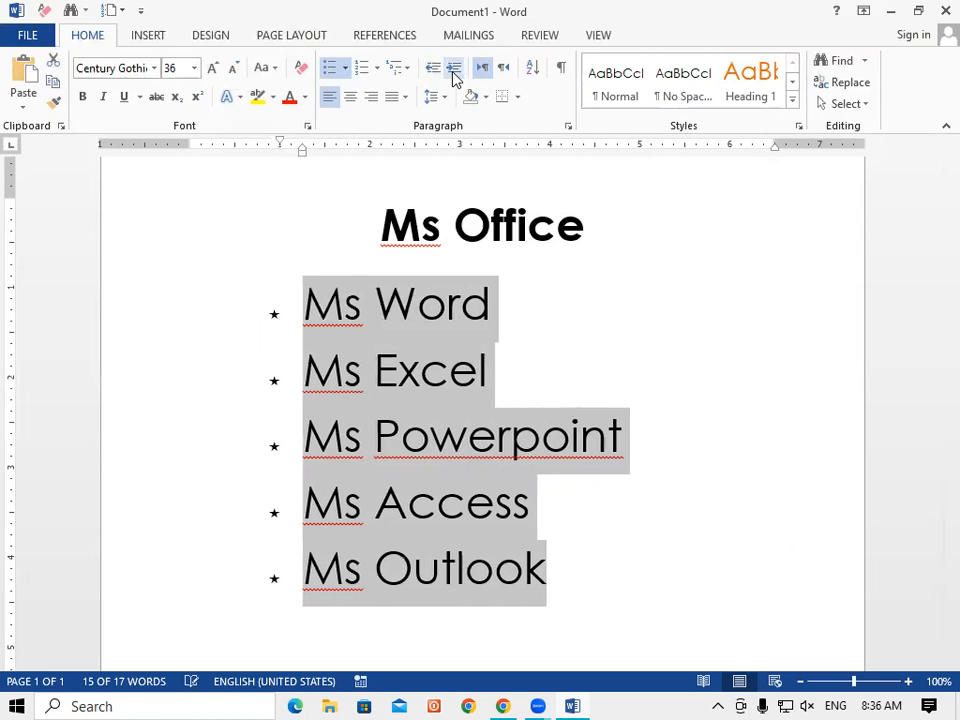
click(452, 78)
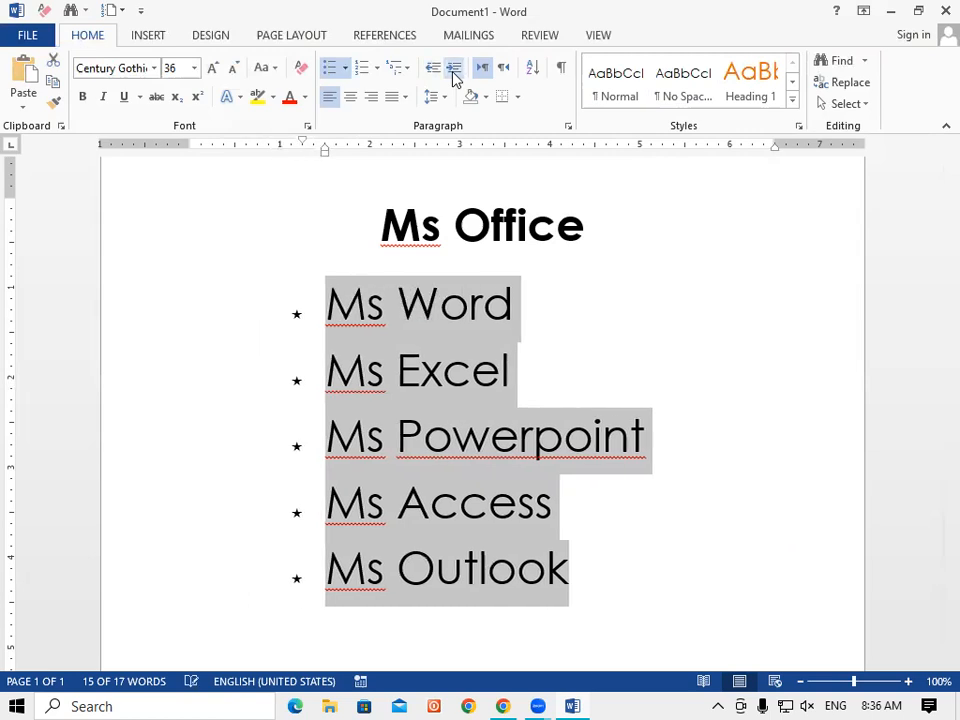
click(452, 78)
click(452, 78)
click(452, 78)
click(452, 78)
click(452, 78)
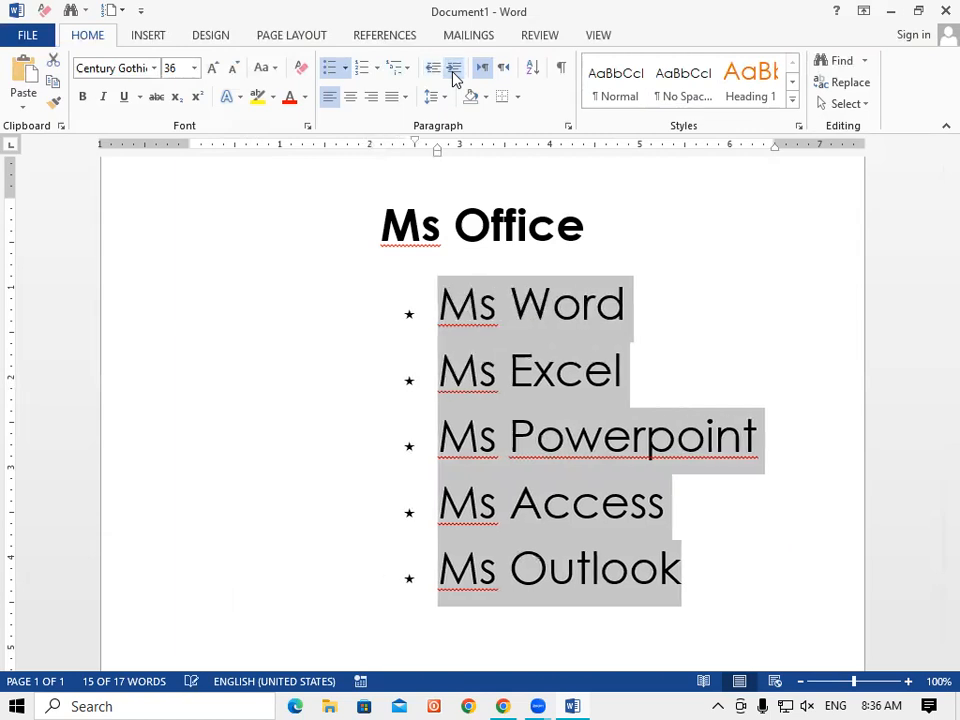
click(452, 78)
click(452, 78)
click(452, 78)
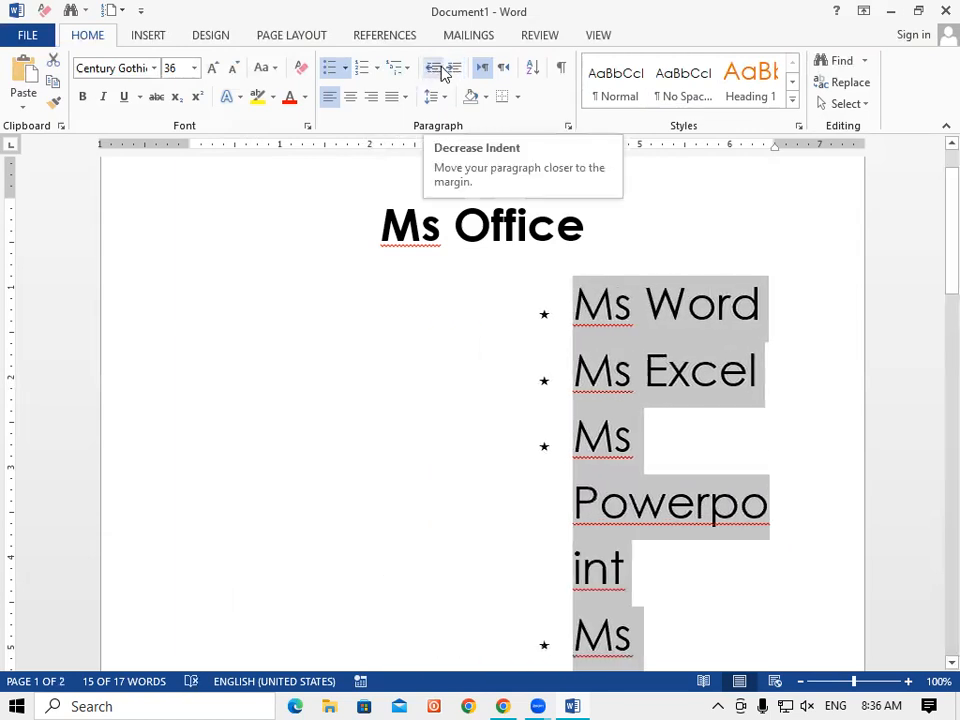
click(455, 72)
click(455, 72)
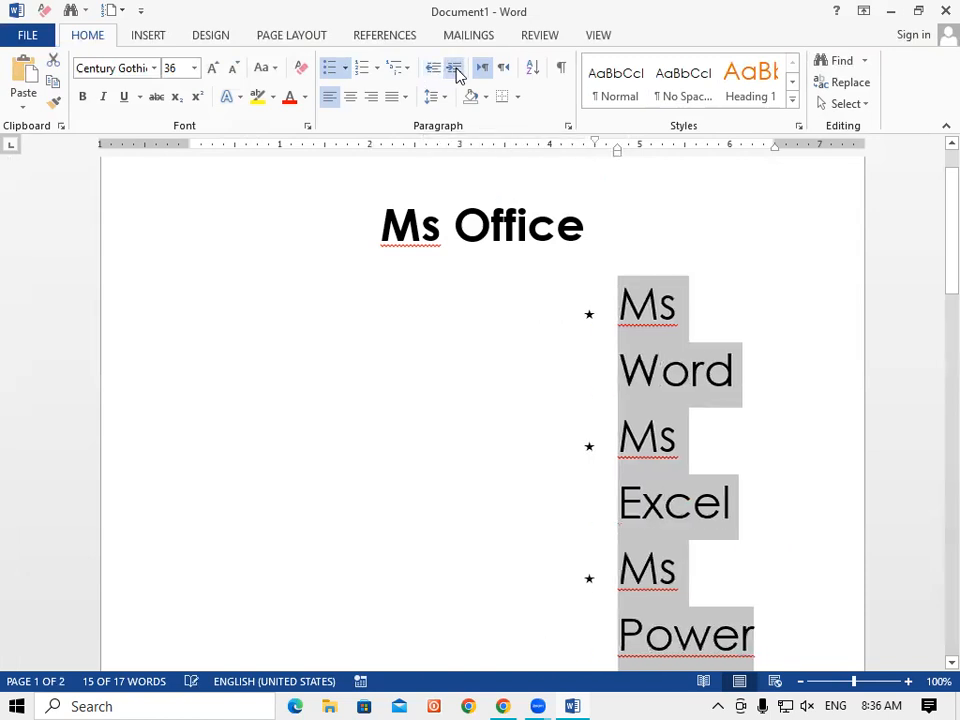
click(455, 72)
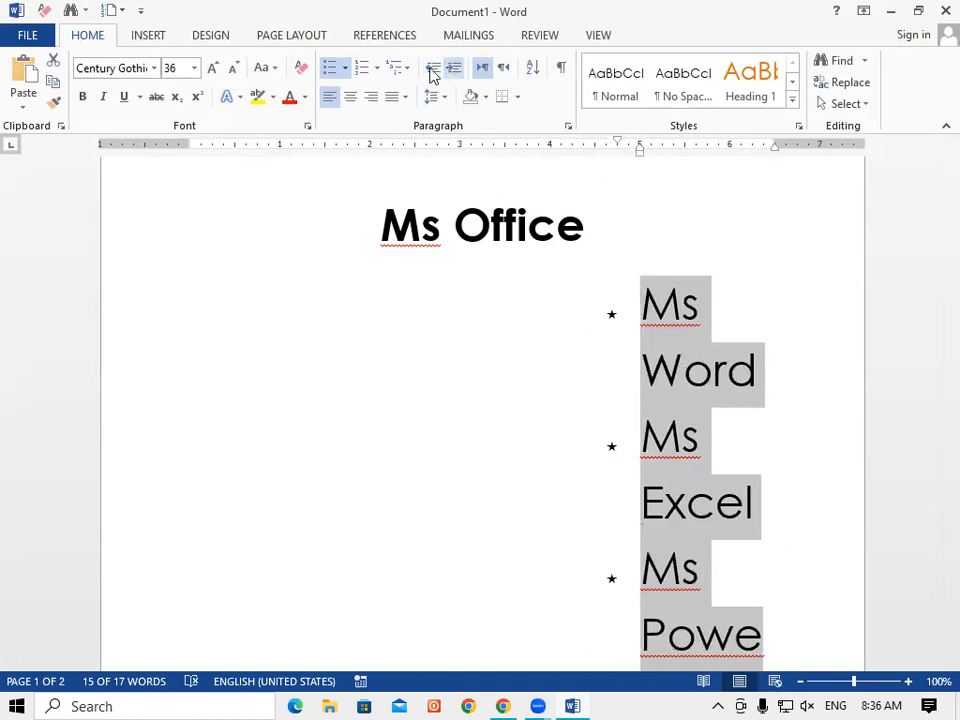
Decrease the list's indent several levels back toward the left margin.
click(432, 72)
click(432, 72)
click(432, 72)
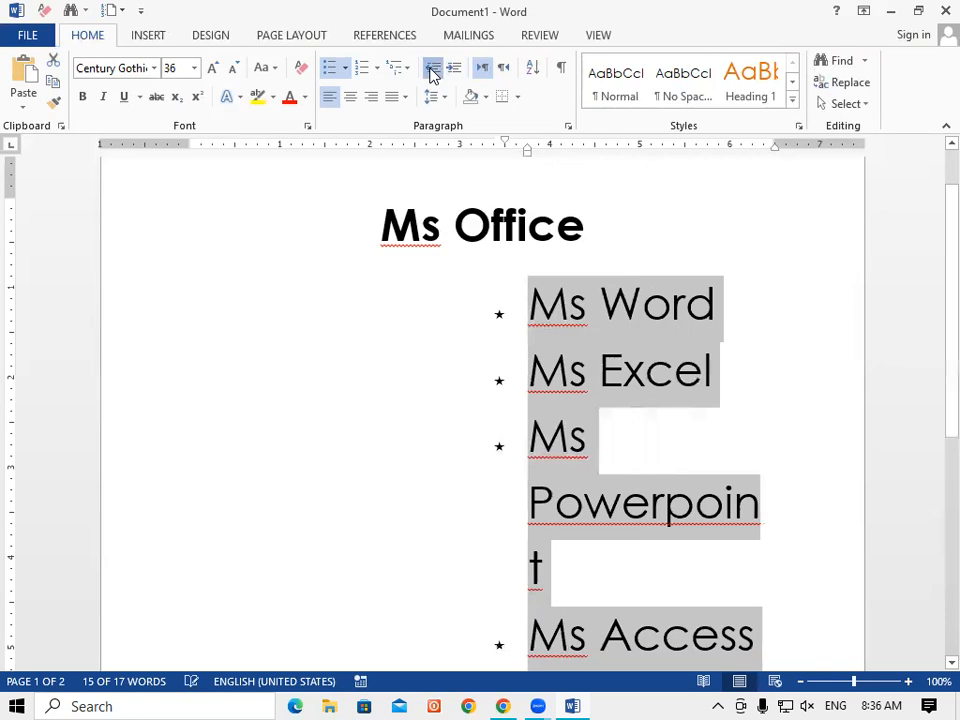
click(432, 72)
click(432, 72)
click(432, 72)
click(432, 72)
click(432, 72)
click(432, 72)
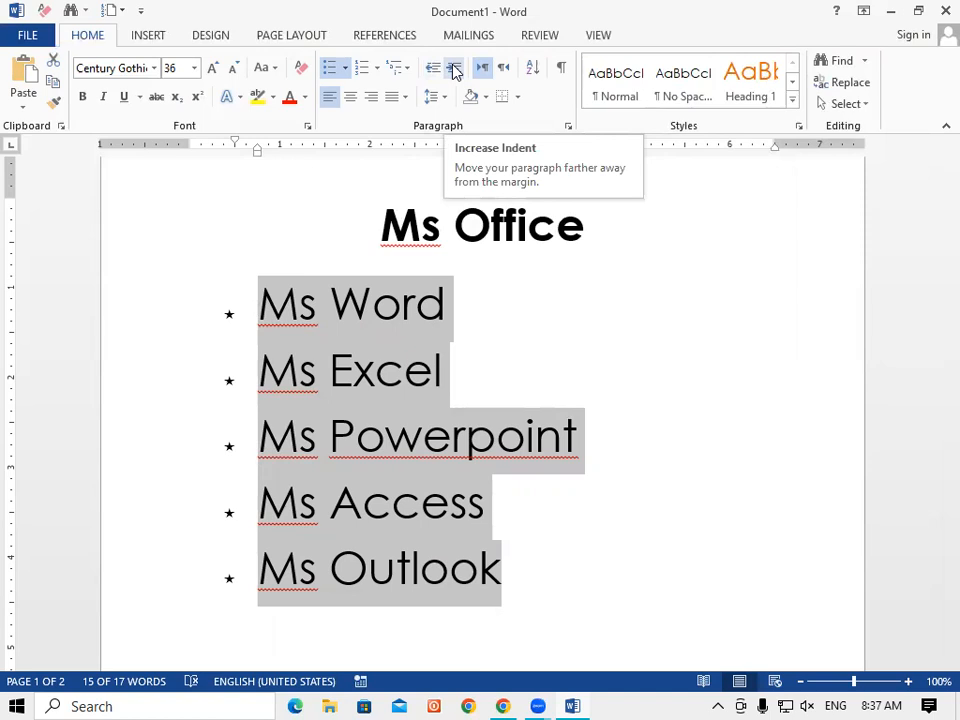
click(505, 68)
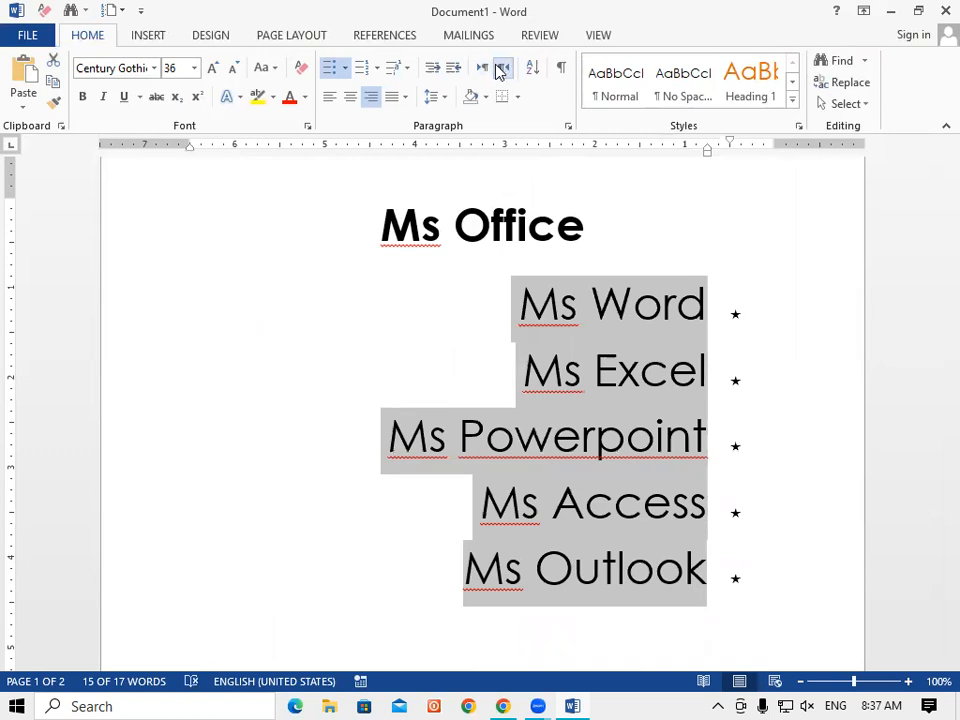
click(482, 68)
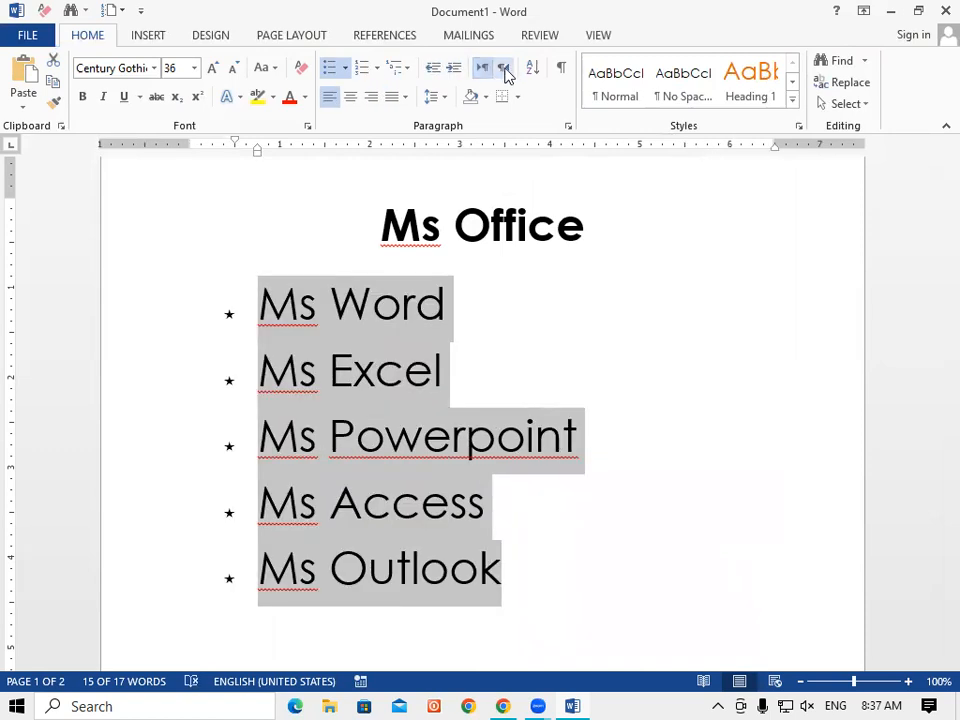
click(506, 70)
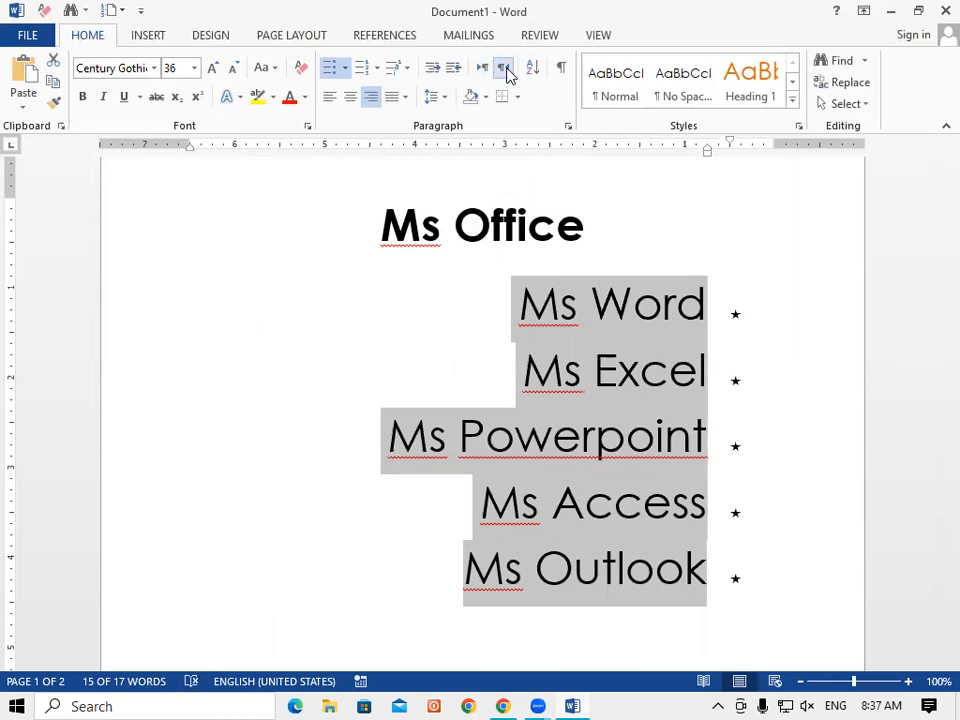
click(485, 72)
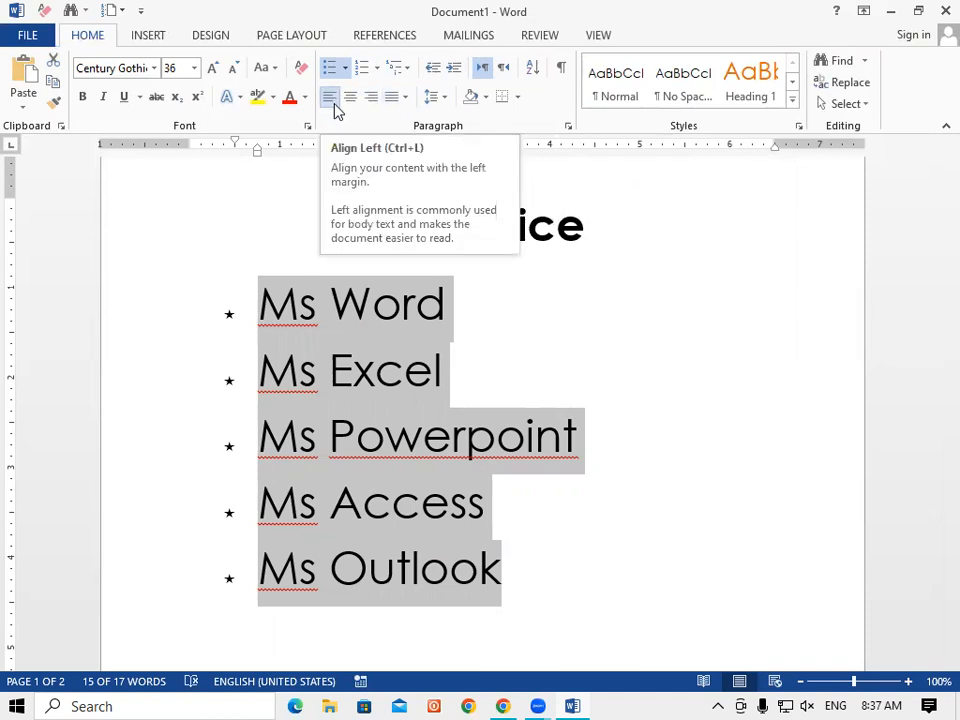
click(519, 379)
click(245, 305)
shift+click(471, 306)
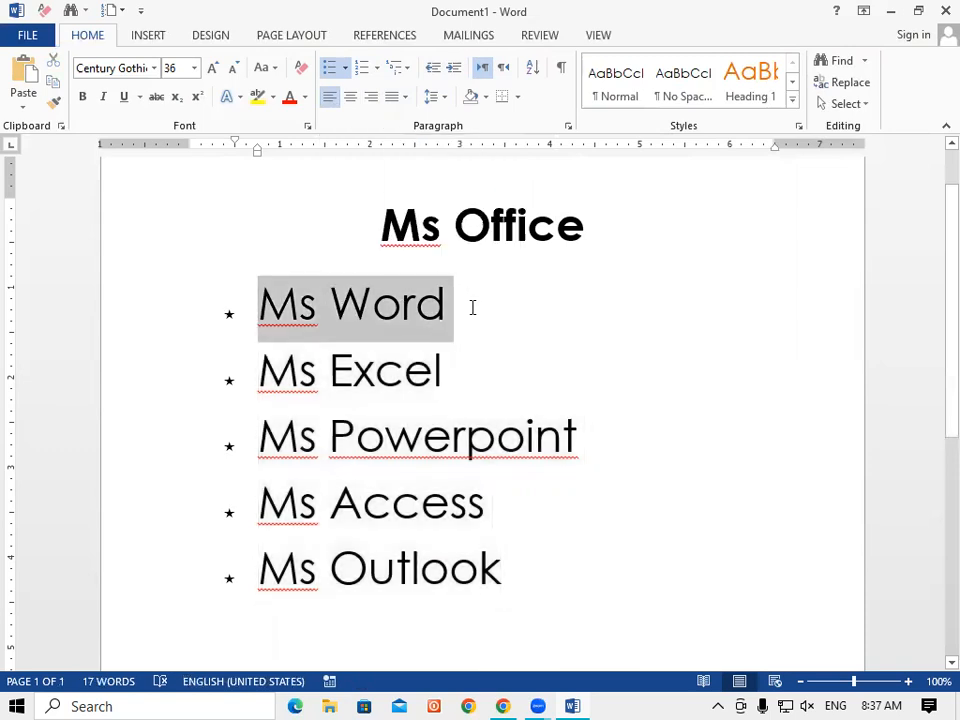
click(352, 97)
drag(491, 384, 199, 405)
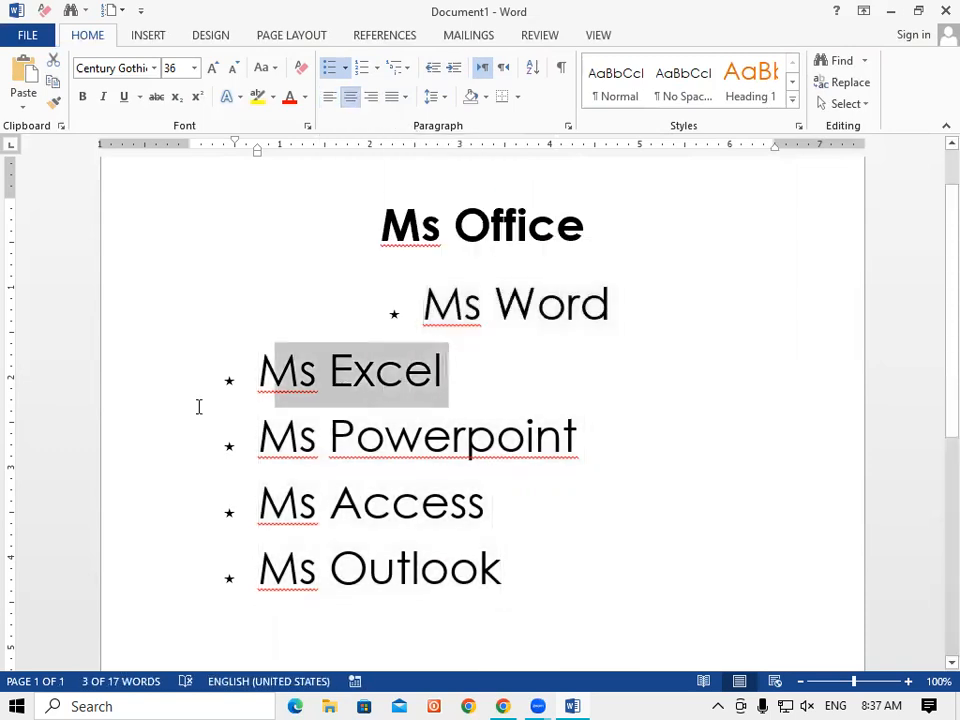
click(371, 97)
drag(272, 478, 519, 527)
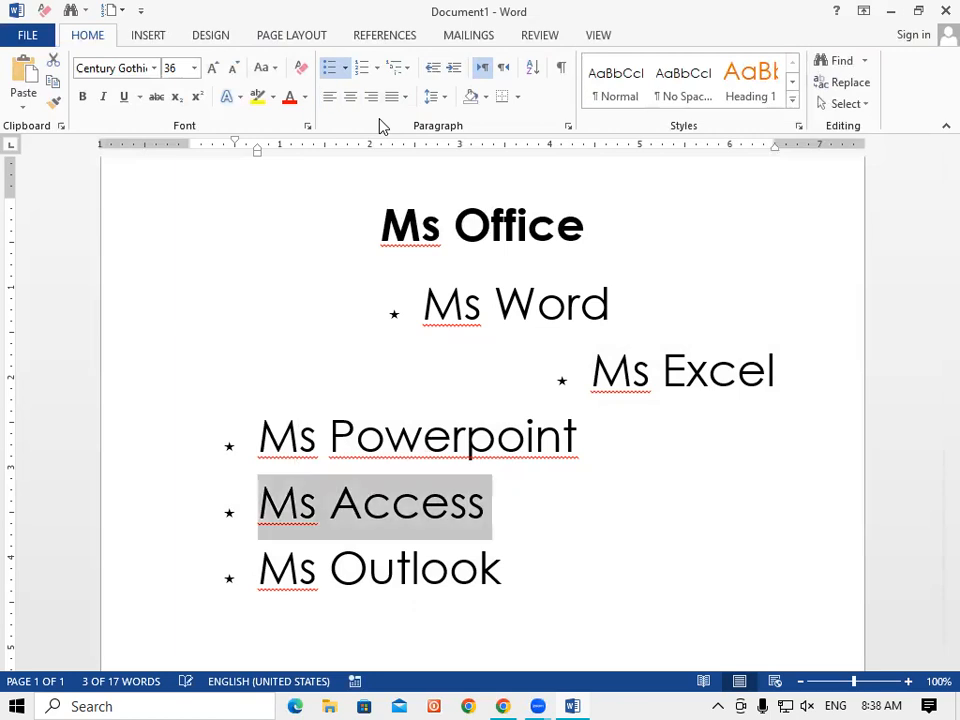
key(ctrl+z)
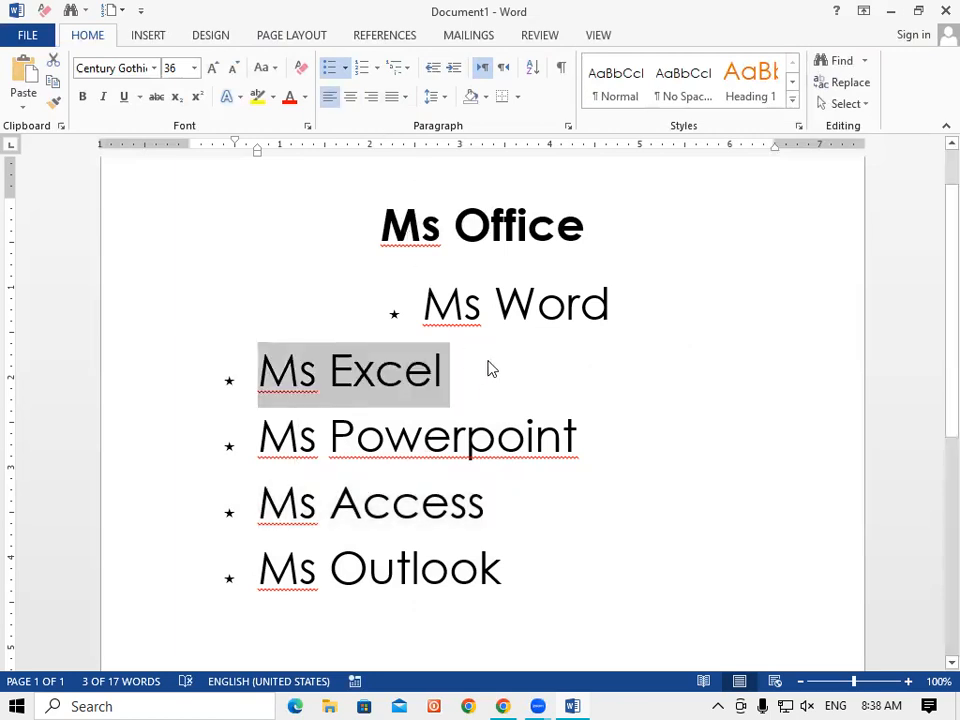
key(ctrl+z)
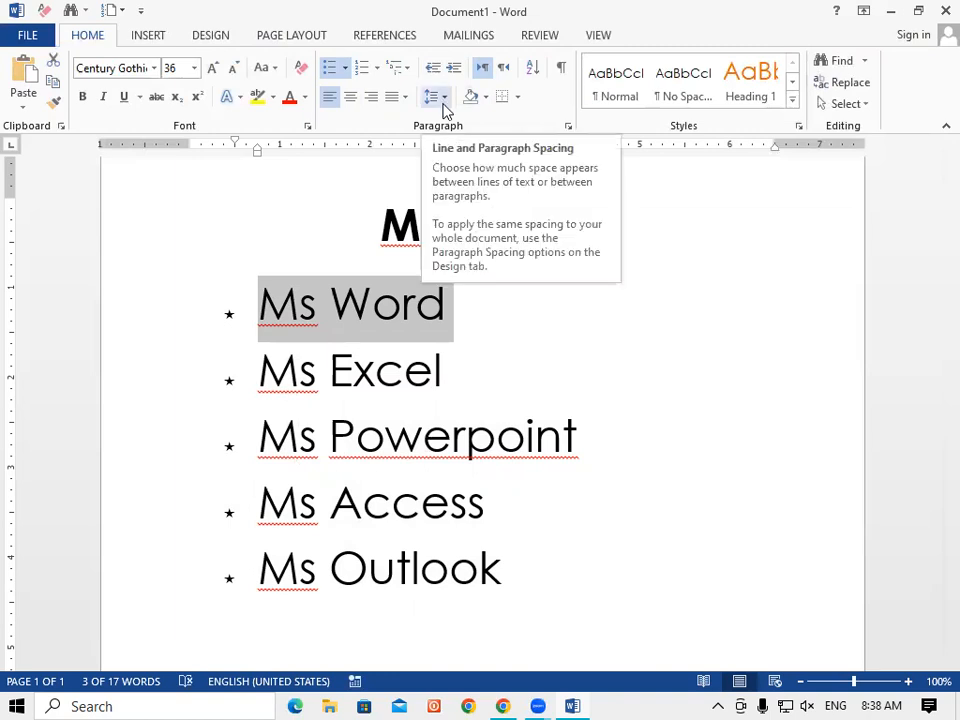
click(514, 328)
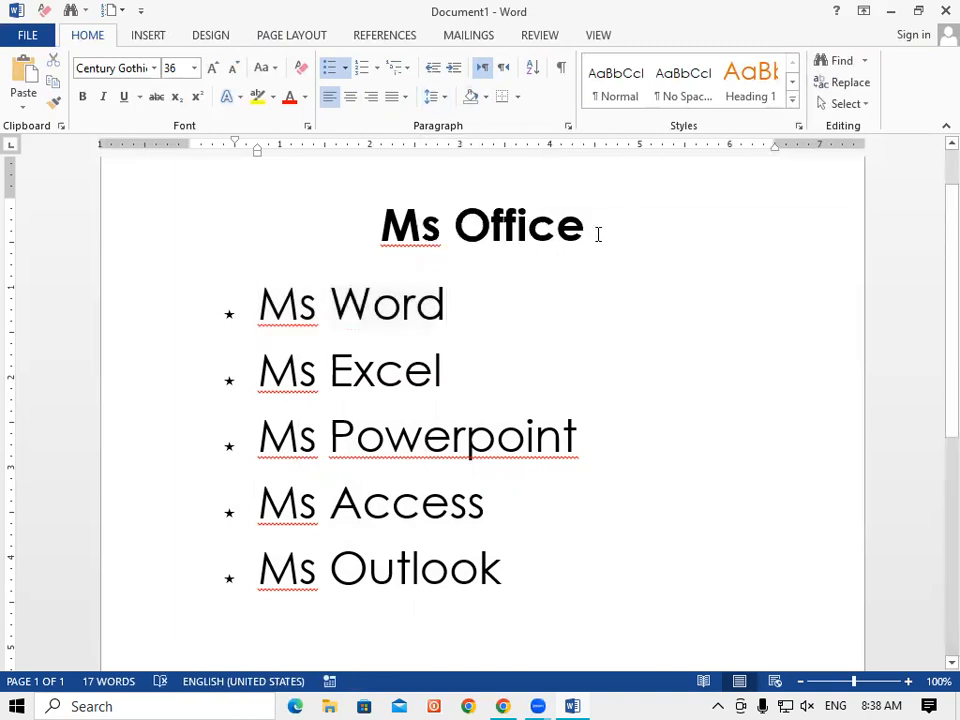
click(598, 234)
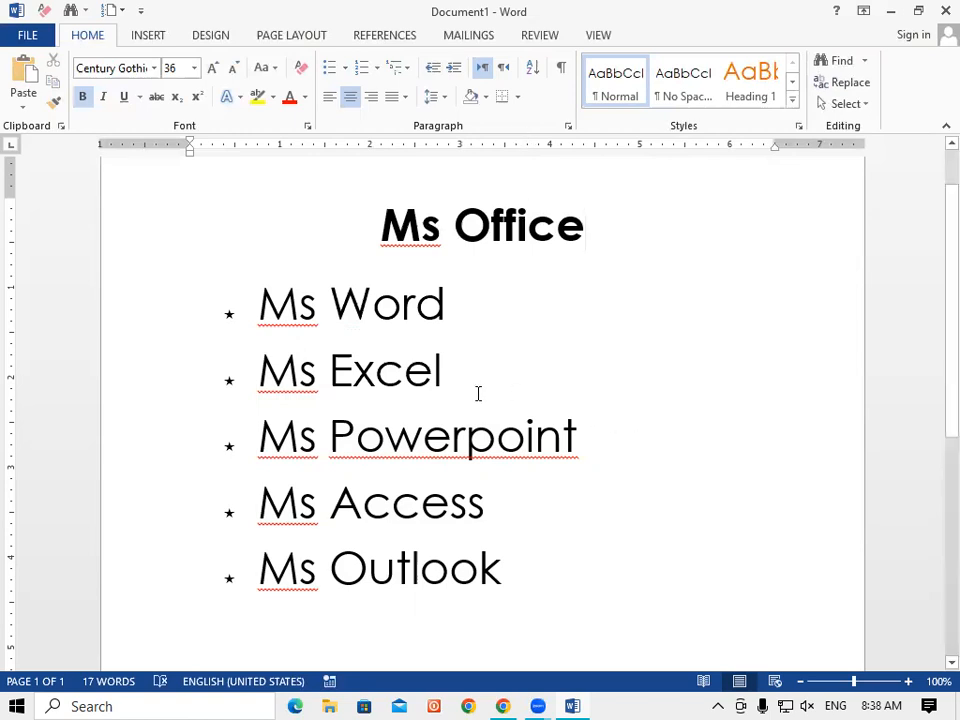
Strip the star bullets from Ms Word through Ms Outlook by setting Bullets to None.
scroll(478, 393, up, 1)
scroll(395, 437, down, 5)
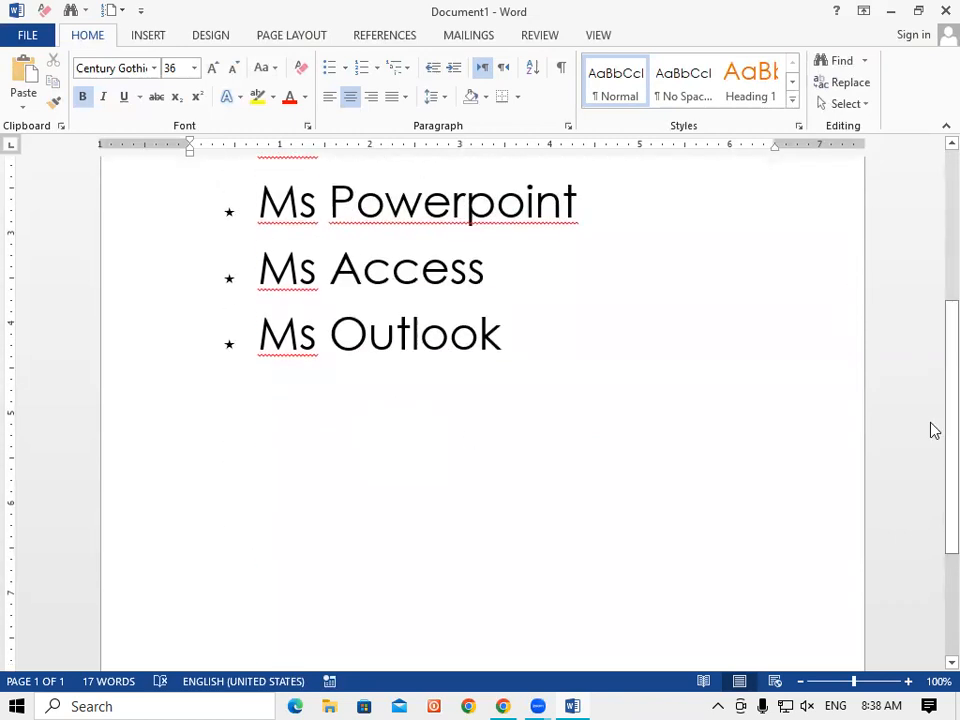
scroll(932, 410, up, 2)
scroll(932, 377, up, 1)
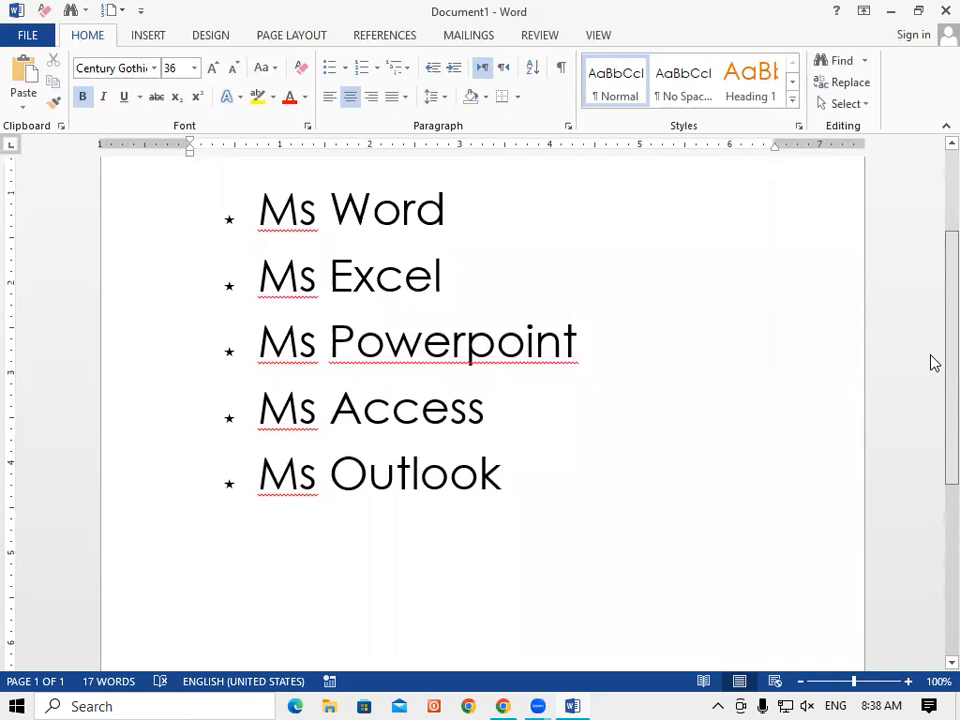
click(260, 208)
drag(300, 270, 488, 480)
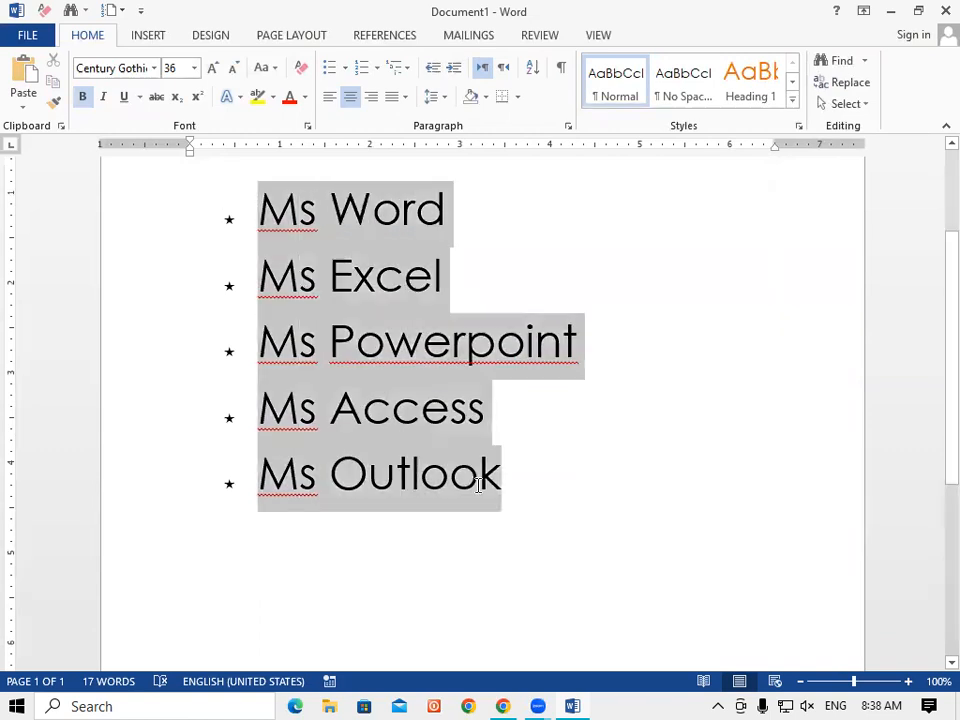
click(345, 67)
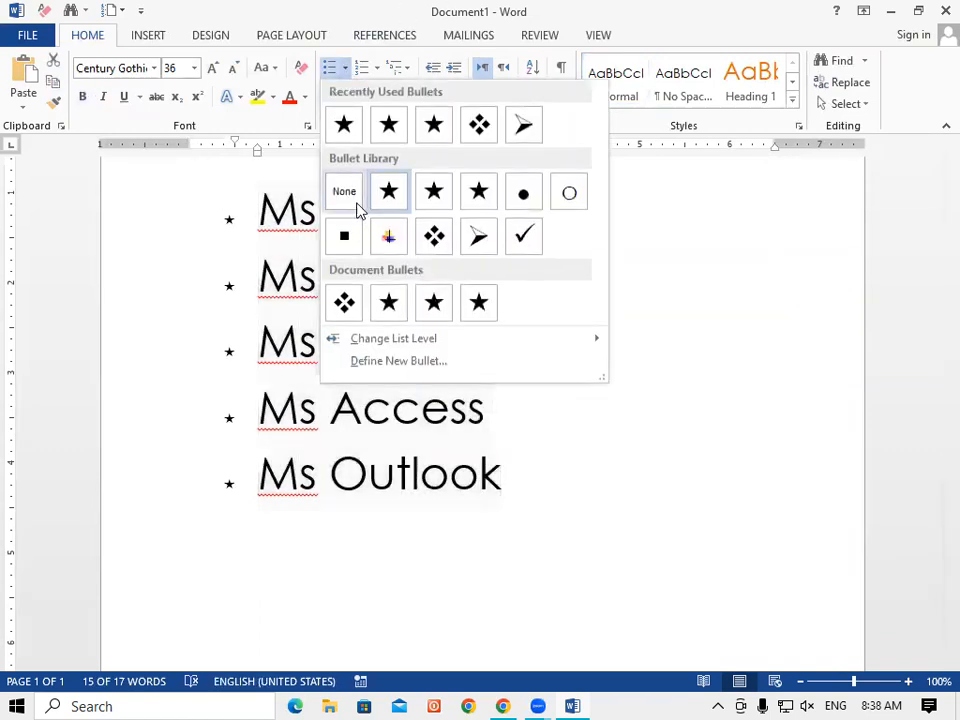
click(368, 205)
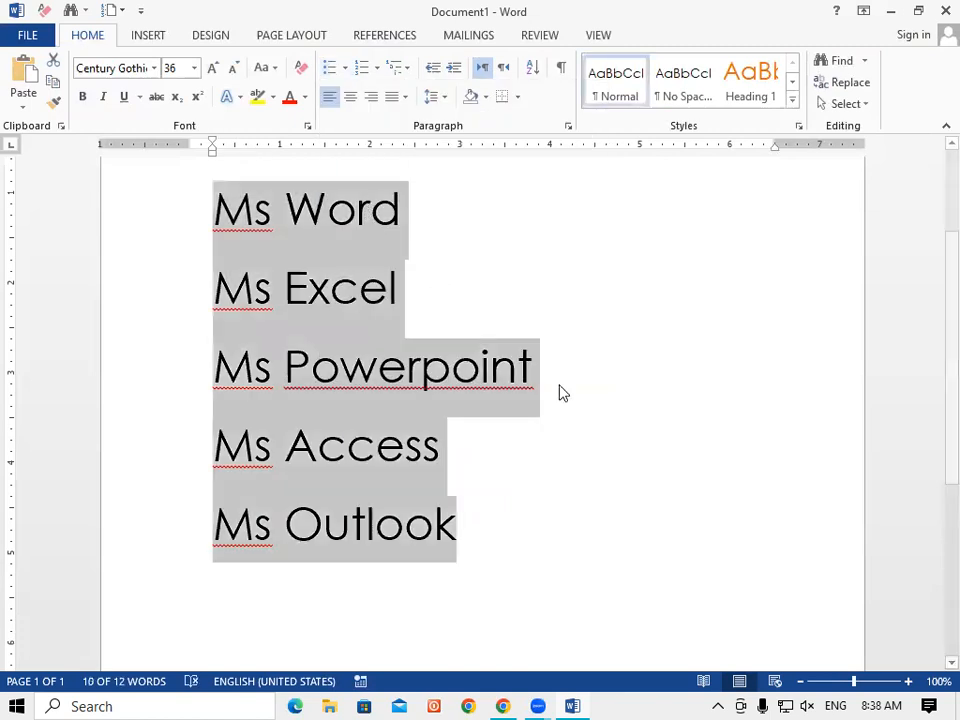
click(713, 356)
Correct Powerpoint to PowerPoint and change Ms to MS on the Excel, Word and PowerPoint lines.
right_click(370, 380)
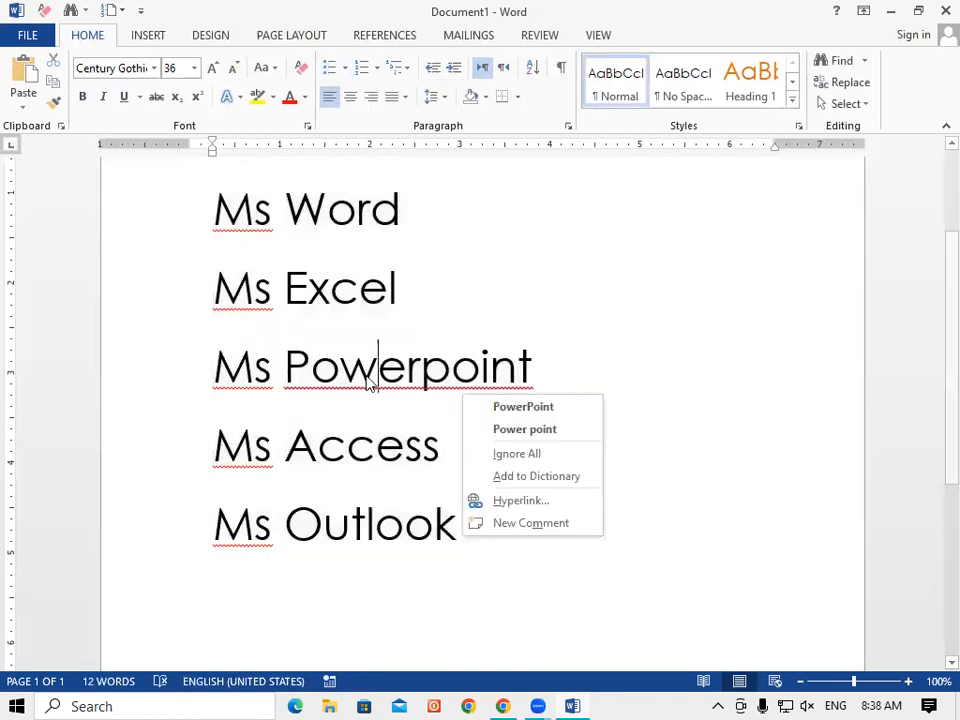
click(524, 408)
click(250, 306)
right_click(272, 314)
click(312, 328)
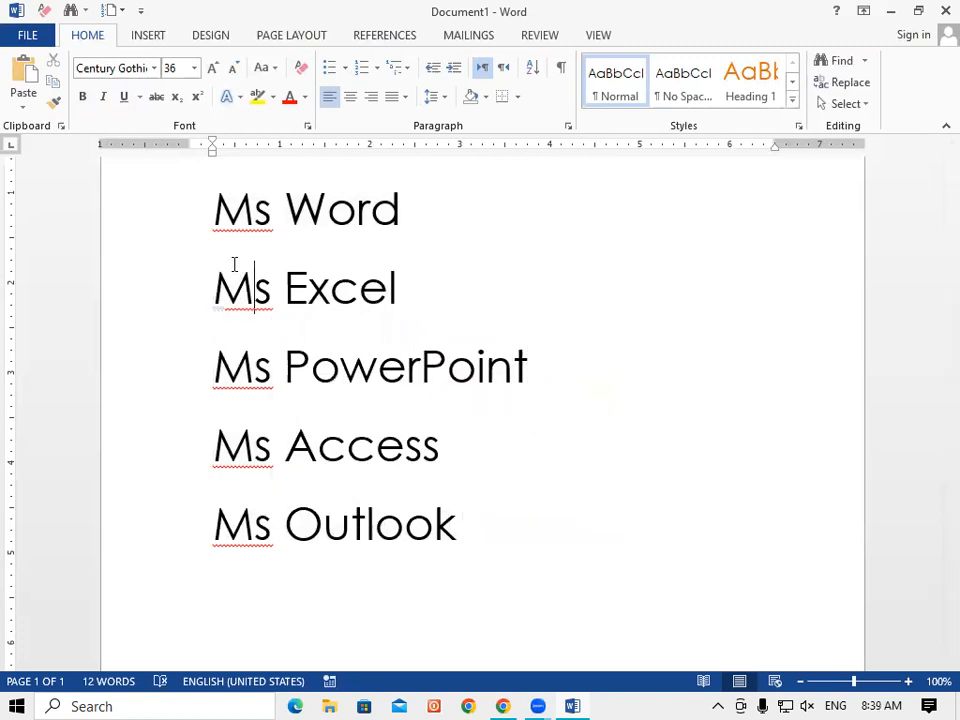
right_click(236, 225)
click(315, 250)
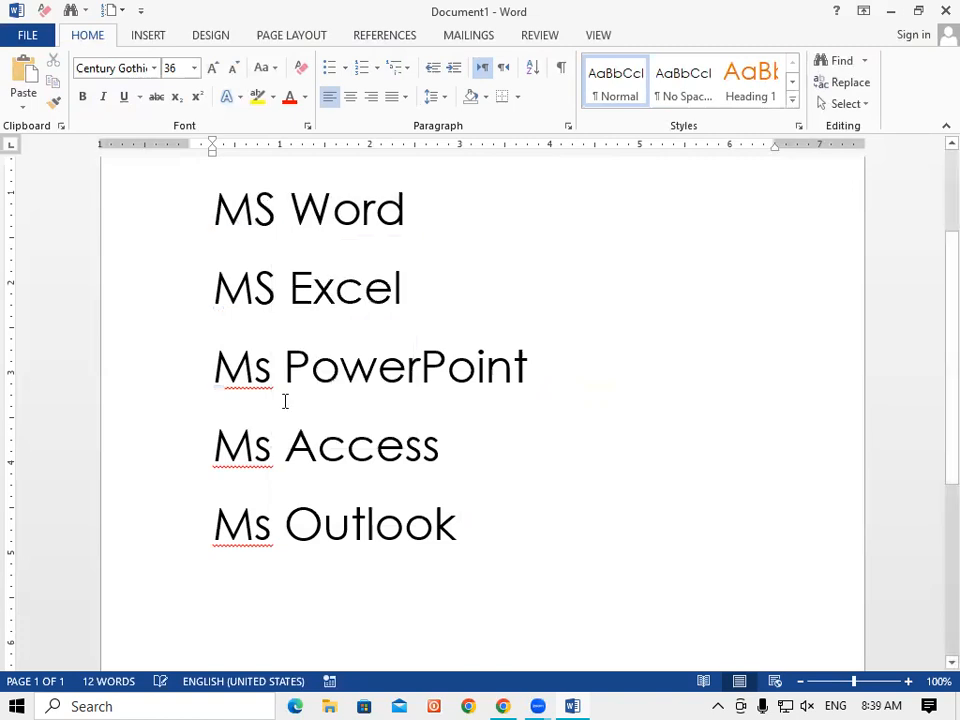
right_click(274, 390)
click(320, 406)
Change Ms to MS on the Outlook and Access lines, then select all five lines.
click(254, 528)
right_click(262, 540)
click(323, 354)
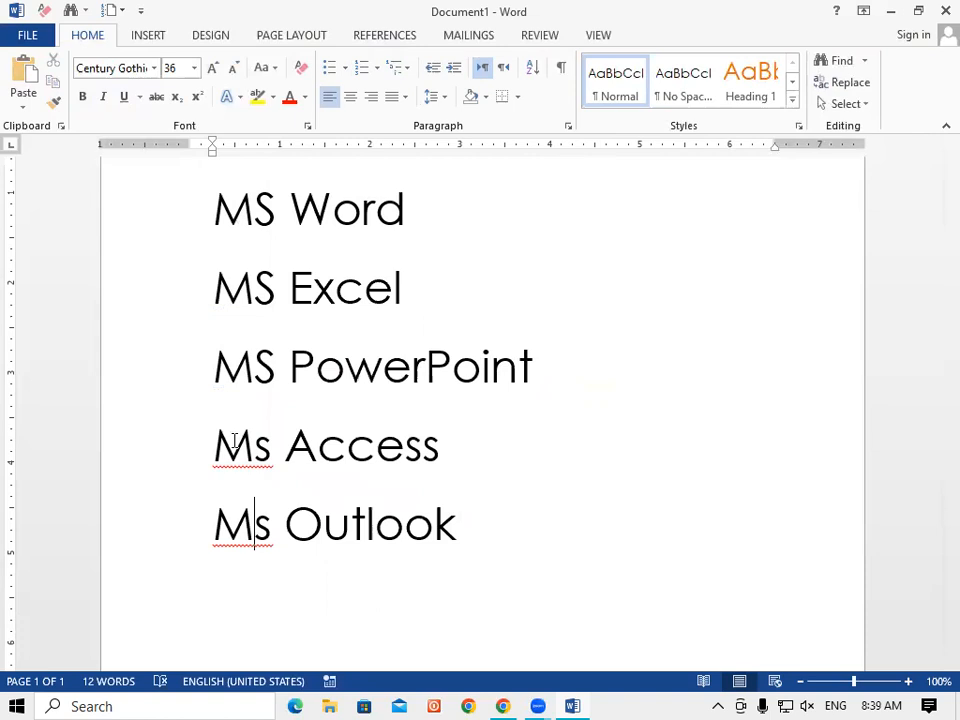
click(225, 444)
right_click(262, 460)
click(311, 486)
drag(214, 208, 486, 540)
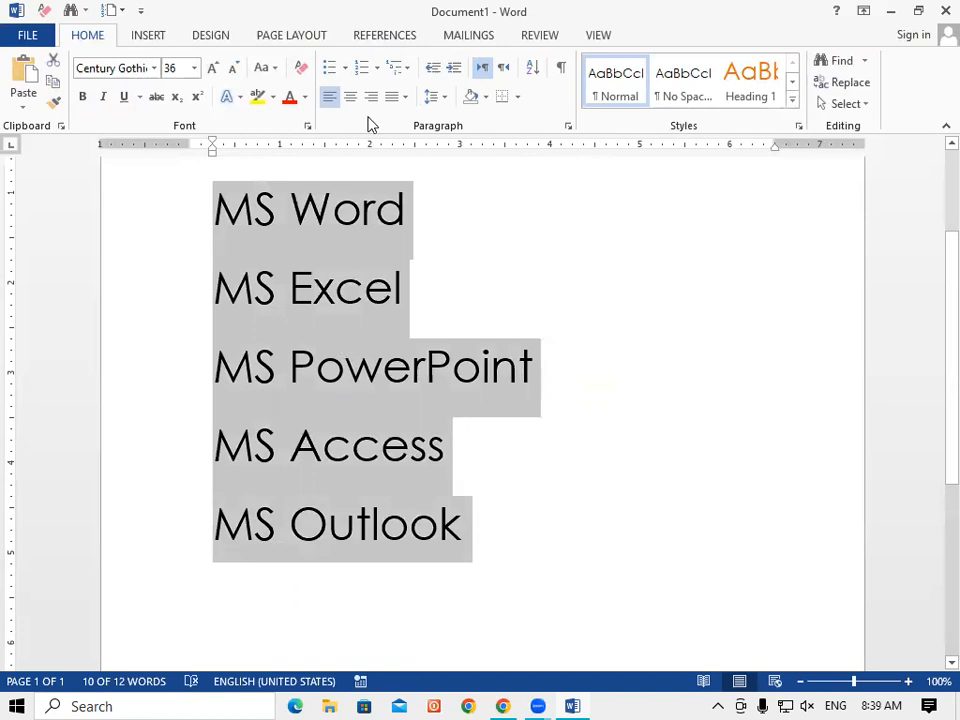
Try line spacing 2.0, 3.0, 1.5, 1.15 and 1.0 on the list, and remove space after paragraphs.
click(443, 99)
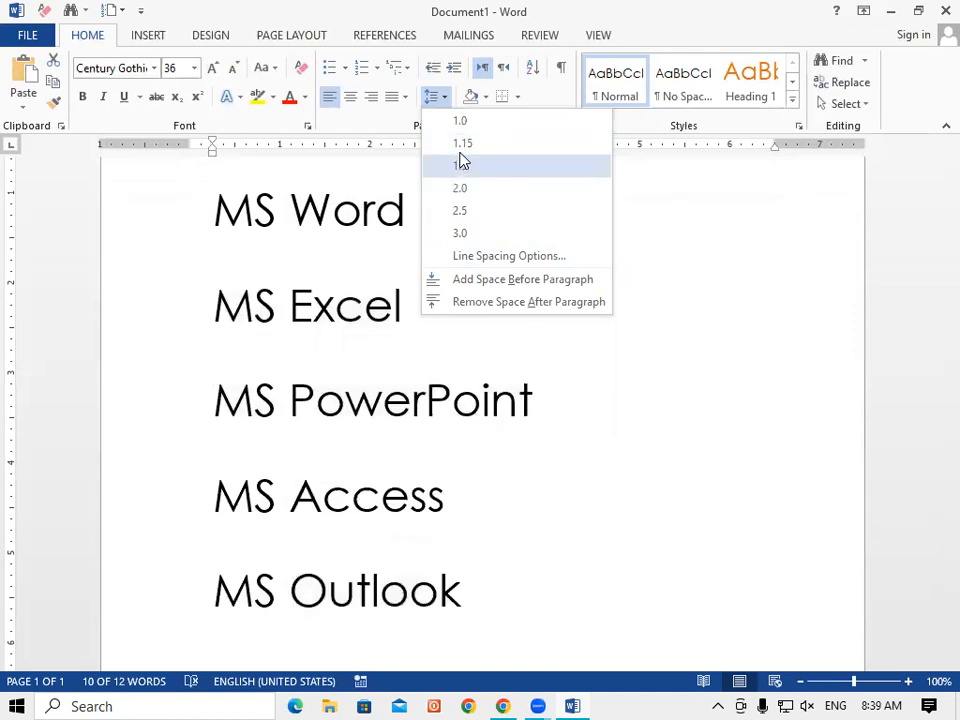
click(461, 190)
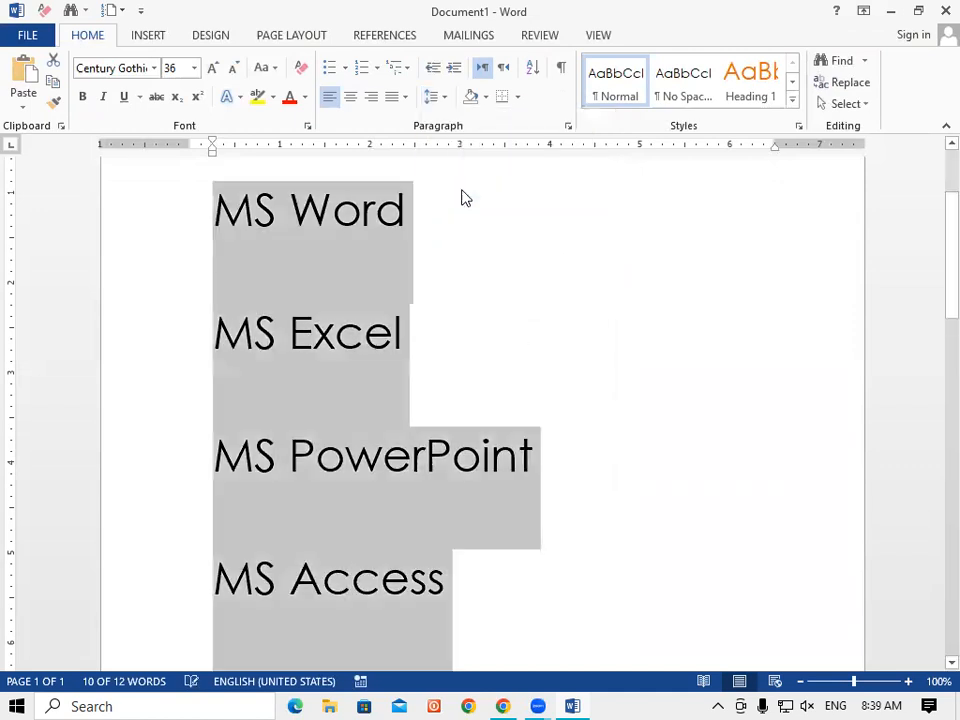
click(440, 99)
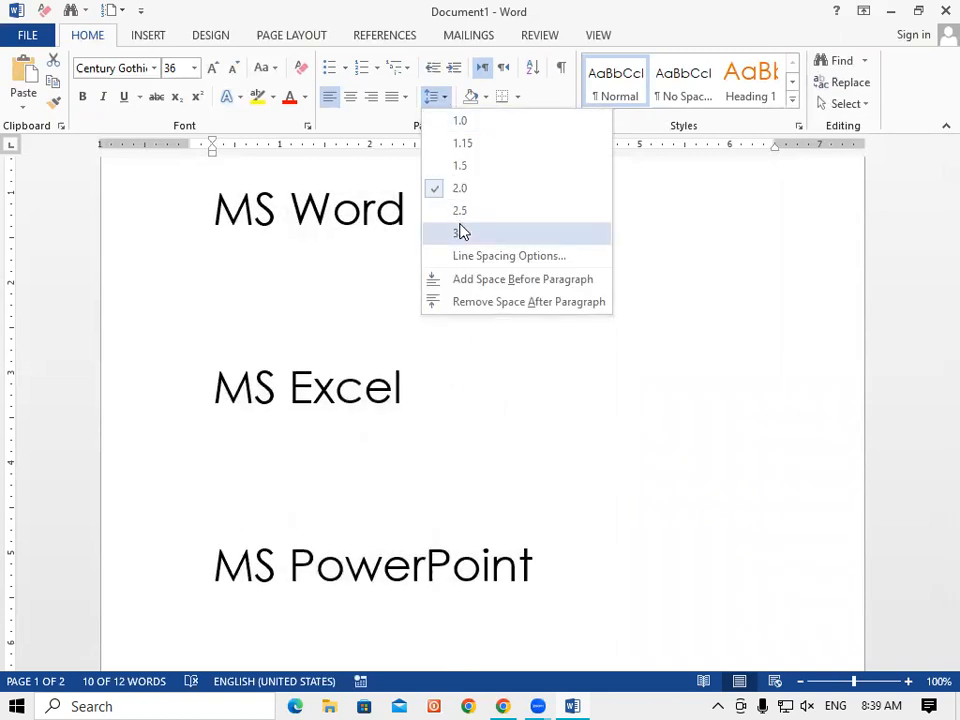
click(461, 236)
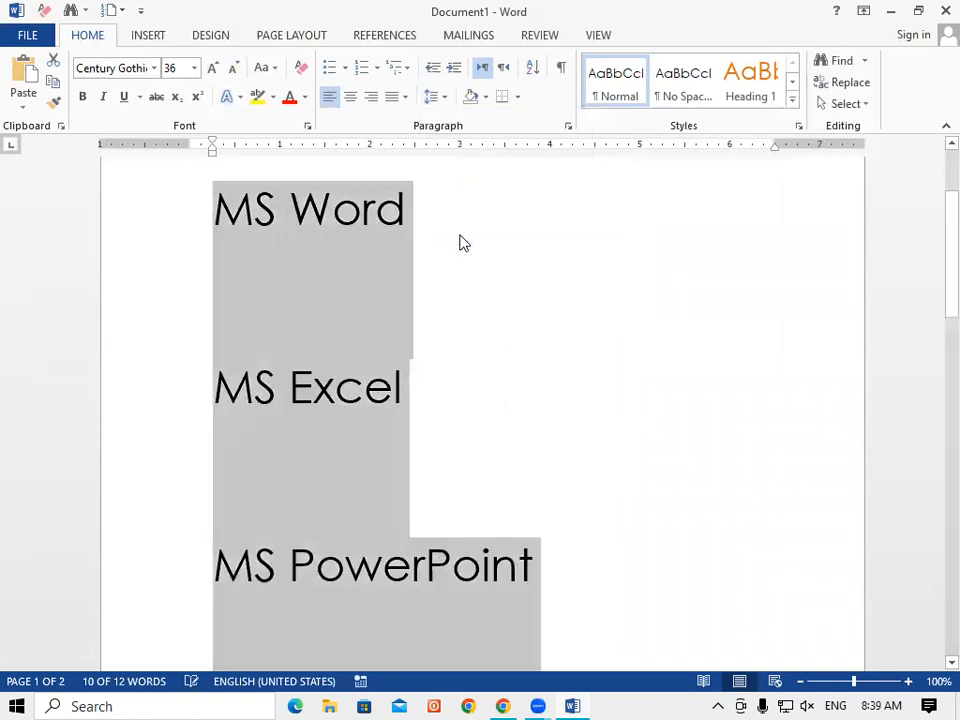
click(447, 102)
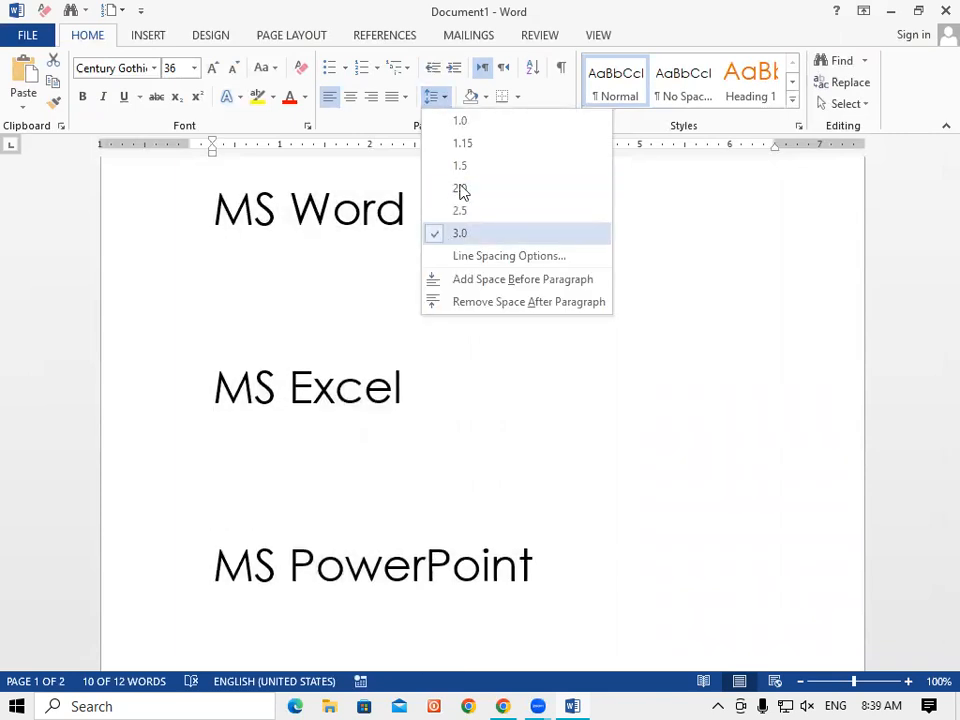
click(458, 166)
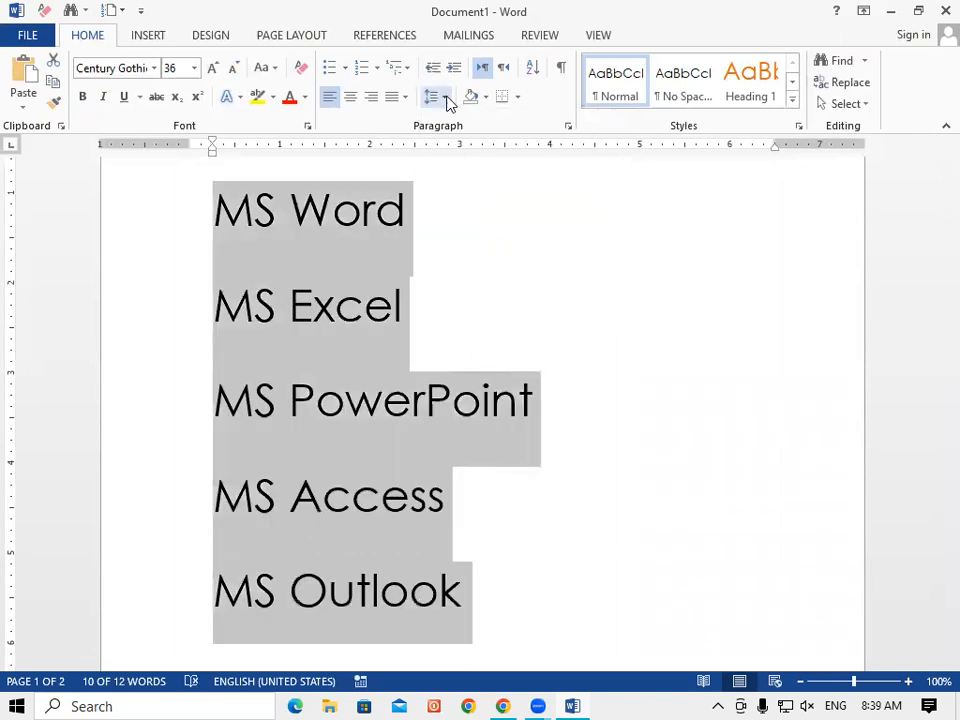
click(447, 98)
click(466, 147)
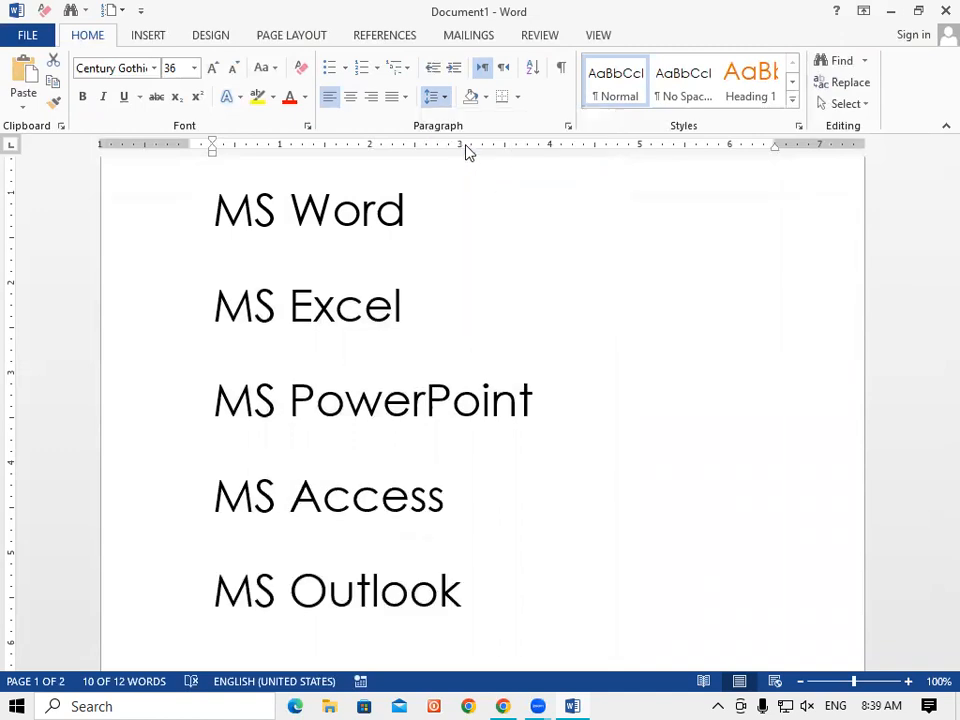
click(442, 98)
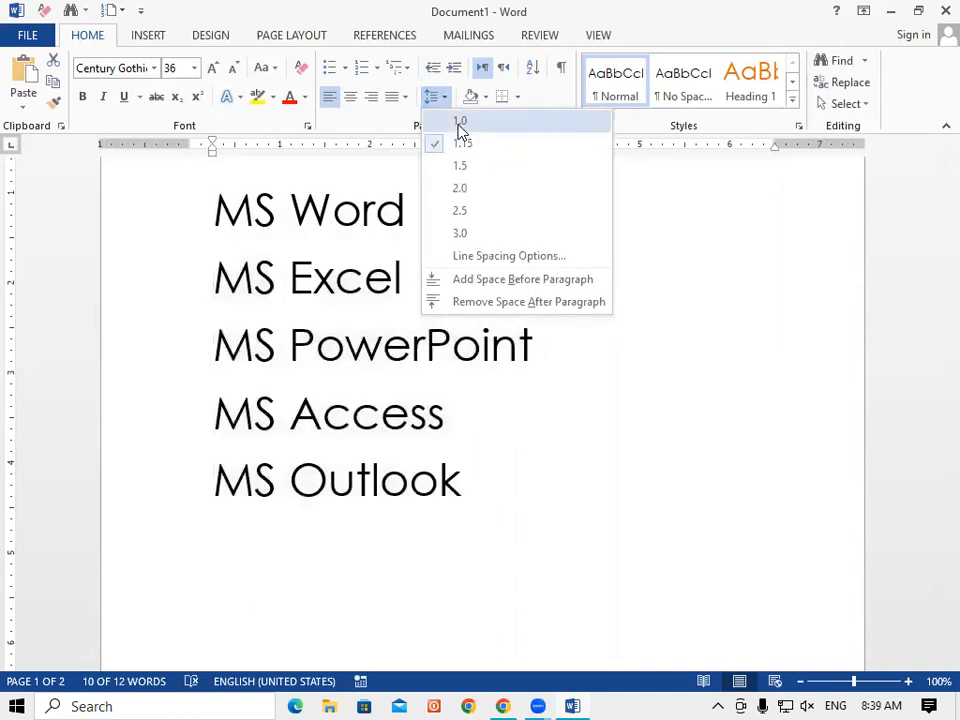
click(459, 125)
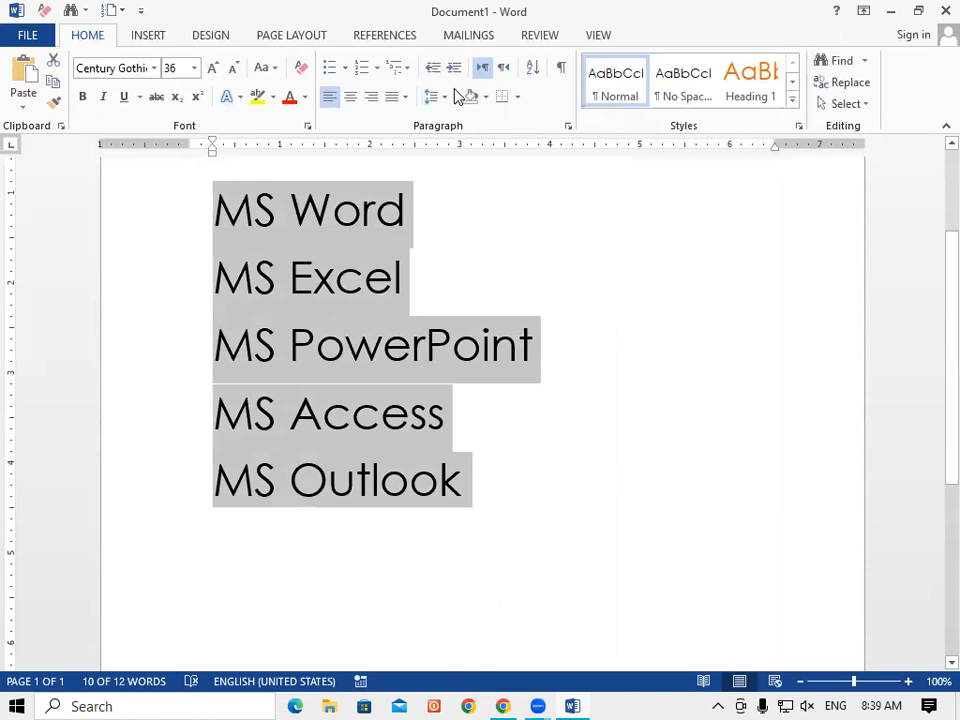
click(446, 98)
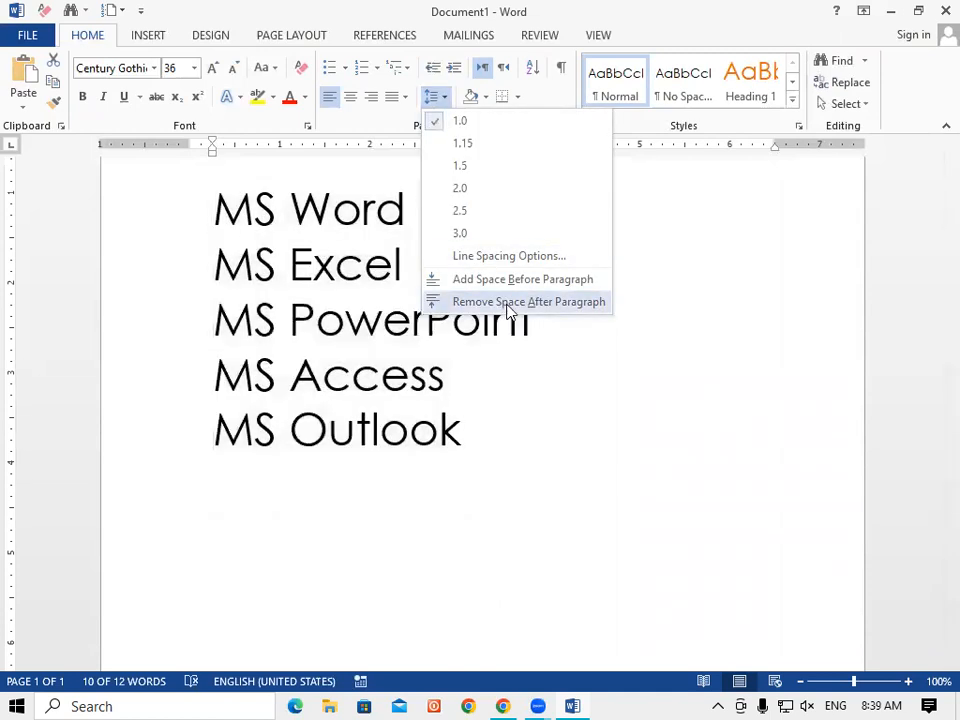
click(553, 303)
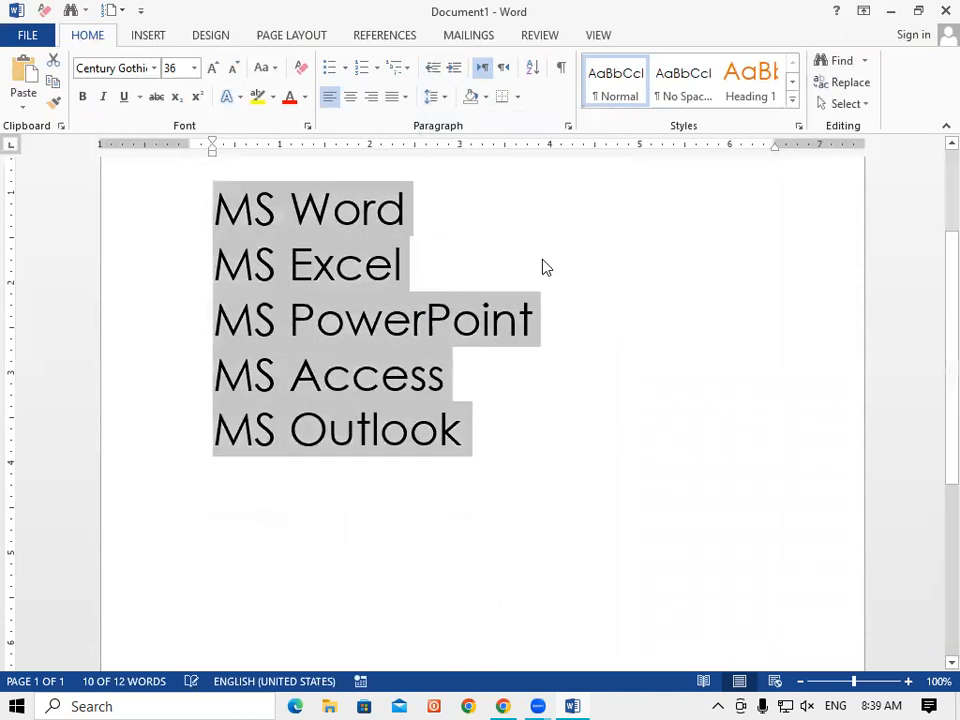
Use Ctrl+5 to widen the list's spacing, ending with double (2.0) line spacing.
click(445, 97)
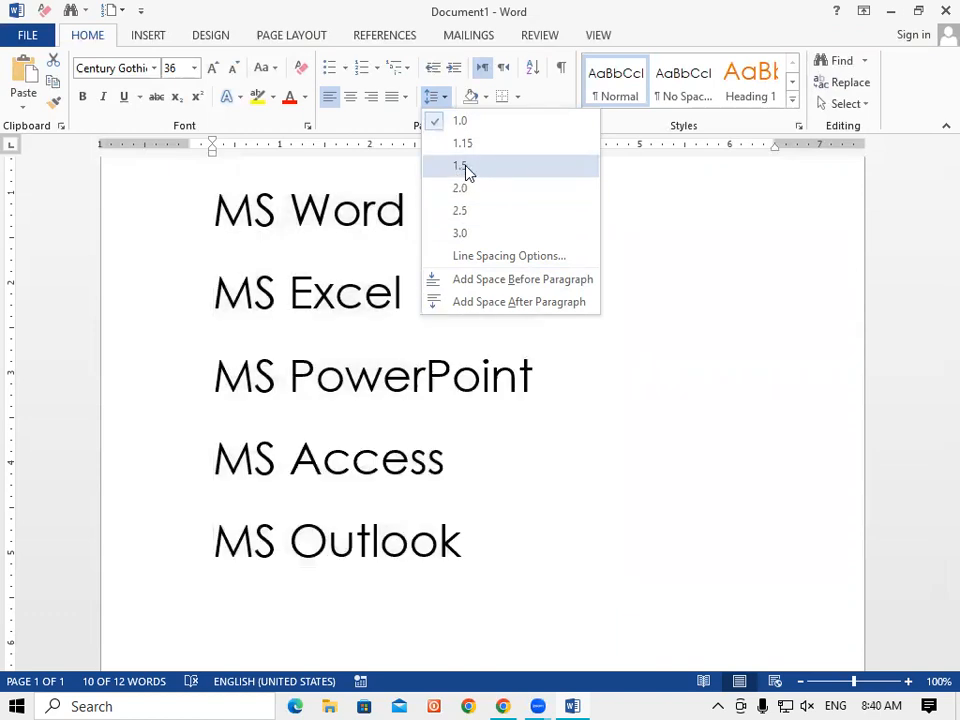
key(Escape)
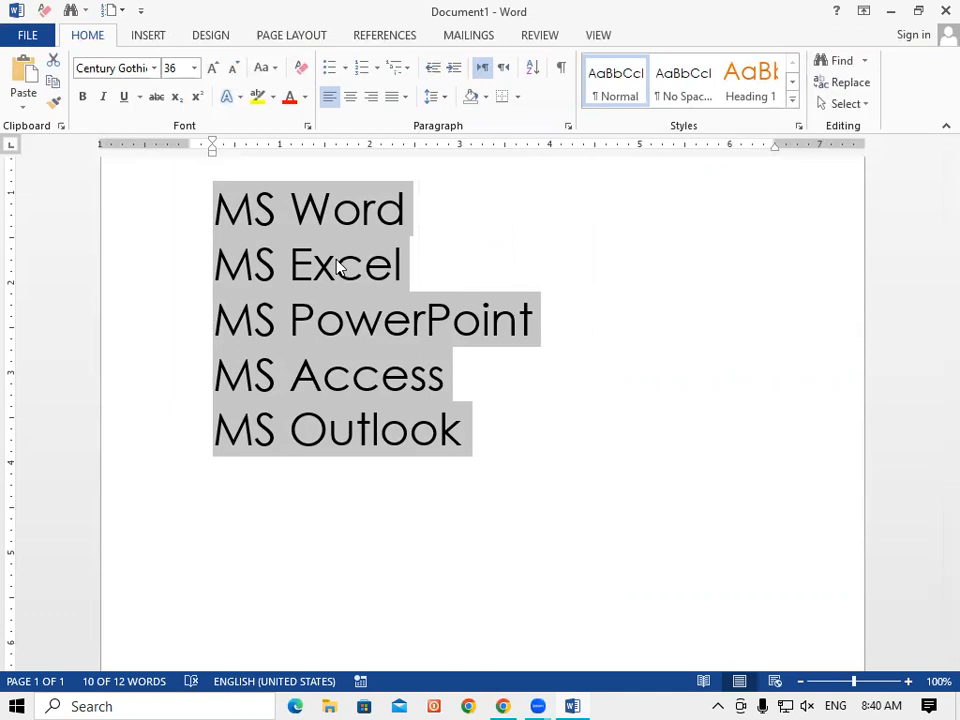
key(ctrl+5)
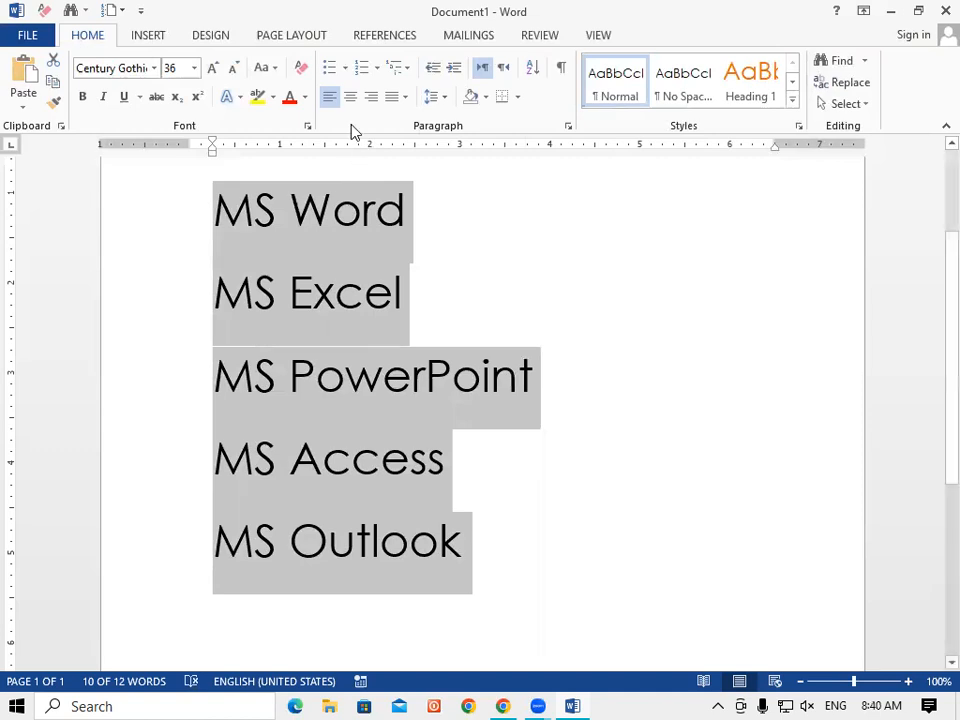
click(441, 97)
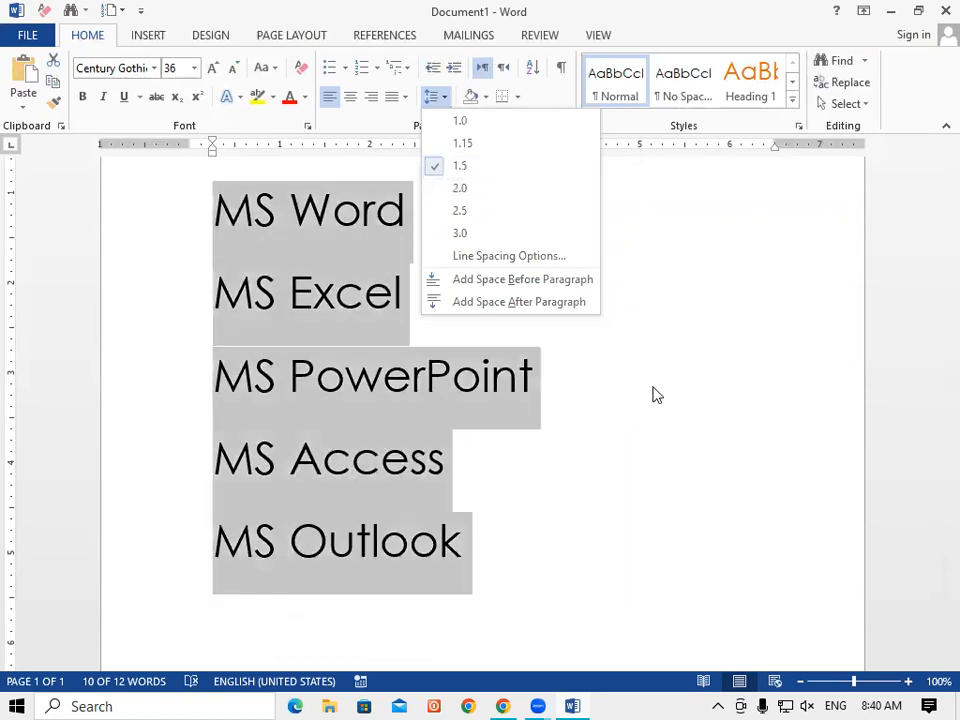
click(652, 395)
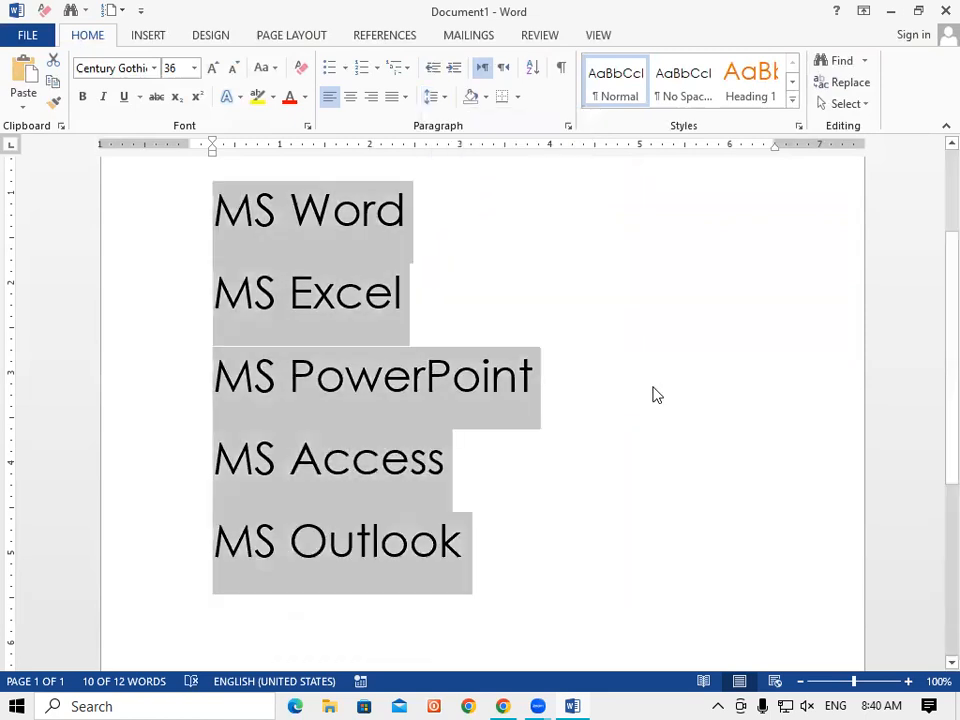
key(ctrl+5)
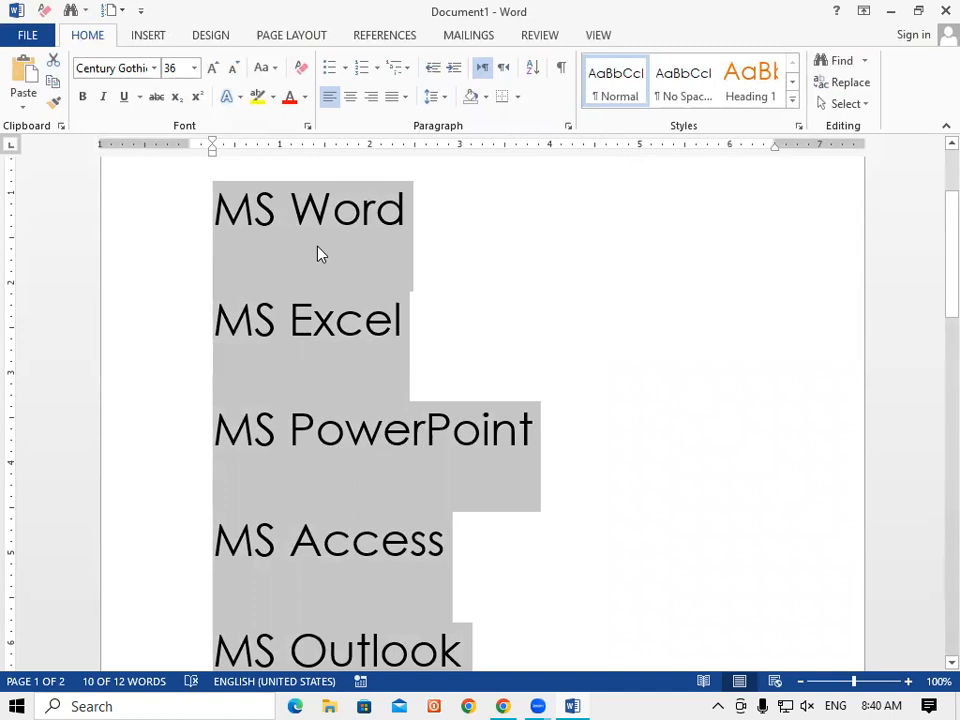
click(441, 100)
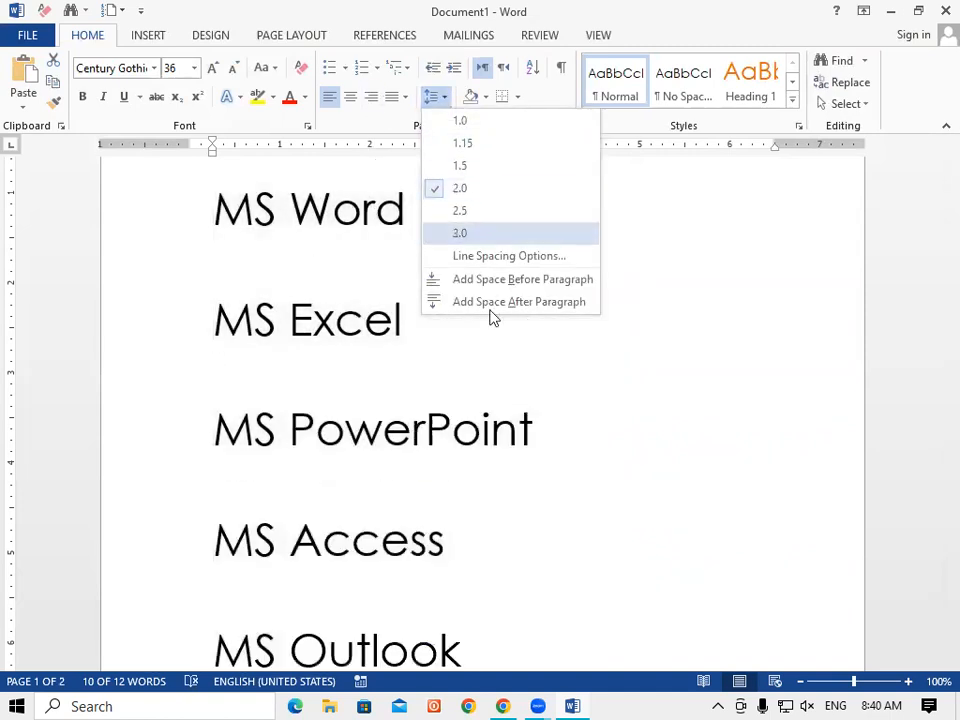
click(564, 382)
mouse_move(930, 295)
mouse_down()
mouse_move(932, 398)
mouse_move(932, 225)
mouse_move(932, 290)
mouse_up()
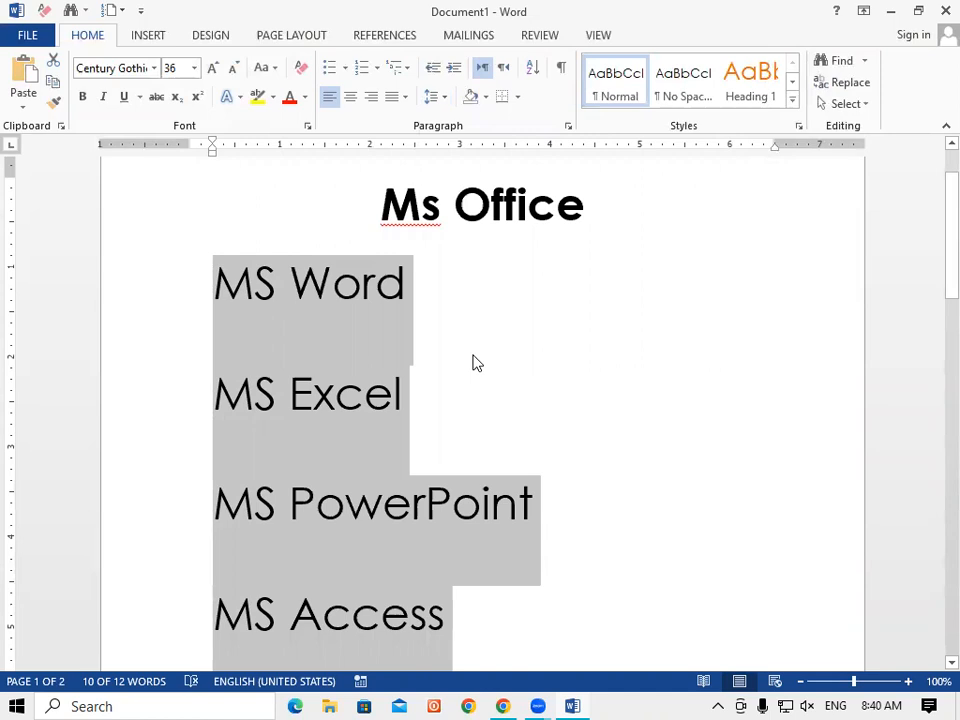
click(445, 99)
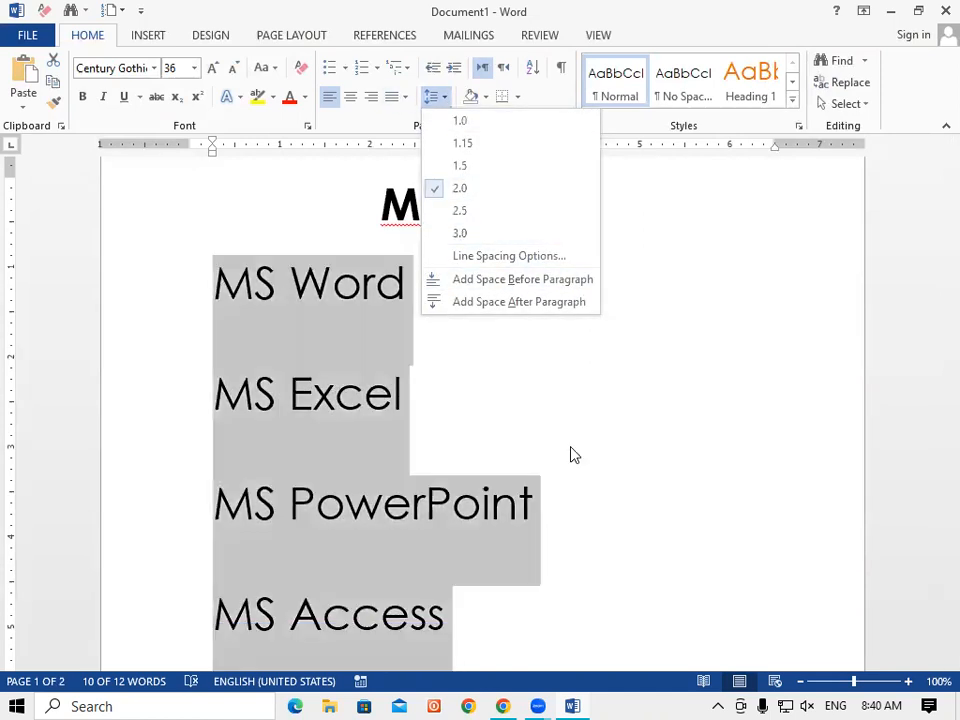
click(572, 454)
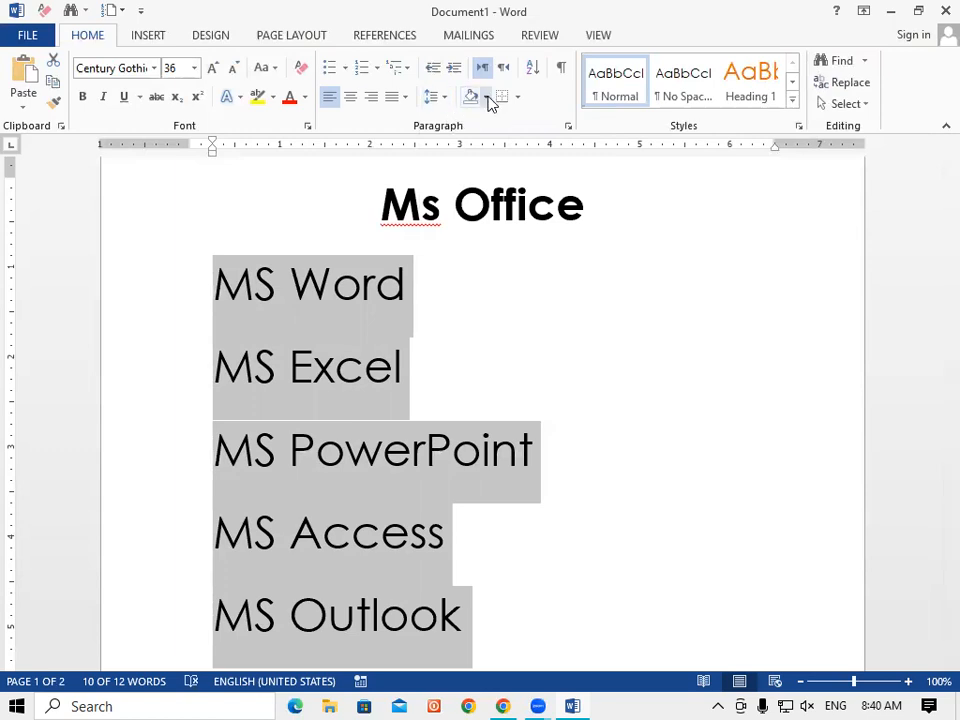
click(437, 97)
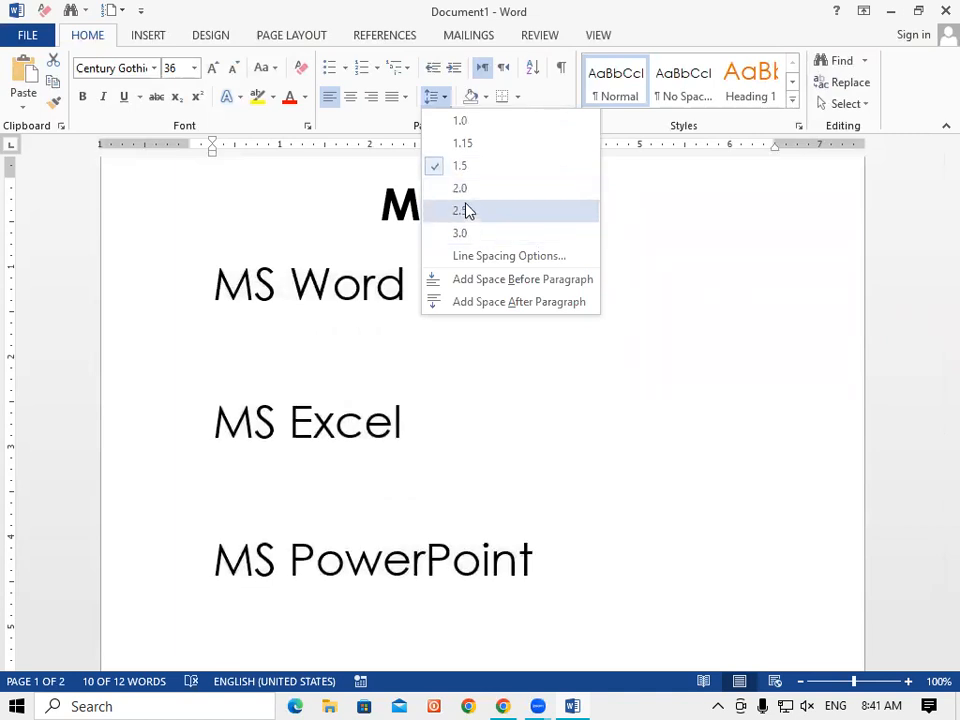
click(514, 373)
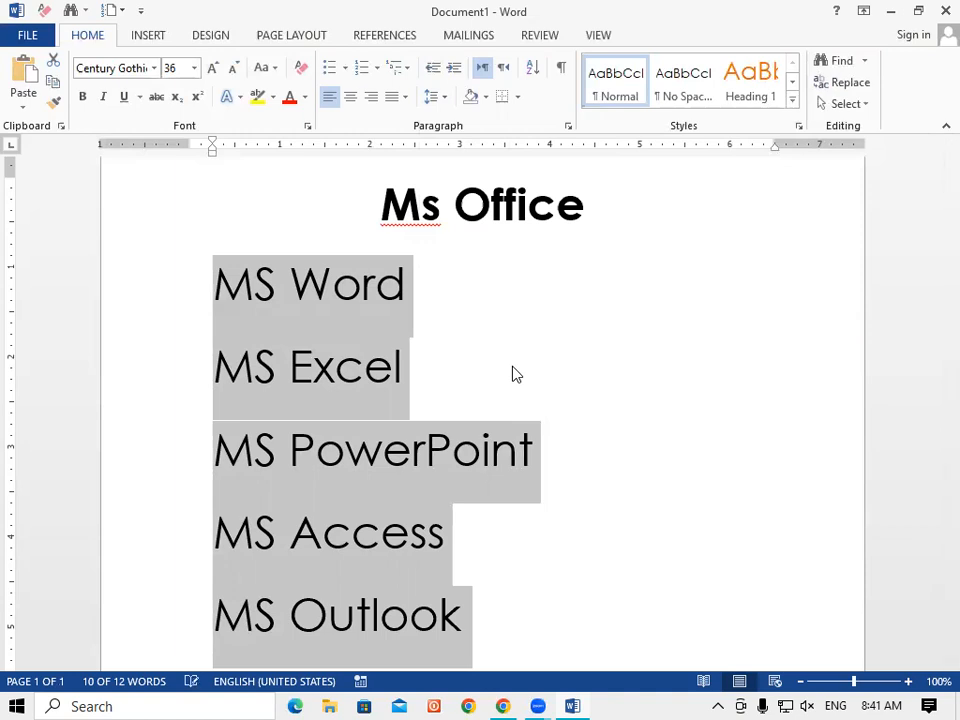
key(ctrl+5)
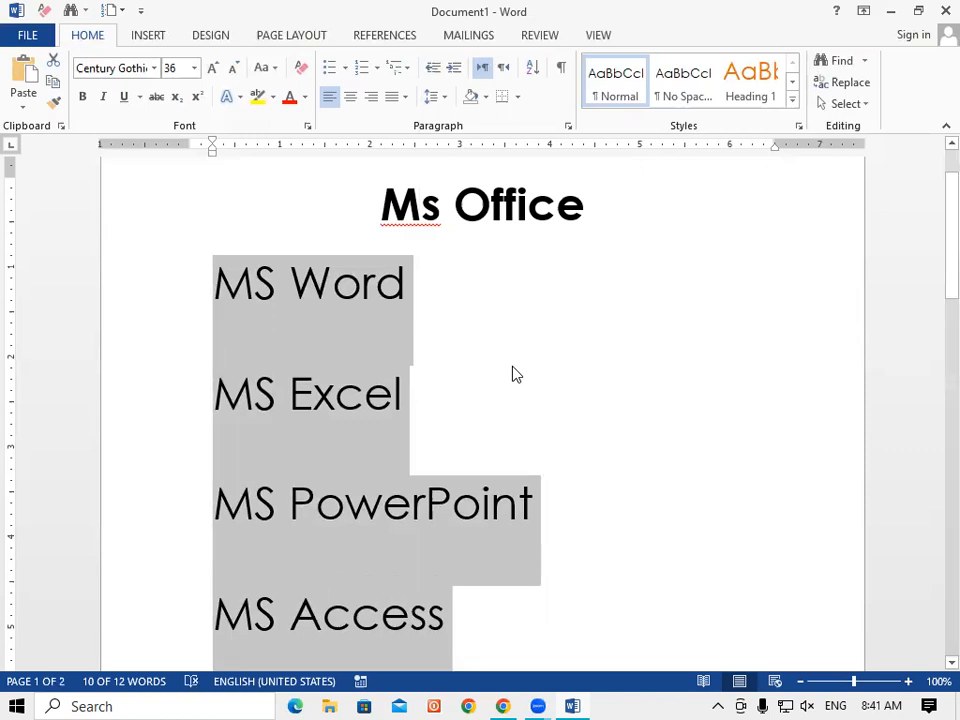
key(ctrl+z)
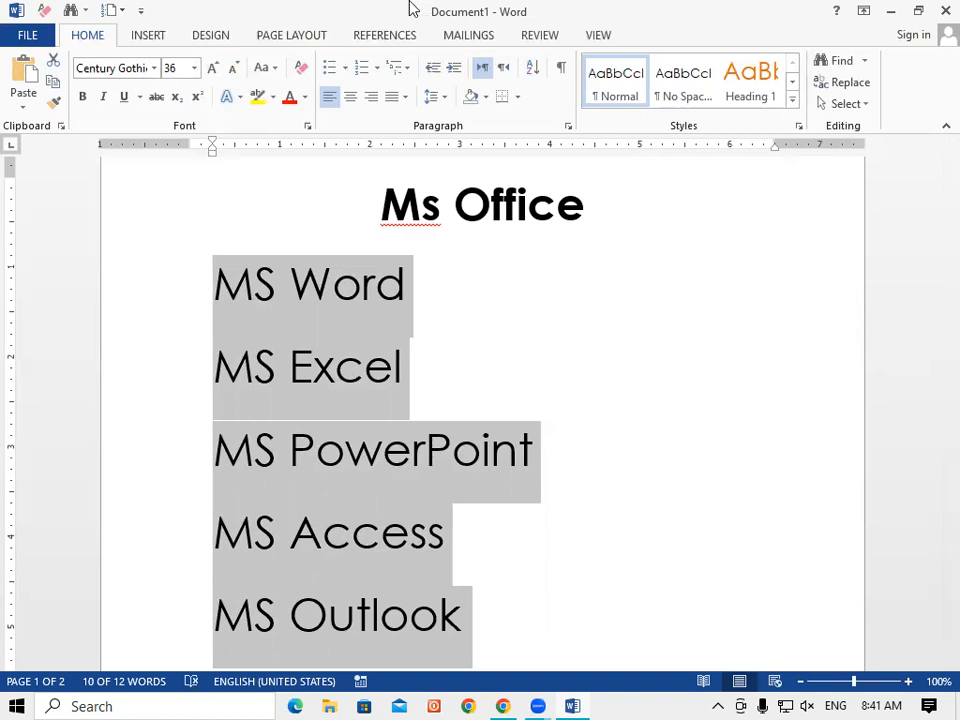
click(444, 100)
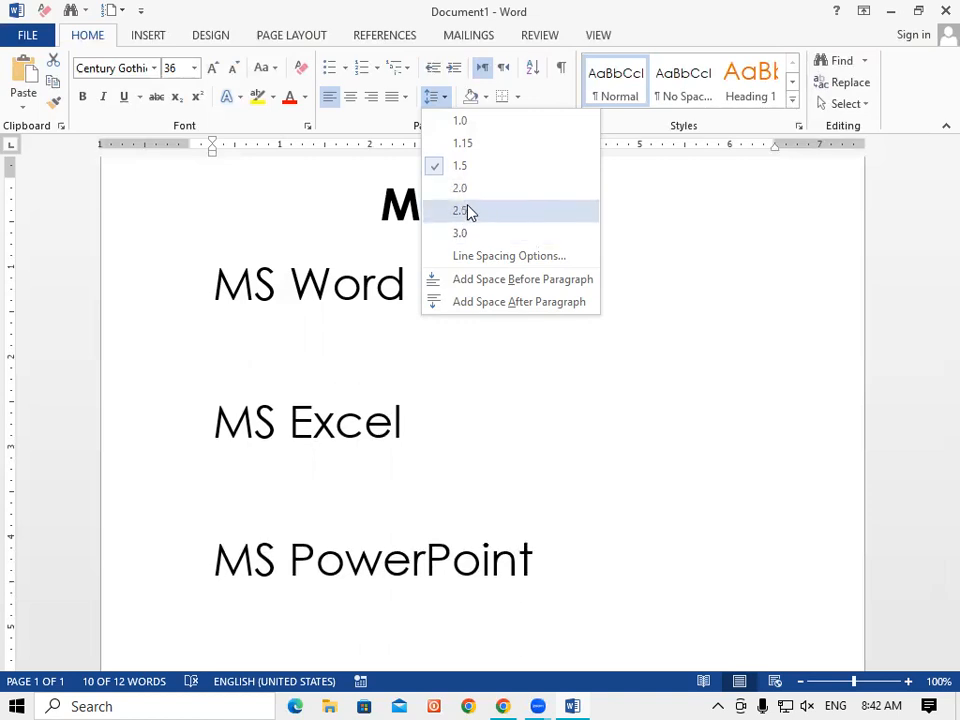
click(594, 343)
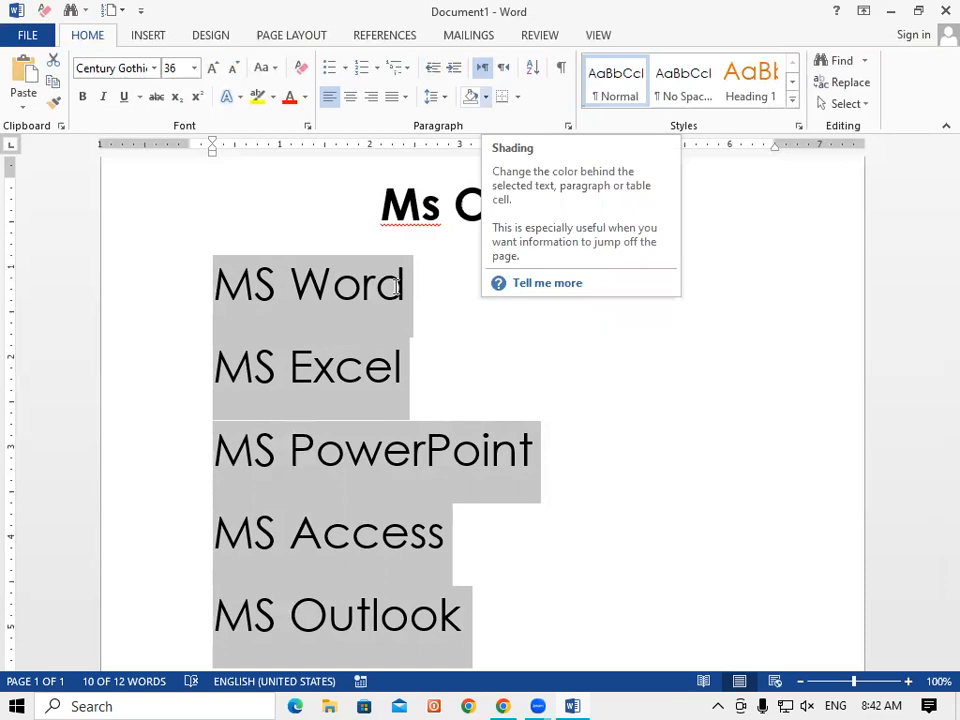
click(459, 345)
drag(212, 268, 467, 601)
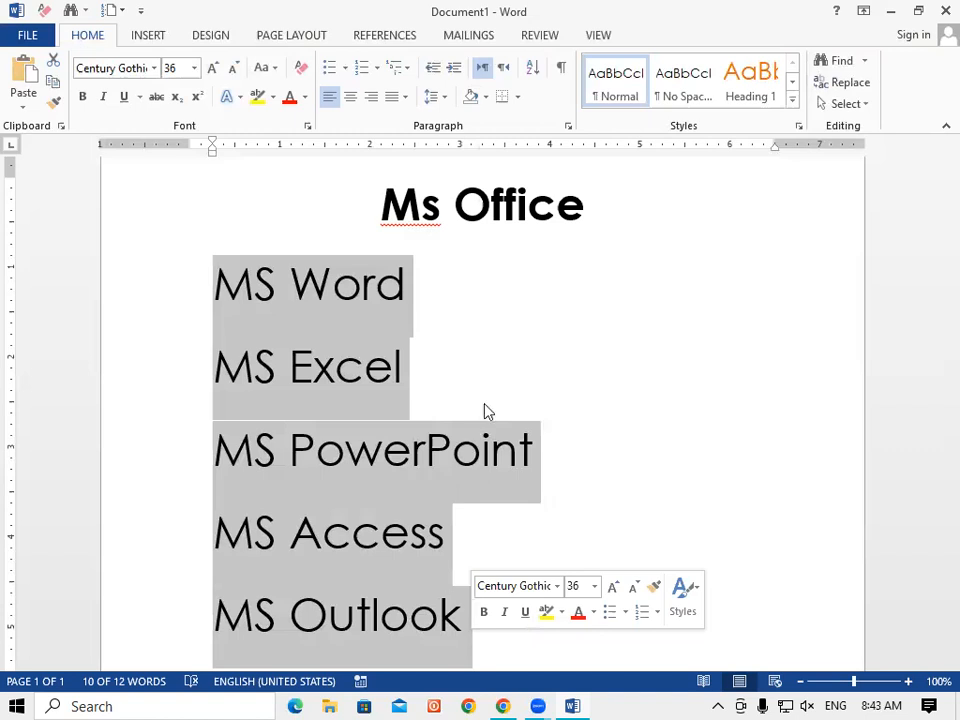
click(411, 73)
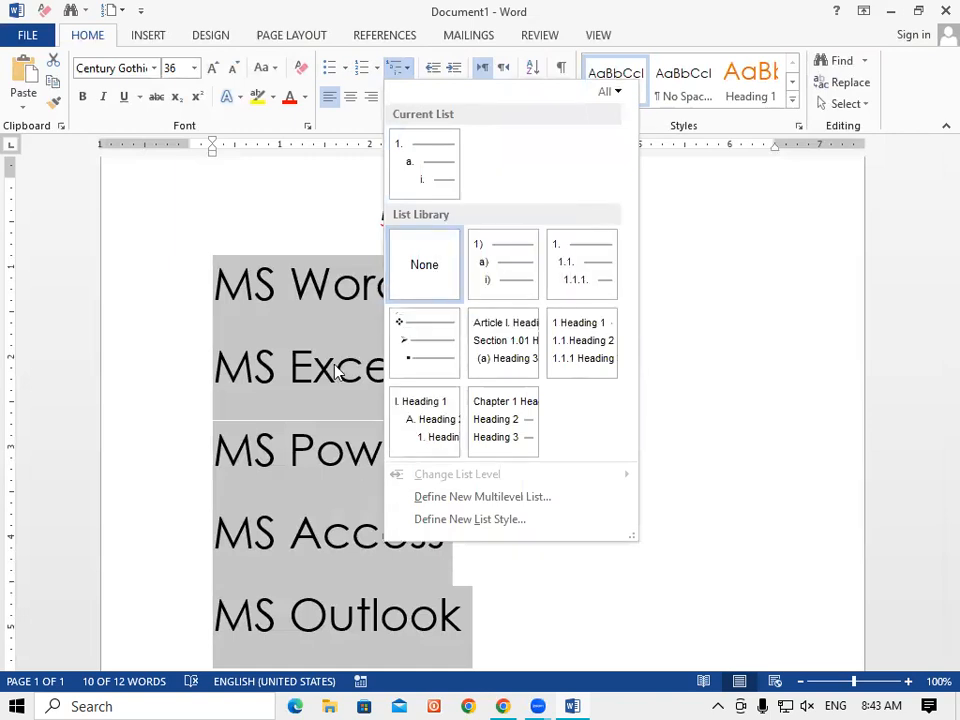
Letter the lines a) through e), then switch them to the arrow-bullet multilevel style.
click(490, 278)
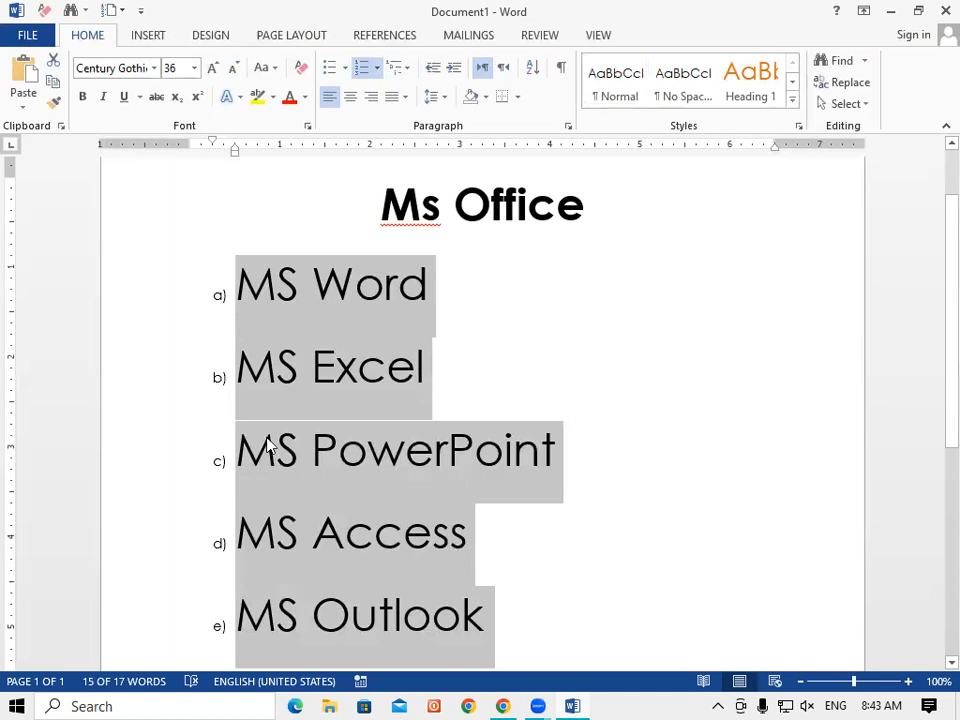
click(408, 70)
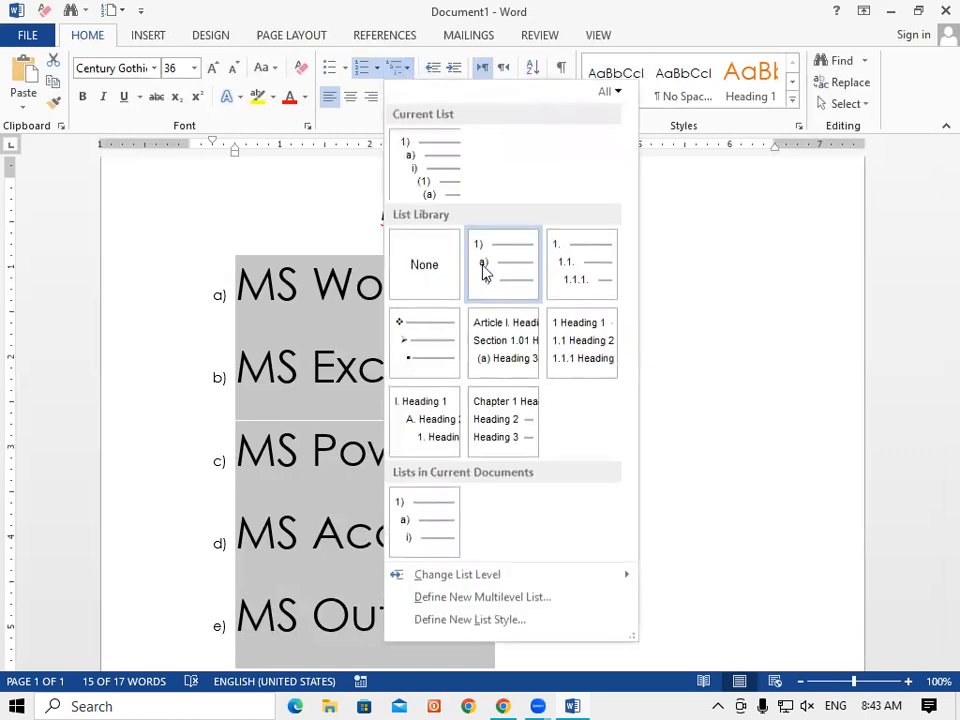
click(408, 362)
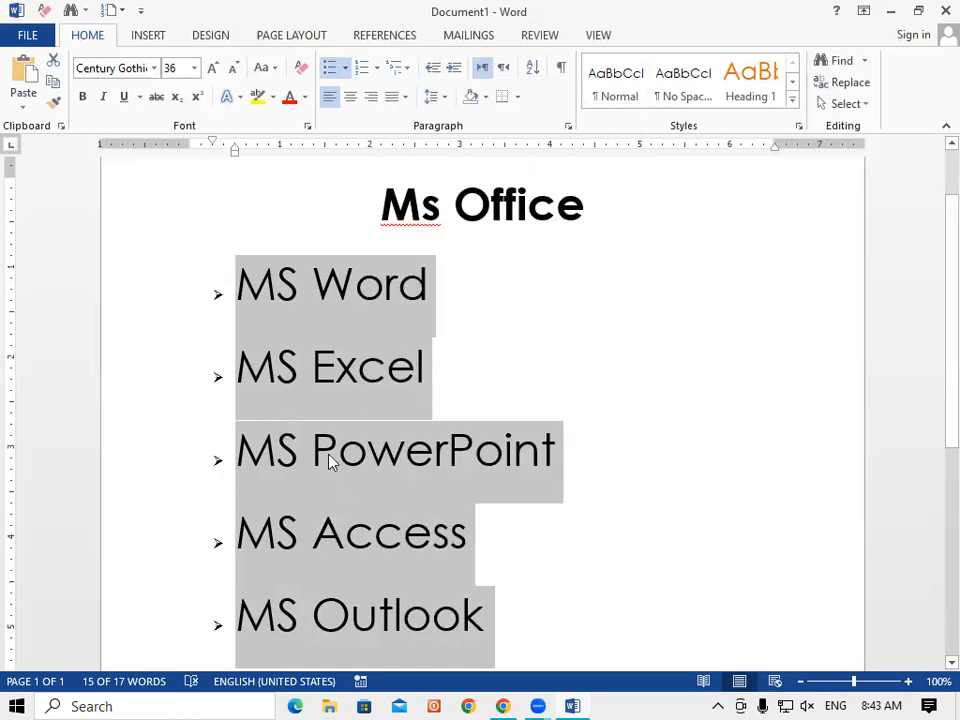
click(403, 68)
click(321, 206)
mouse_move(436, 296)
mouse_down()
mouse_move(345, 306)
mouse_move(431, 296)
mouse_move(512, 313)
mouse_move(435, 300)
mouse_up()
Number the MS Word line with the 1. format.
click(199, 298)
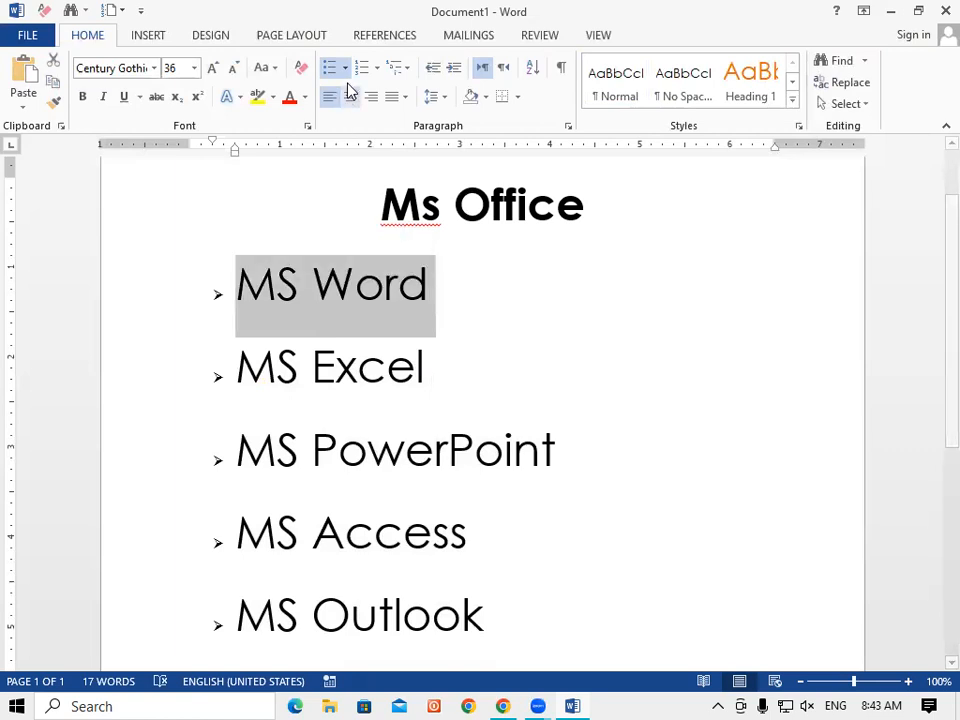
click(378, 69)
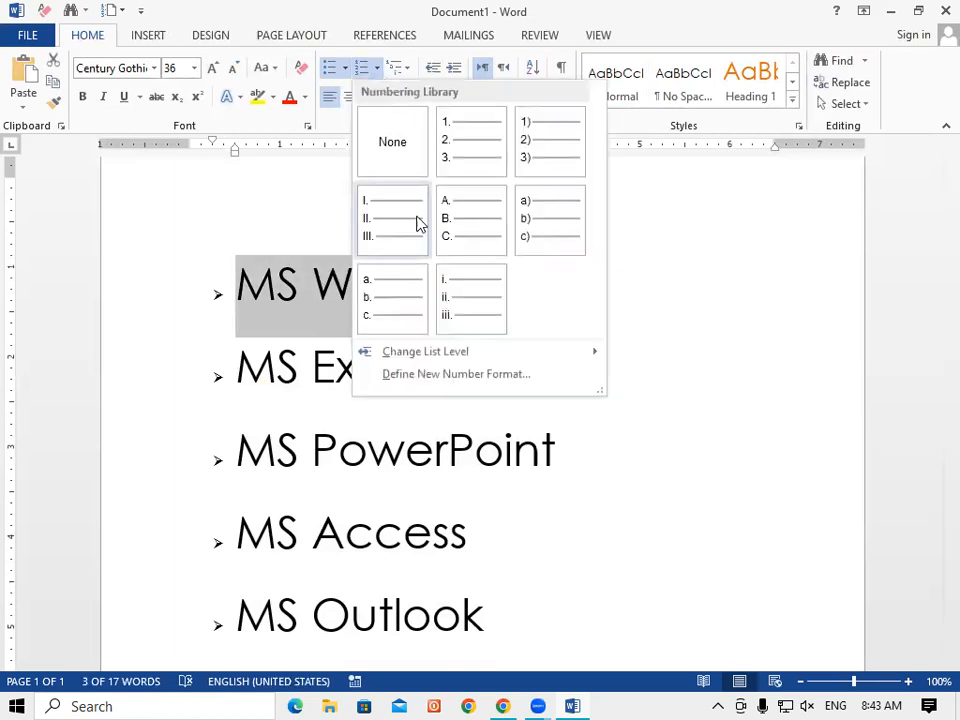
click(457, 150)
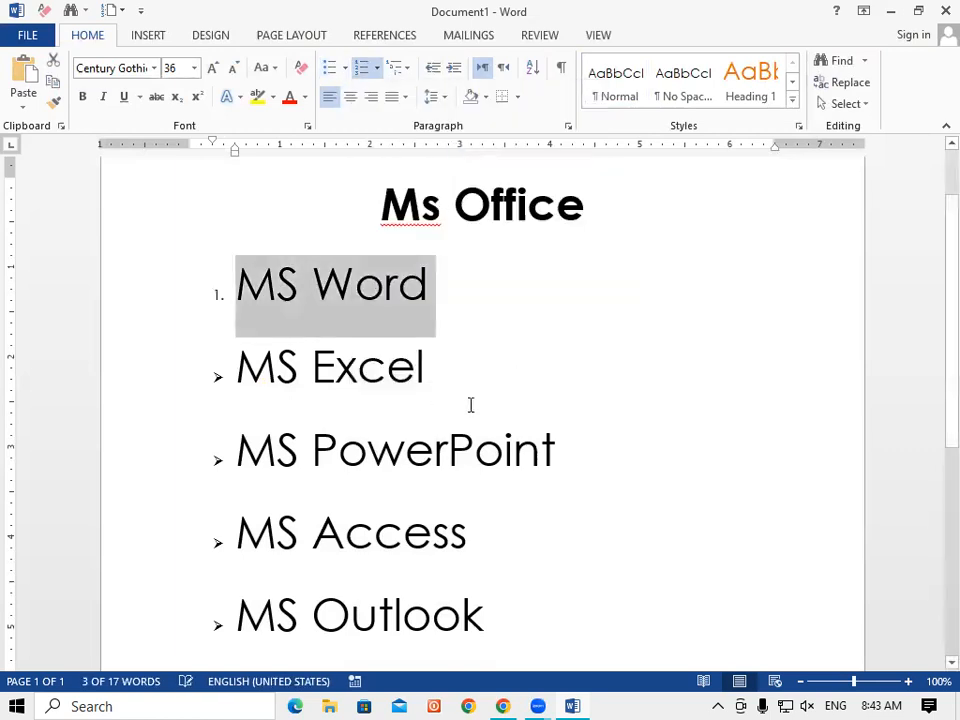
Mark the MS Excel line with the A. B. C. numbering format.
key(Down)
drag(431, 371, 178, 377)
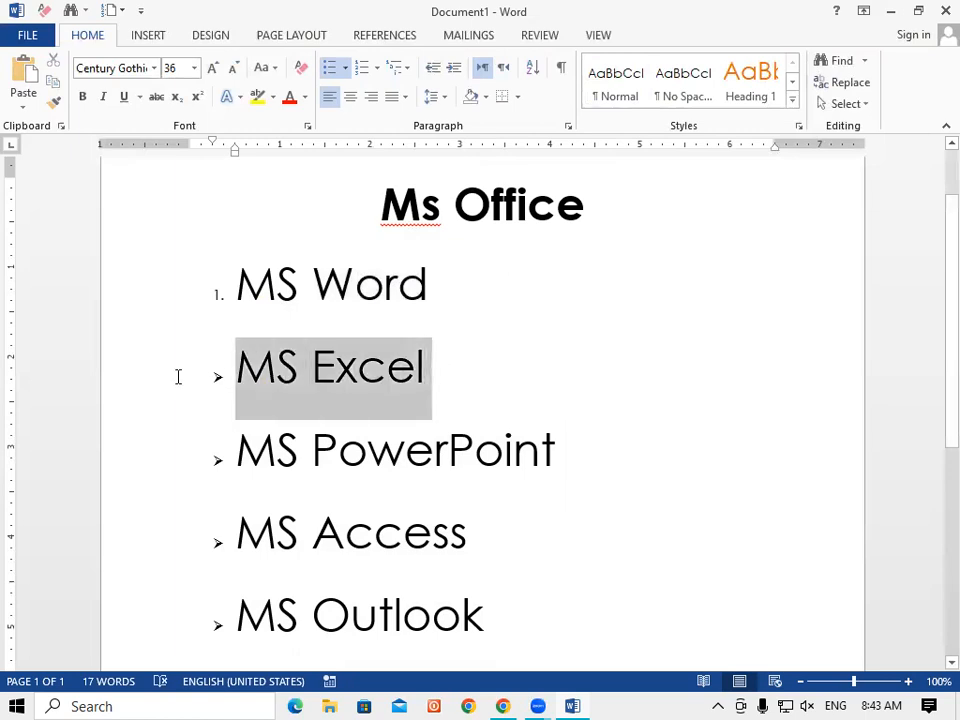
click(376, 70)
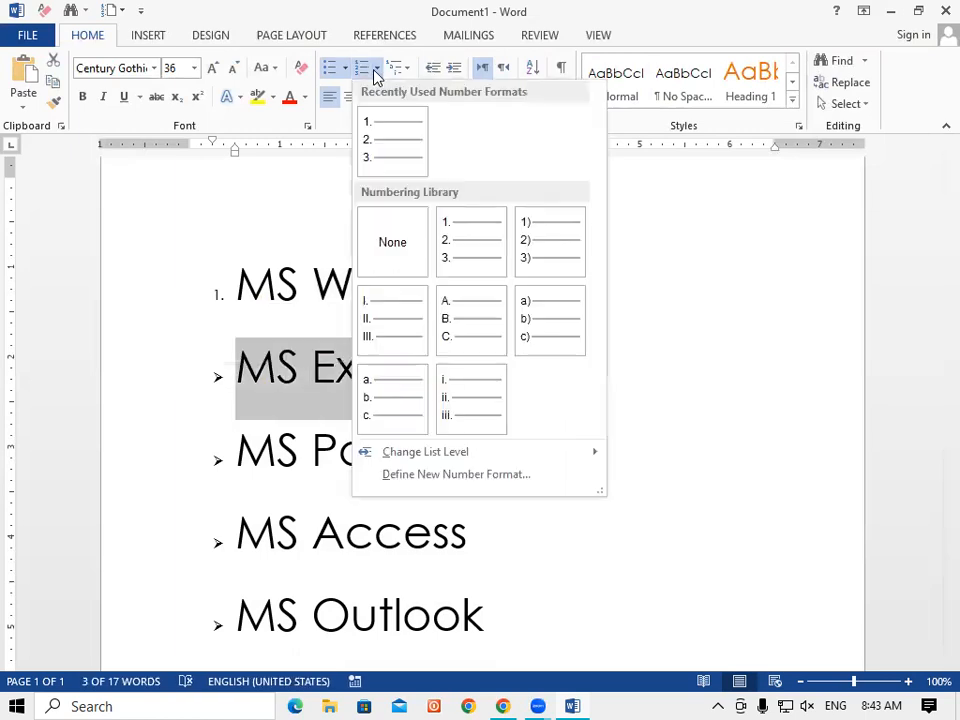
click(463, 326)
click(610, 380)
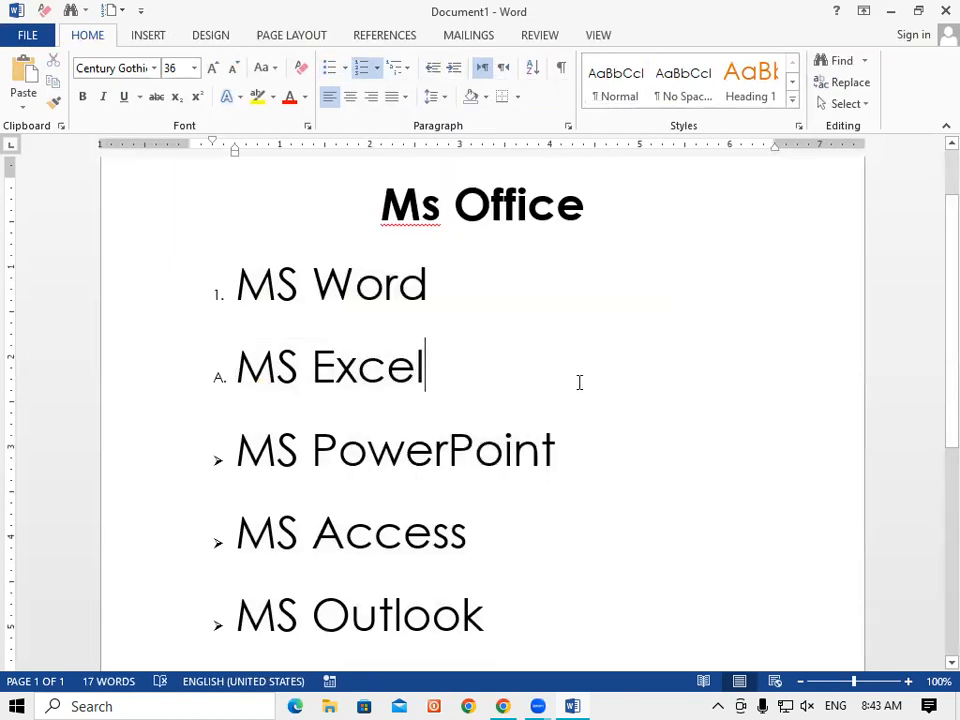
scroll(566, 418, down, 2)
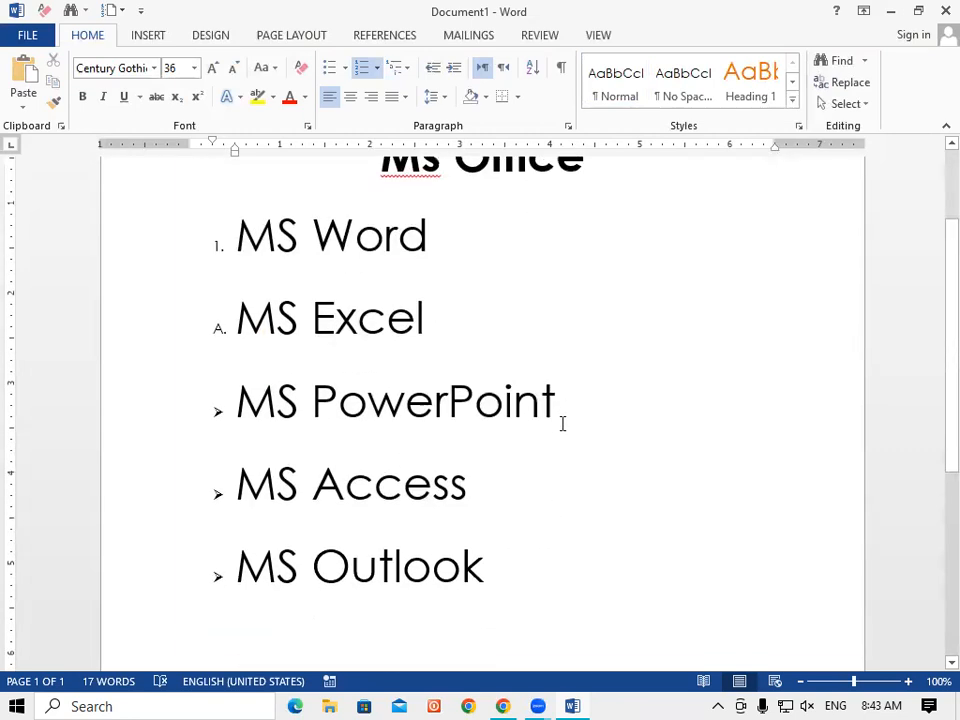
scroll(562, 424, up, 2)
scroll(562, 424, down, 2)
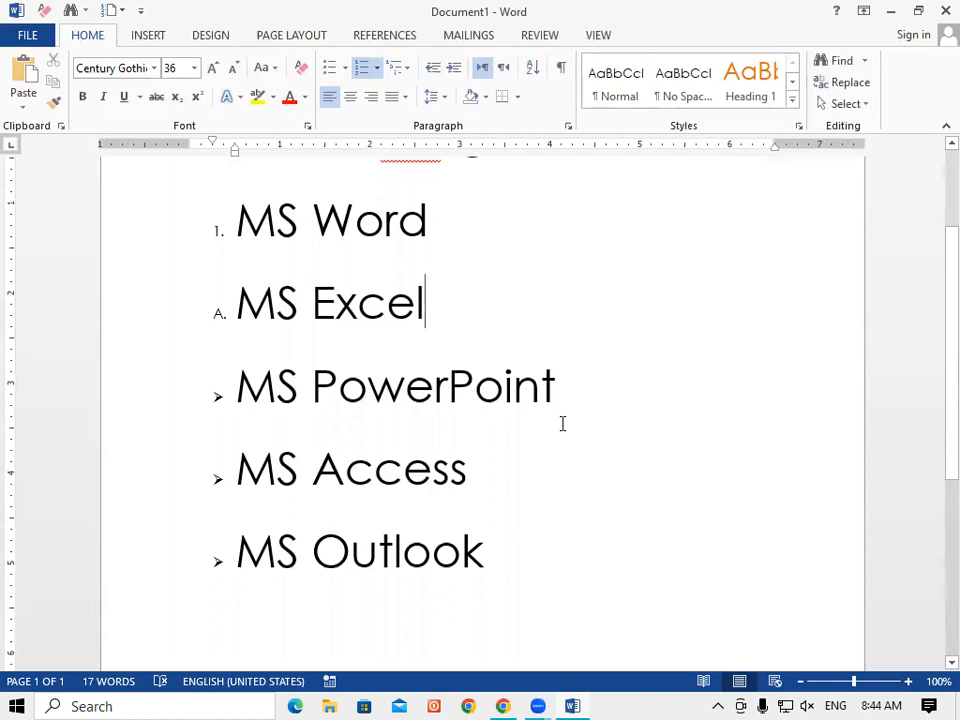
scroll(562, 424, up, 4)
scroll(562, 424, down, 4)
scroll(562, 424, up, 4)
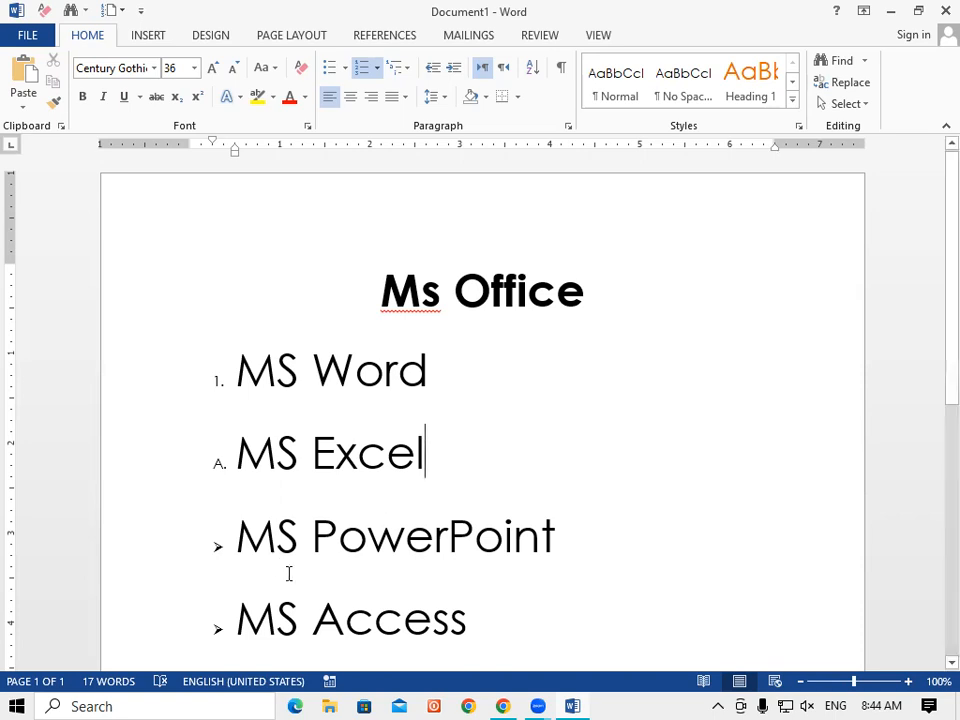
Set the MS Excel line's numbering to None, removing its A. marker.
drag(426, 455, 141, 457)
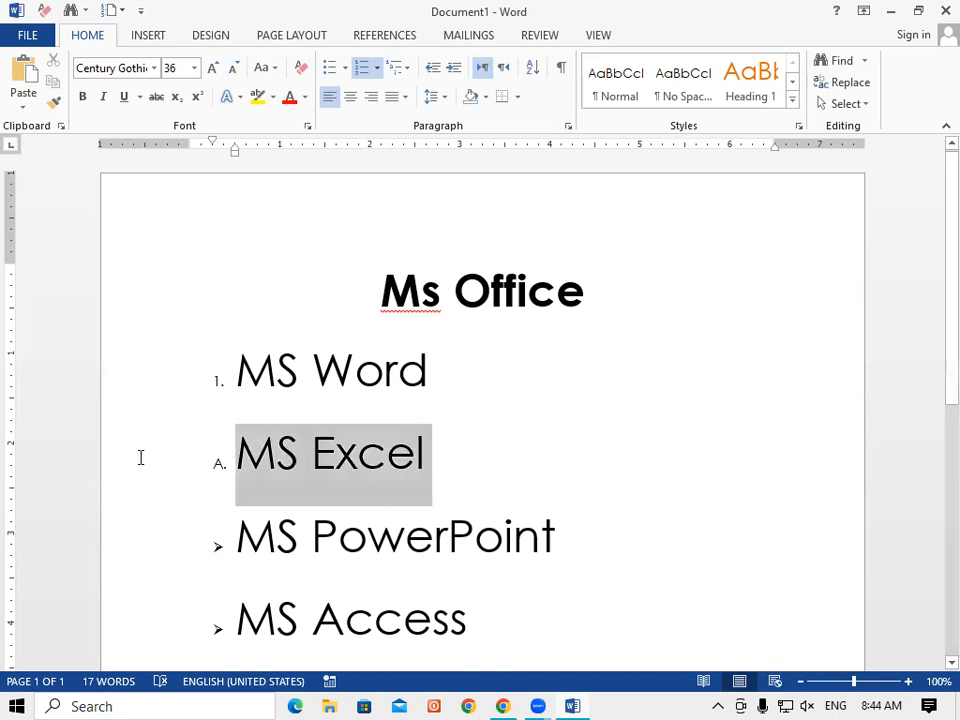
click(377, 68)
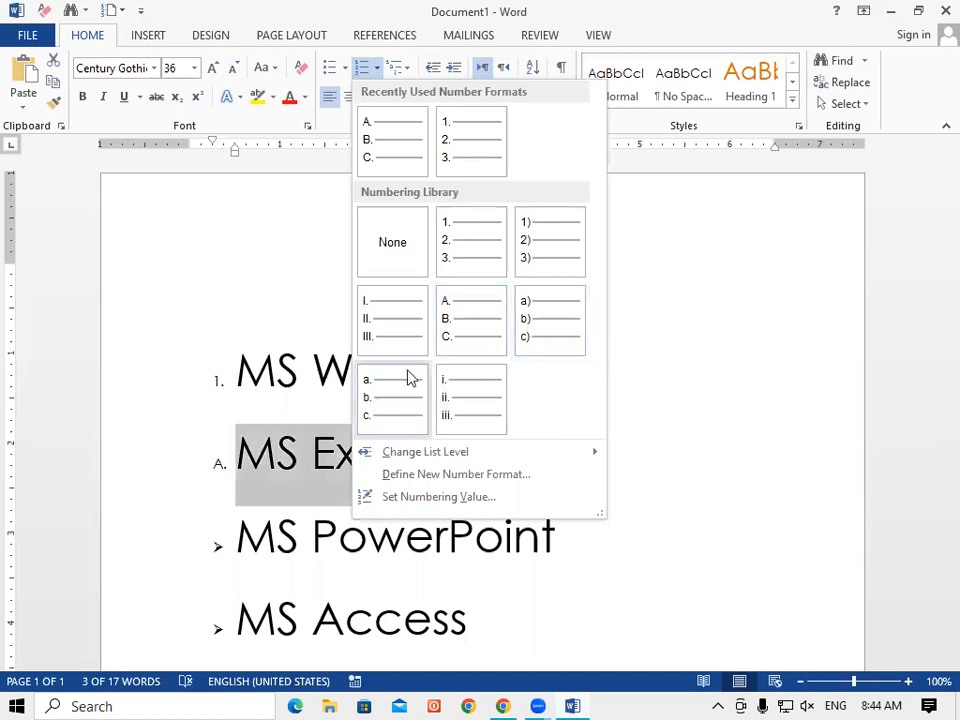
click(269, 285)
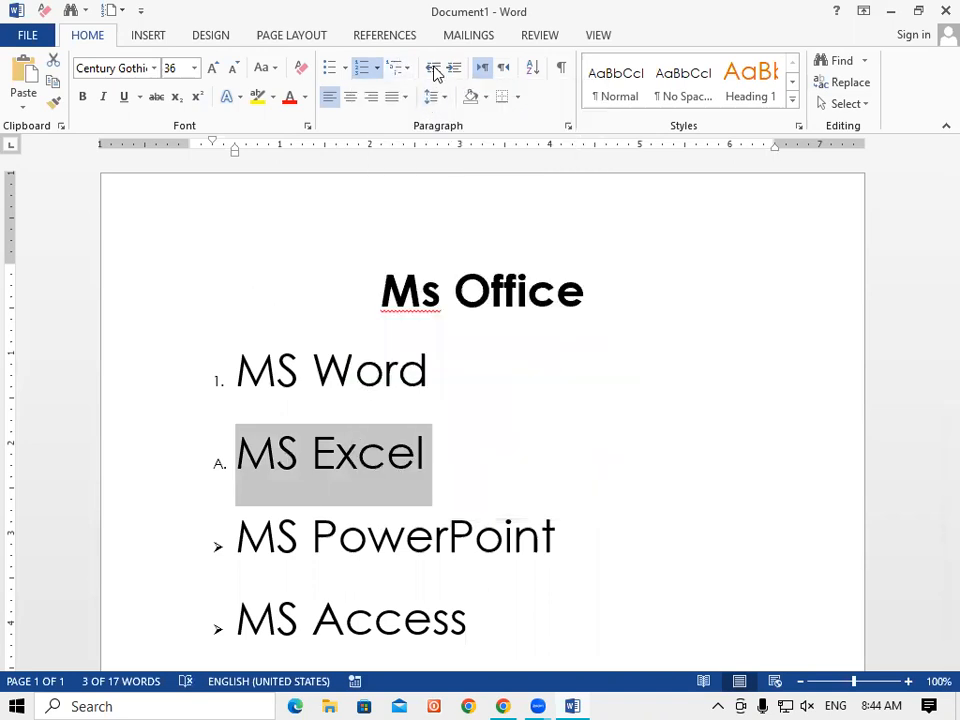
click(376, 67)
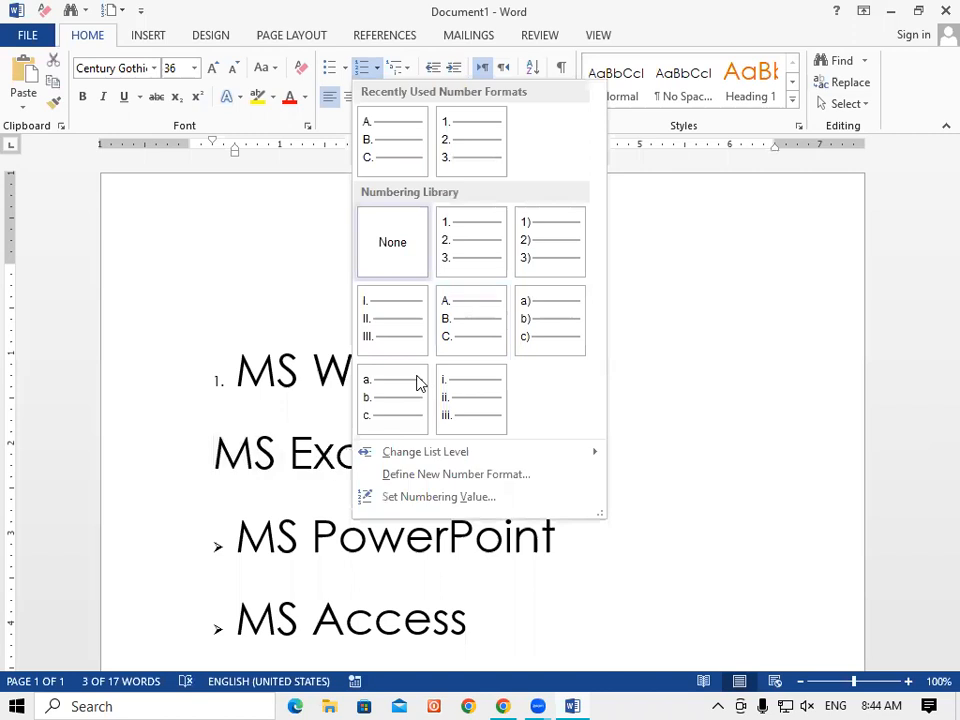
click(242, 476)
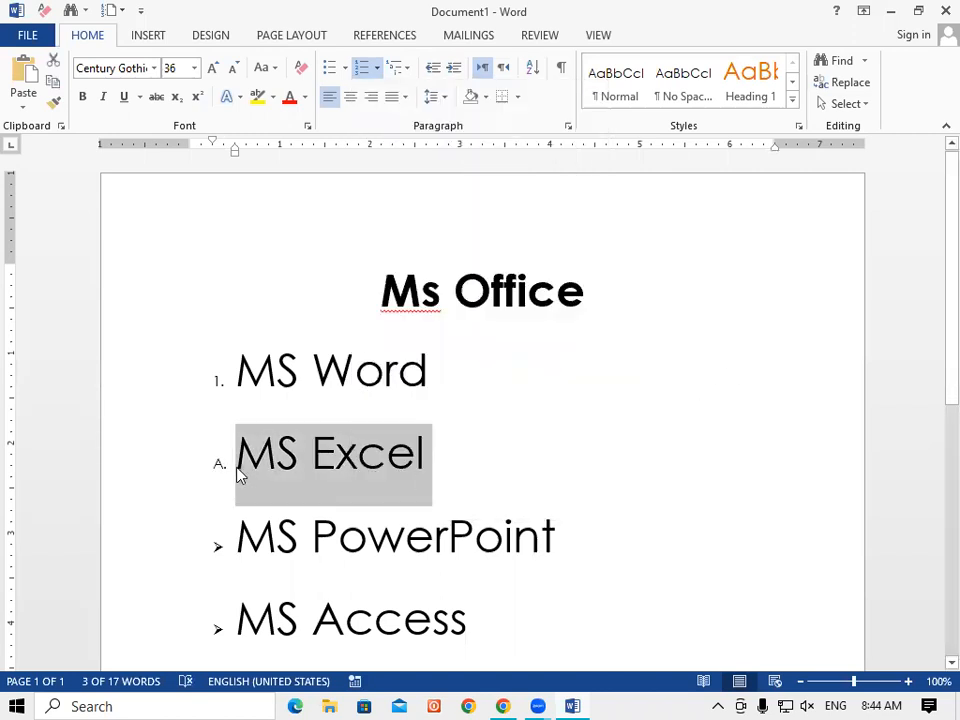
click(237, 462)
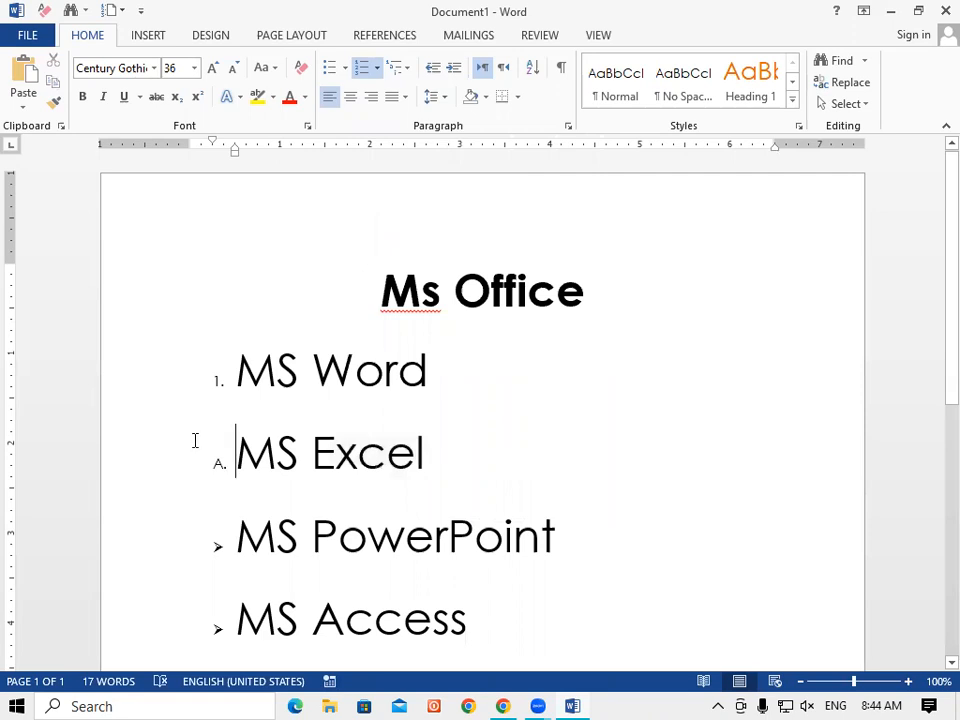
drag(195, 441, 444, 456)
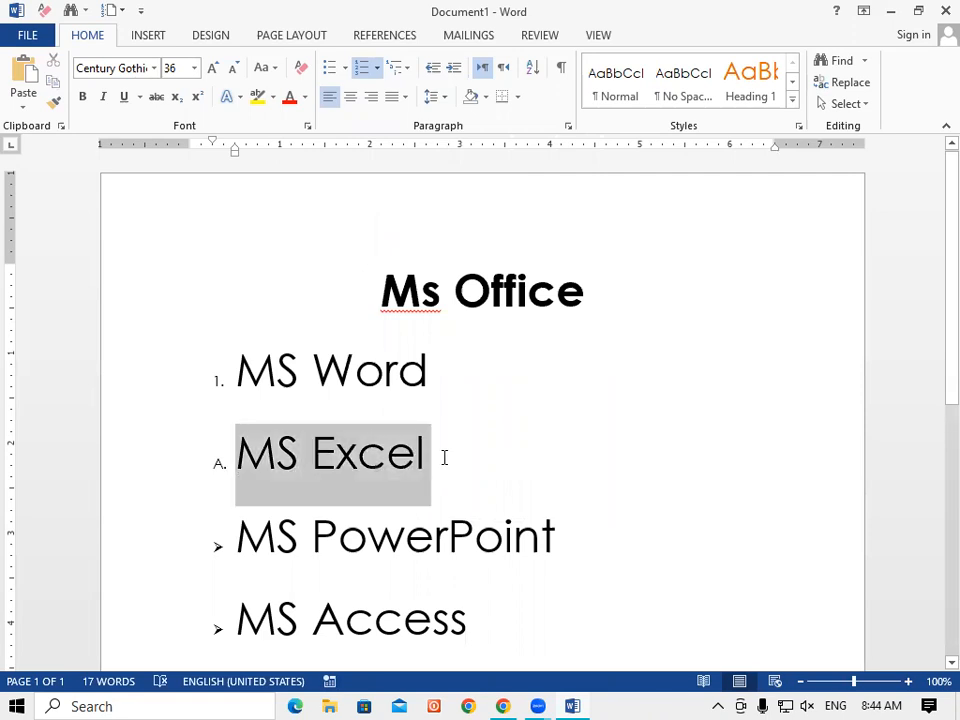
click(377, 67)
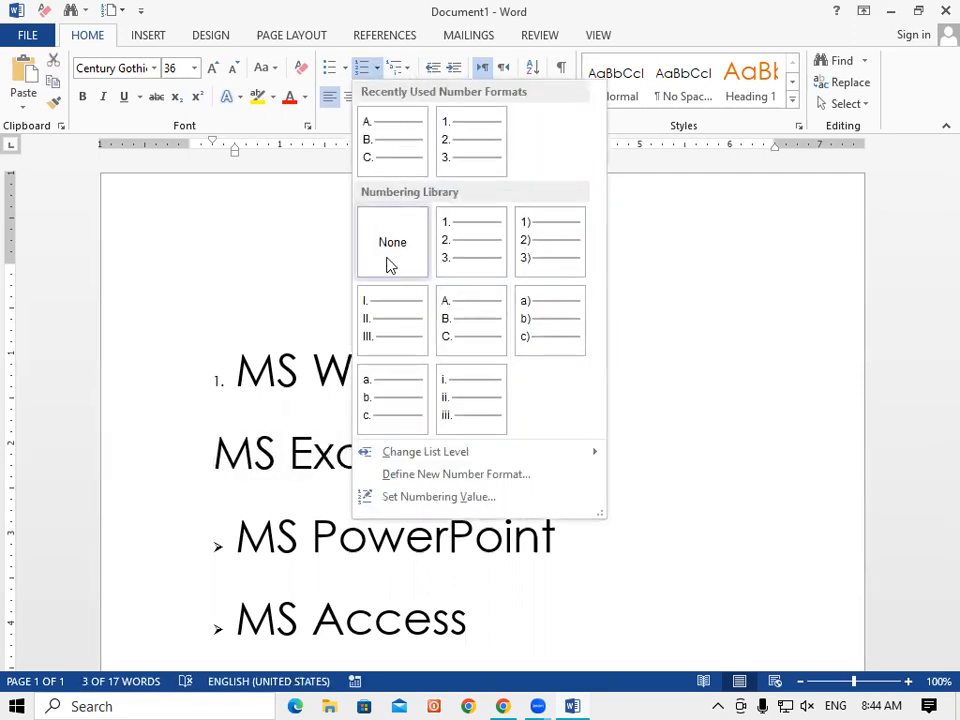
click(390, 266)
click(211, 457)
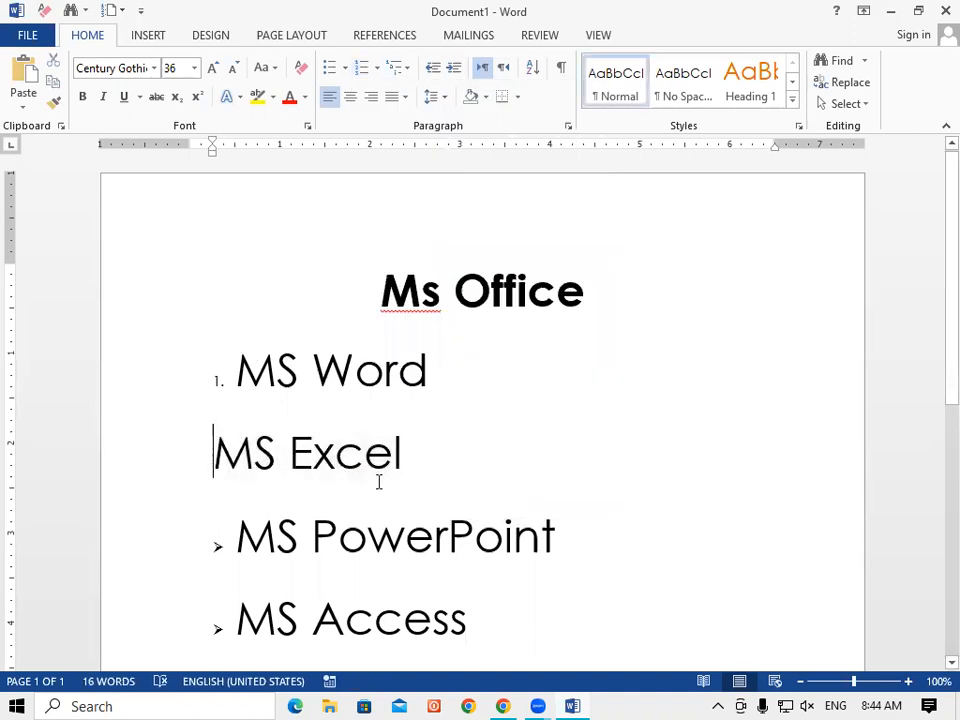
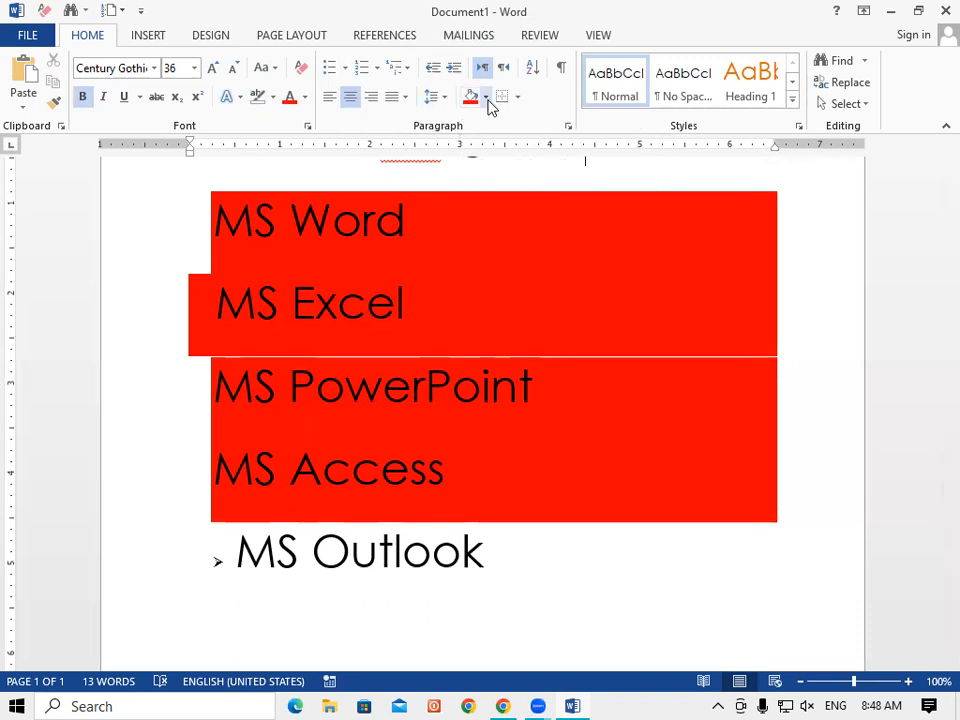
Set the shading of the MS Word, Excel, PowerPoint and Access lines to No Color.
click(486, 98)
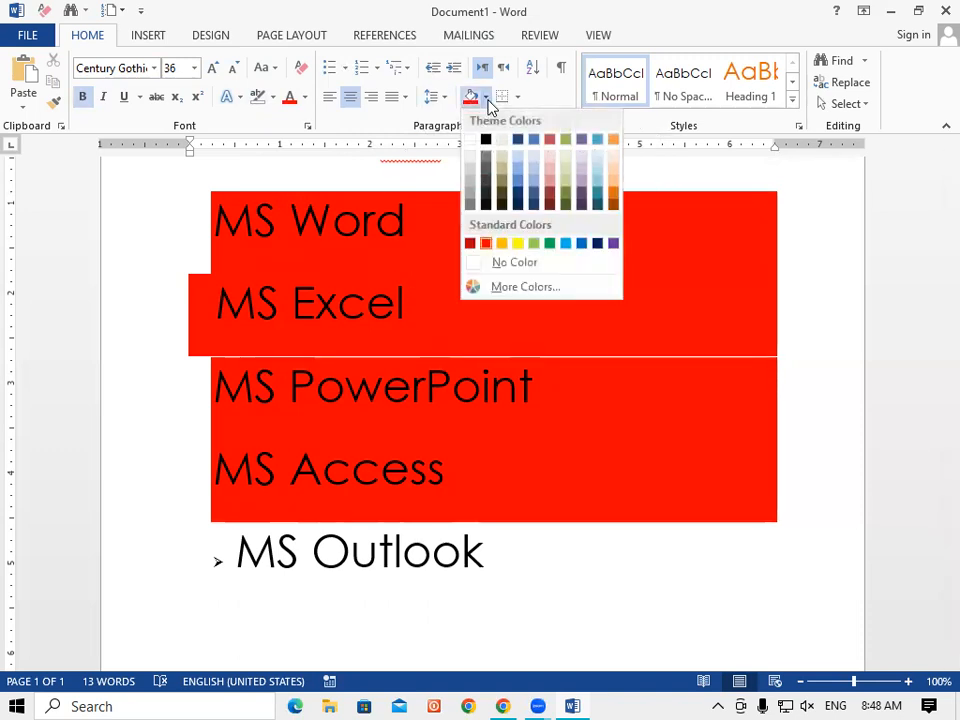
click(472, 264)
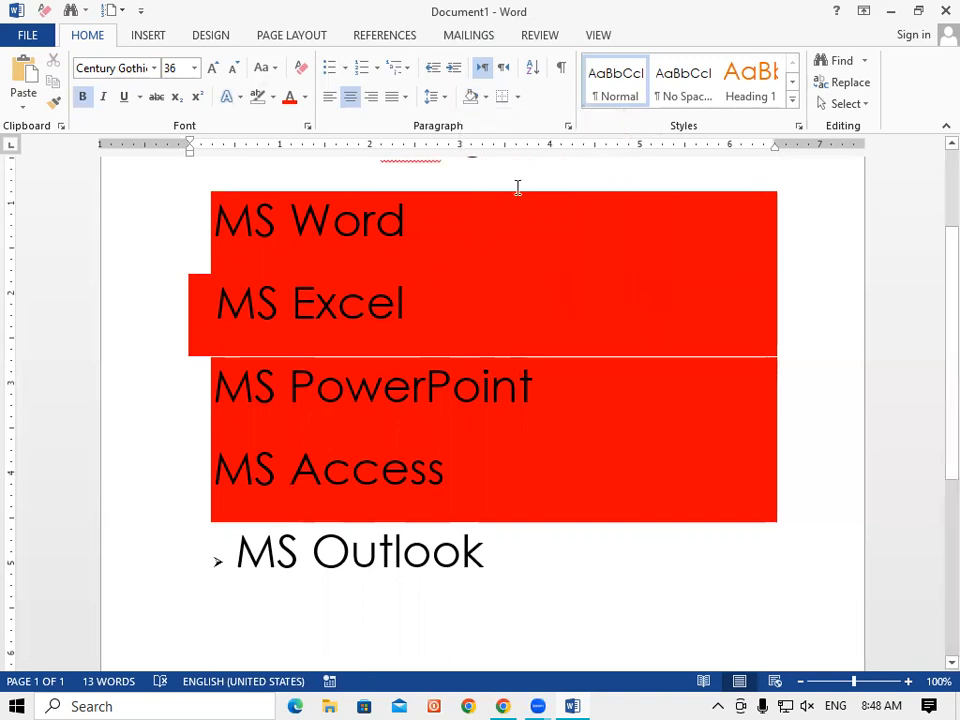
scroll(230, 220, up, 1)
mouse_move(214, 262)
mouse_down()
mouse_move(482, 472)
mouse_move(617, 538)
mouse_move(748, 553)
mouse_up()
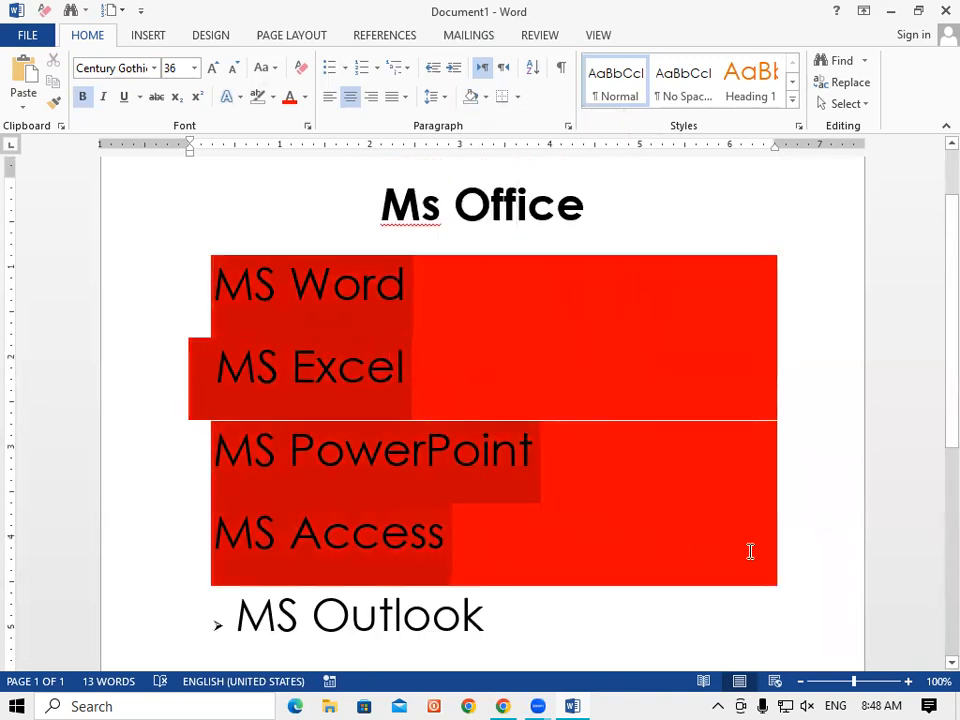
click(485, 97)
click(477, 264)
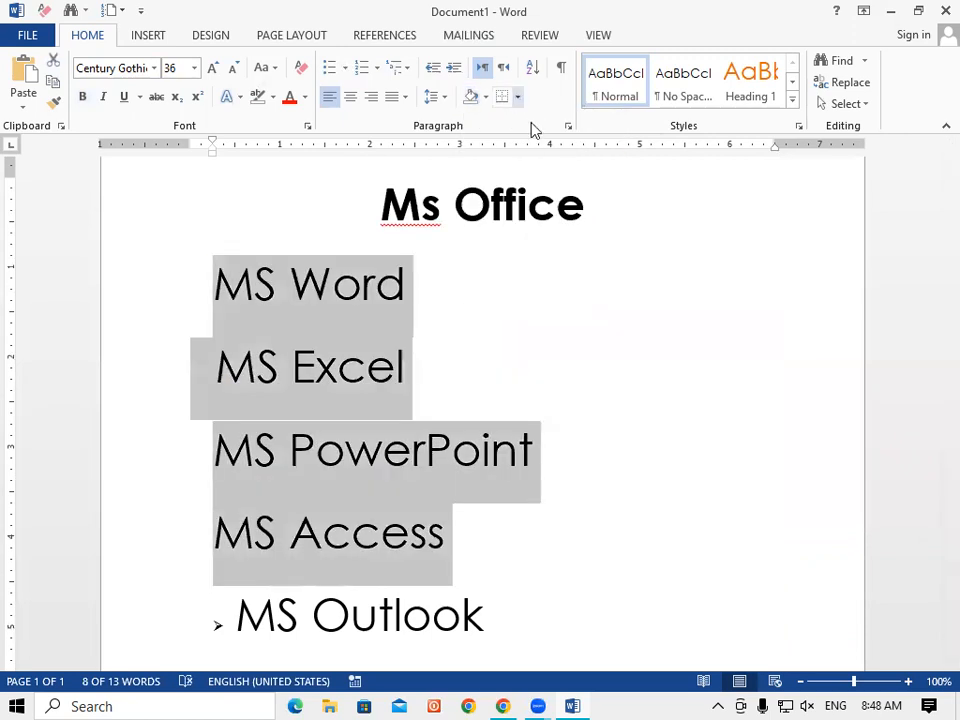
click(566, 352)
Replace all document text with five sample paragraphs generated by =rand(5).
key(ctrl+a)
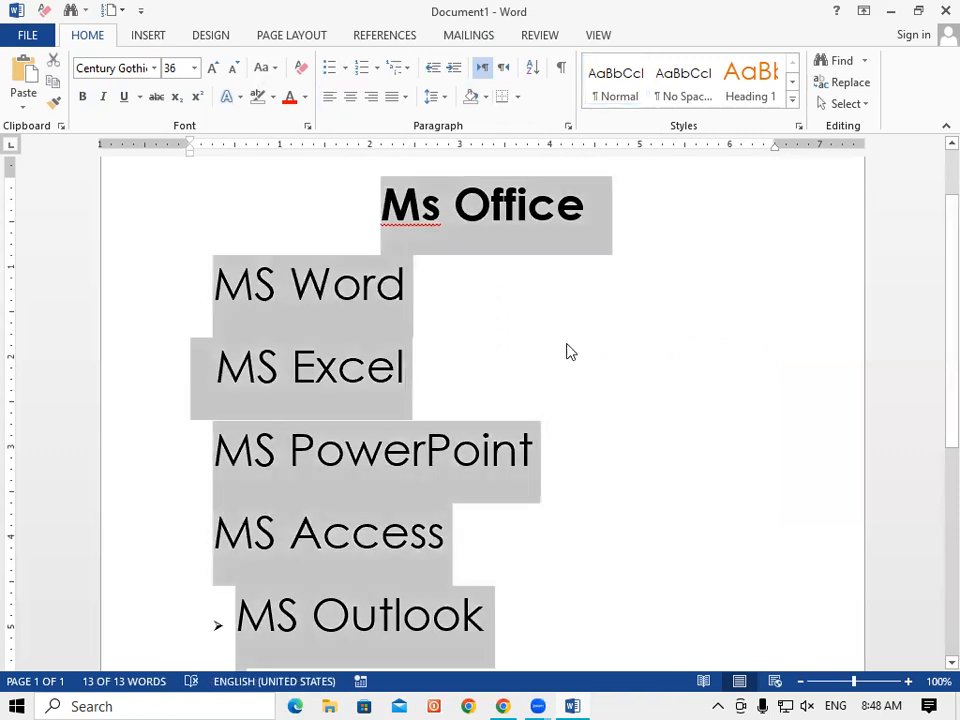
key(Delete)
text(=rand(5)
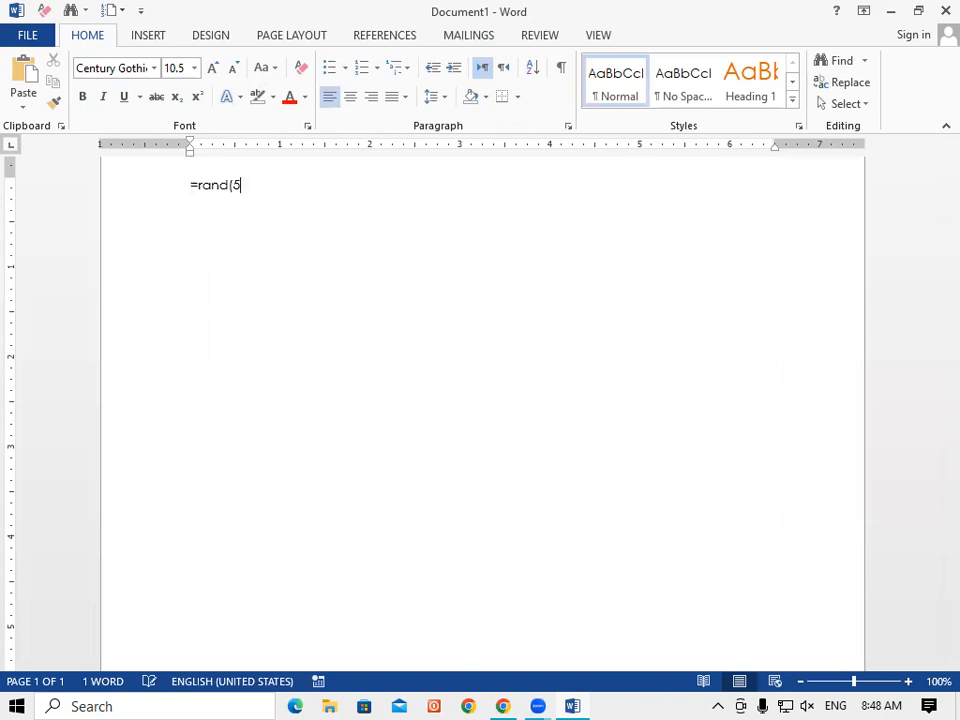
key(Return)
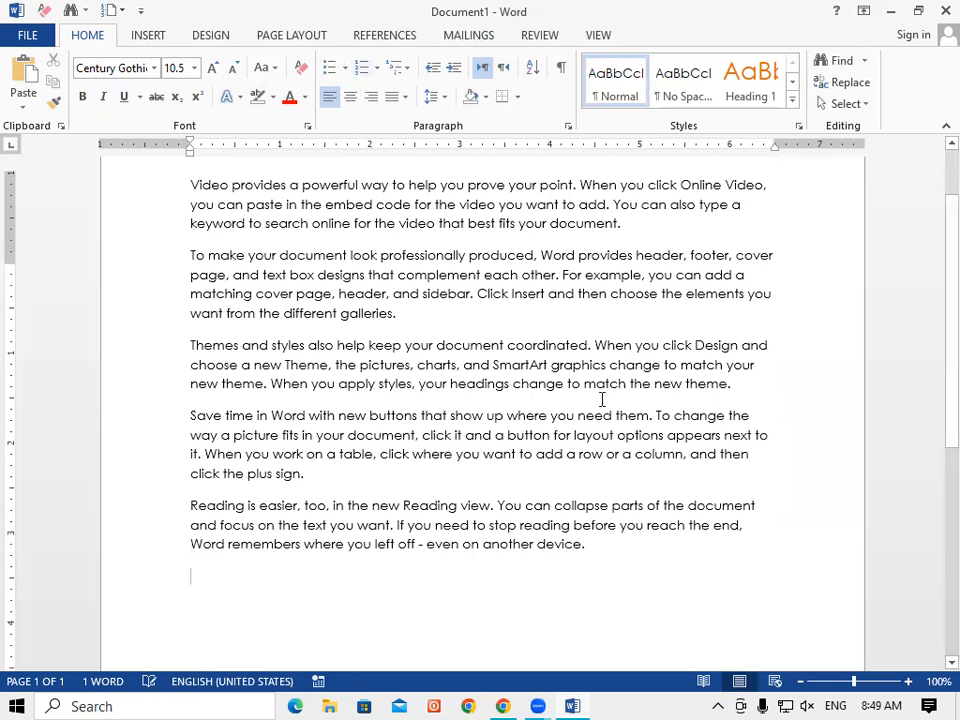
scroll(602, 398, down, 1)
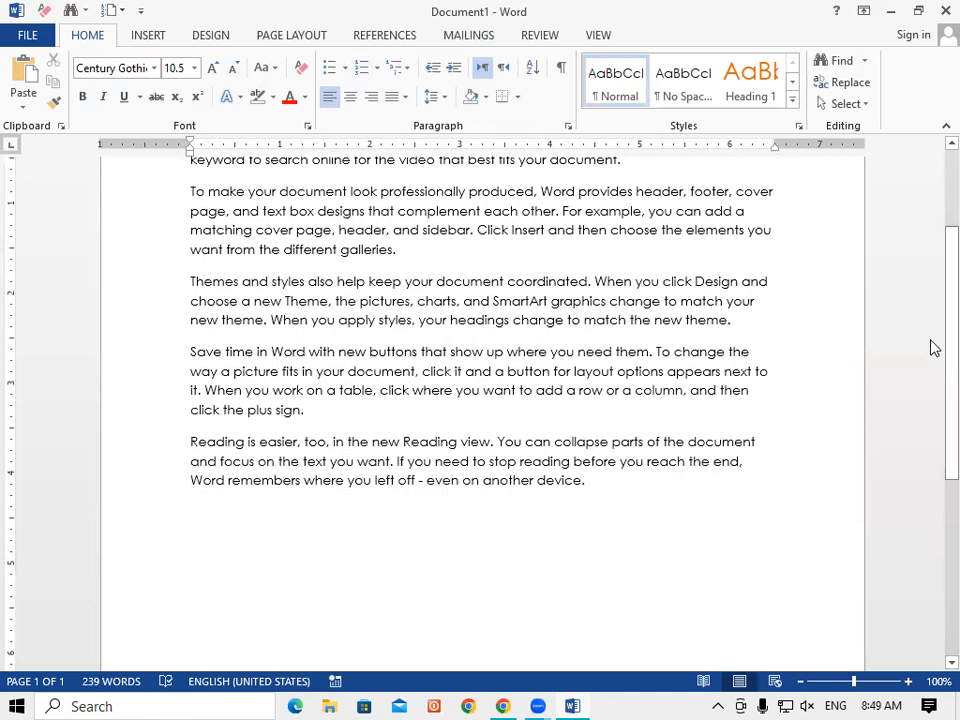
scroll(932, 270, up, 3)
scroll(647, 163, down, 1)
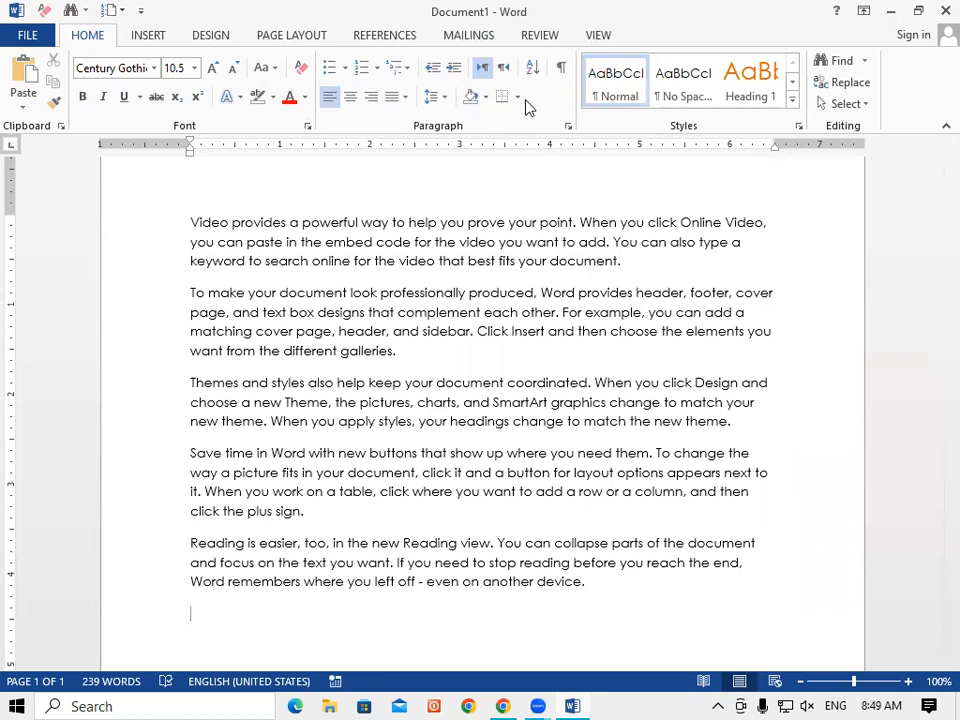
Apply All Borders to the five sample paragraphs, then remove them with No Border.
drag(192, 220, 660, 589)
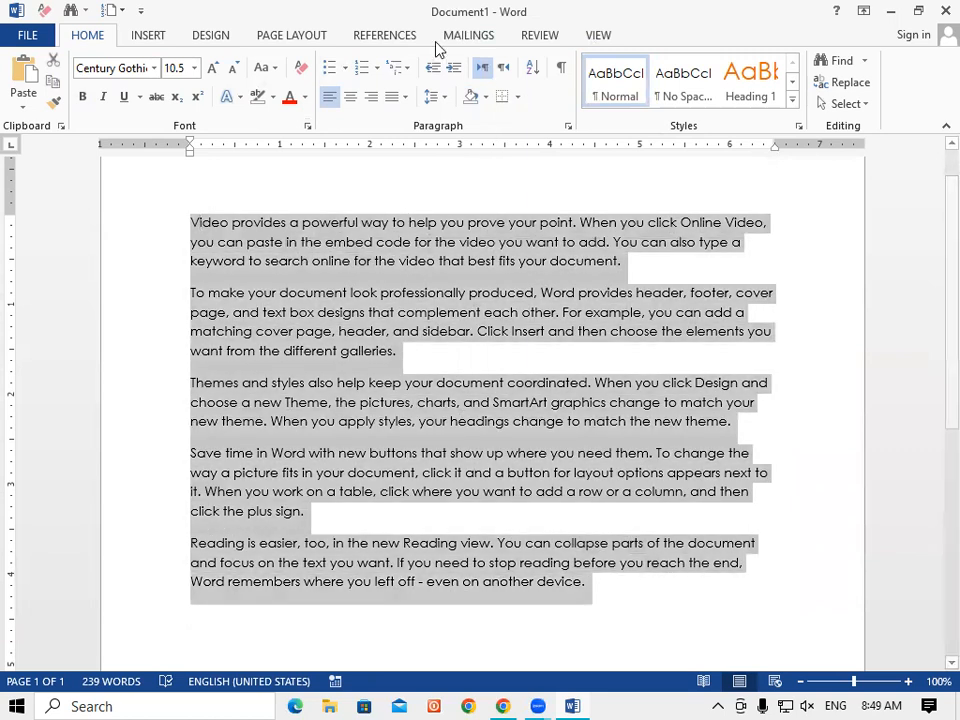
click(519, 97)
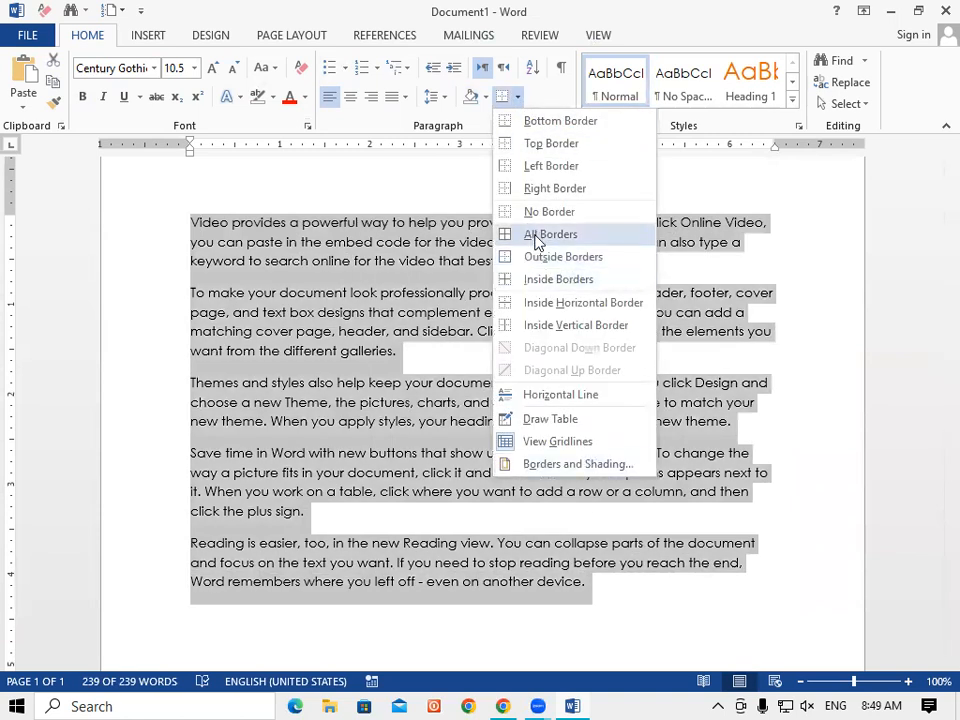
click(536, 237)
click(805, 490)
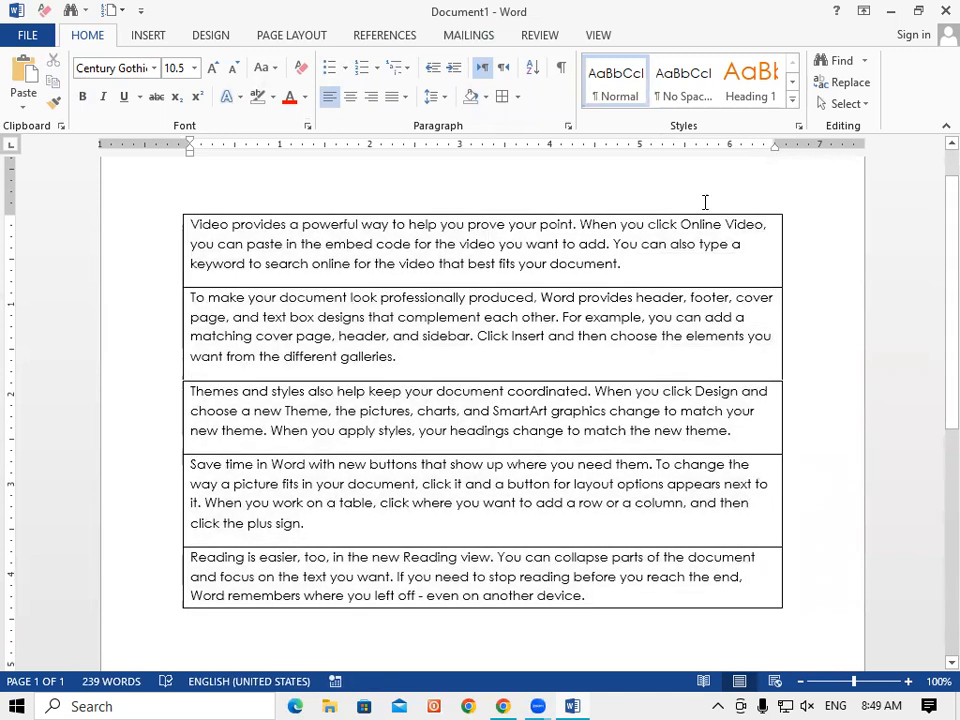
drag(191, 224, 789, 609)
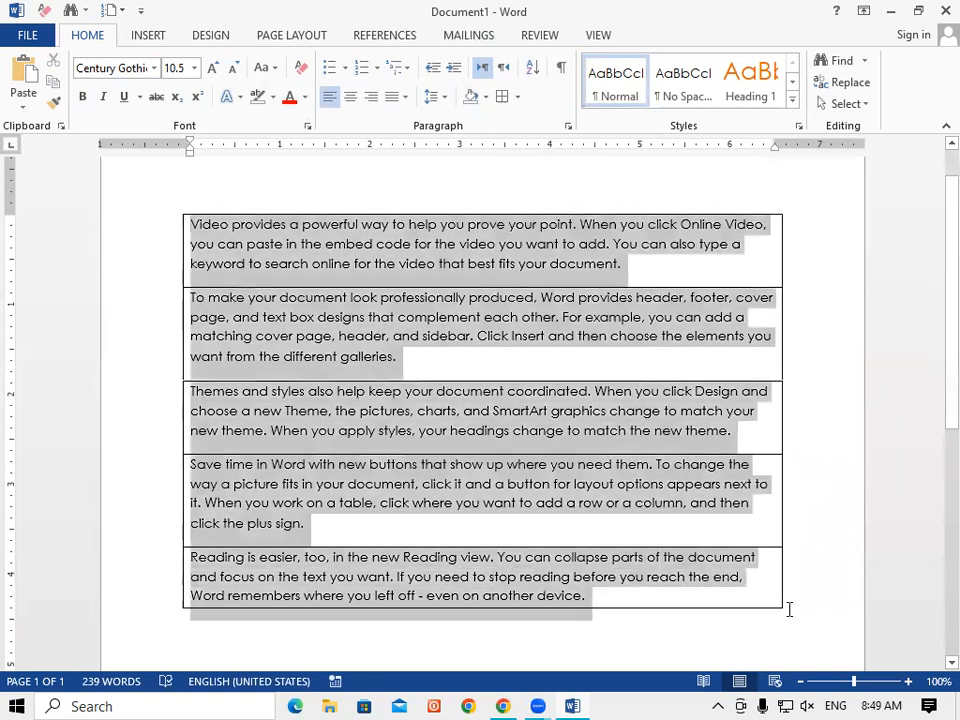
click(518, 97)
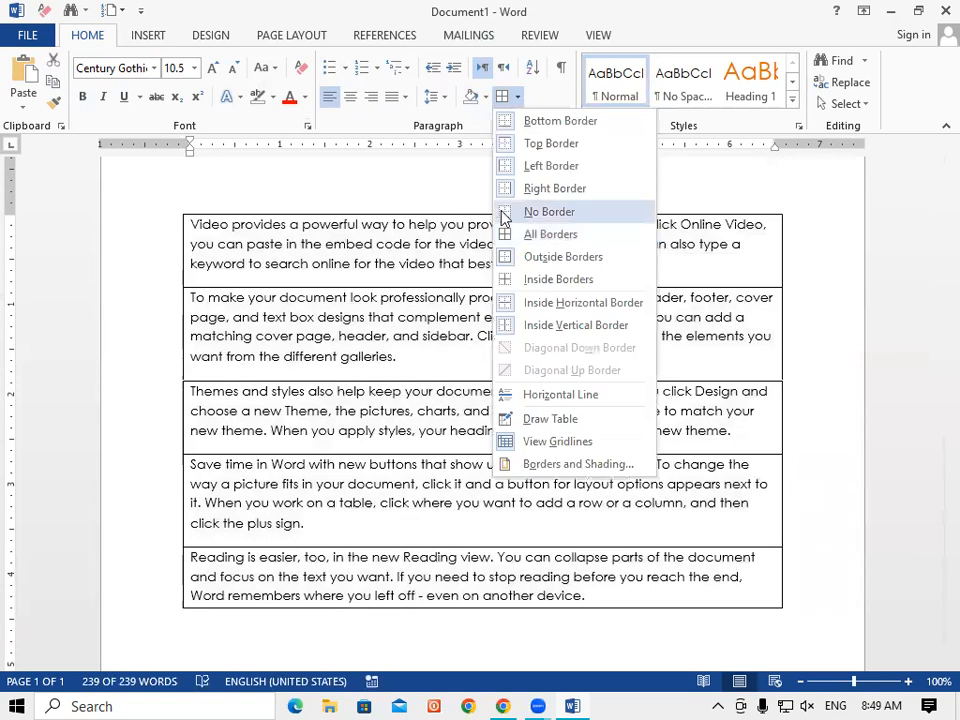
click(512, 211)
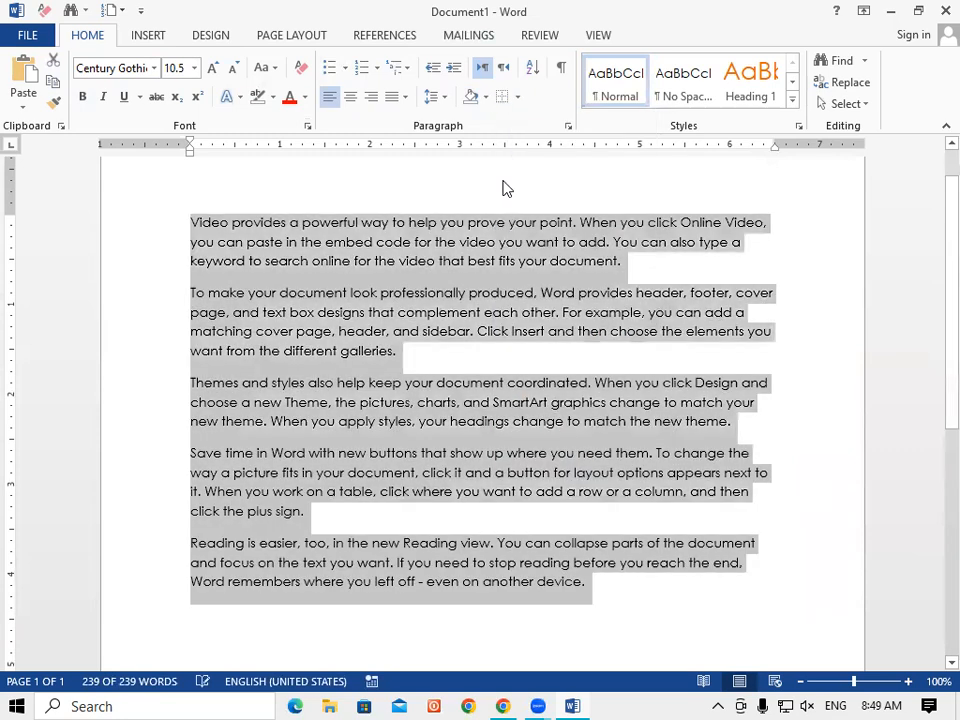
Add left, right, top and bottom borders to the paragraphs one by one.
click(517, 97)
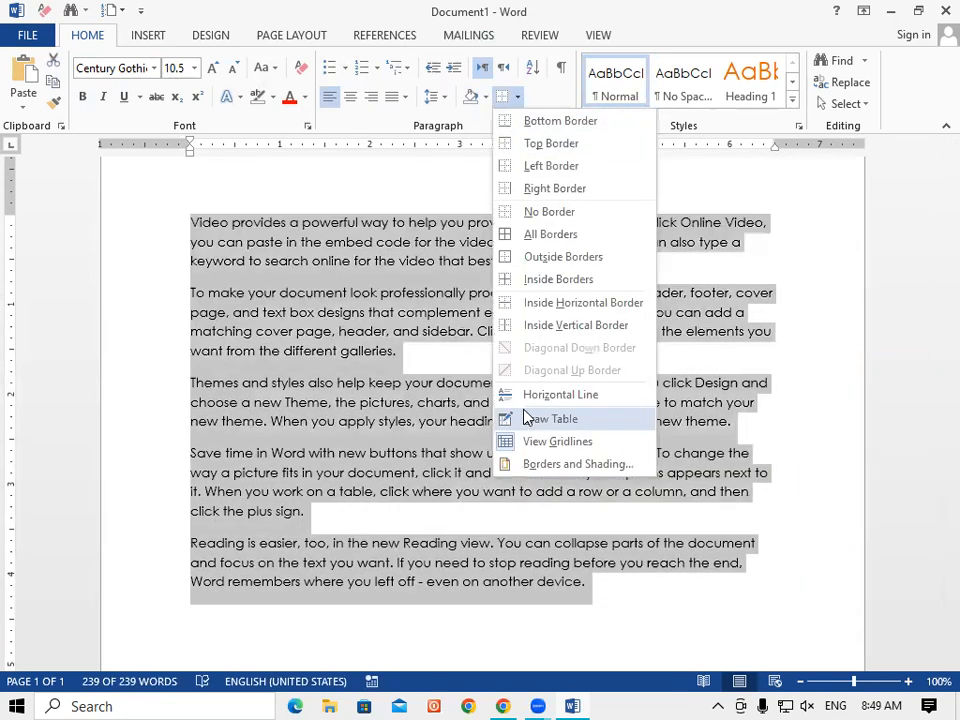
click(532, 172)
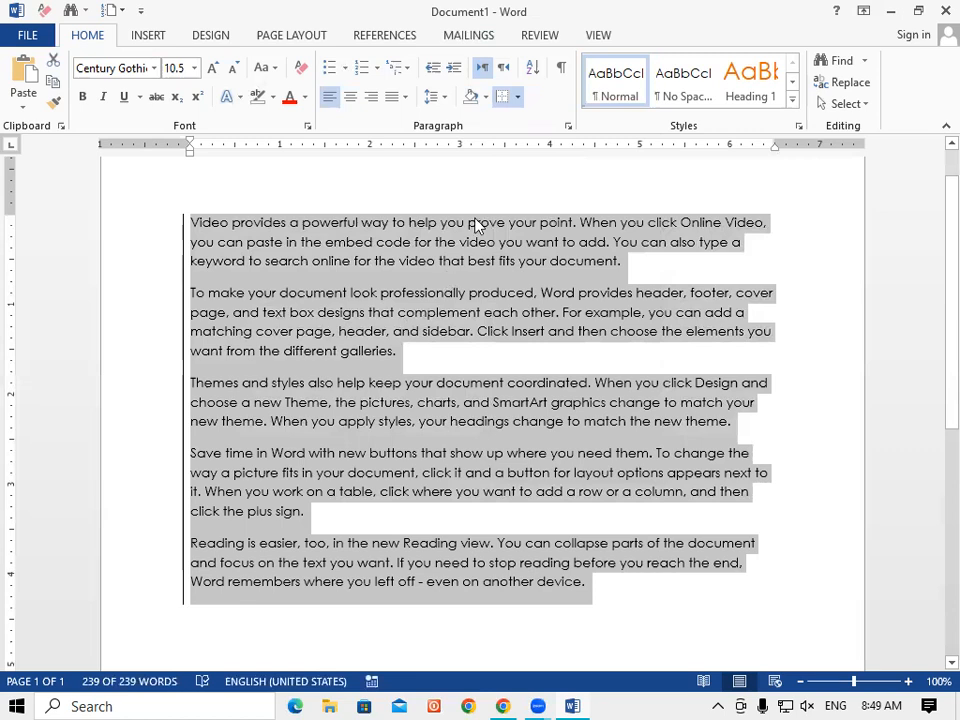
click(517, 97)
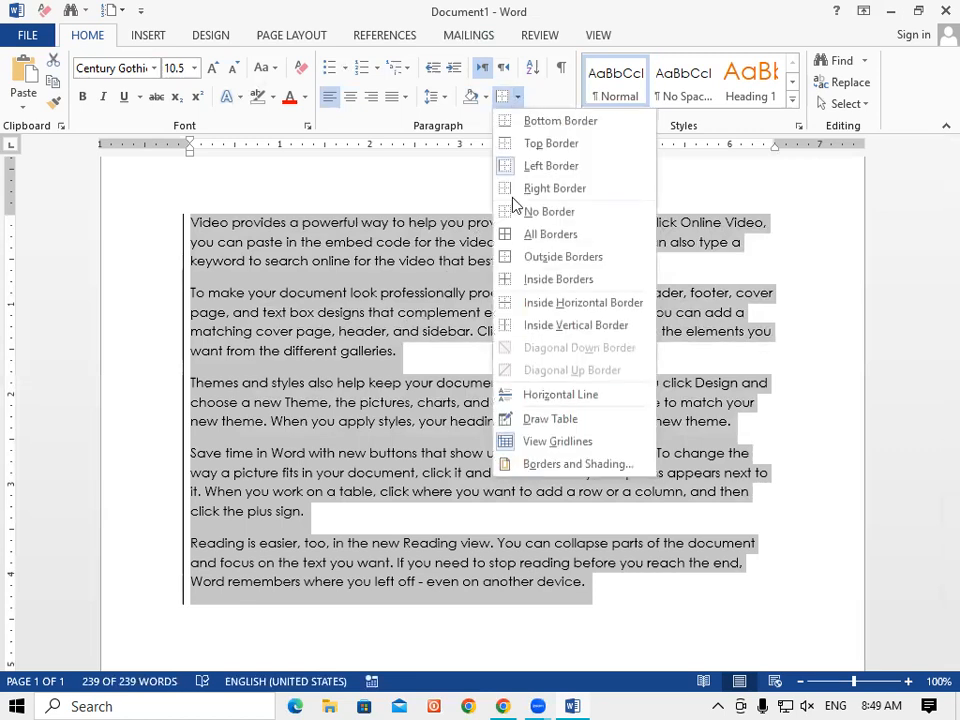
click(557, 188)
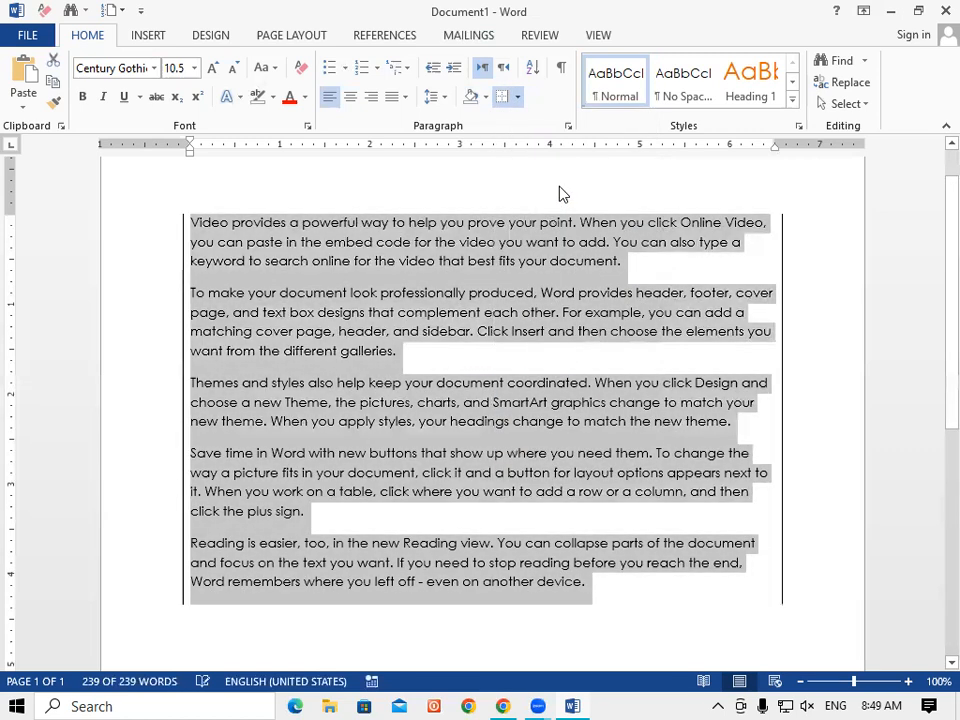
click(517, 98)
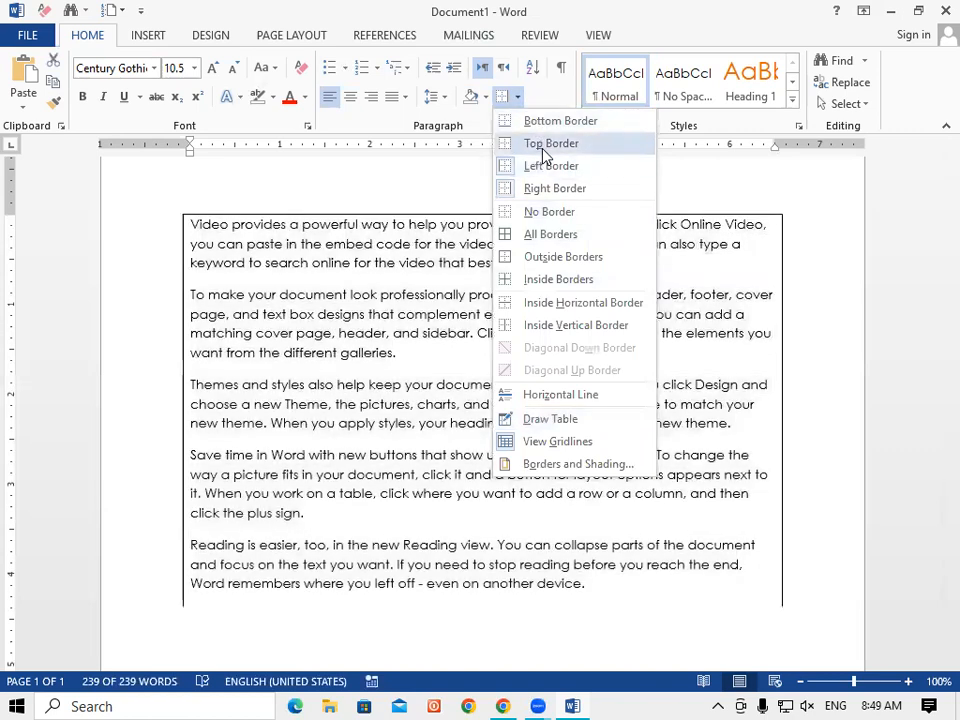
click(529, 145)
click(517, 98)
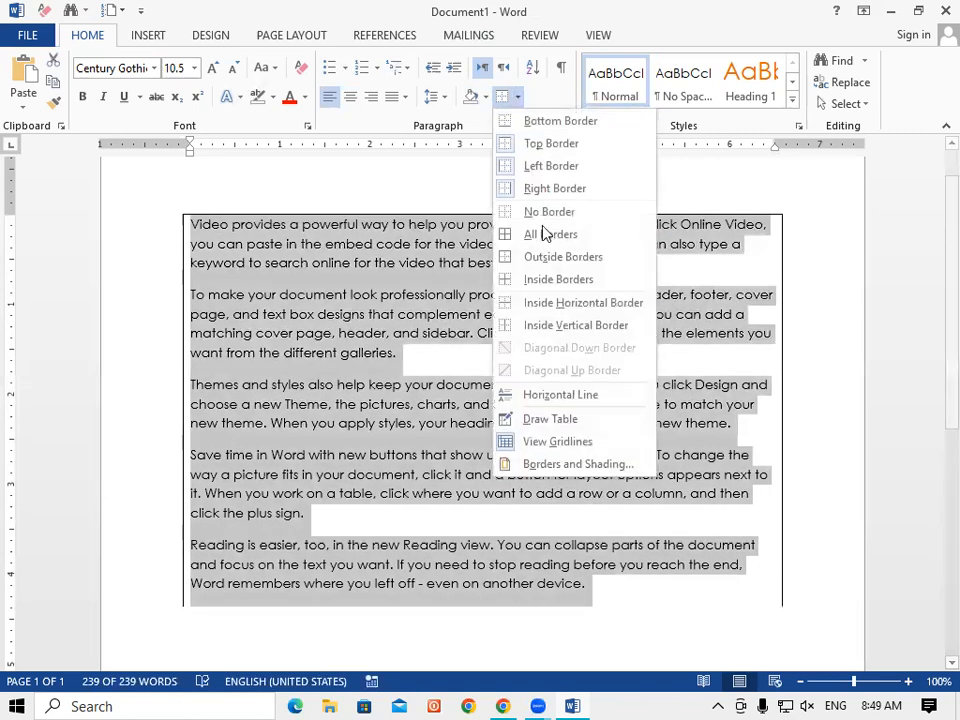
click(539, 126)
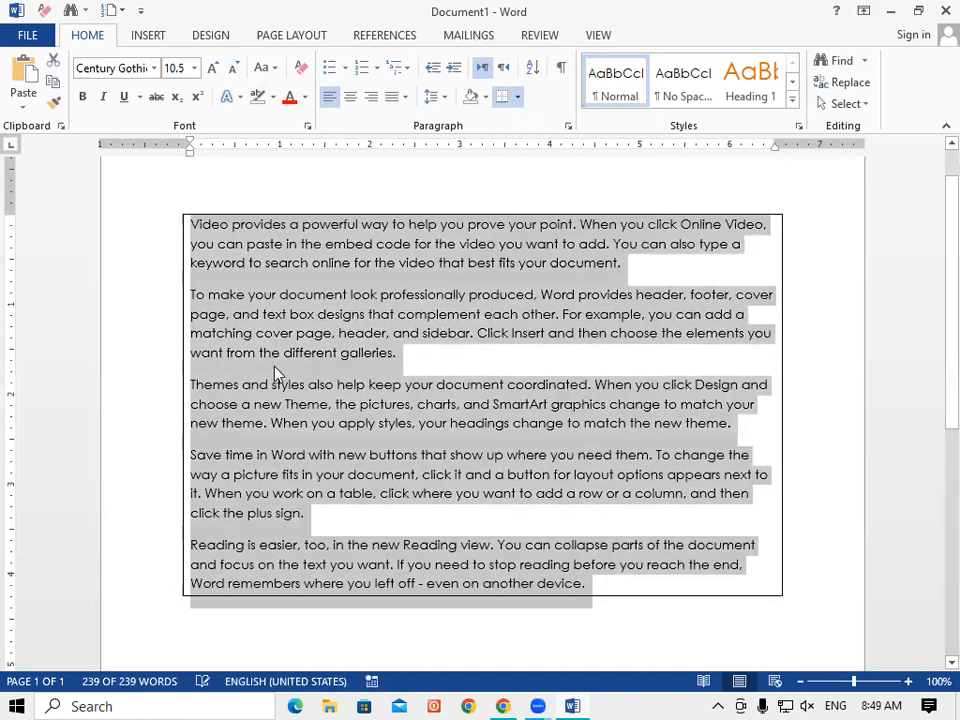
Remove the borders, apply a box border, then toggle it off leaving the text unbordered.
click(517, 99)
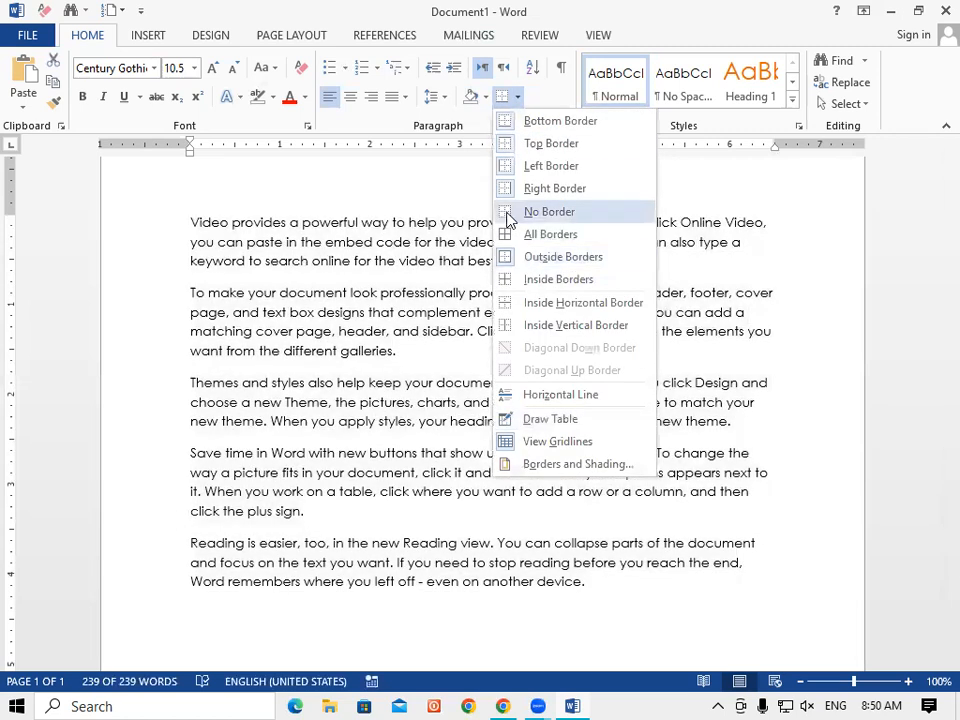
click(509, 213)
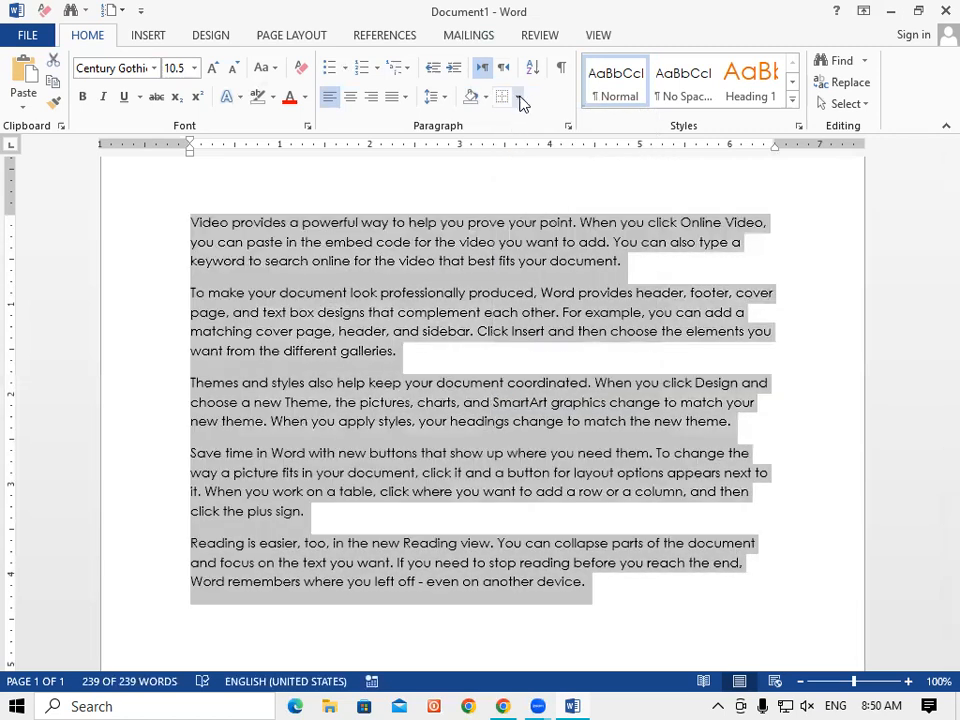
click(517, 97)
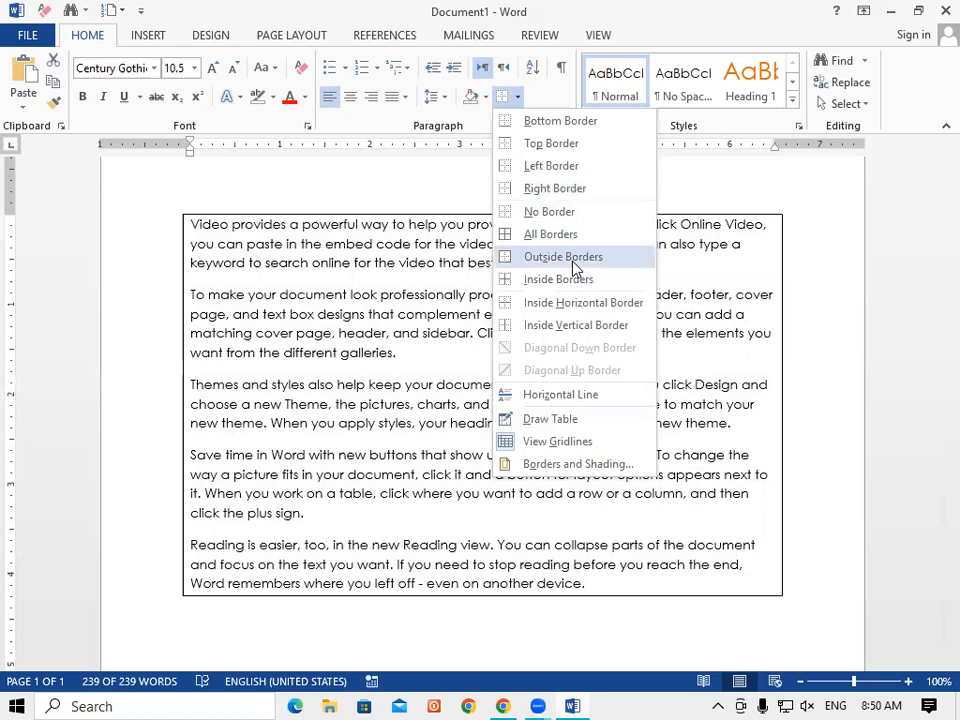
click(575, 267)
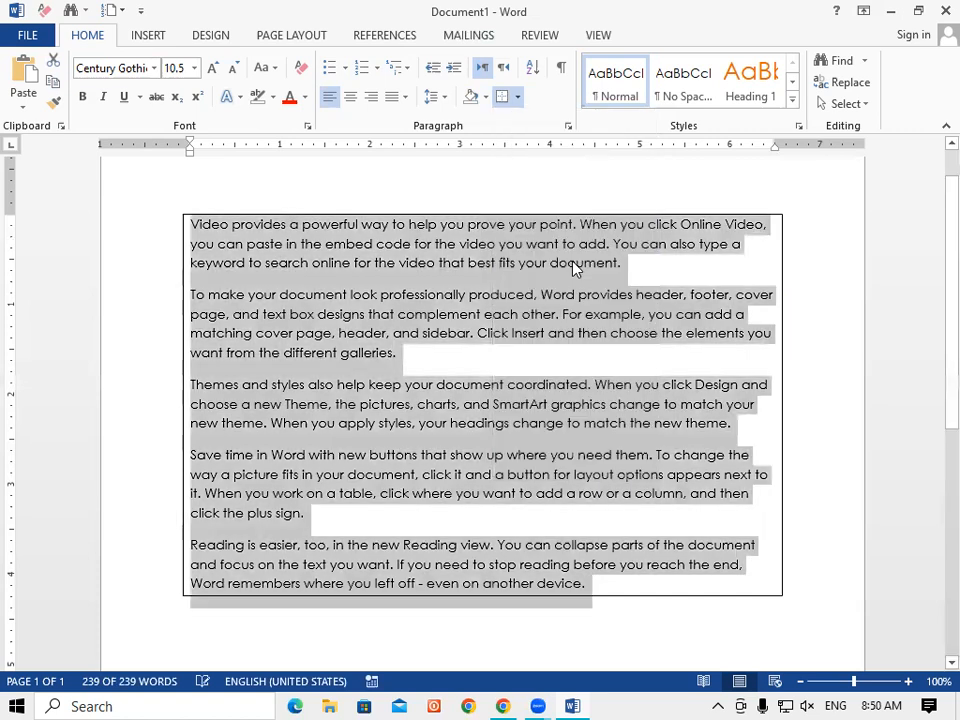
click(517, 97)
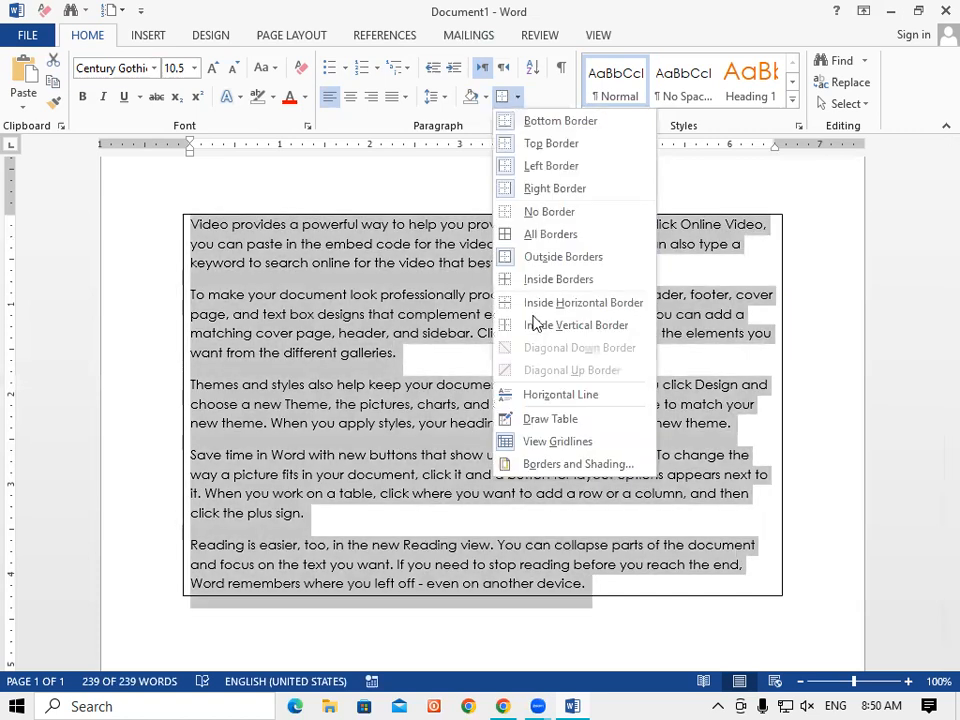
click(516, 99)
click(517, 102)
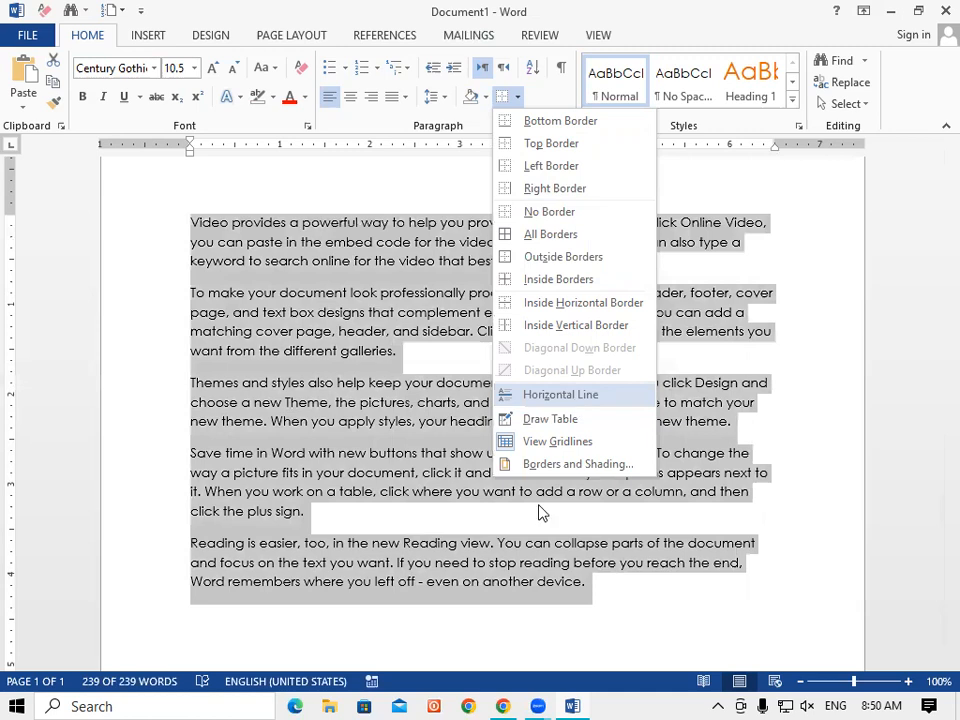
click(447, 381)
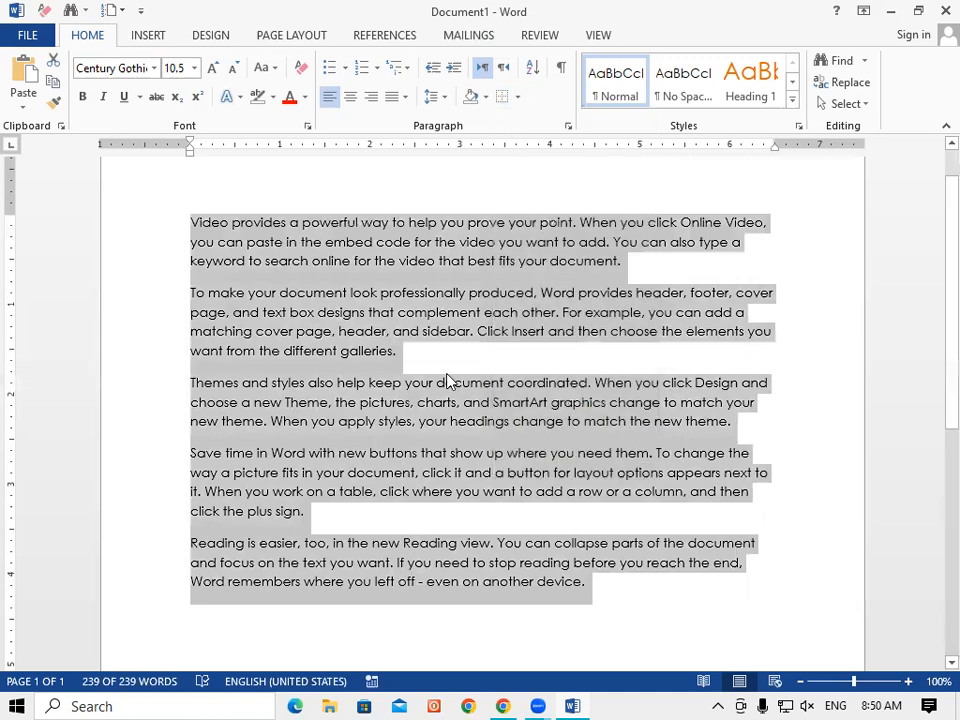
Insert a horizontal line after 'galleries.' between the second and Themes paragraphs.
click(392, 373)
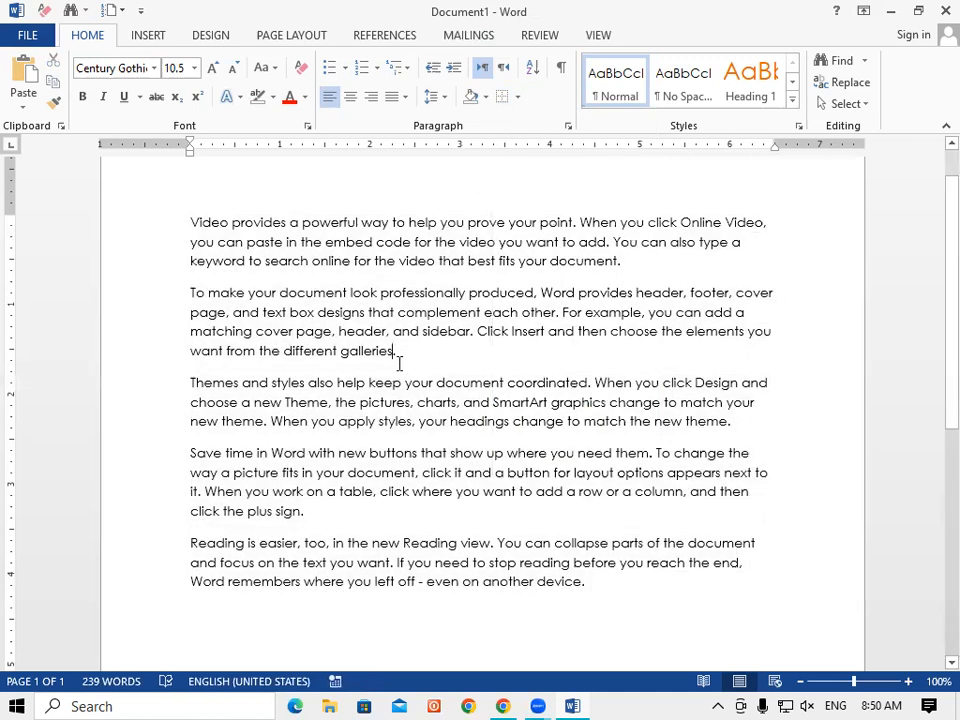
click(516, 96)
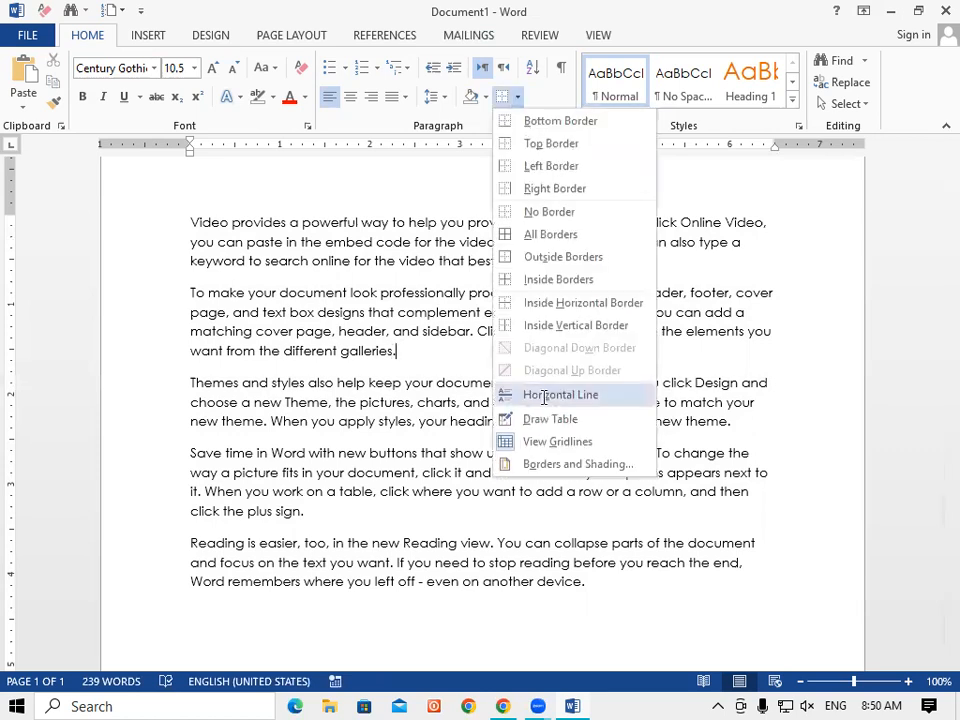
click(545, 396)
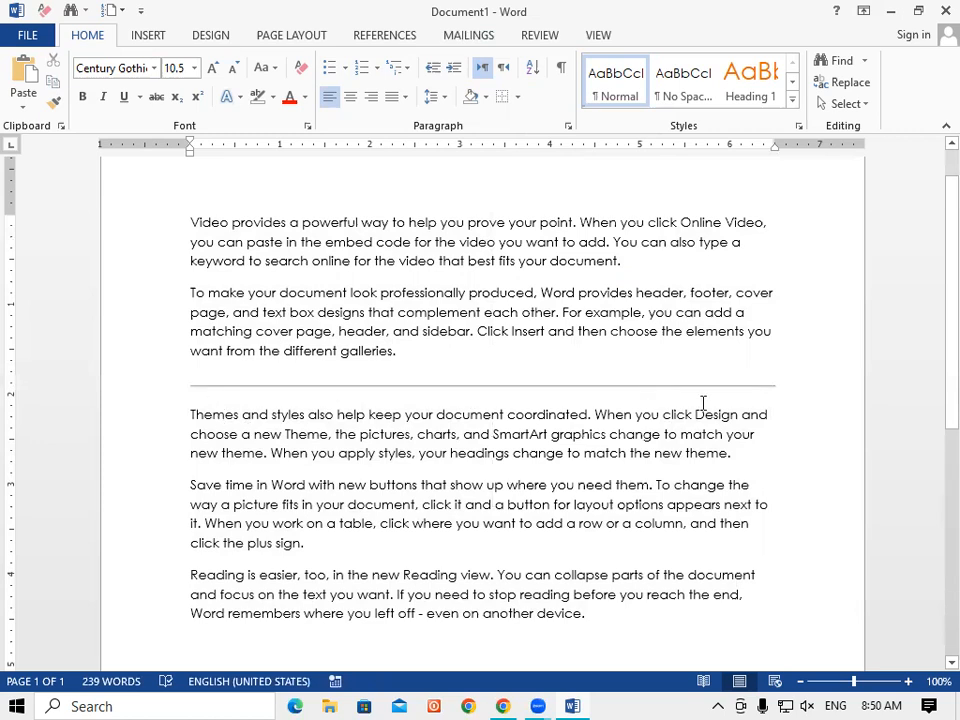
click(518, 98)
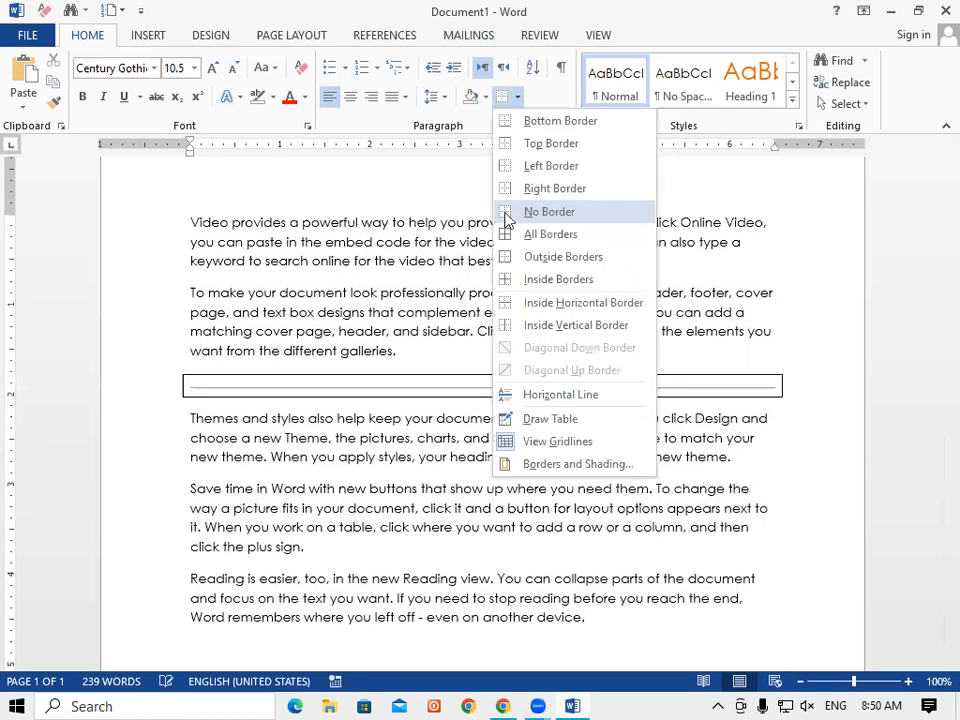
Delete the horizontal line and its leftover empty paragraph.
click(550, 212)
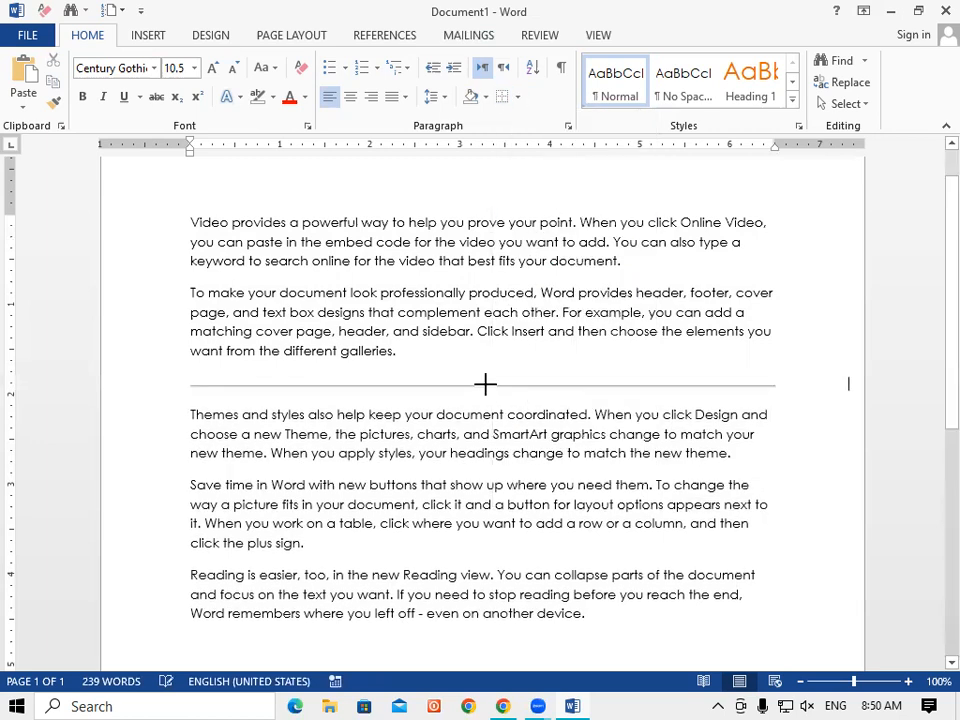
click(486, 386)
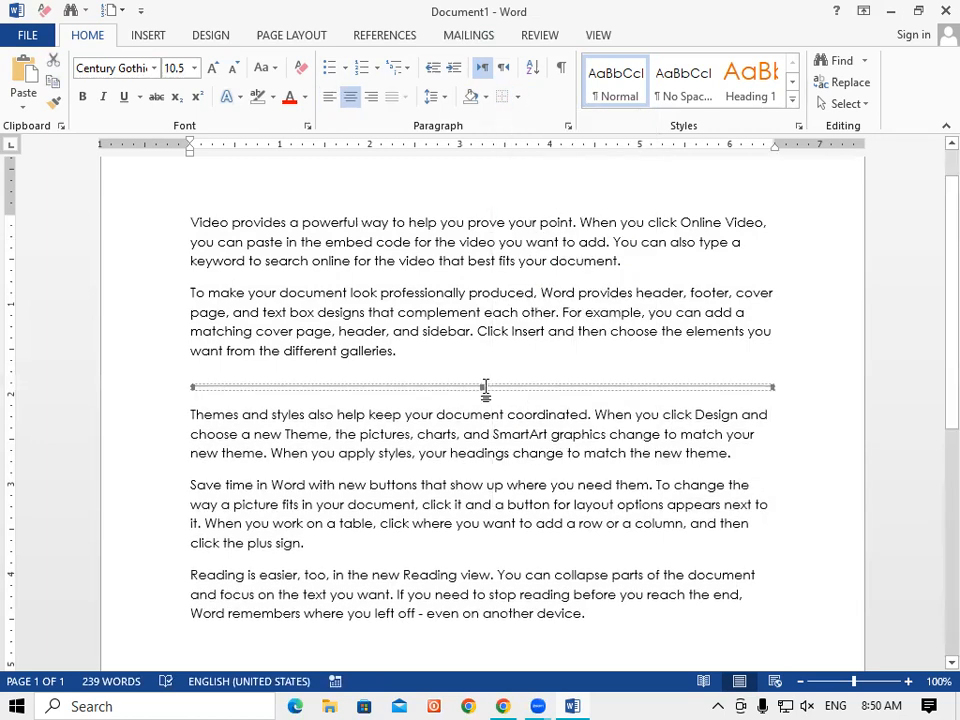
key(Delete)
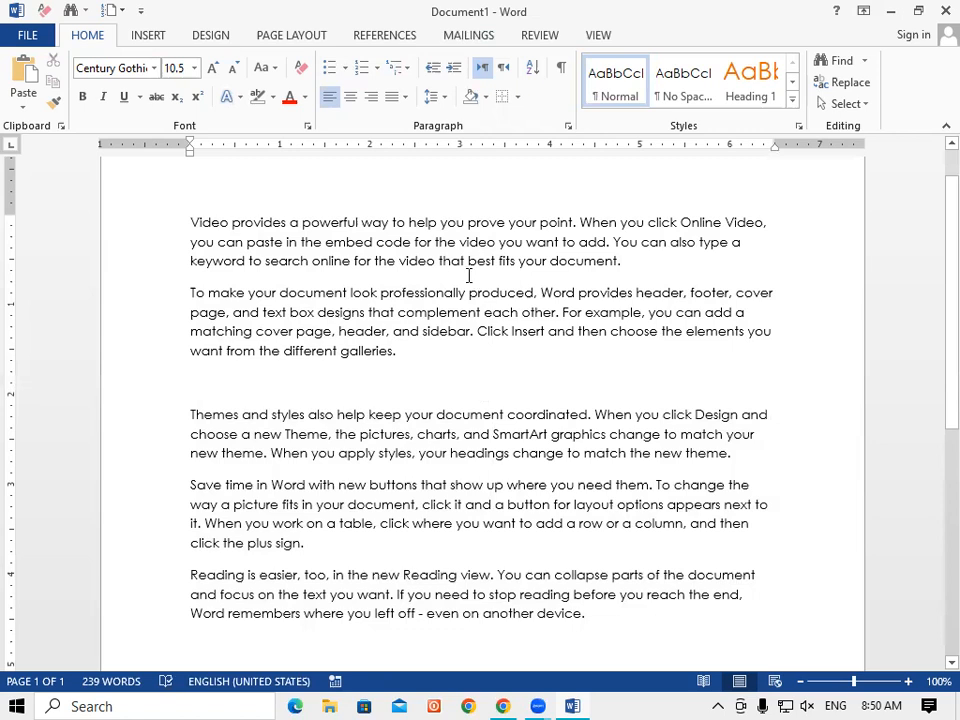
key(Delete)
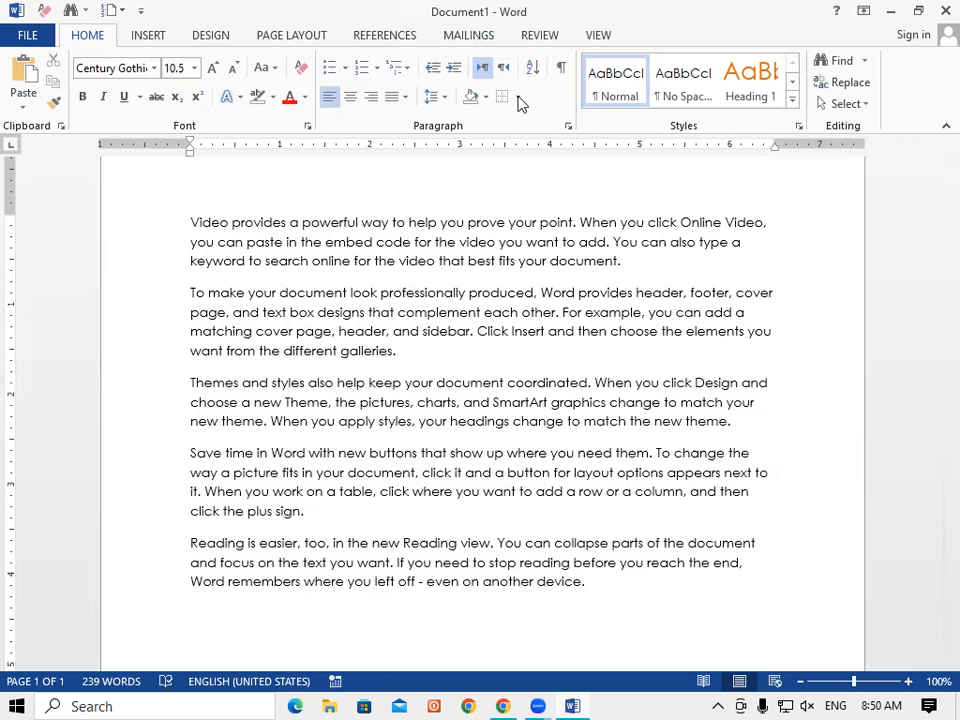
Try Inside Vertical and Inside Horizontal borders, then apply Inside Horizontal Border to all five paragraphs.
click(517, 97)
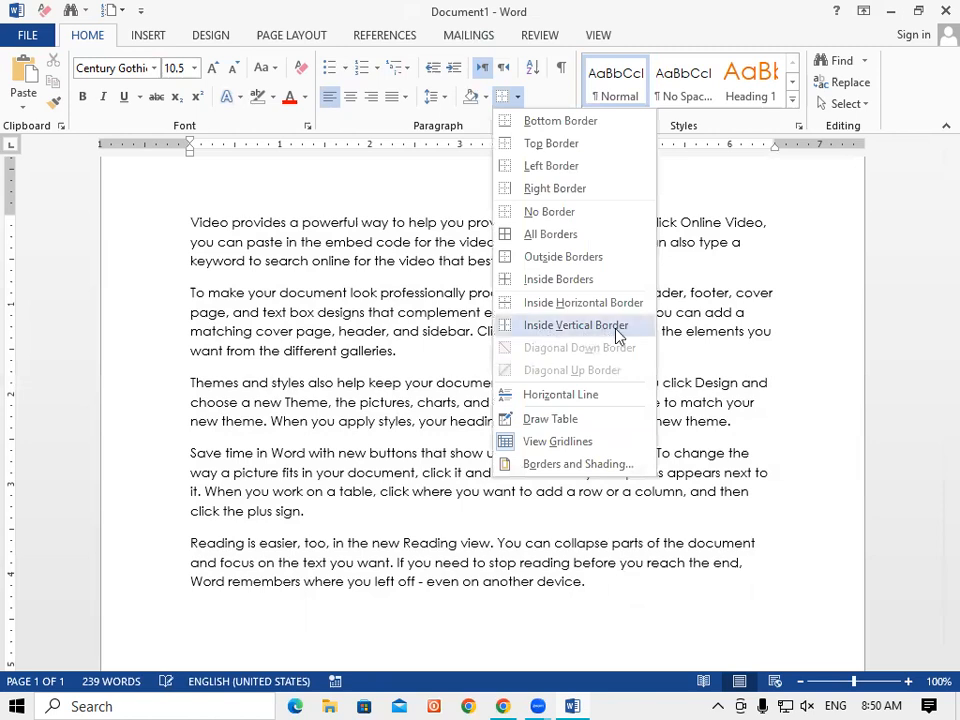
click(540, 326)
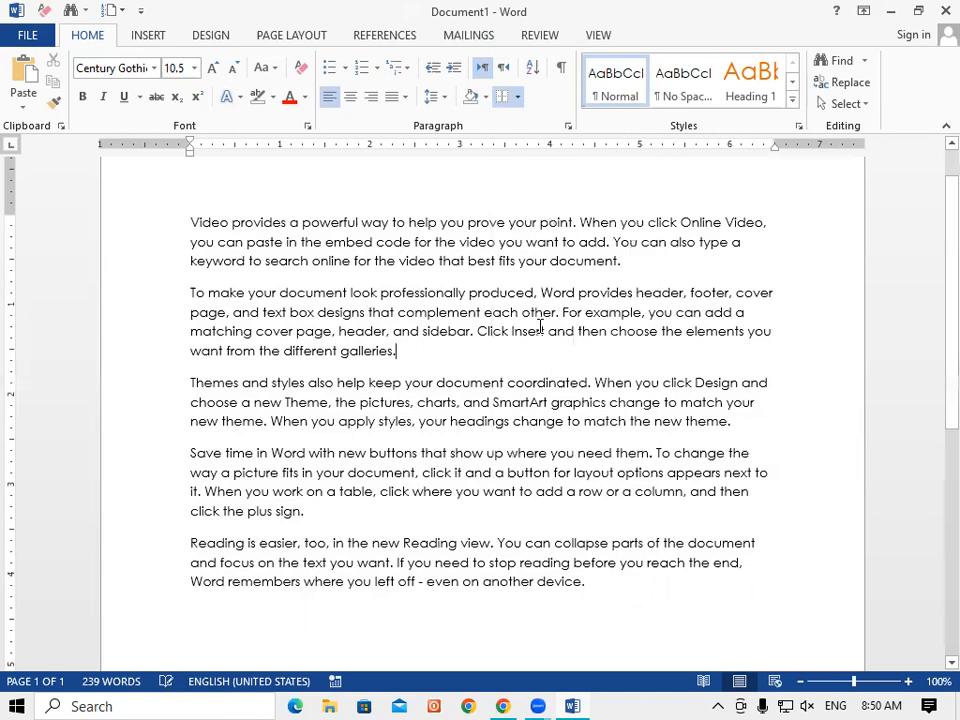
click(517, 98)
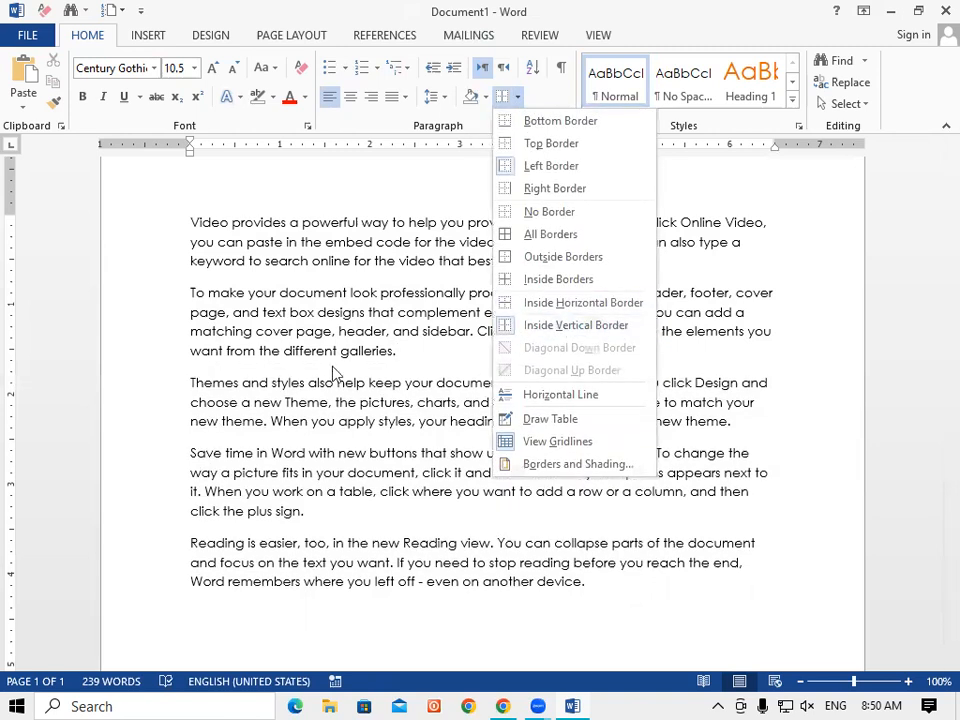
click(536, 308)
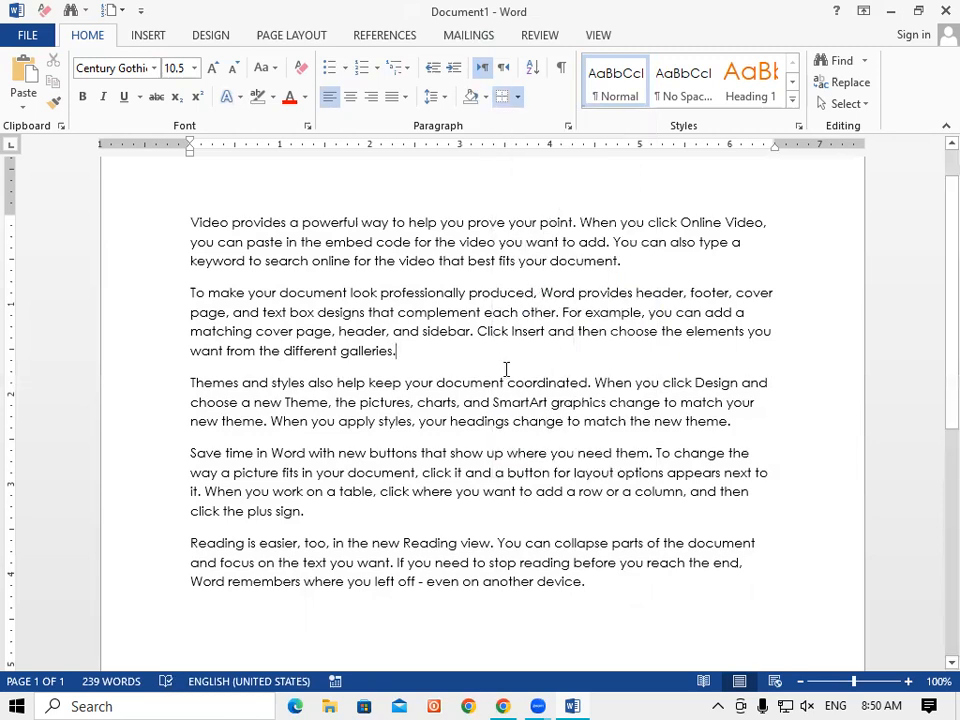
drag(165, 242, 621, 606)
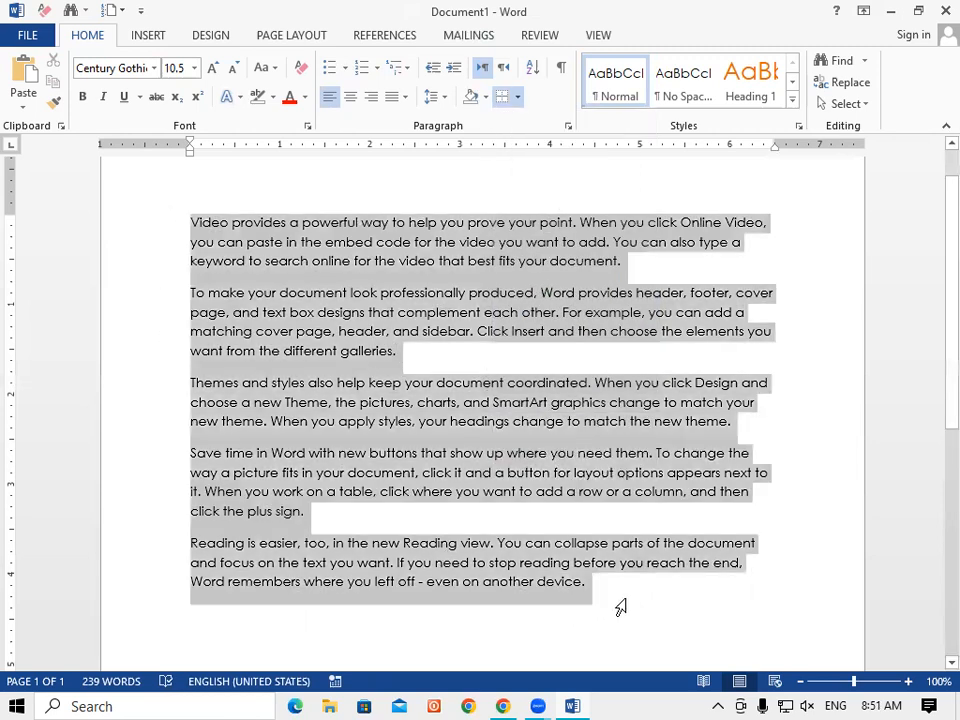
click(517, 96)
click(552, 304)
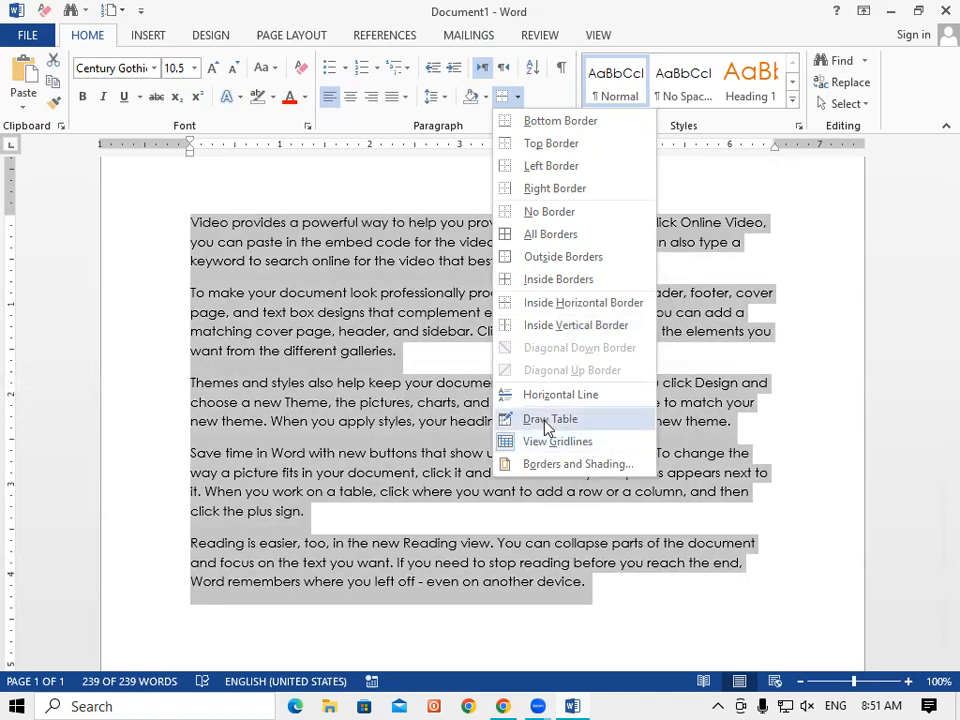
Draw trial table outlines over the paragraphs and undo both.
click(547, 420)
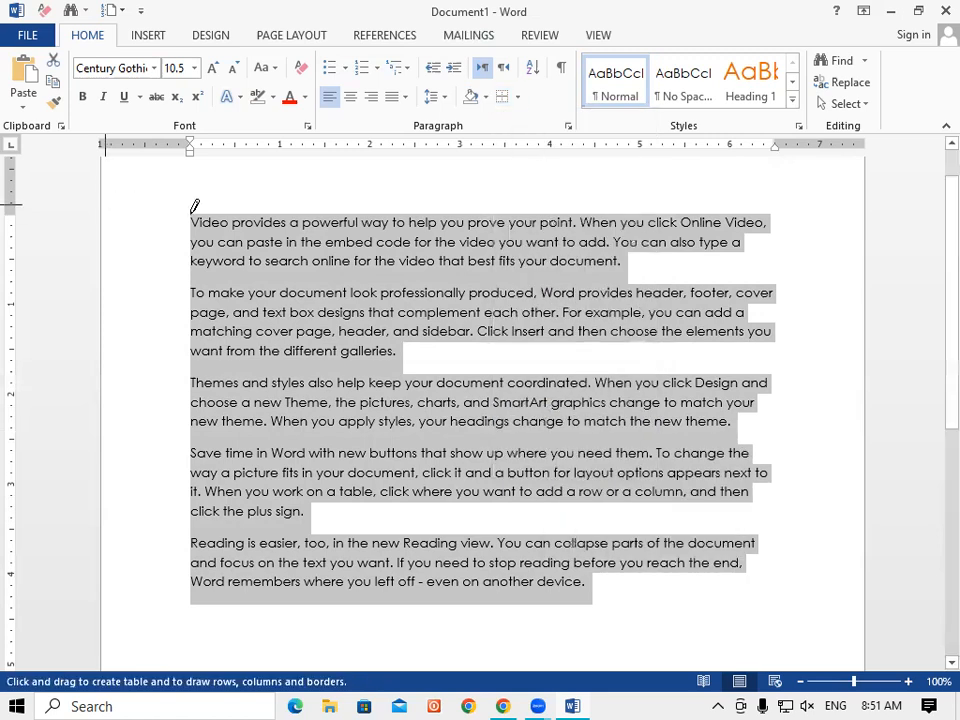
mouse_move(166, 204)
mouse_down()
mouse_move(750, 570)
mouse_move(775, 619)
mouse_up()
drag(775, 620, 775, 619)
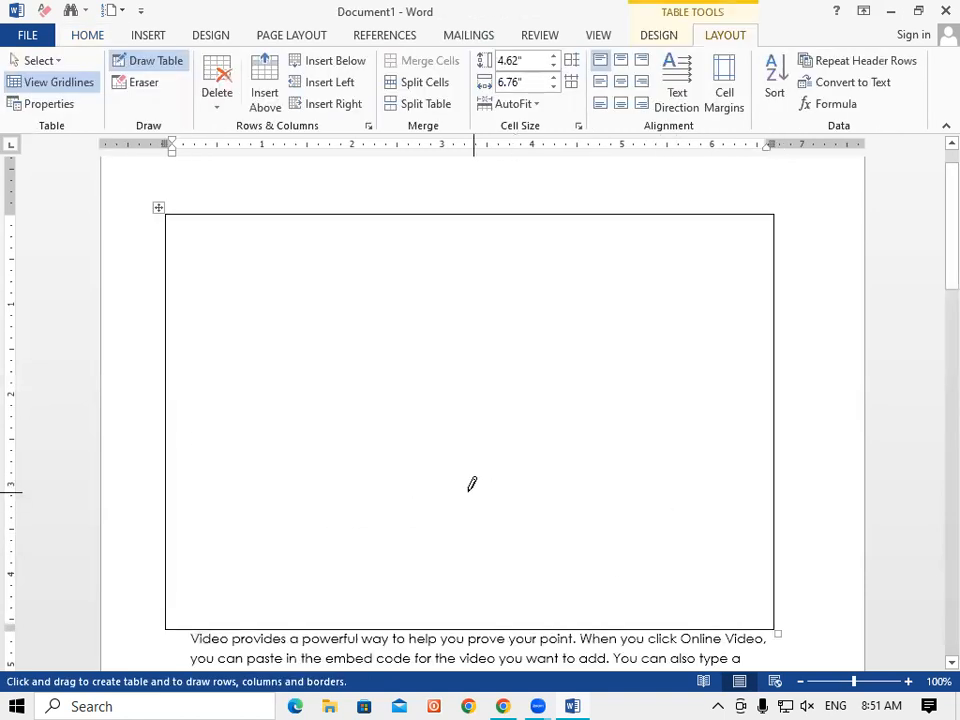
key(ctrl+z)
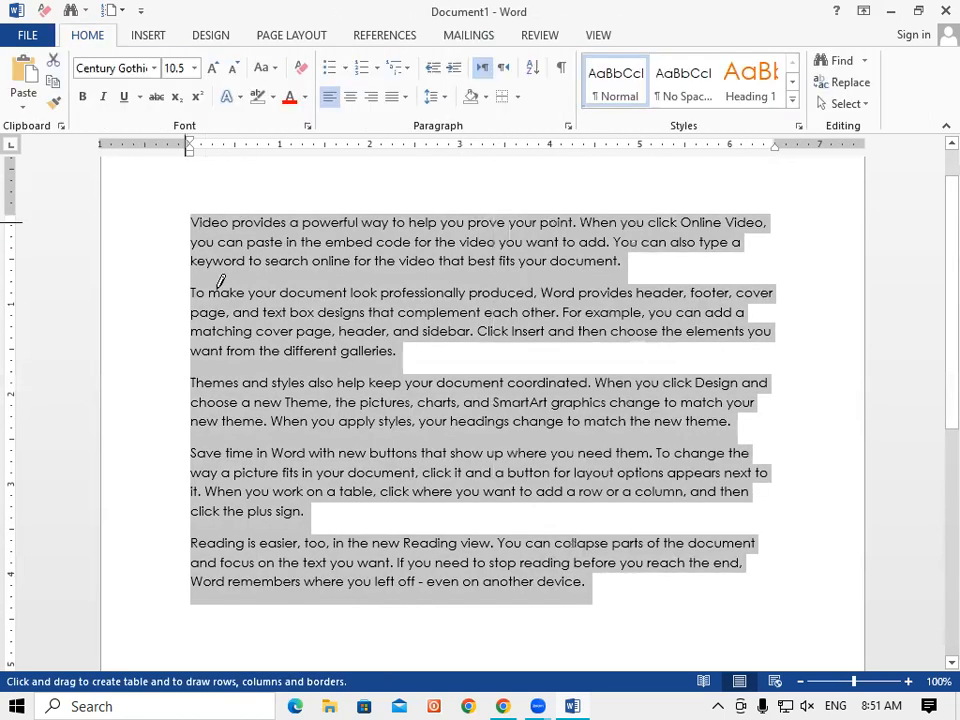
drag(199, 281, 716, 266)
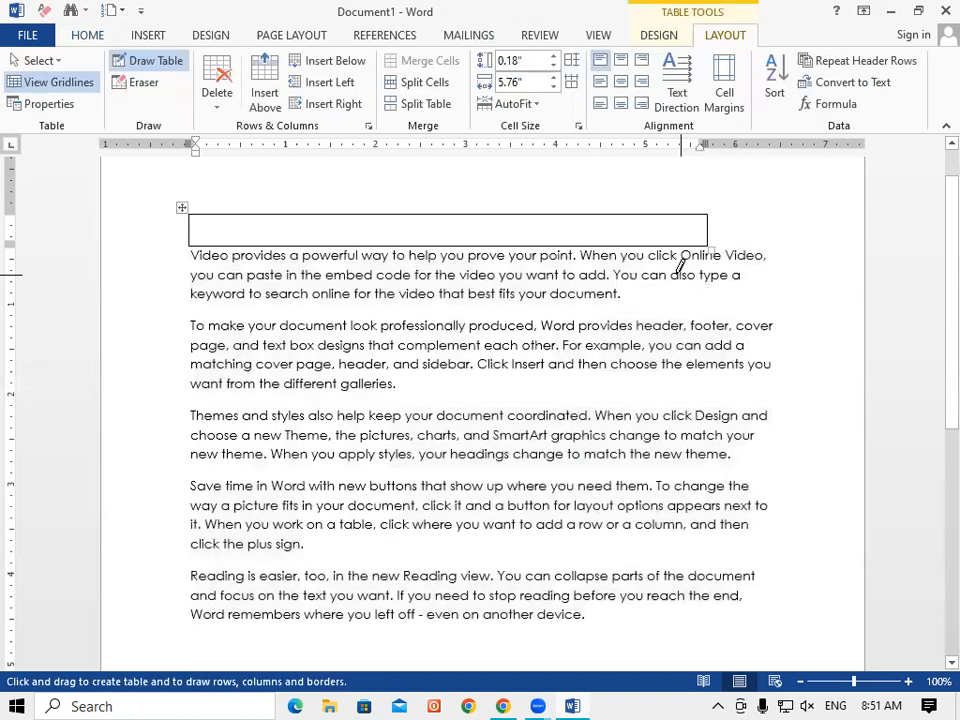
key(ctrl+z)
Draw a single-cell table enclosing all five paragraphs with Draw Table.
click(817, 363)
click(517, 97)
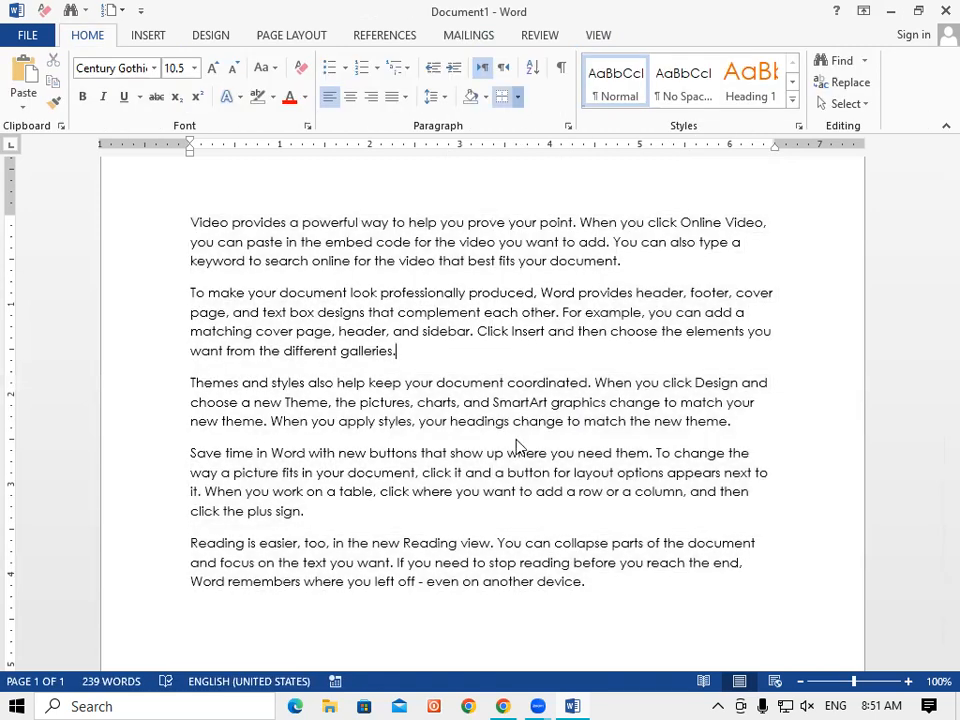
click(548, 419)
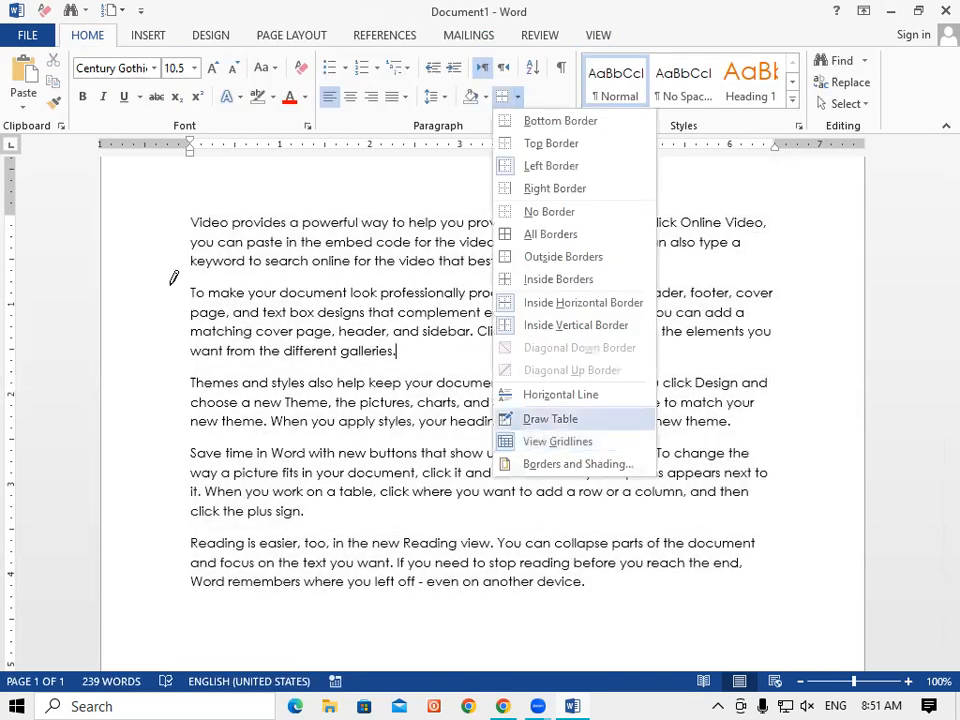
mouse_move(185, 206)
mouse_down()
mouse_move(492, 462)
mouse_move(810, 583)
mouse_move(790, 611)
mouse_move(800, 606)
mouse_move(785, 608)
mouse_up()
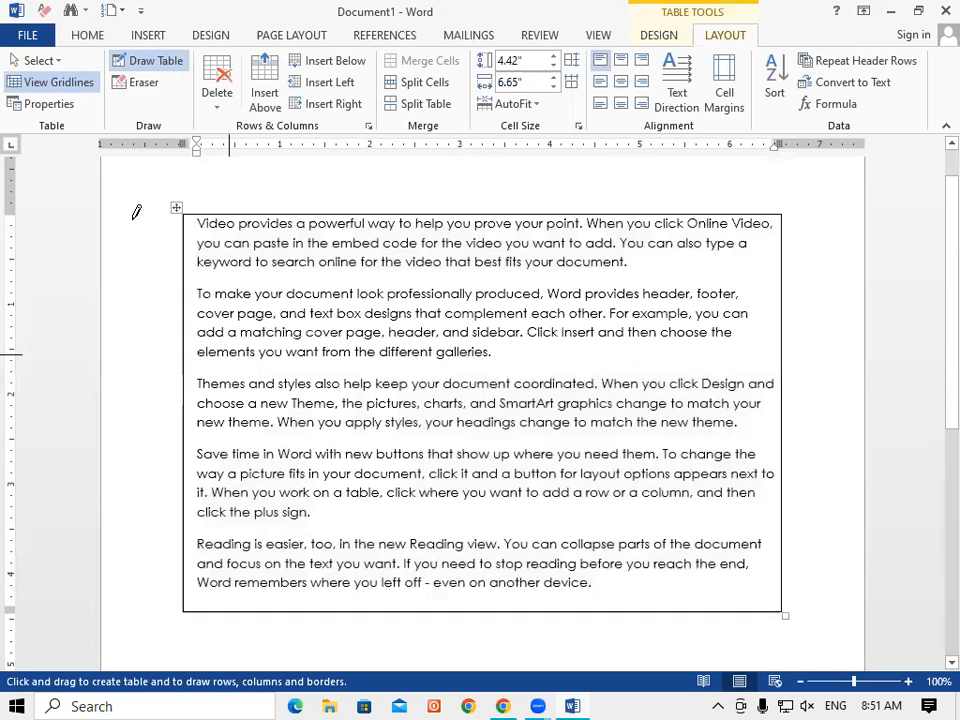
Draw row lines across the table between paragraphs, making seven rows with an empty bottom row.
drag(186, 268, 608, 275)
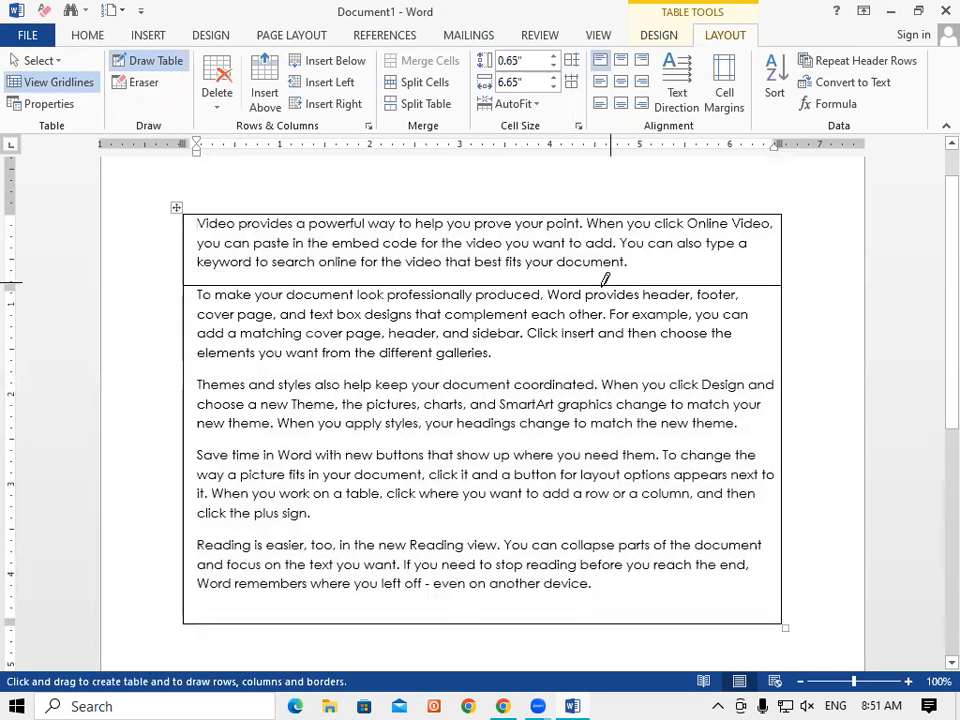
drag(184, 366, 534, 370)
drag(180, 438, 510, 440)
mouse_move(189, 510)
mouse_down()
mouse_move(416, 514)
mouse_move(446, 539)
mouse_move(435, 506)
mouse_move(433, 514)
mouse_move(426, 506)
mouse_move(217, 519)
mouse_move(317, 544)
mouse_move(484, 544)
mouse_up()
drag(180, 611, 274, 621)
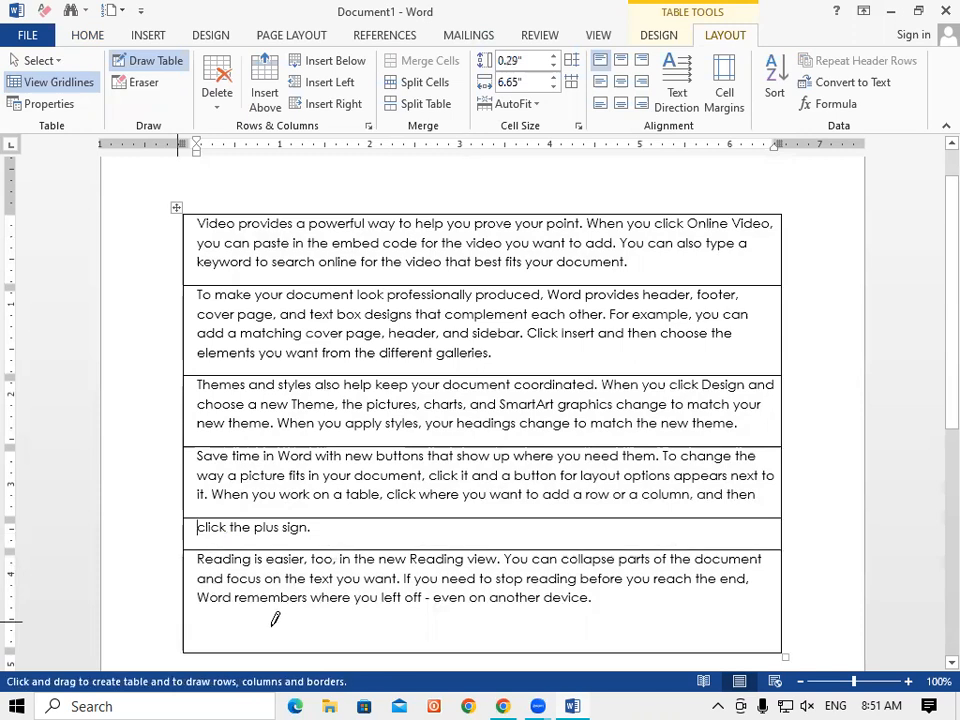
mouse_move(185, 588)
mouse_down()
mouse_move(498, 580)
mouse_move(476, 562)
mouse_up()
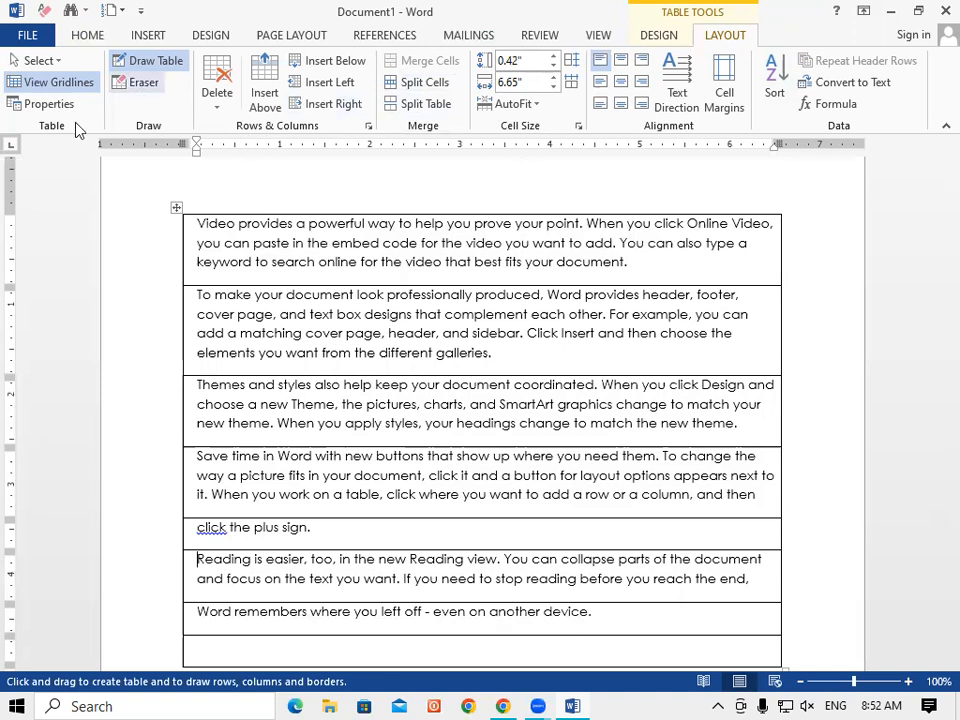
Erase the row lines between the first three paragraphs so they share one cell, undoing the extra Save time merge.
click(143, 84)
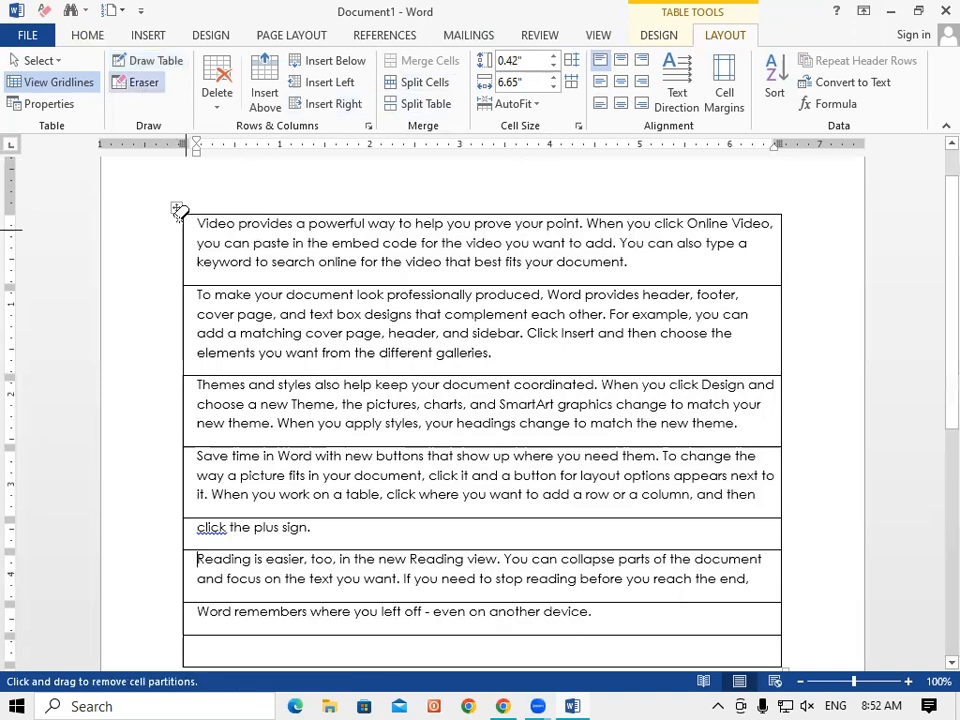
mouse_move(190, 214)
mouse_down()
mouse_move(182, 217)
mouse_move(216, 212)
mouse_move(236, 276)
mouse_move(199, 285)
mouse_move(180, 408)
mouse_move(195, 467)
mouse_up()
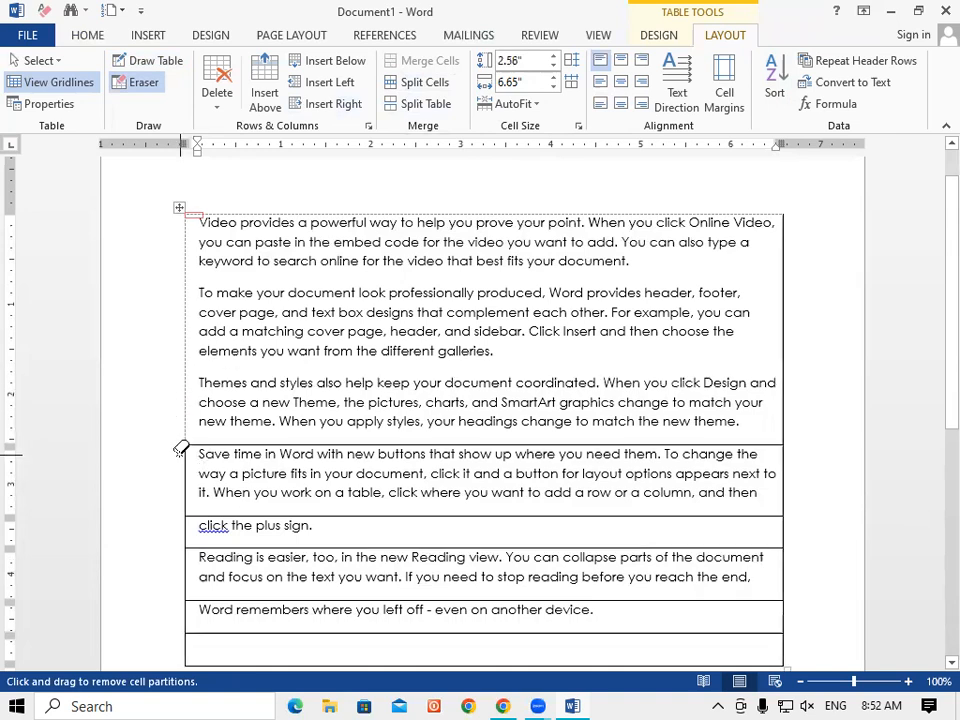
key(Escape)
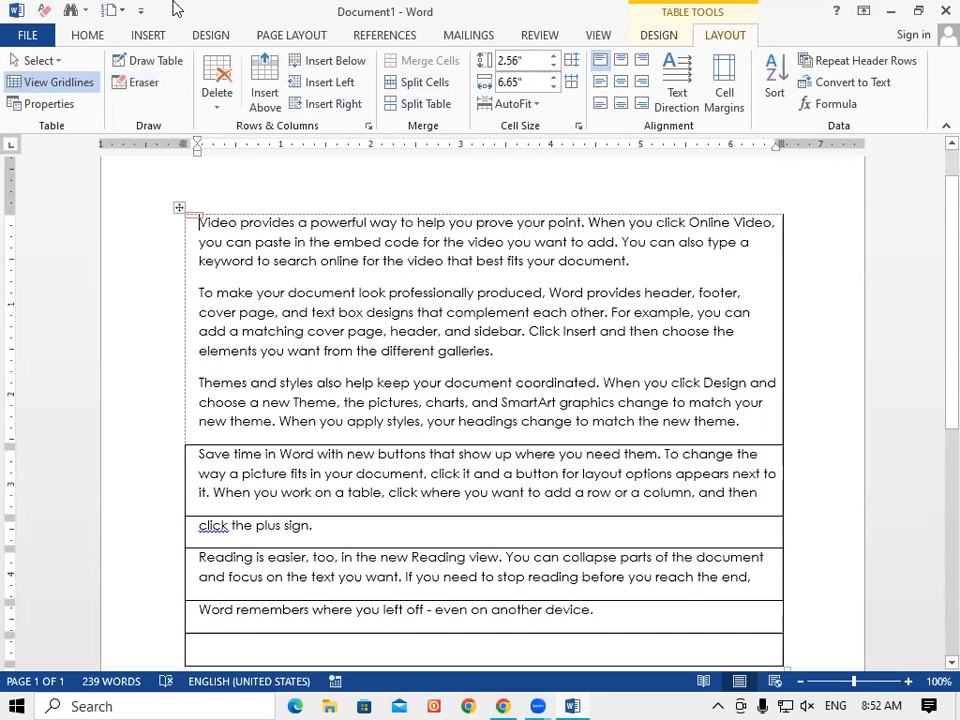
click(136, 82)
click(188, 454)
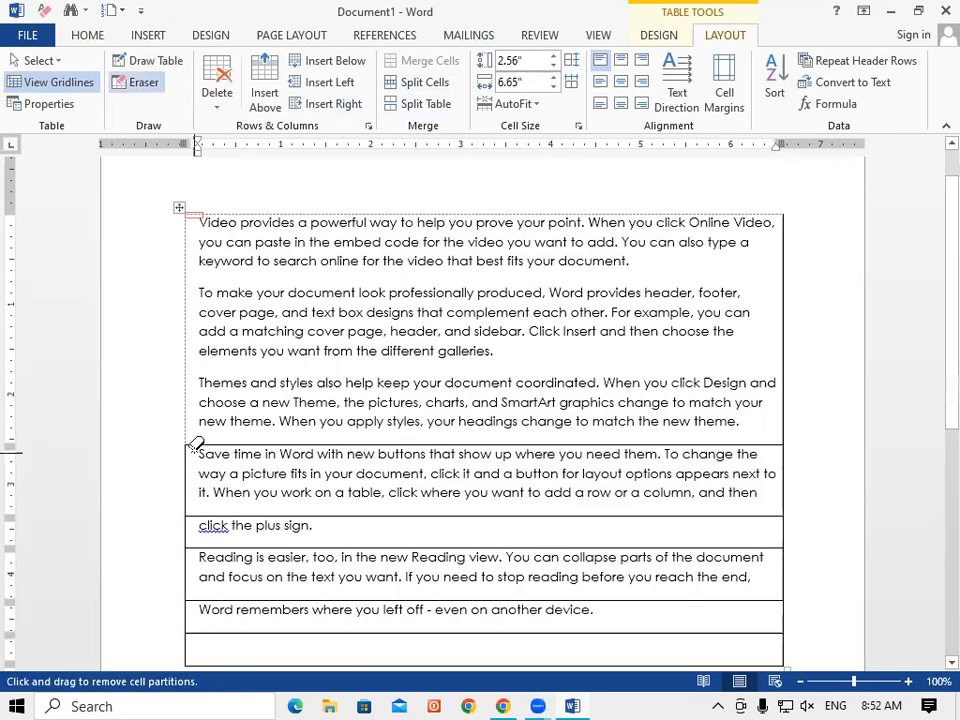
drag(184, 470, 180, 455)
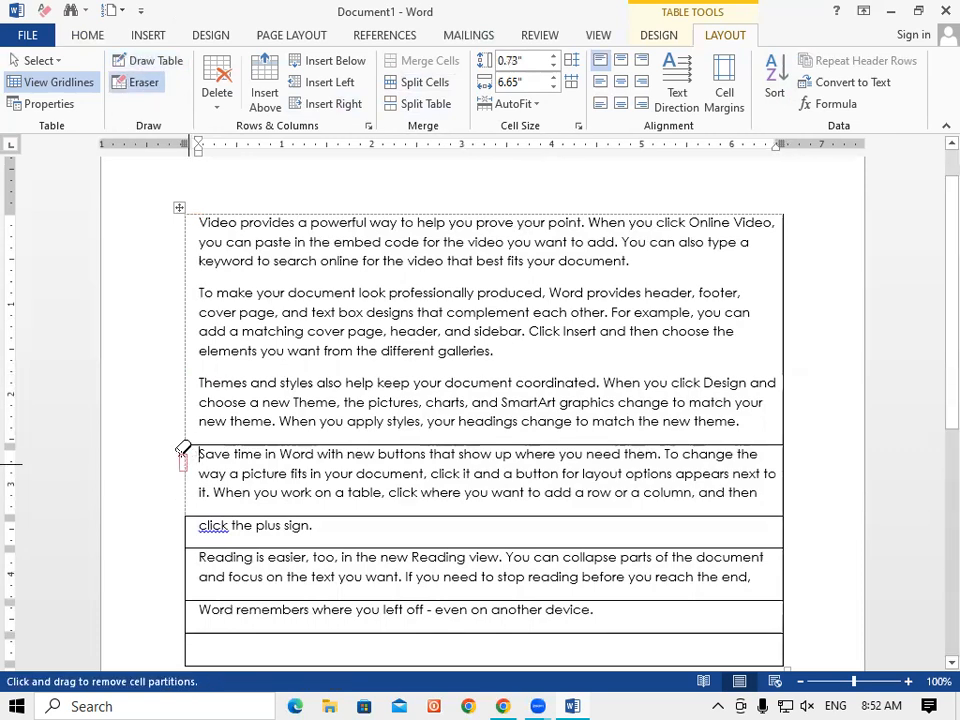
drag(233, 438, 258, 422)
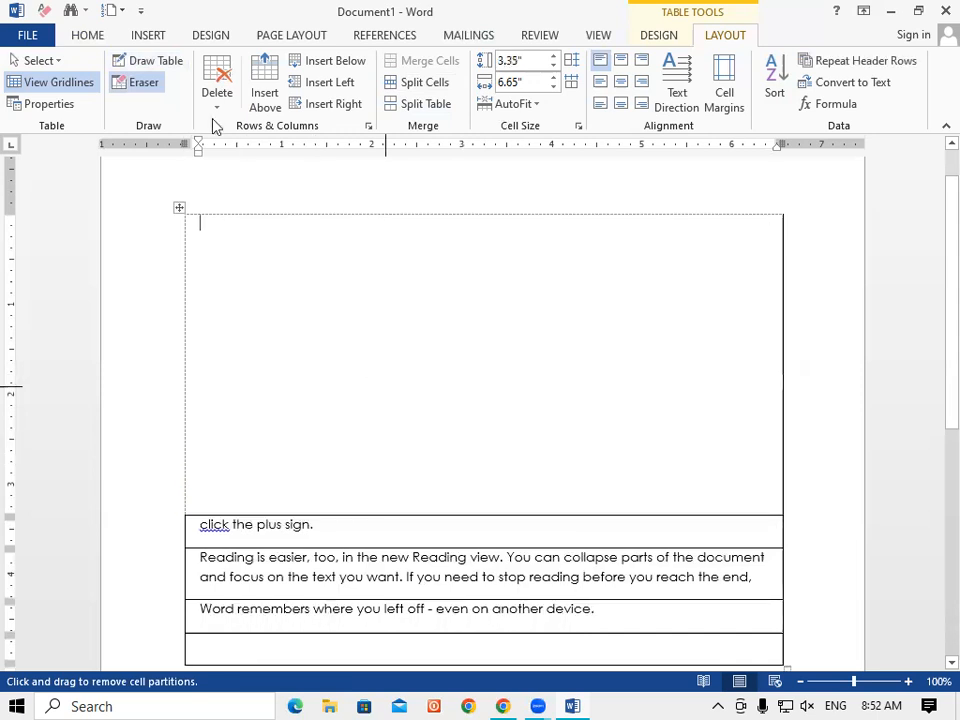
key(ctrl+z)
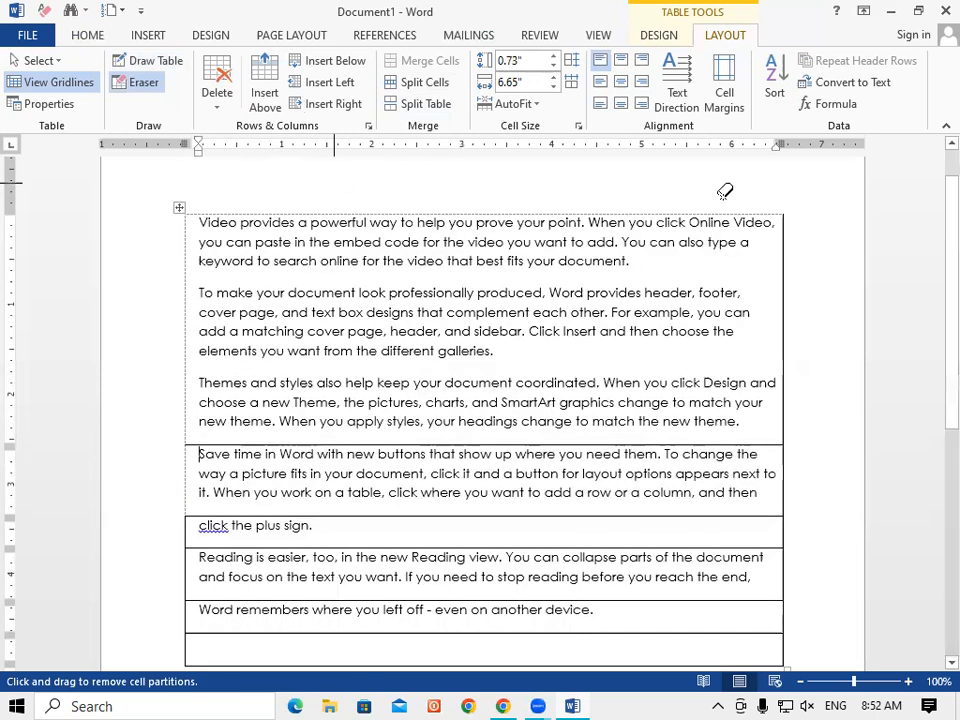
key(Escape)
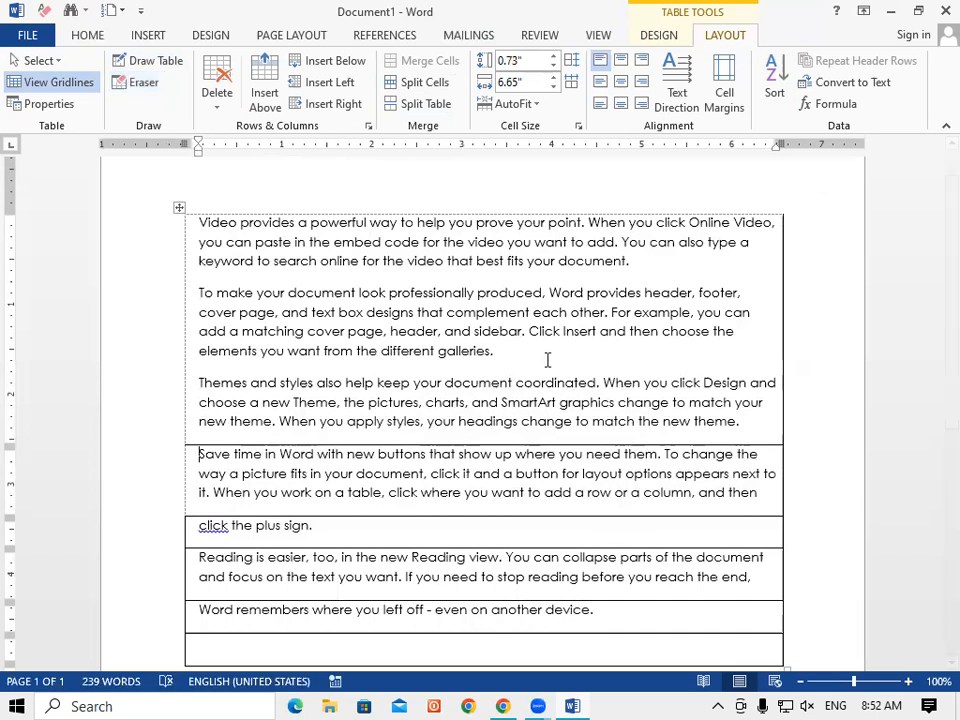
Delete the entire table with all its text, leaving a 0-word document.
key(ctrl+a)
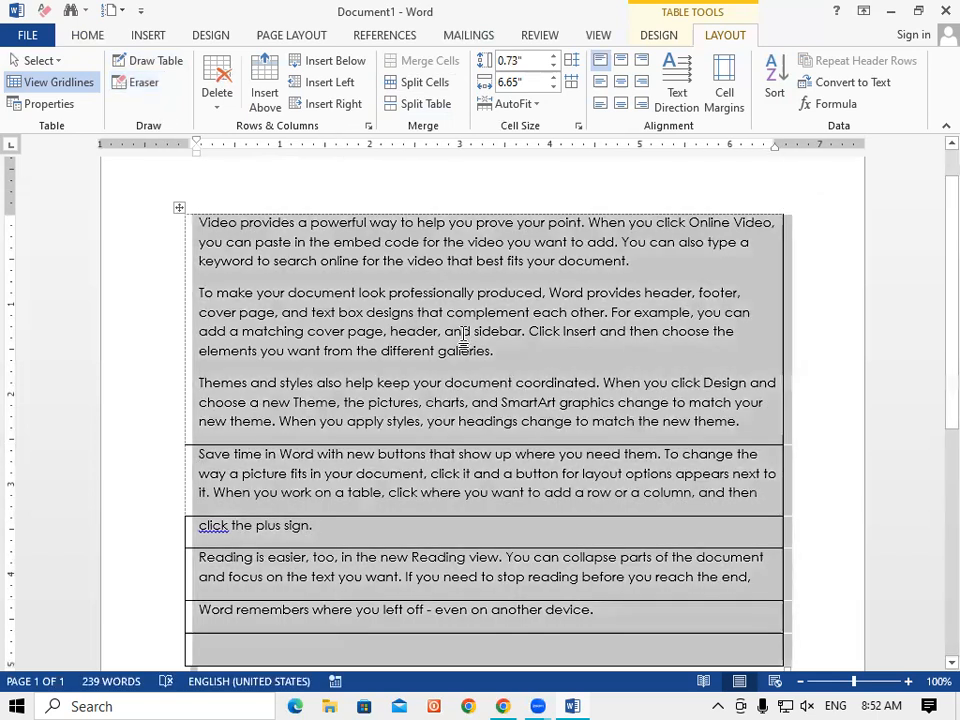
key(BackSpace)
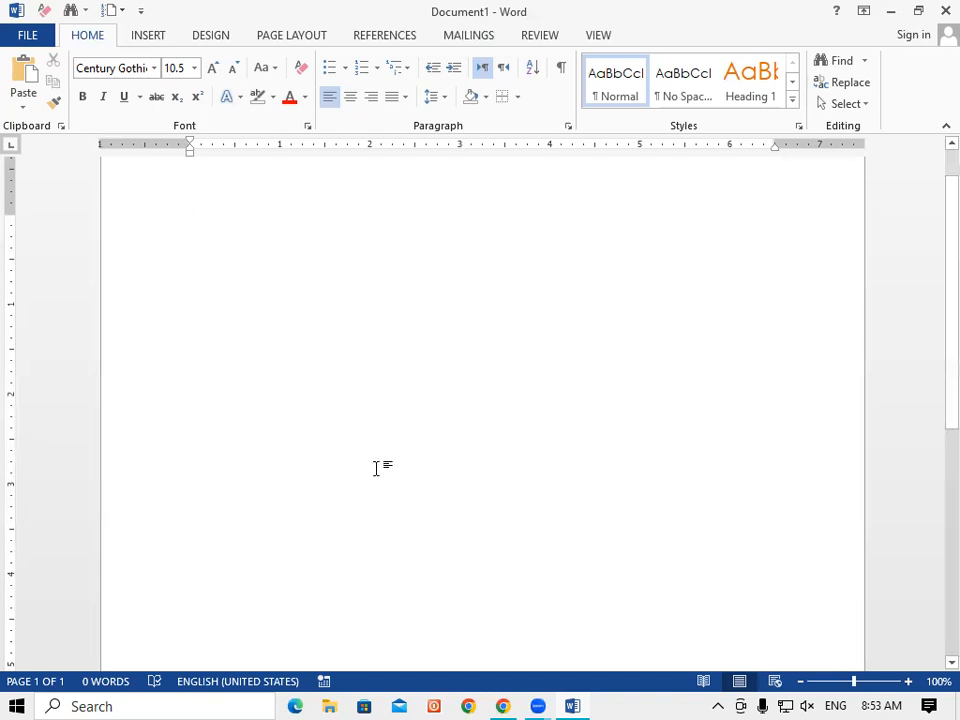
click(600, 693)
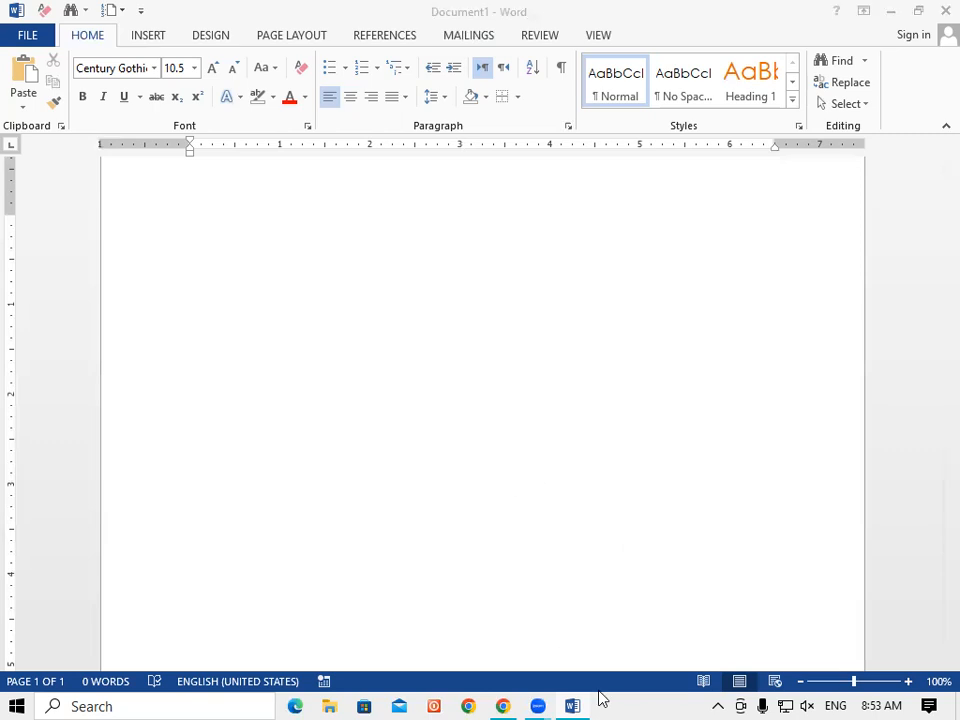